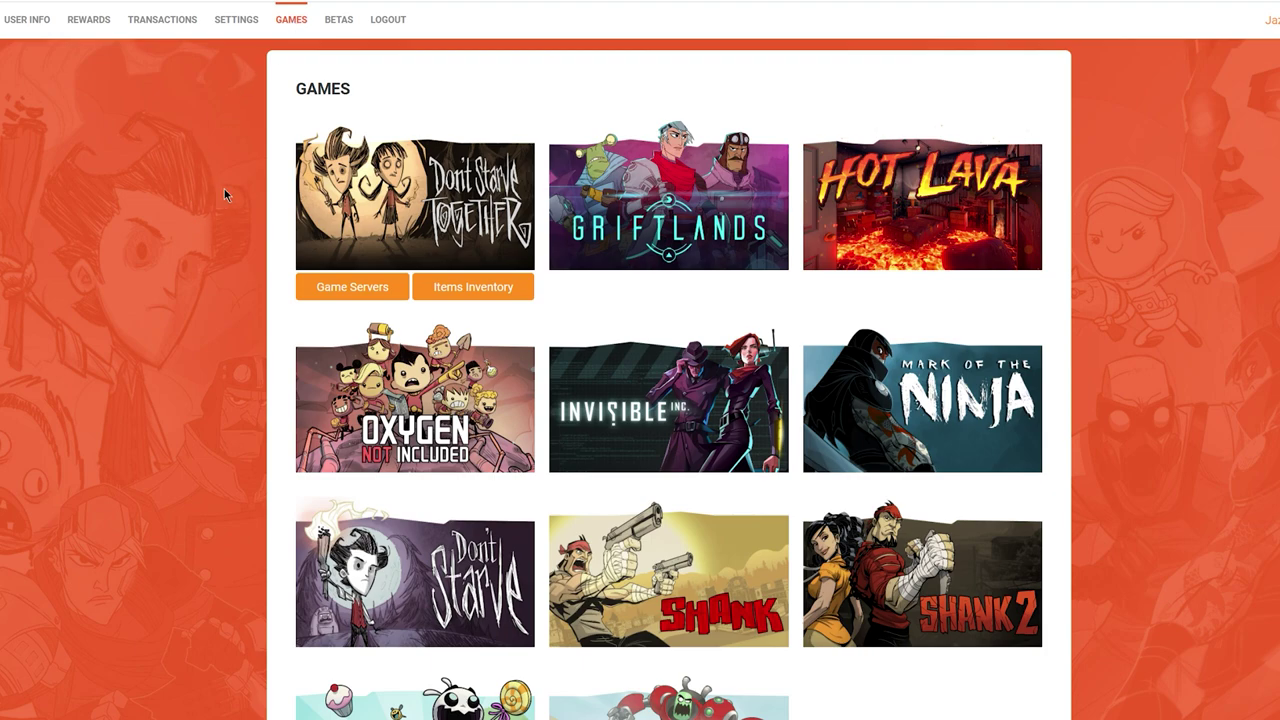
Create a new Don't Starve Together server cluster named 'Multi Shard Test' under Game Servers.
left_click(328, 285)
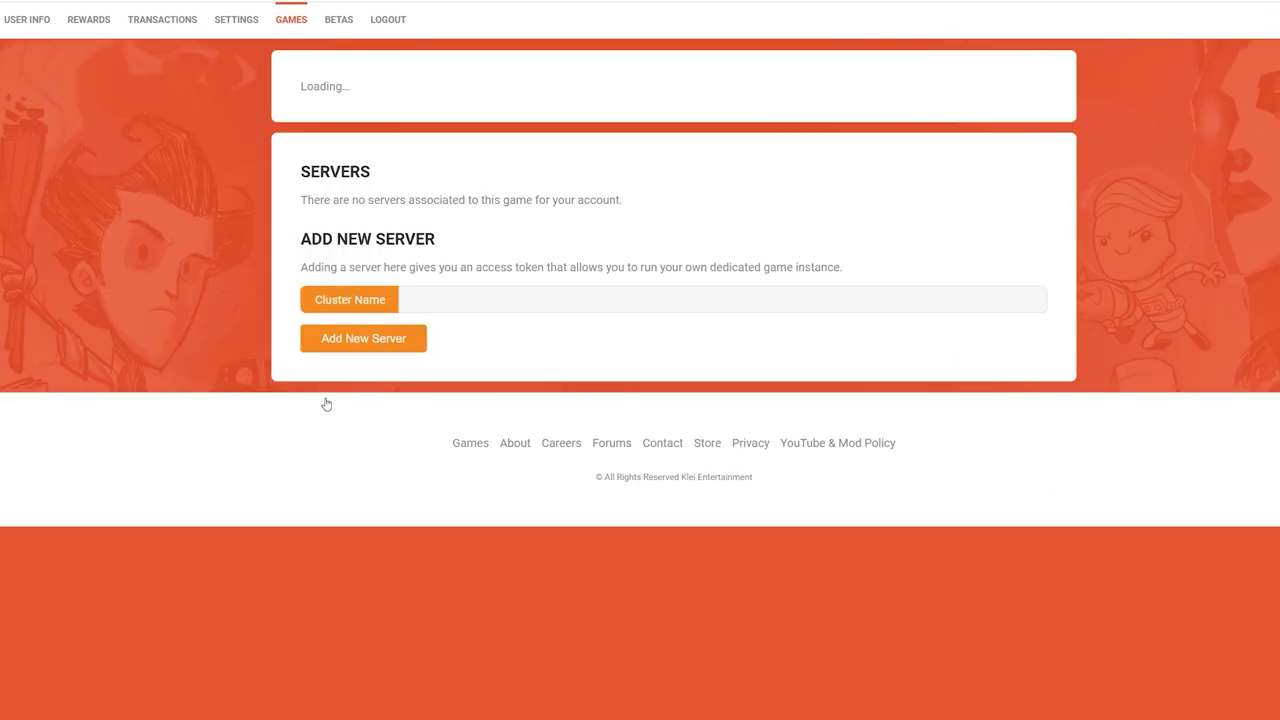
scroll(1022, 337, "down", 4)
scroll(1022, 337, "down", 12)
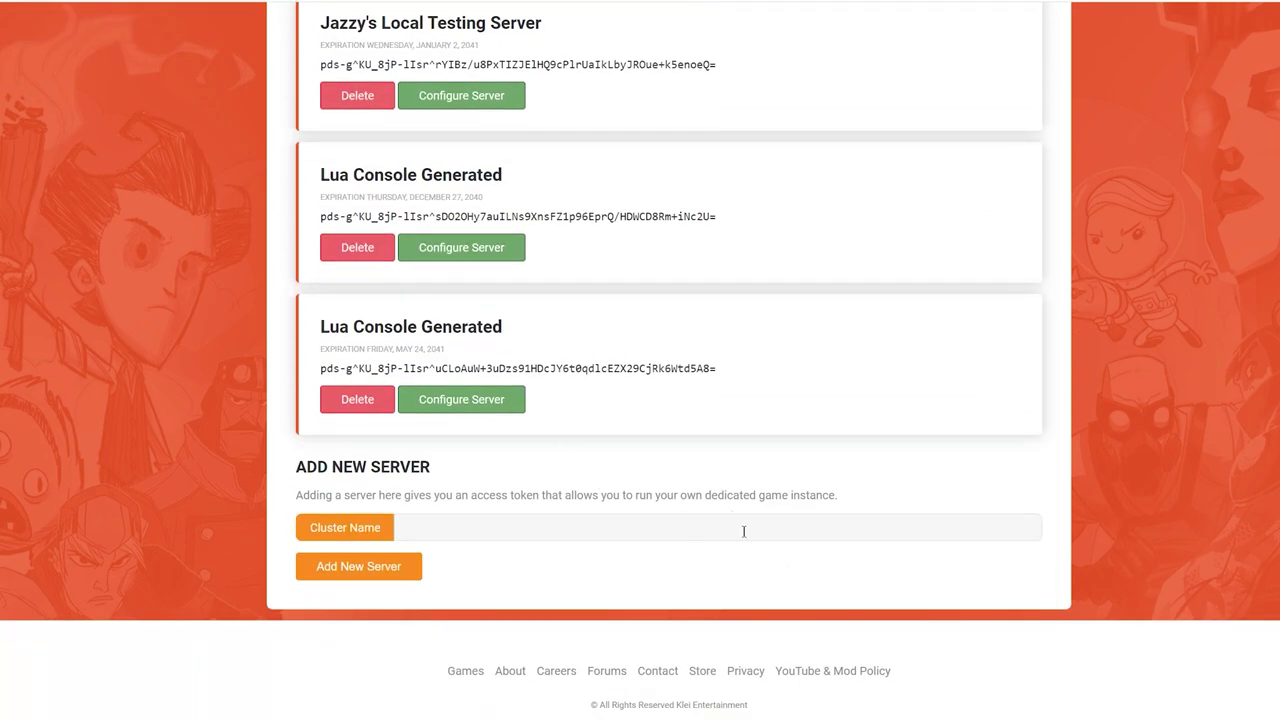
left_click(781, 529)
type("Multi")
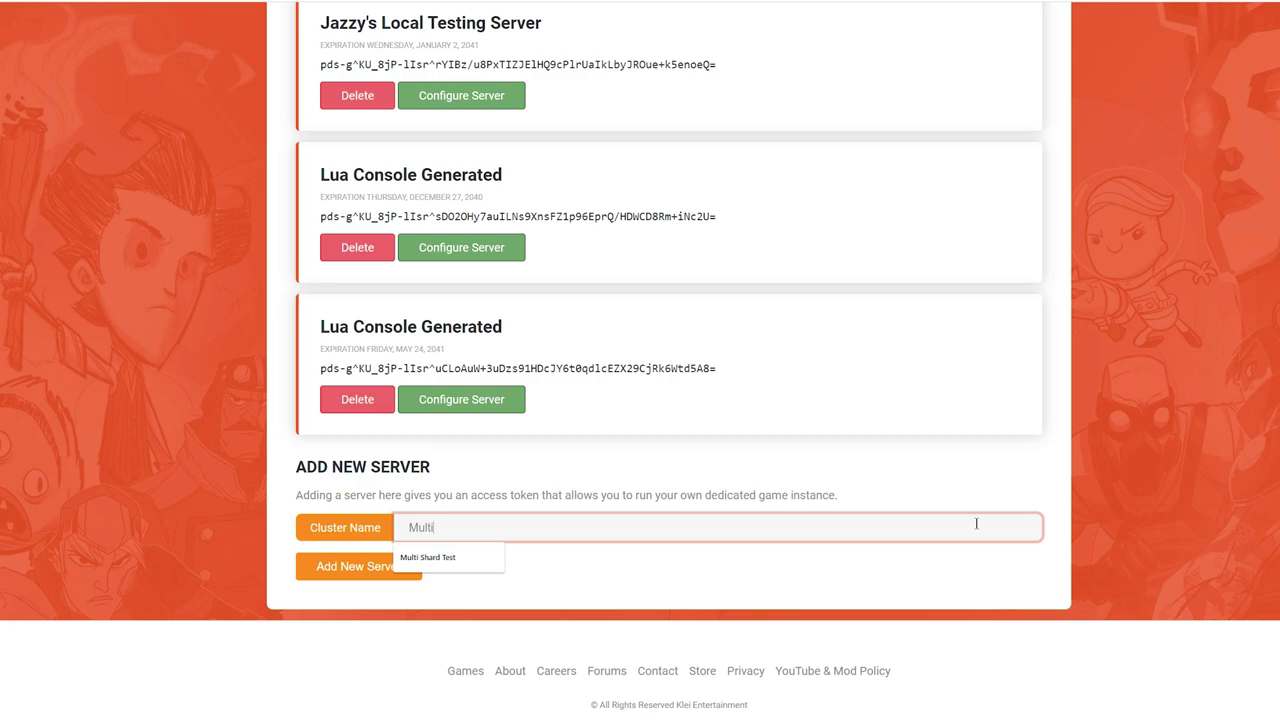
type(" Shard Test")
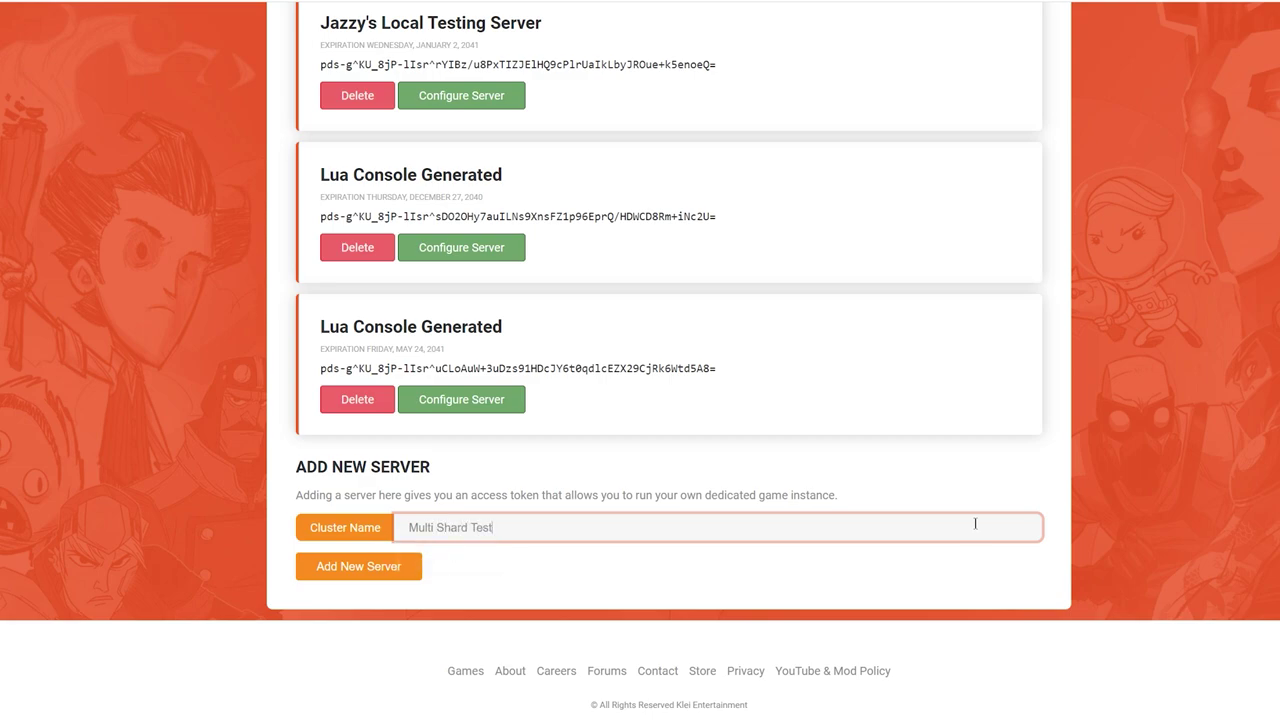
left_click(397, 564)
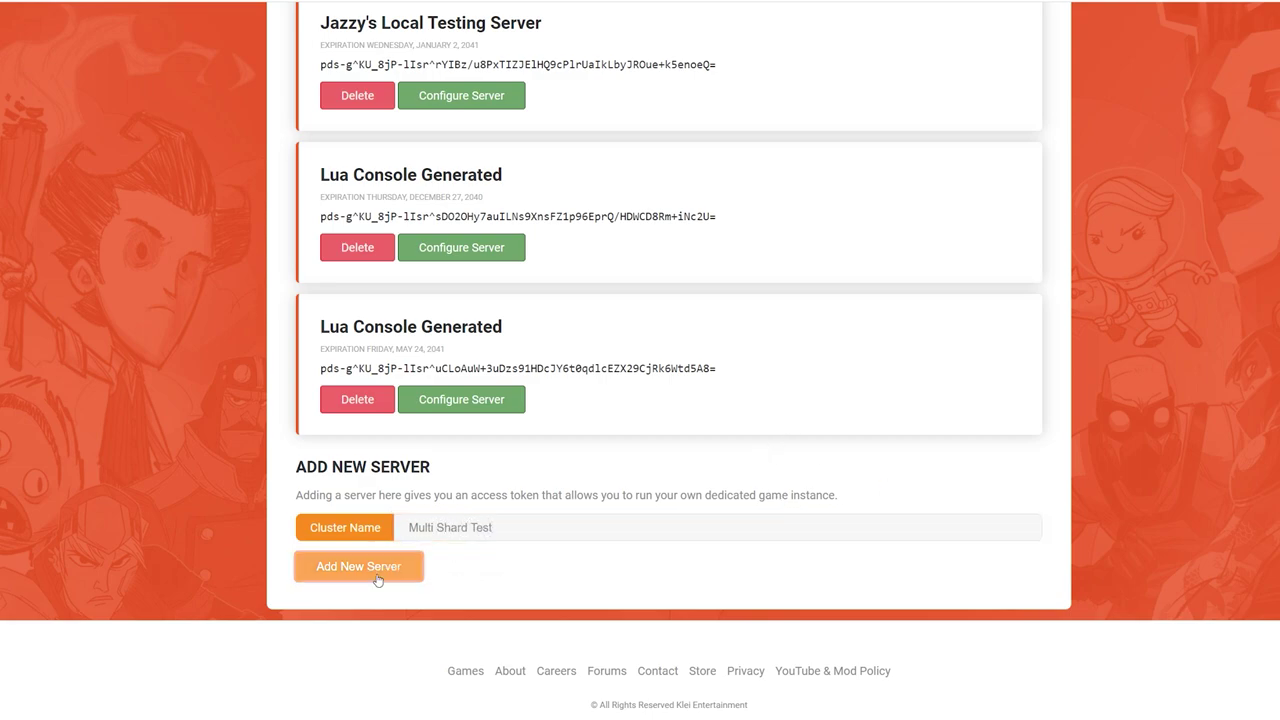
scroll(1184, 284, "down", 10)
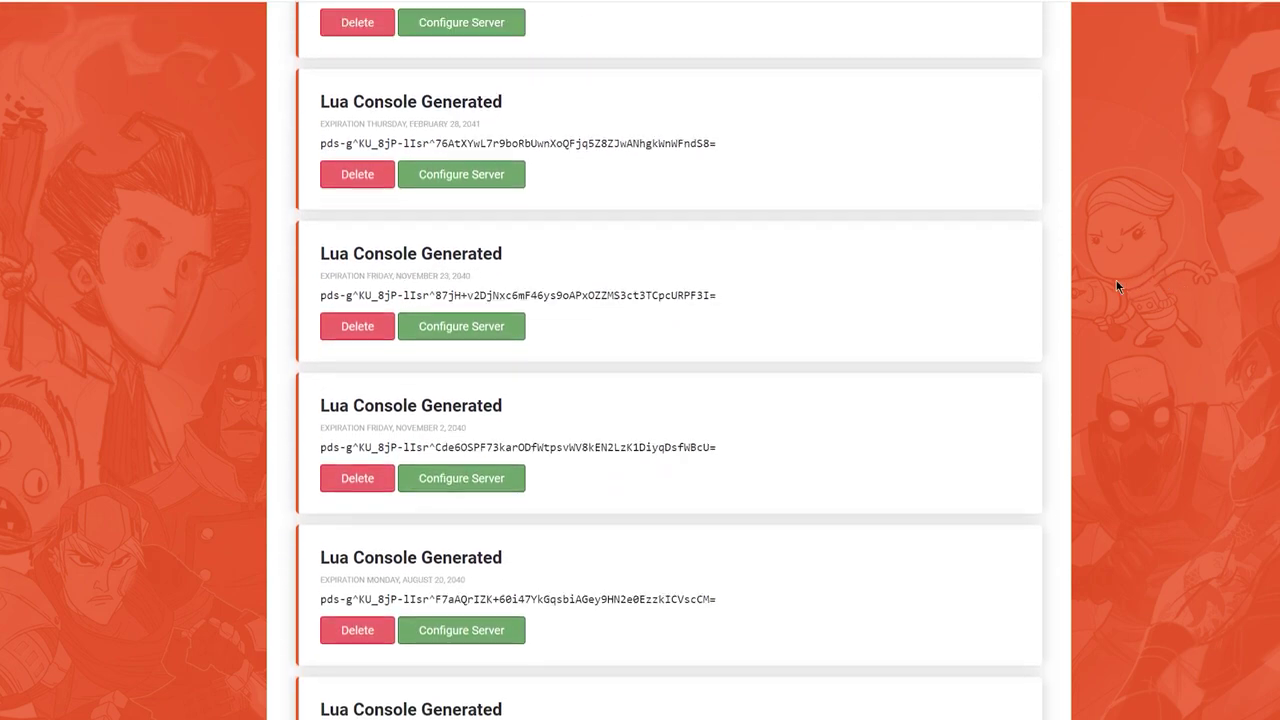
scroll(1078, 285, "down", 10)
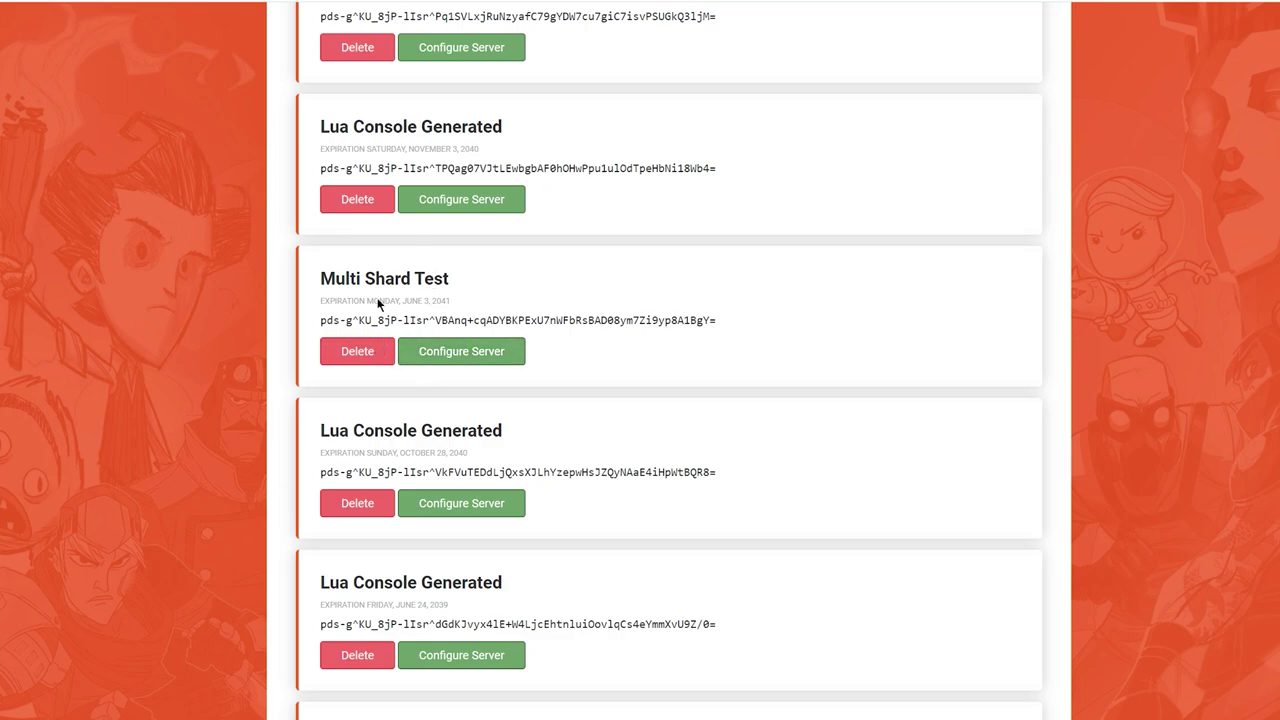
Rename the cluster 'Multi Shard Test World', describe it as 'Just a test', and set a cluster password.
left_click(455, 358)
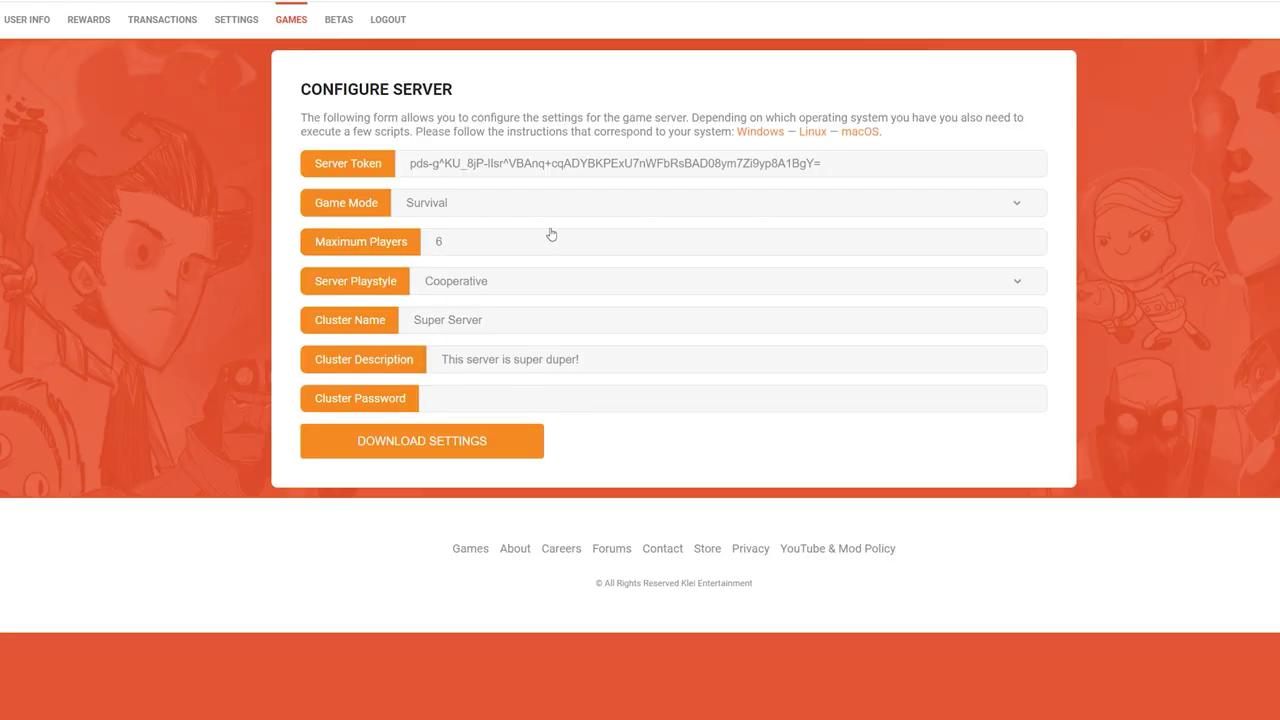
triple_click(600, 322)
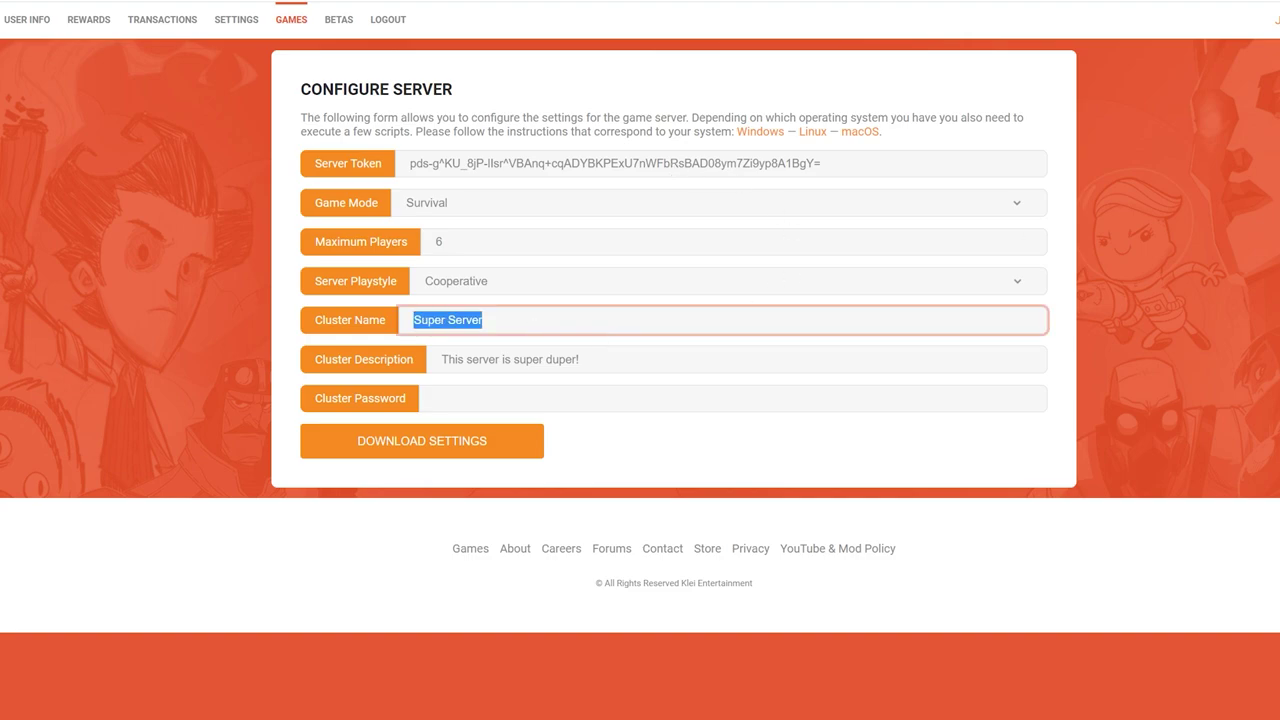
type("Multi Shard ")
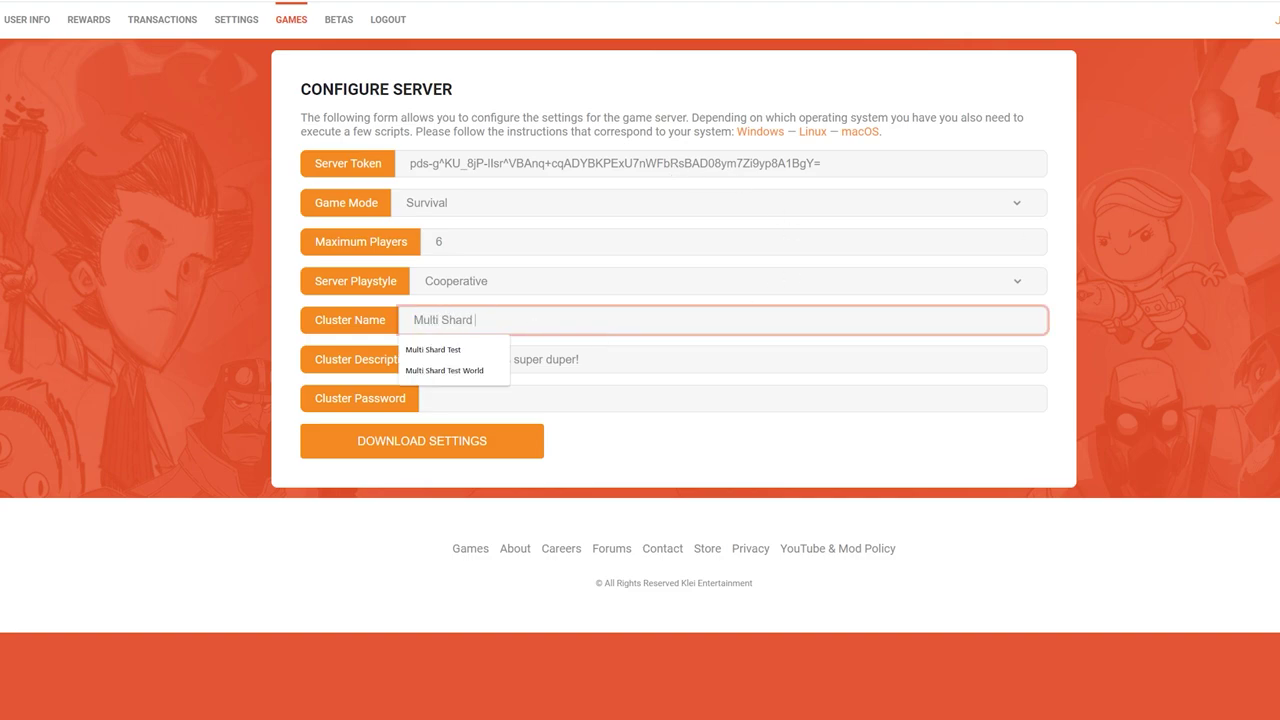
type("Test World")
key("Tab")
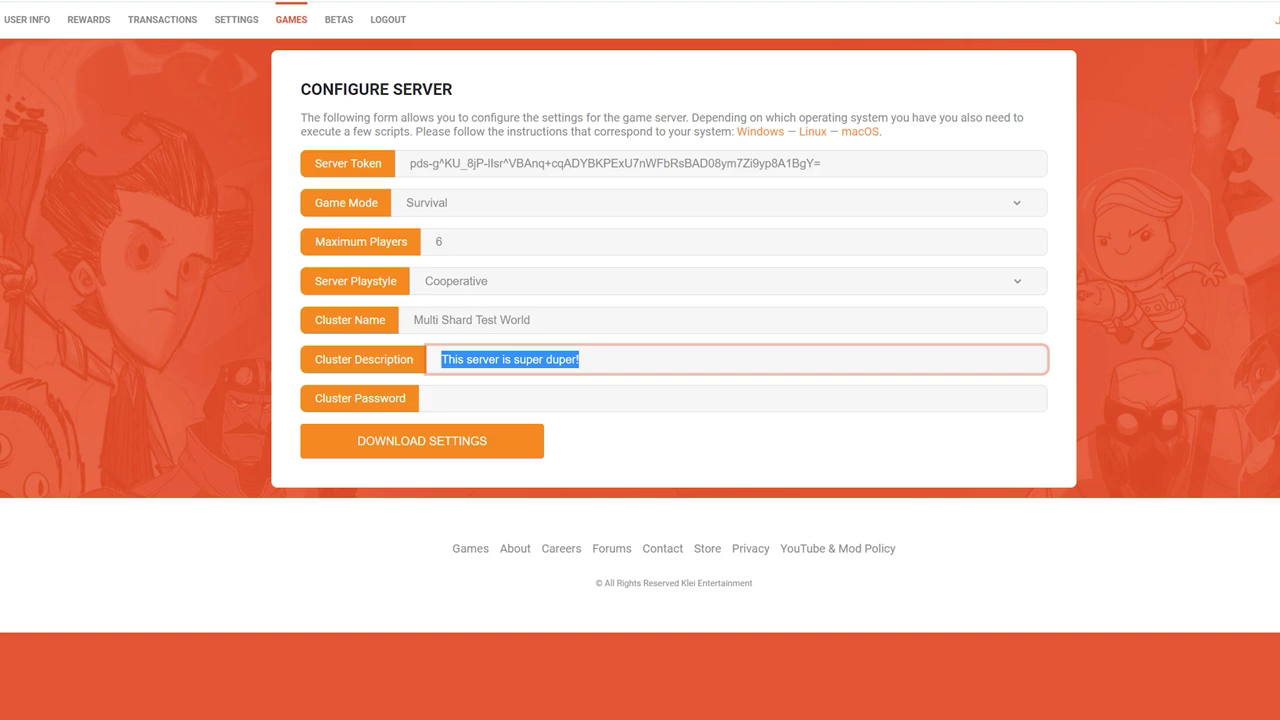
type("Just a test")
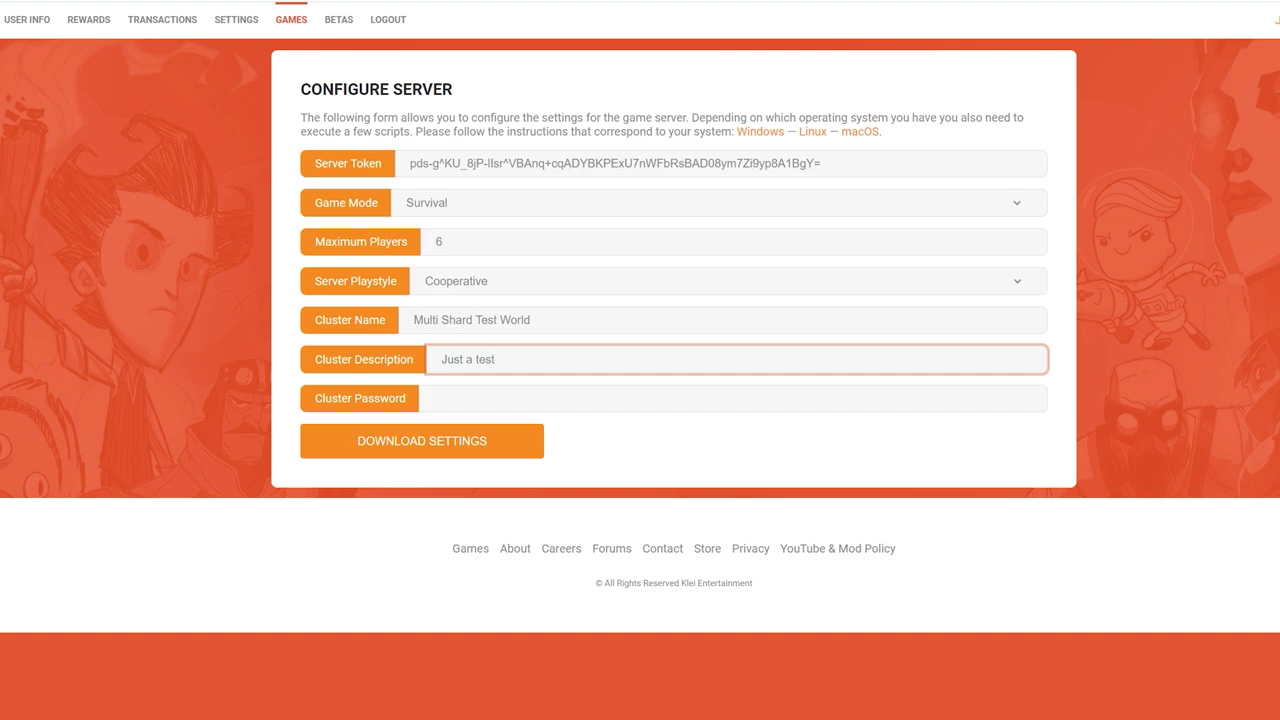
key("Tab")
type("shardy")
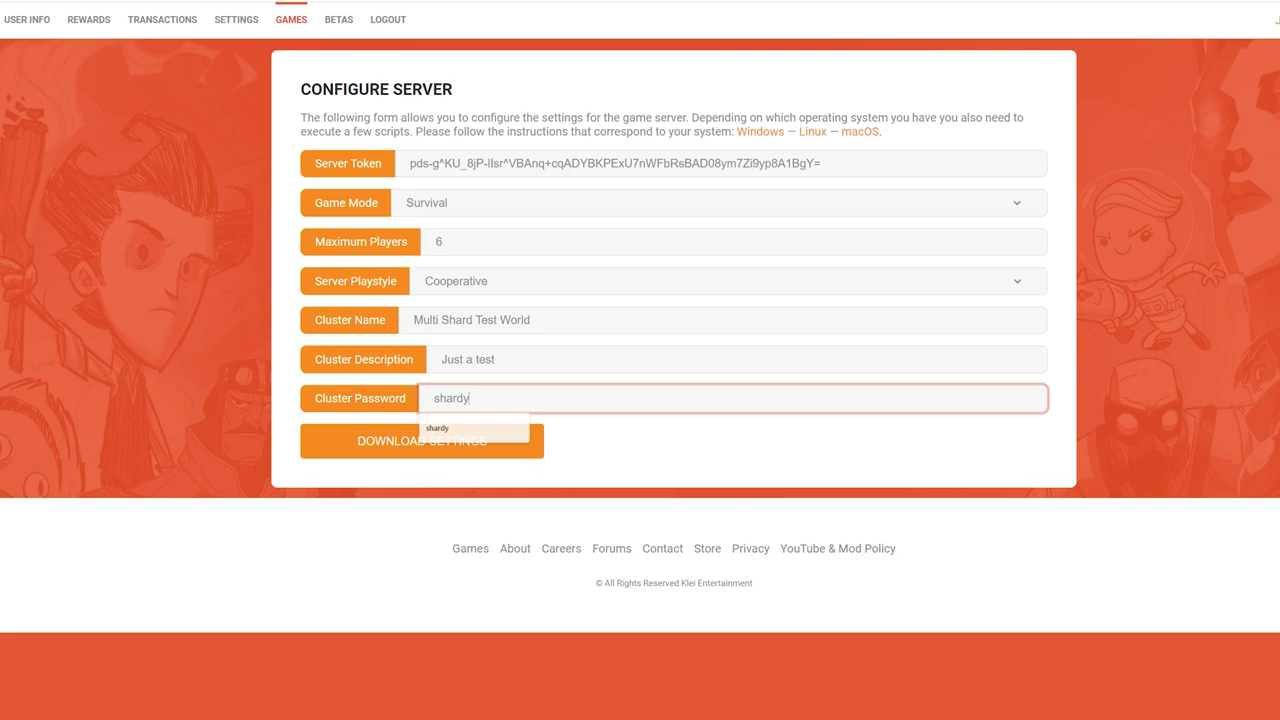
left_click(600, 490)
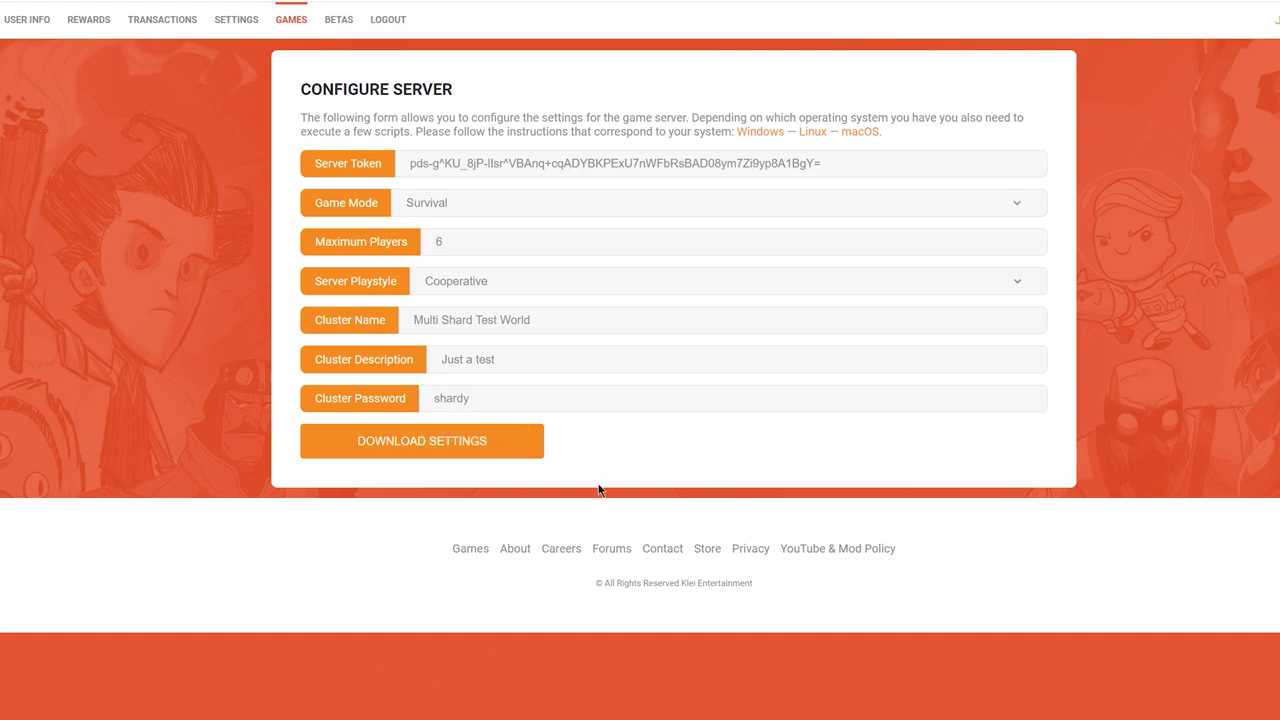
Download the server settings and paste the MyDediServer folder into the game's data folder.
left_click(506, 452)
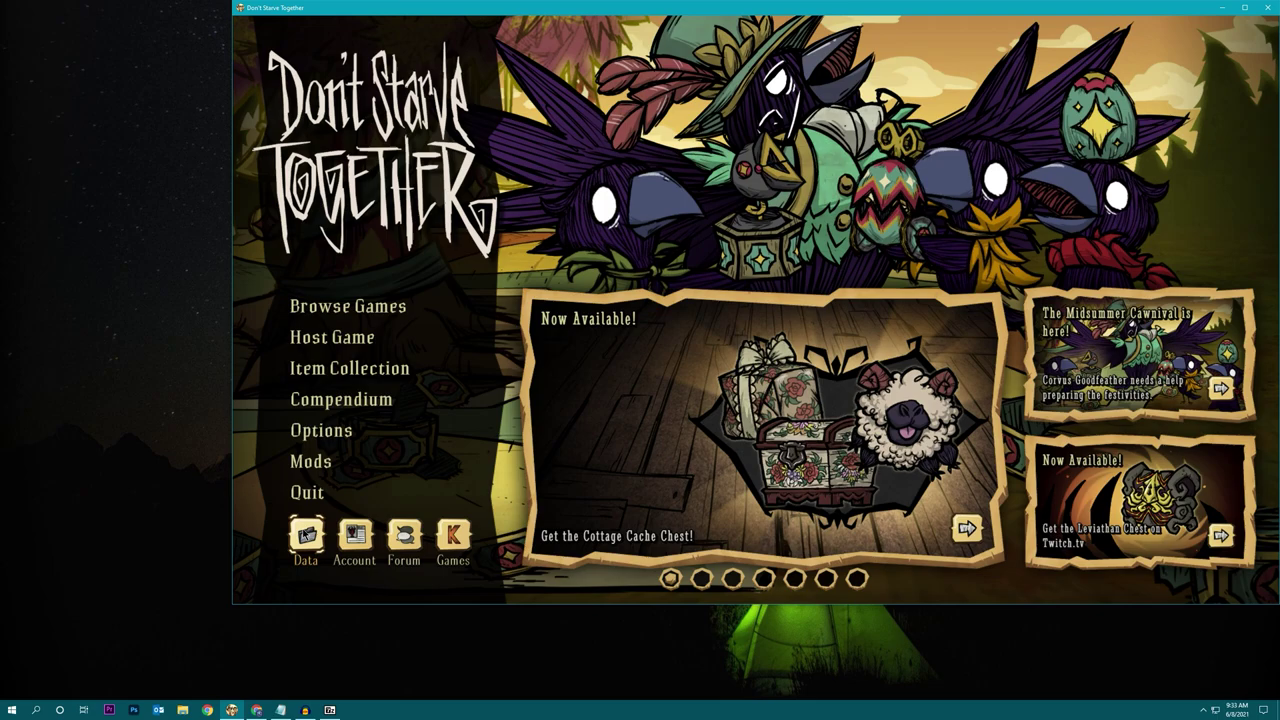
left_click(306, 537)
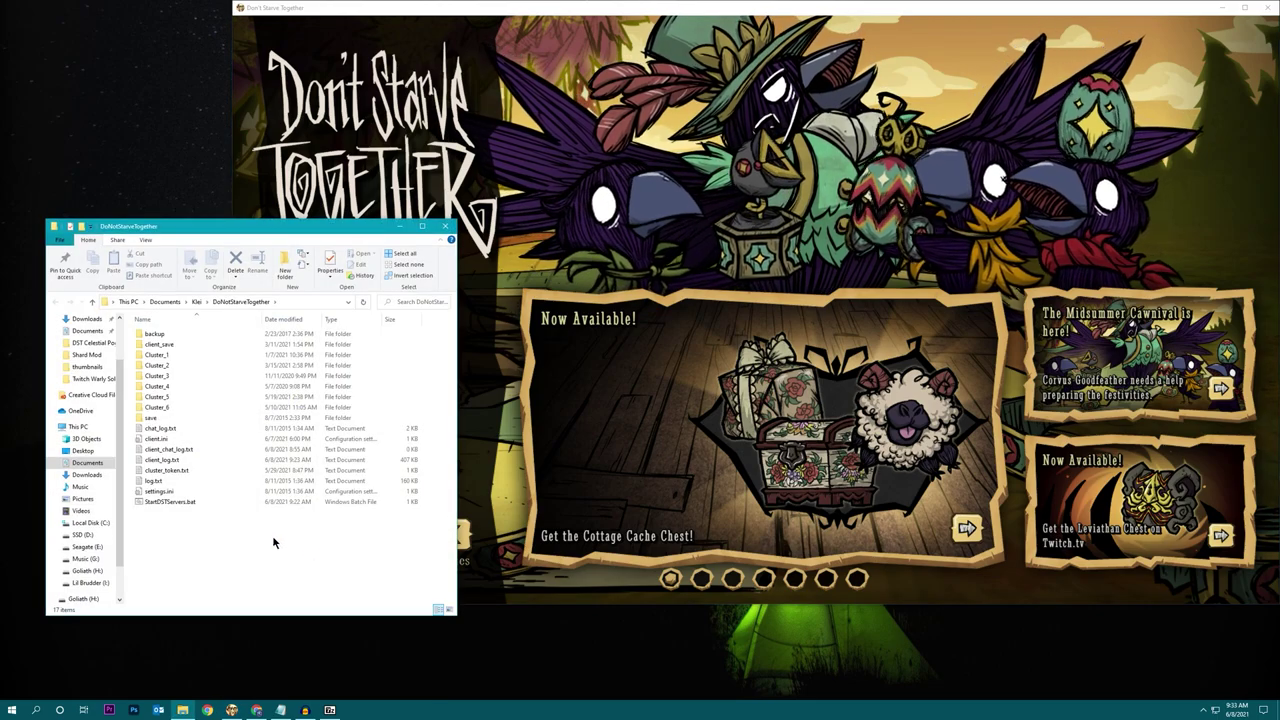
key("ctrl+v")
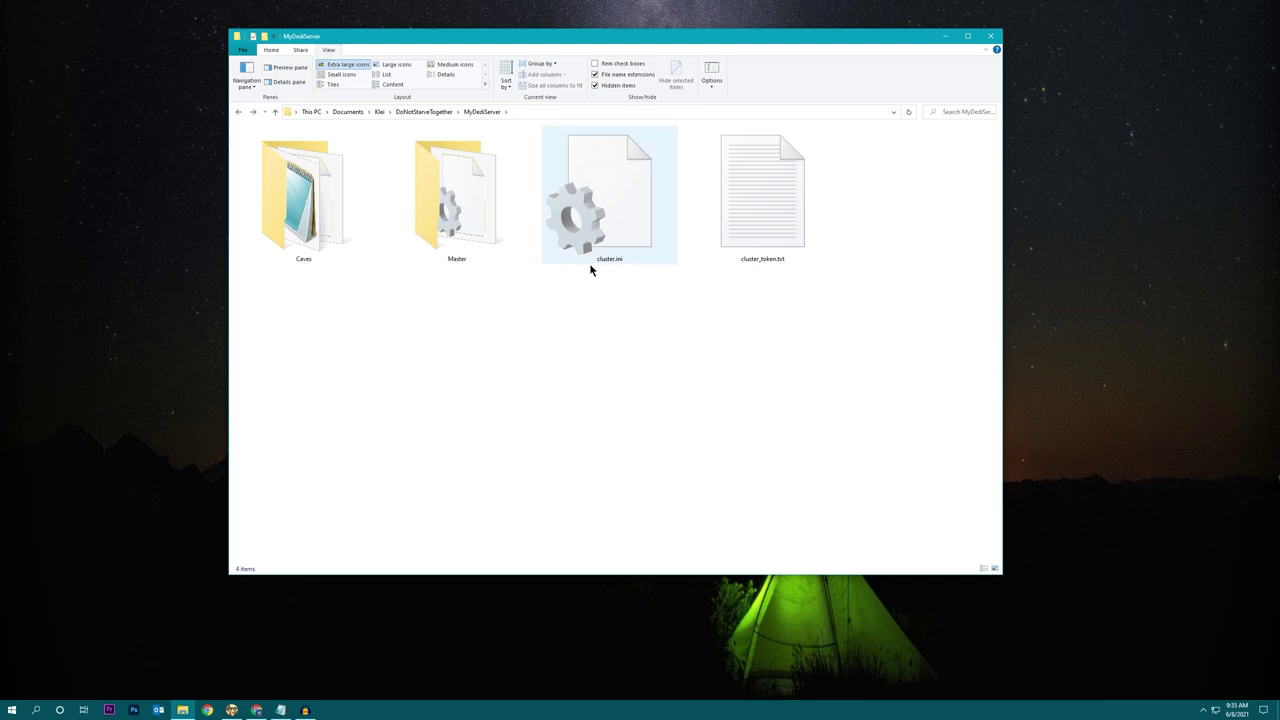
left_click(734, 242)
left_click(700, 368)
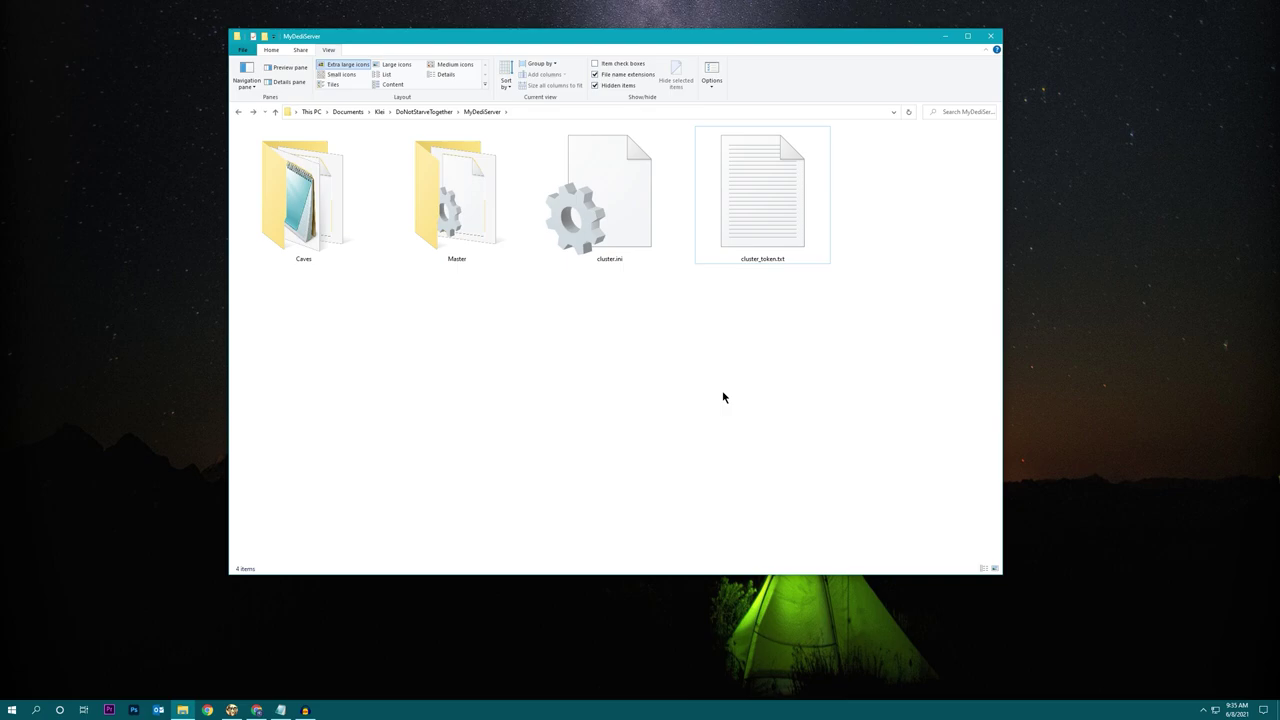
double_click(492, 220)
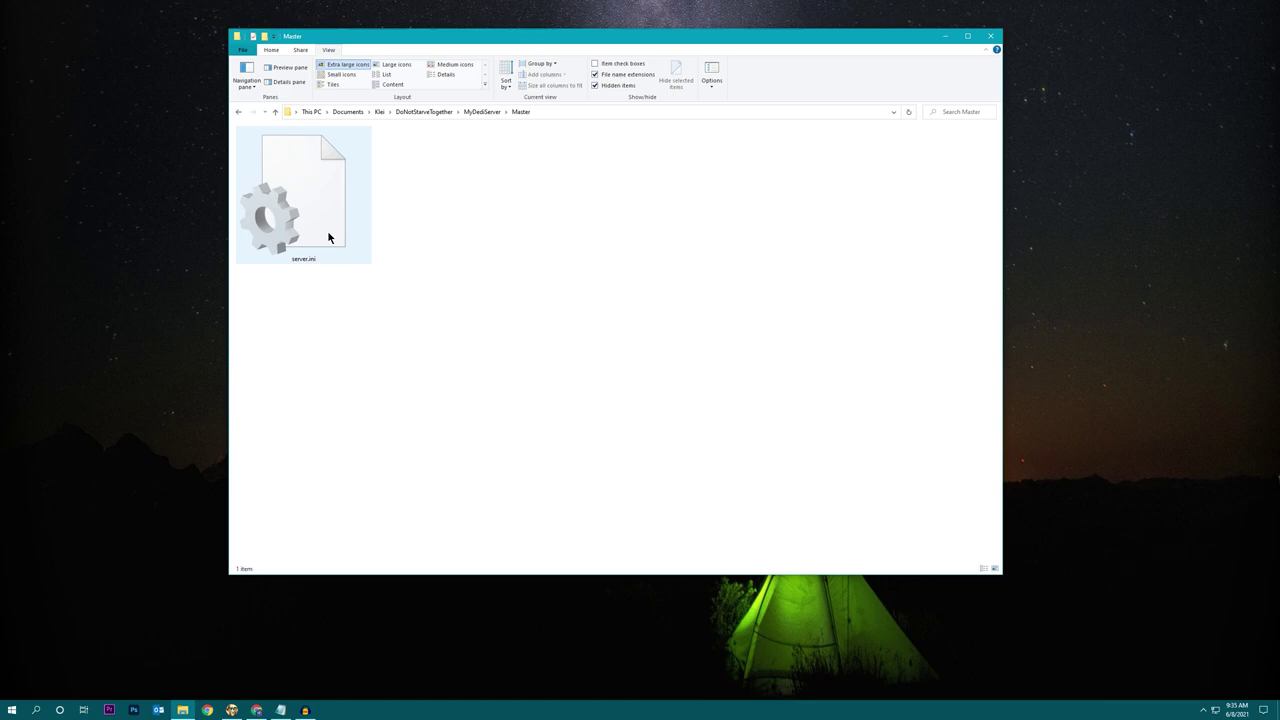
double_click(328, 237)
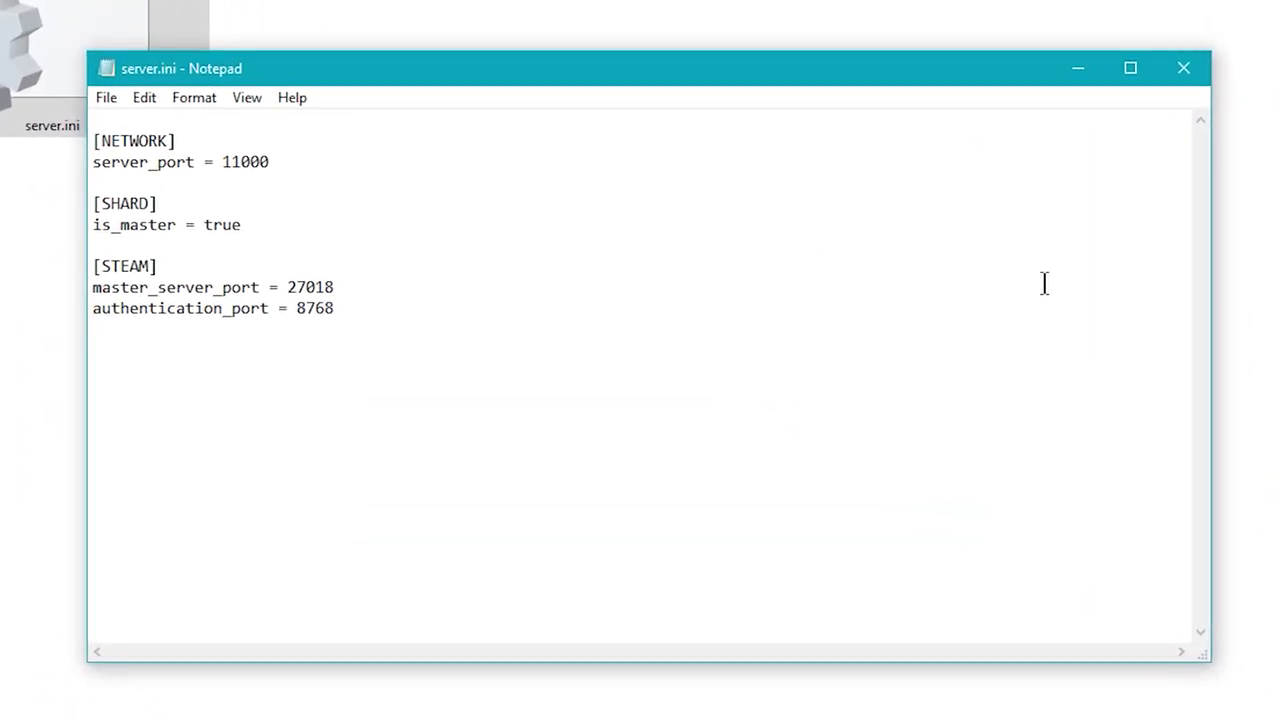
key("Return")
type("name ")
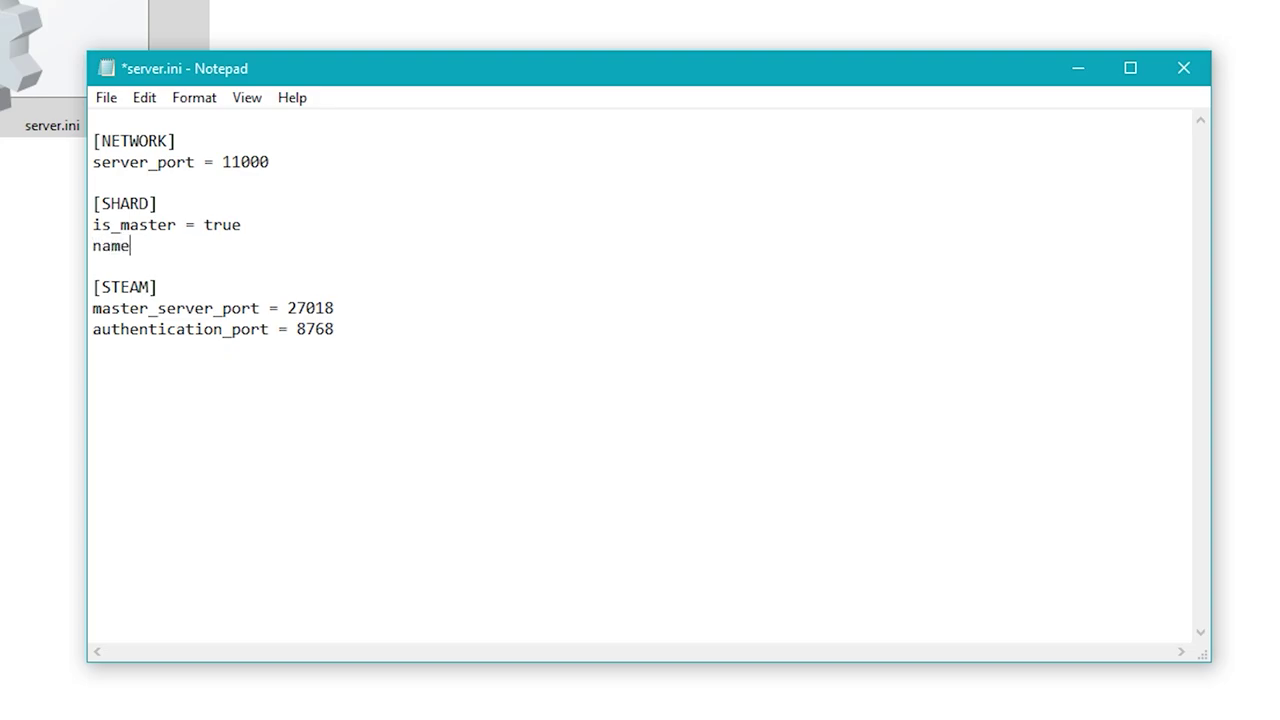
type("= Forest")
key("Return")
type("id =")
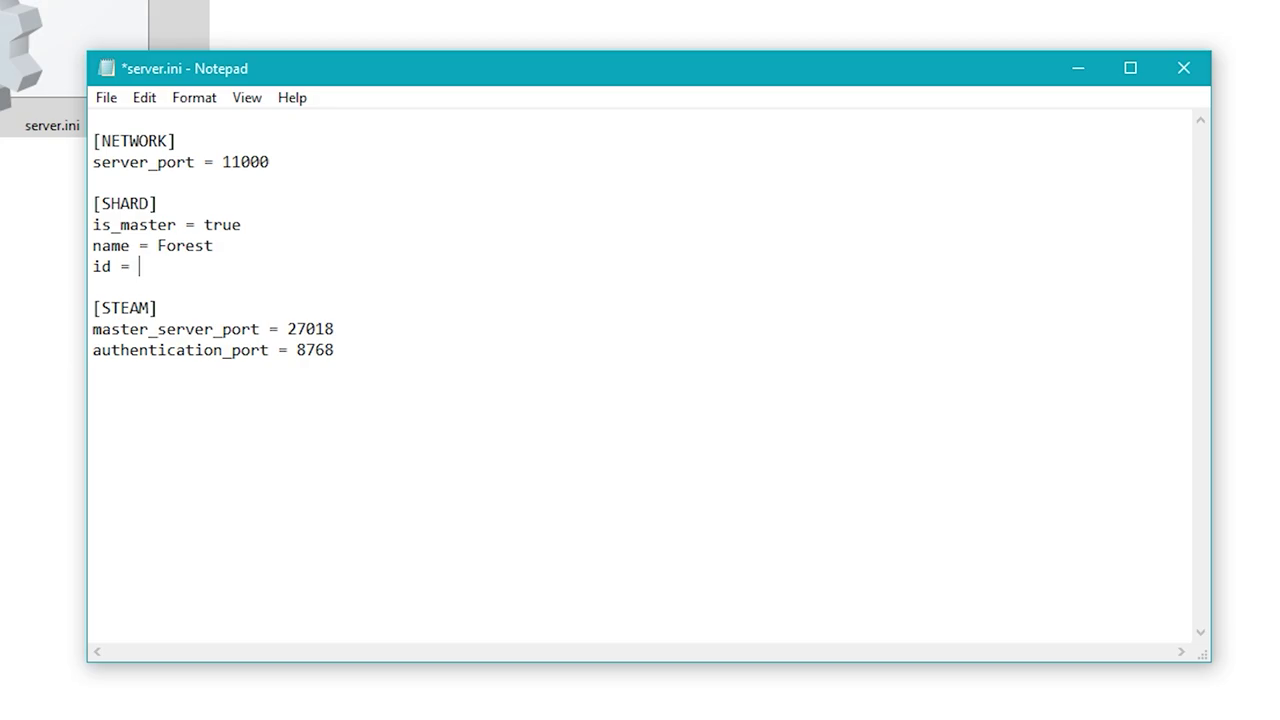
type("1")
key("ctrl+s")
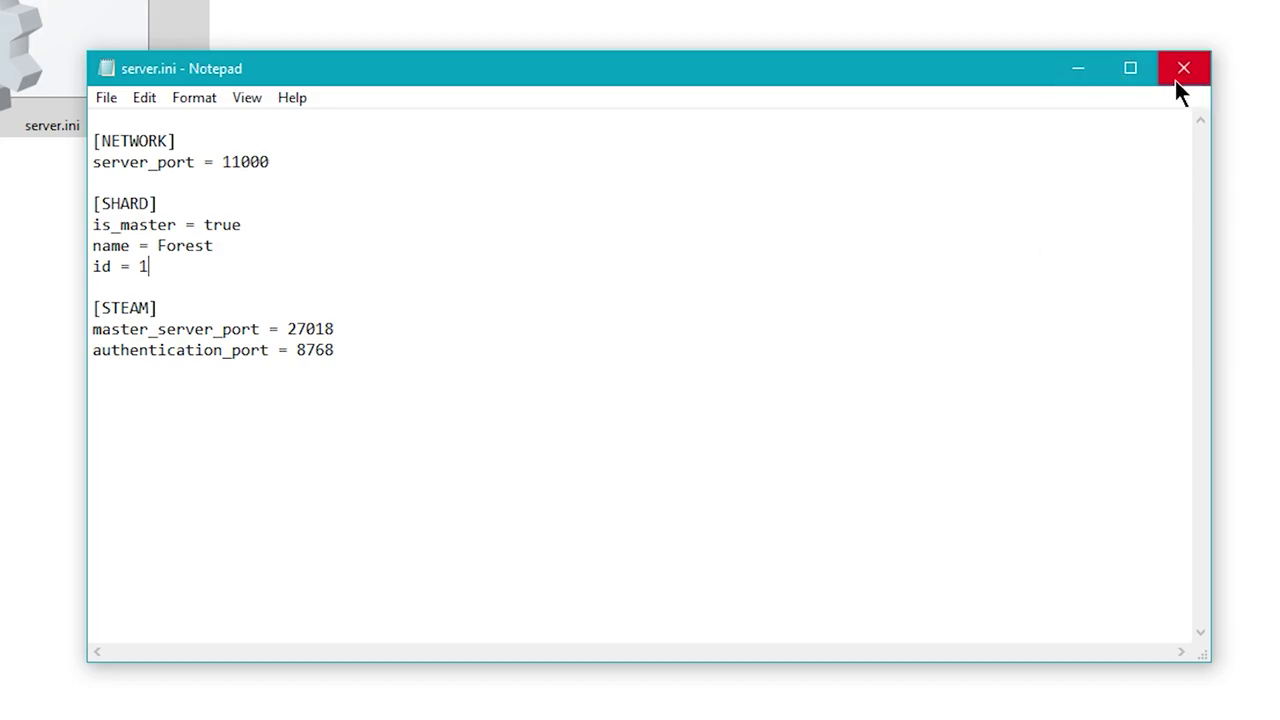
Add 'id = 2' below 'name = Caves' in the Caves shard's server.ini and save it.
left_click(1175, 80)
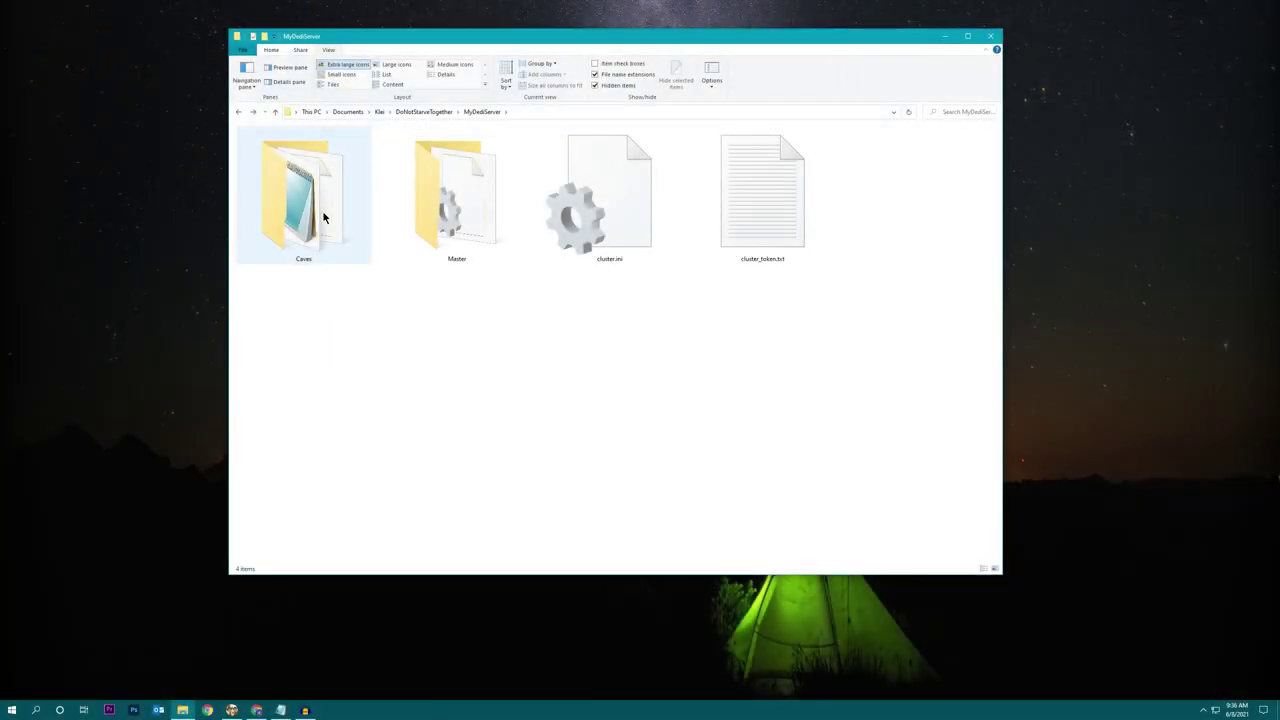
double_click(323, 217)
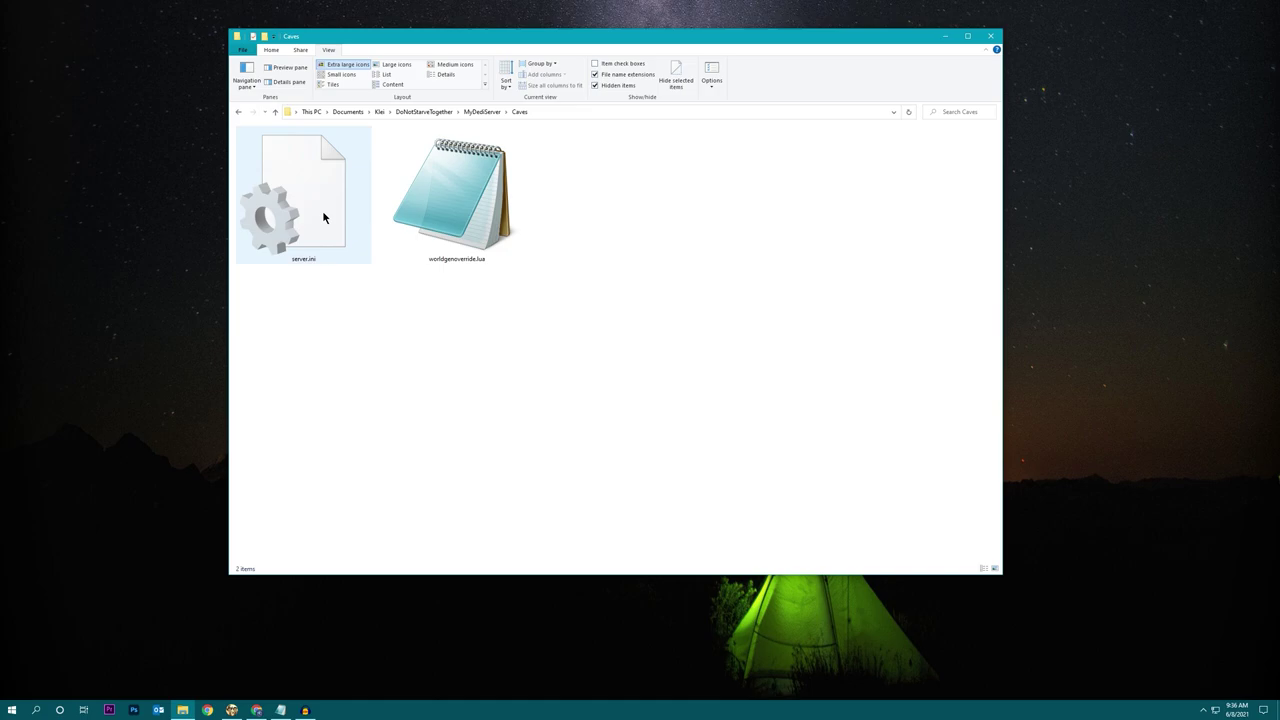
left_click(338, 226)
double_click(338, 226)
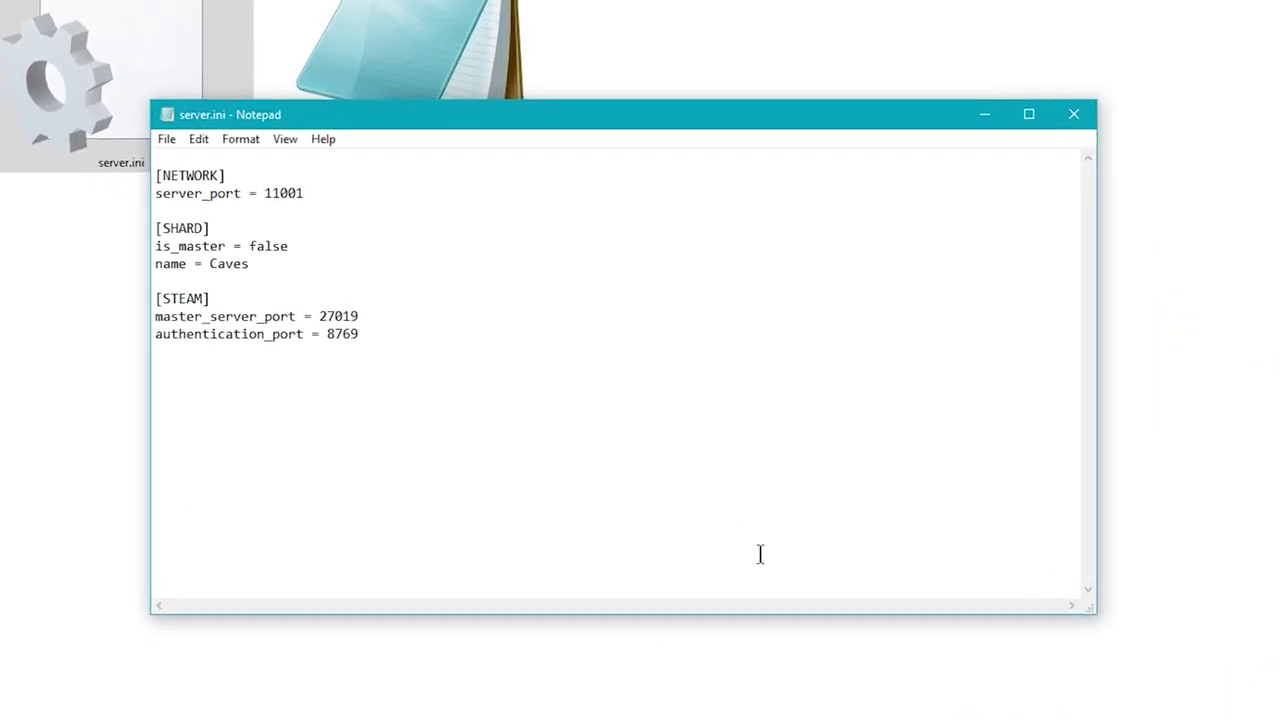
left_click(300, 264)
key("Return")
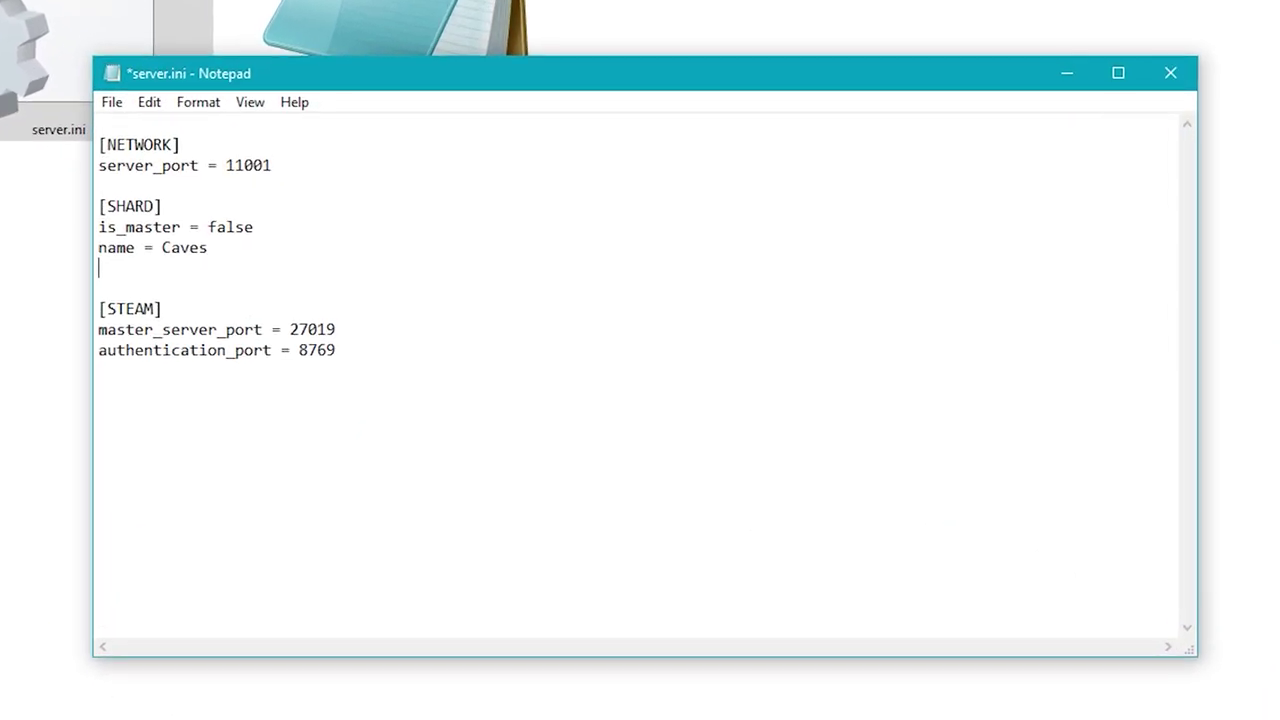
type("id = 2")
key("ctrl+s")
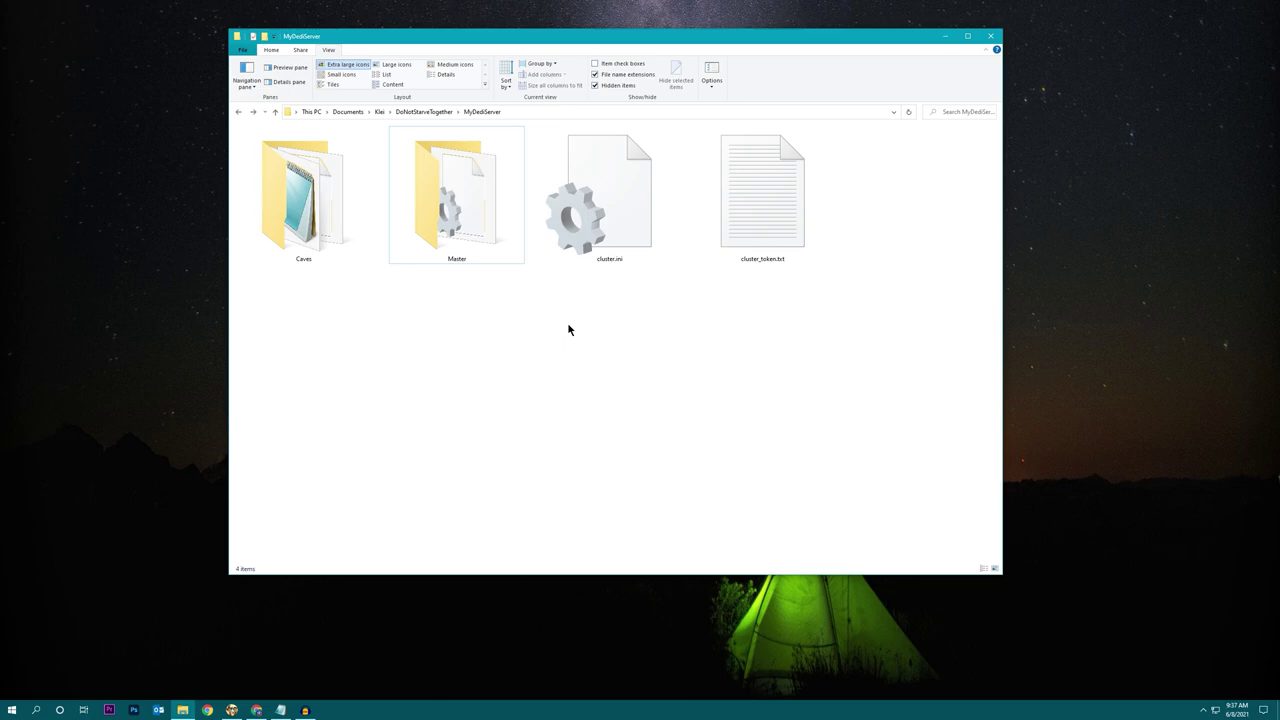
Create a new folder named Loot in MyDediServer.
right_click(551, 313)
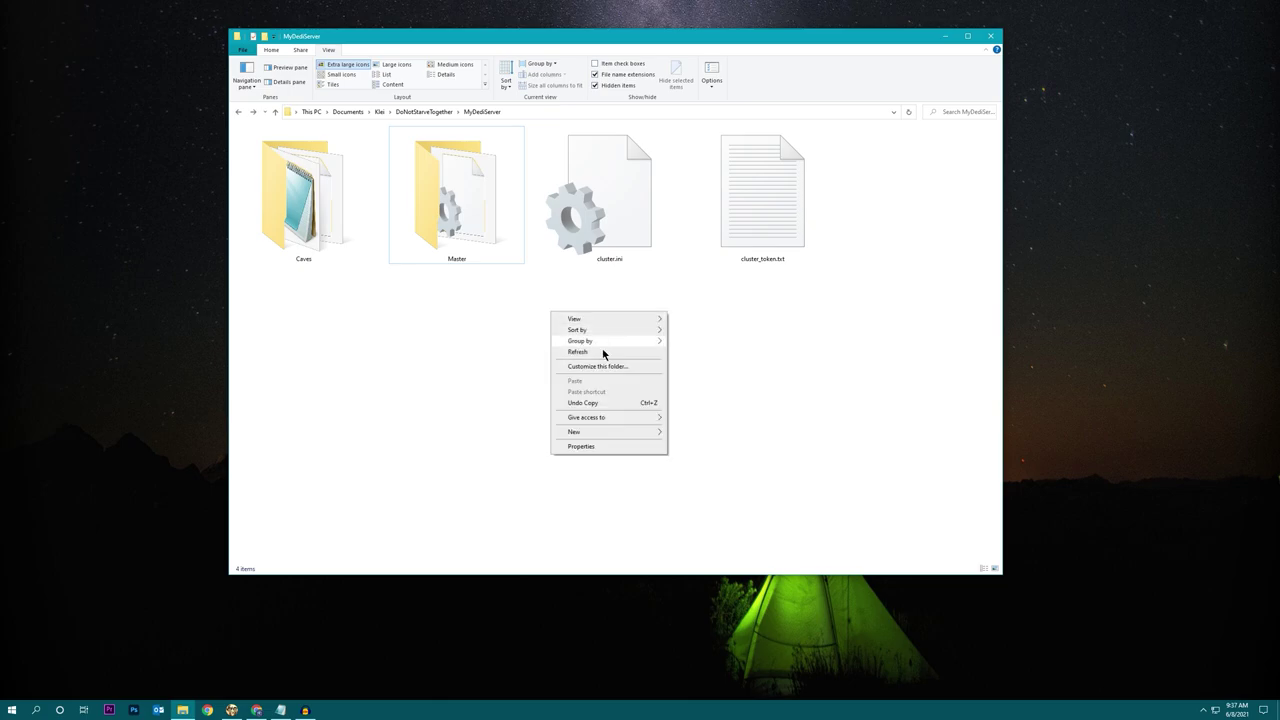
mouse_move(632, 434)
left_click(689, 432)
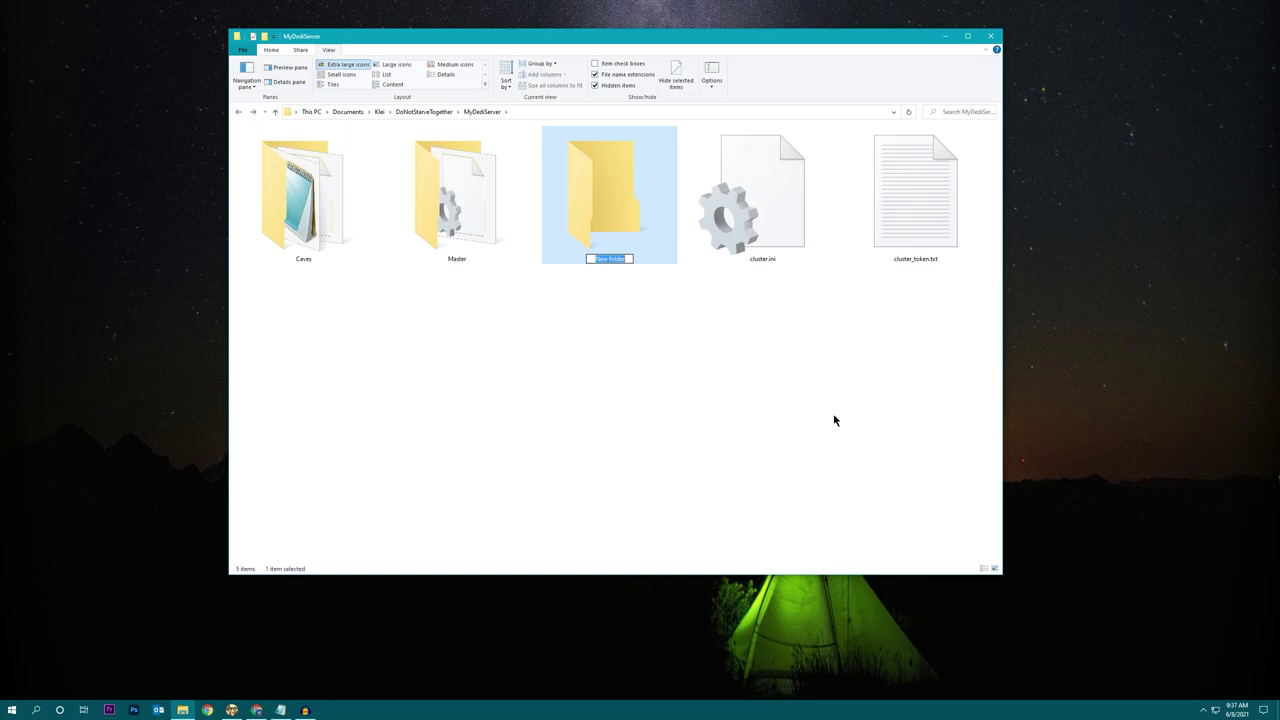
type("Loot")
key("Return")
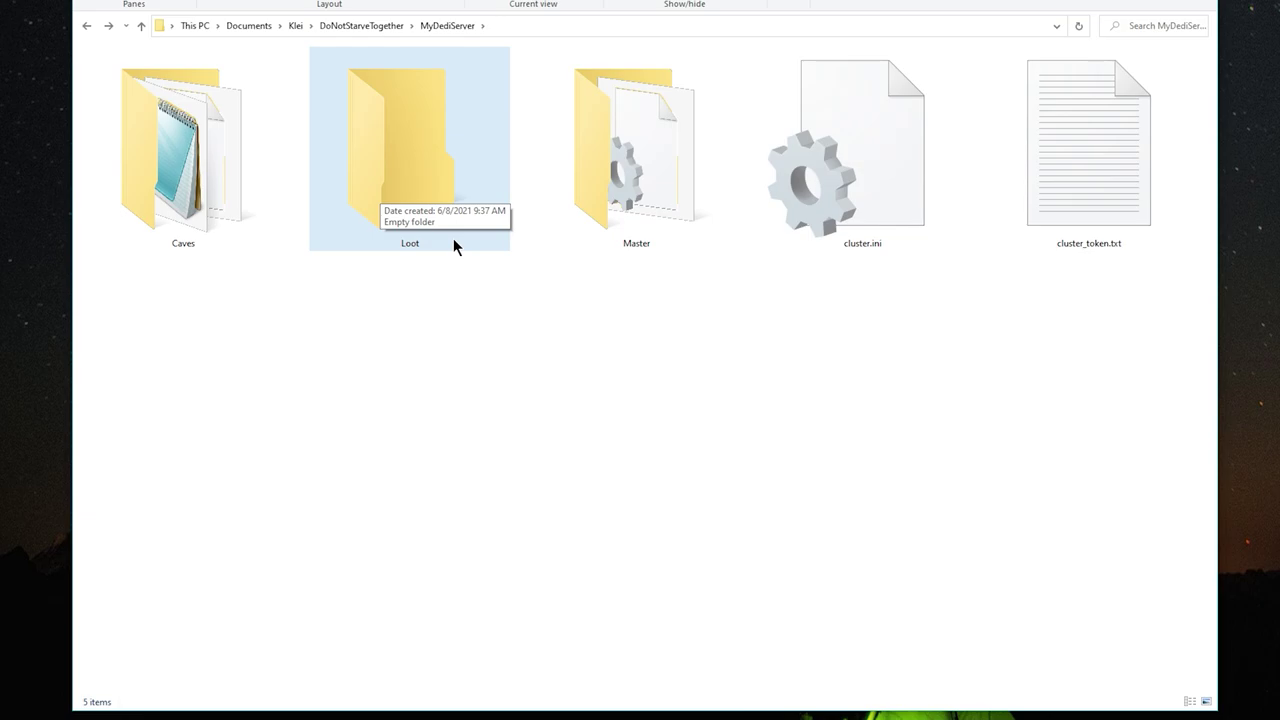
double_click(231, 146)
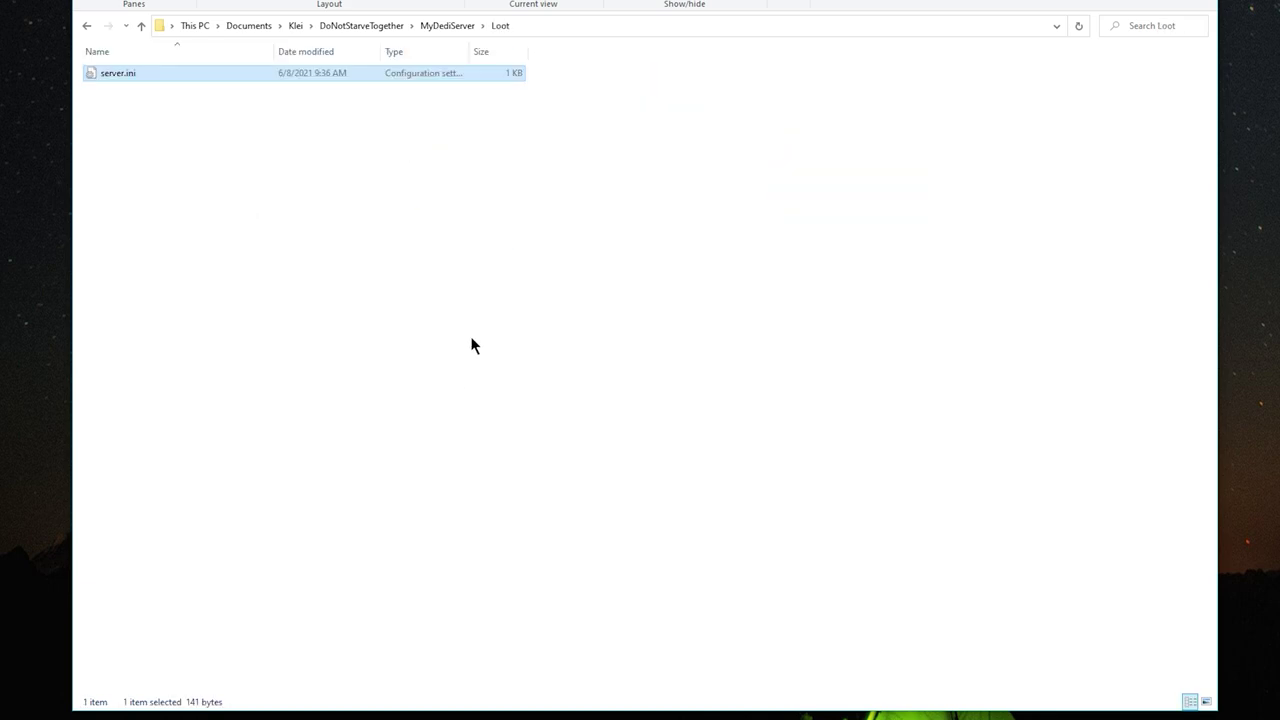
double_click(108, 75)
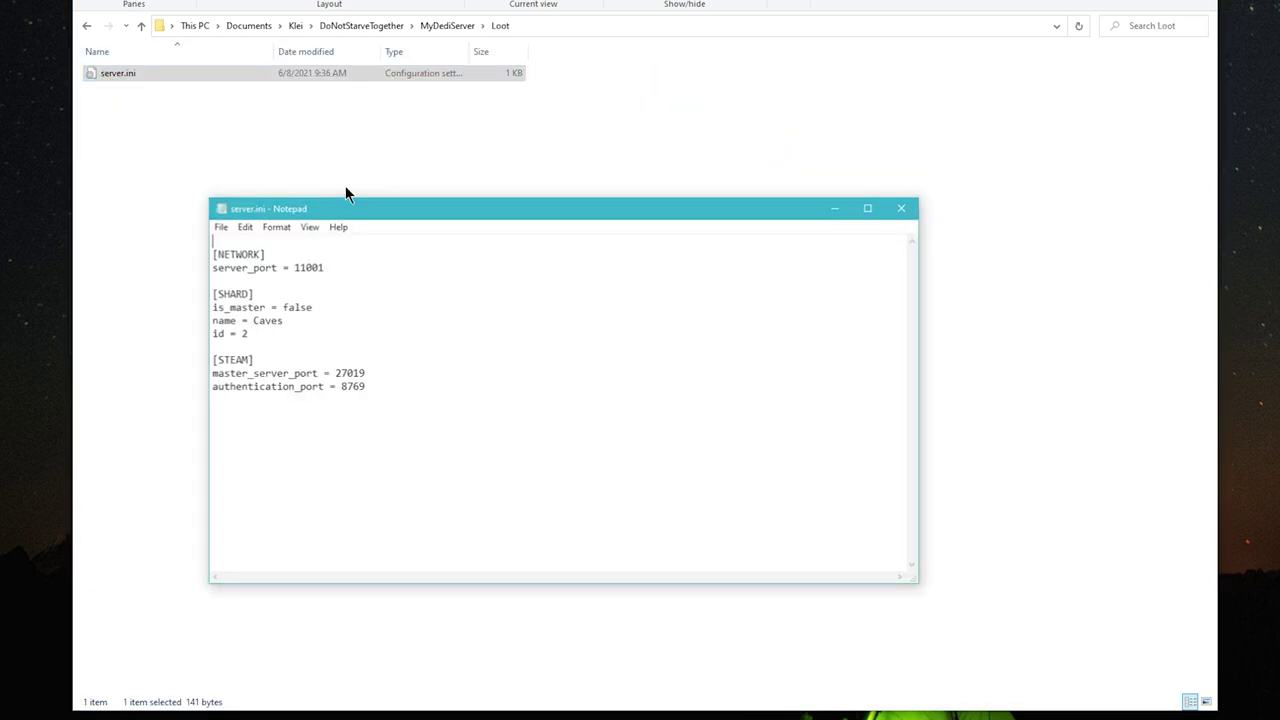
left_click(342, 329)
key("ctrl+shift+Left")
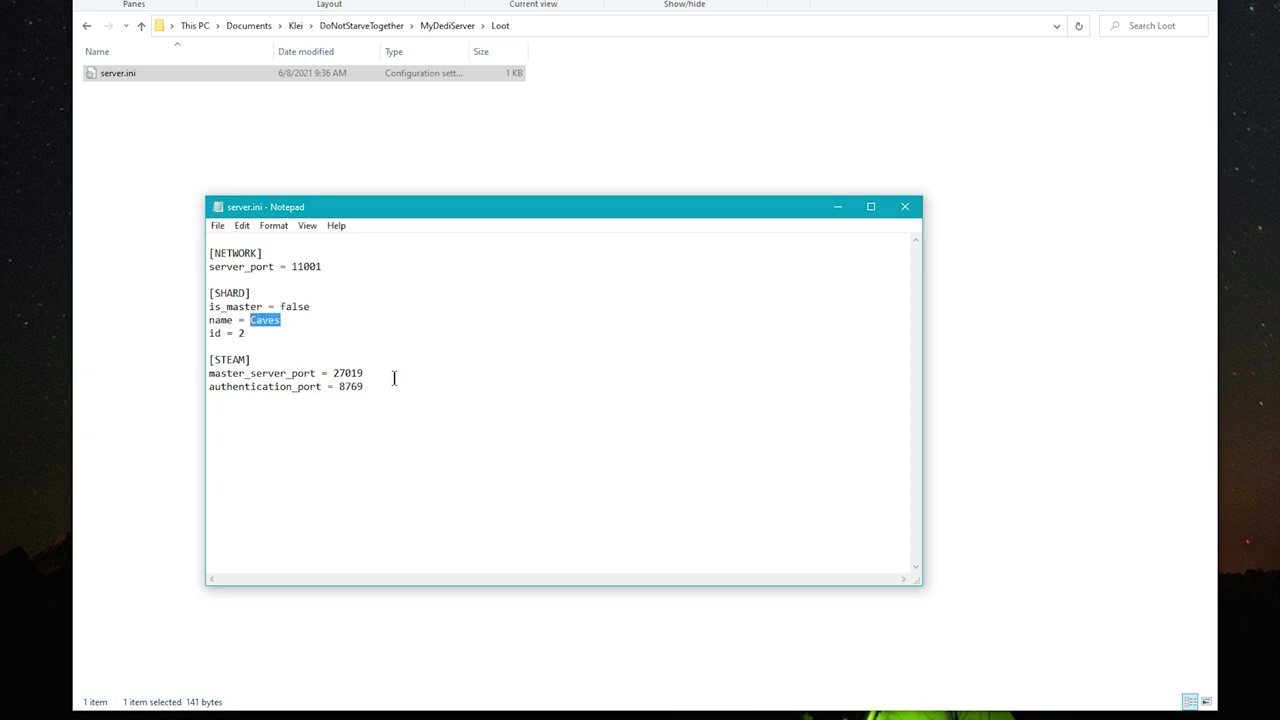
type("Loot")
key("Down")
key("BackSpace")
type("3")
Set the ports to 11002, 27020 and 8770, then save and close the file.
key("Up")
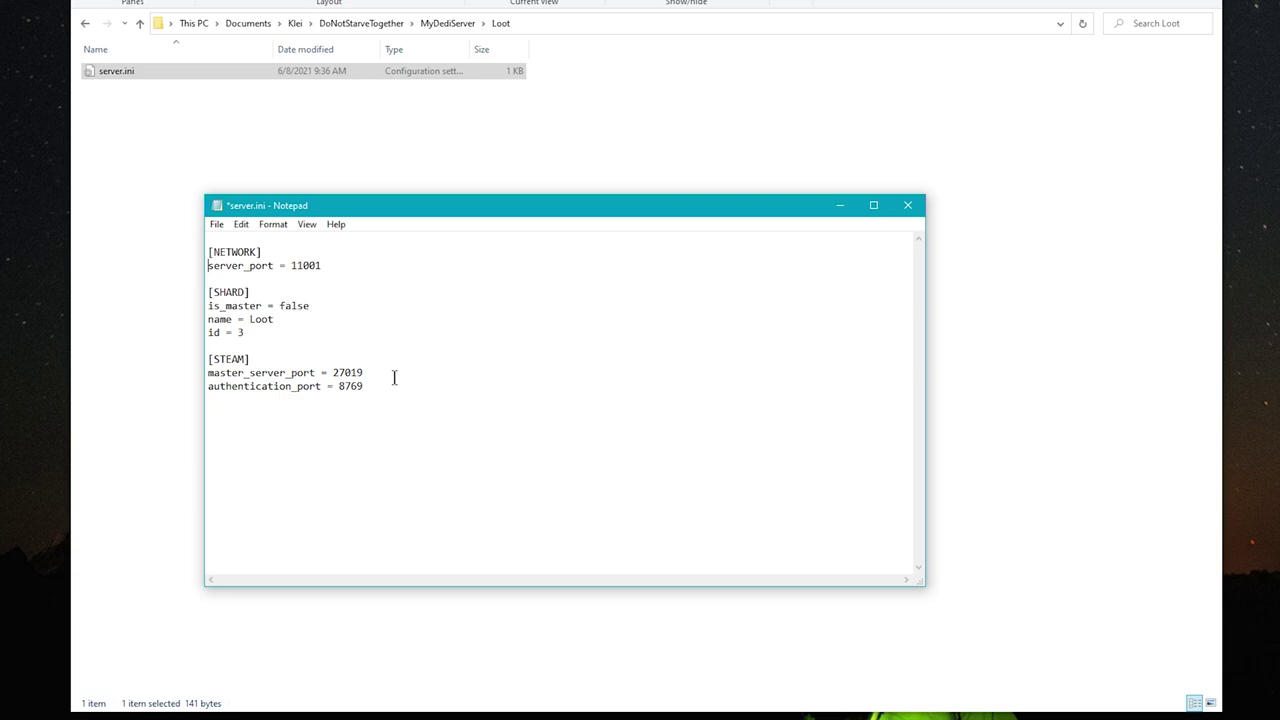
key("Up")
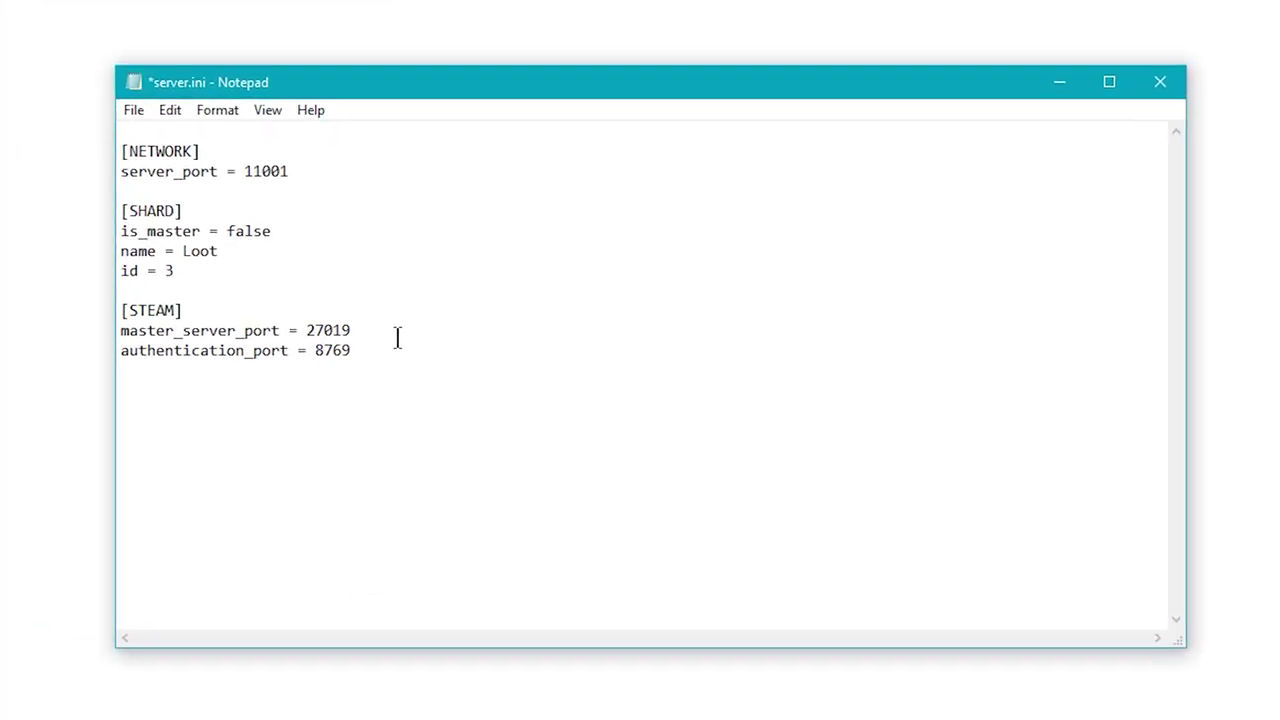
key("End")
key("BackSpace")
type("2")
key("Down")
key("Down")
key("Down")
key("Down")
key("End")
key("BackSpace")
key("BackSpace")
type("20")
key("Down")
key("BackSpace")
key("BackSpace")
type("70")
key("ctrl+s")
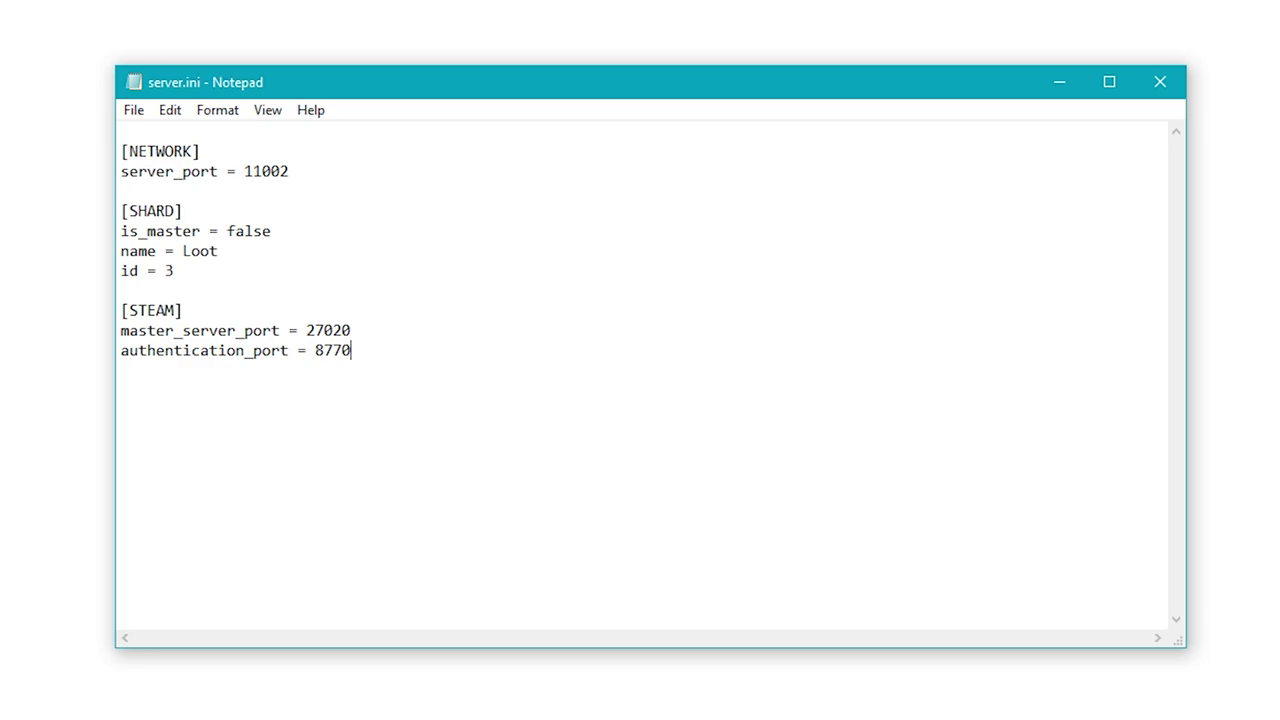
left_click(1166, 93)
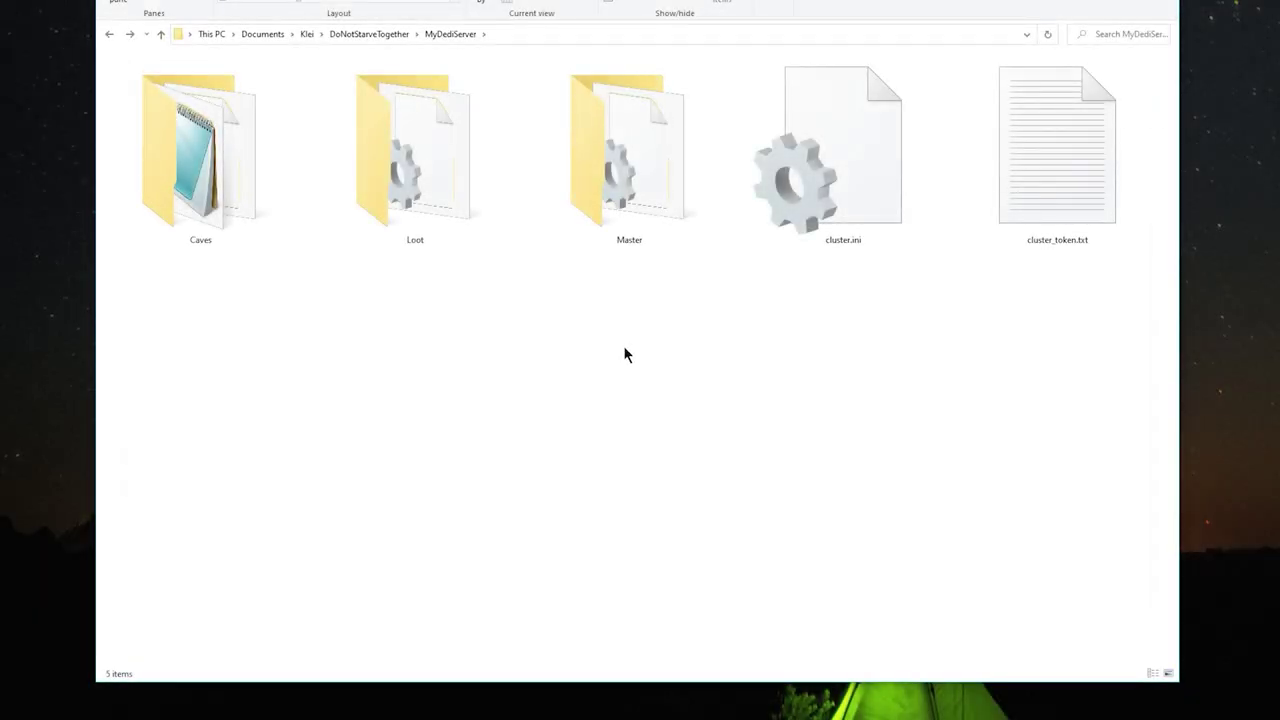
Create worldgenoverride.lua in Master with bats_setting set to never and save it.
double_click(665, 160)
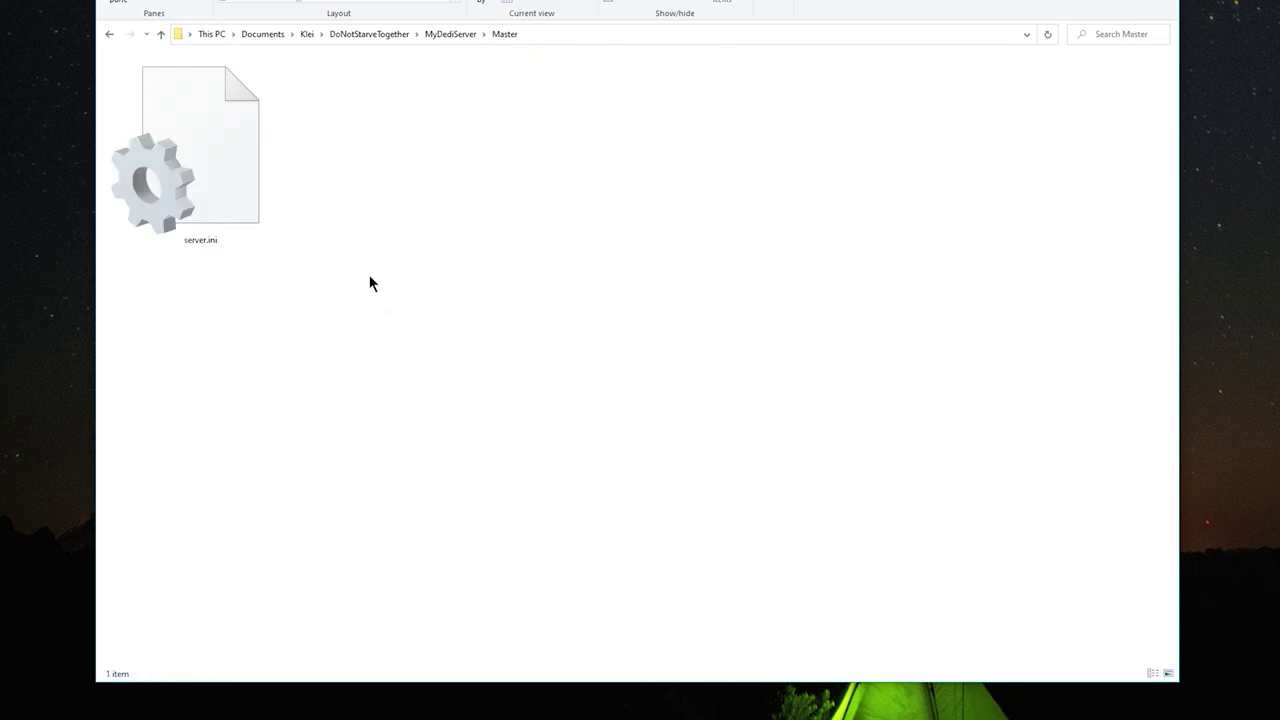
right_click(372, 276)
mouse_move(505, 437)
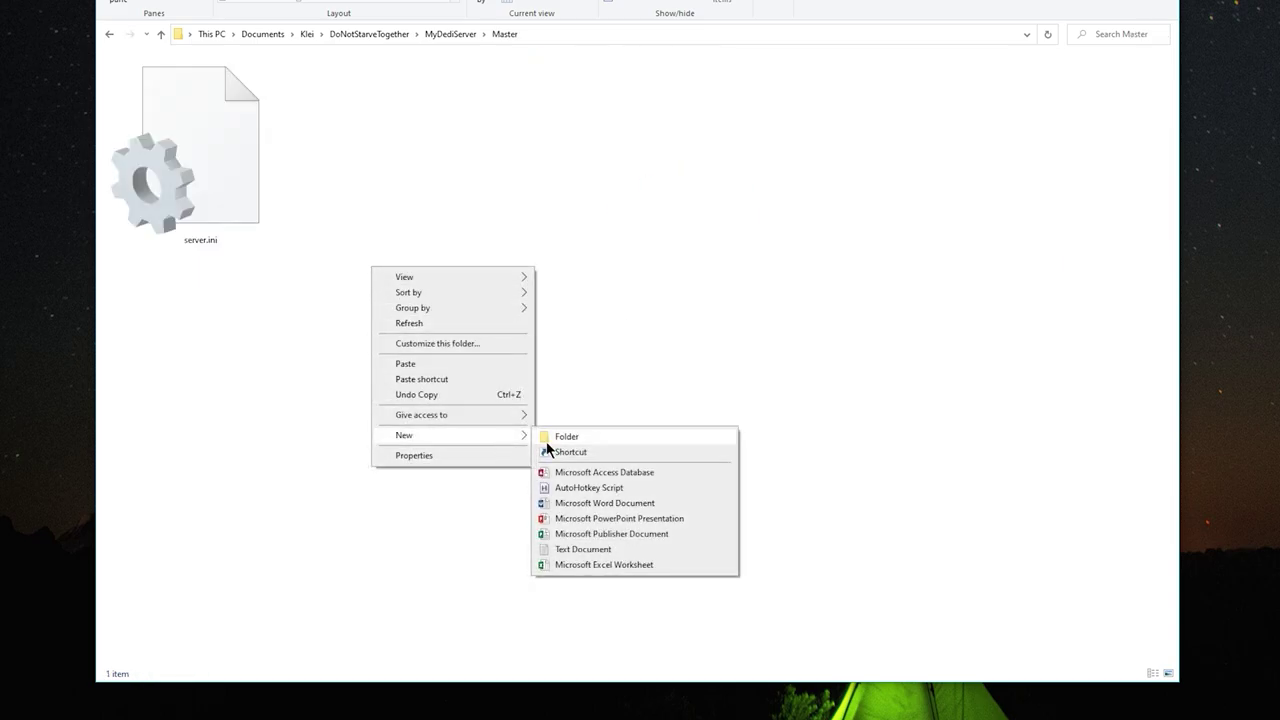
left_click(617, 549)
key("ctrl+a")
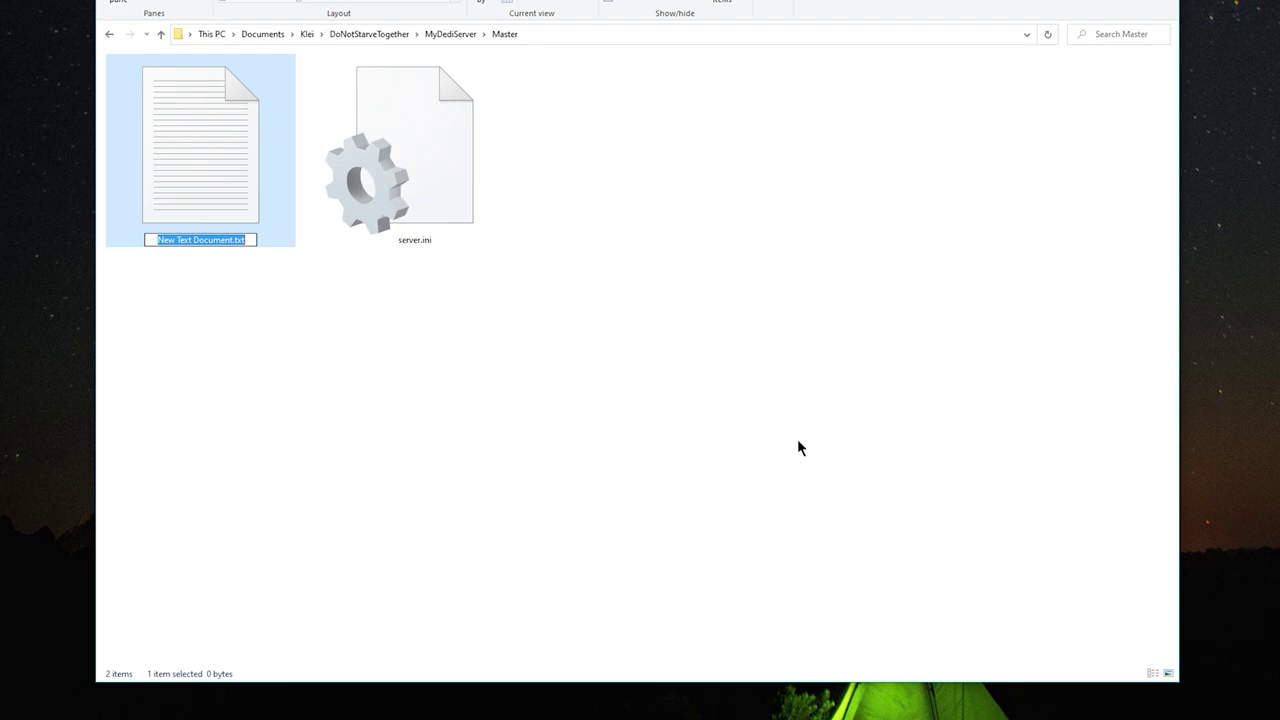
type("worldgenoverride.lua")
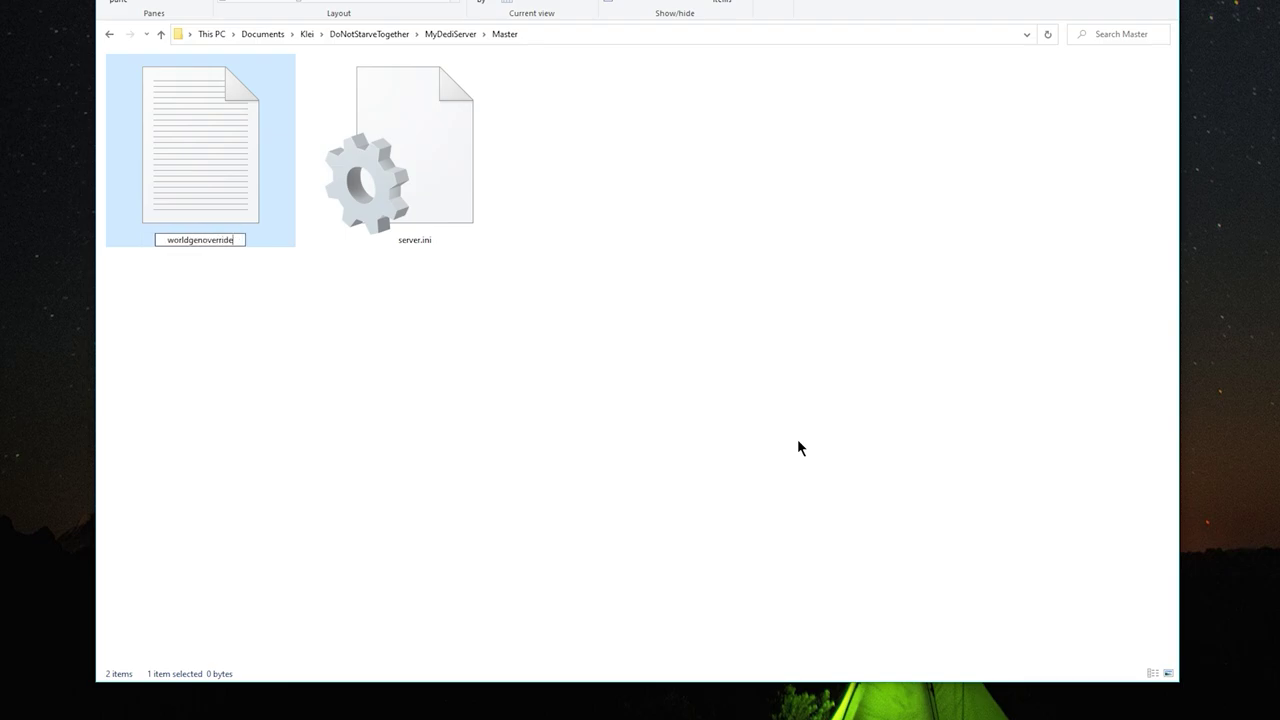
key("Return")
key("Return")
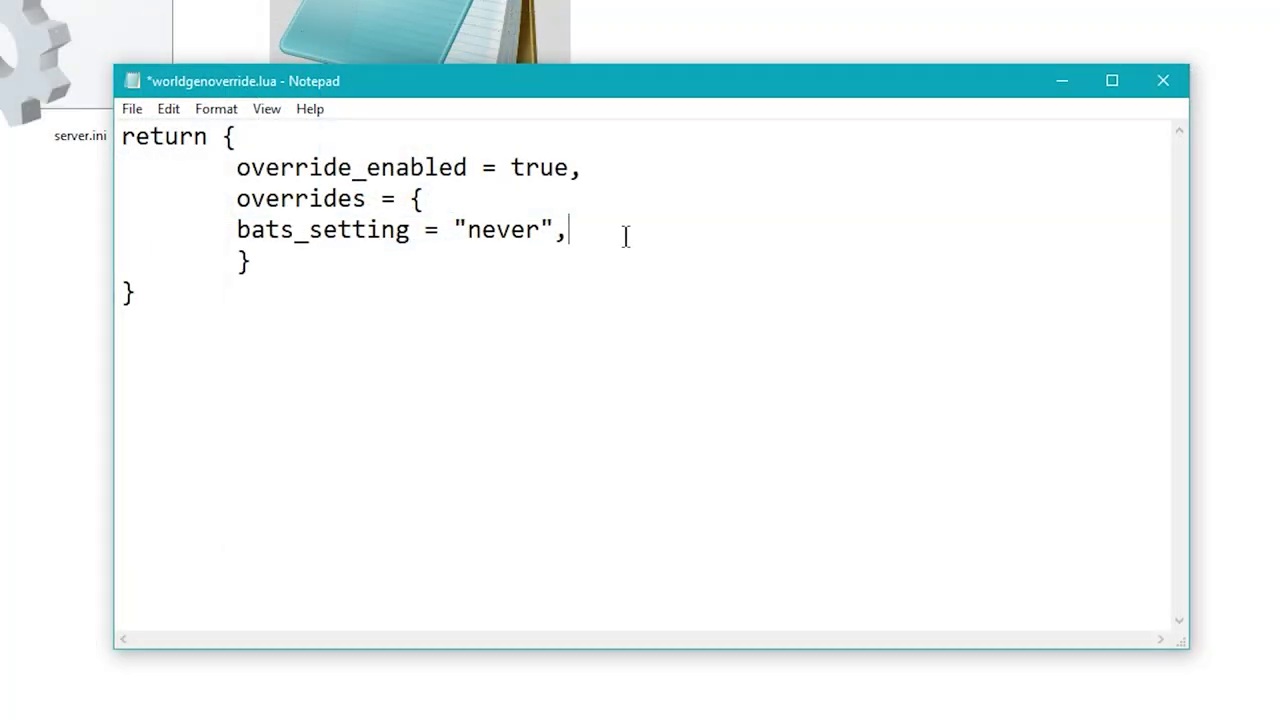
key("shift+Home")
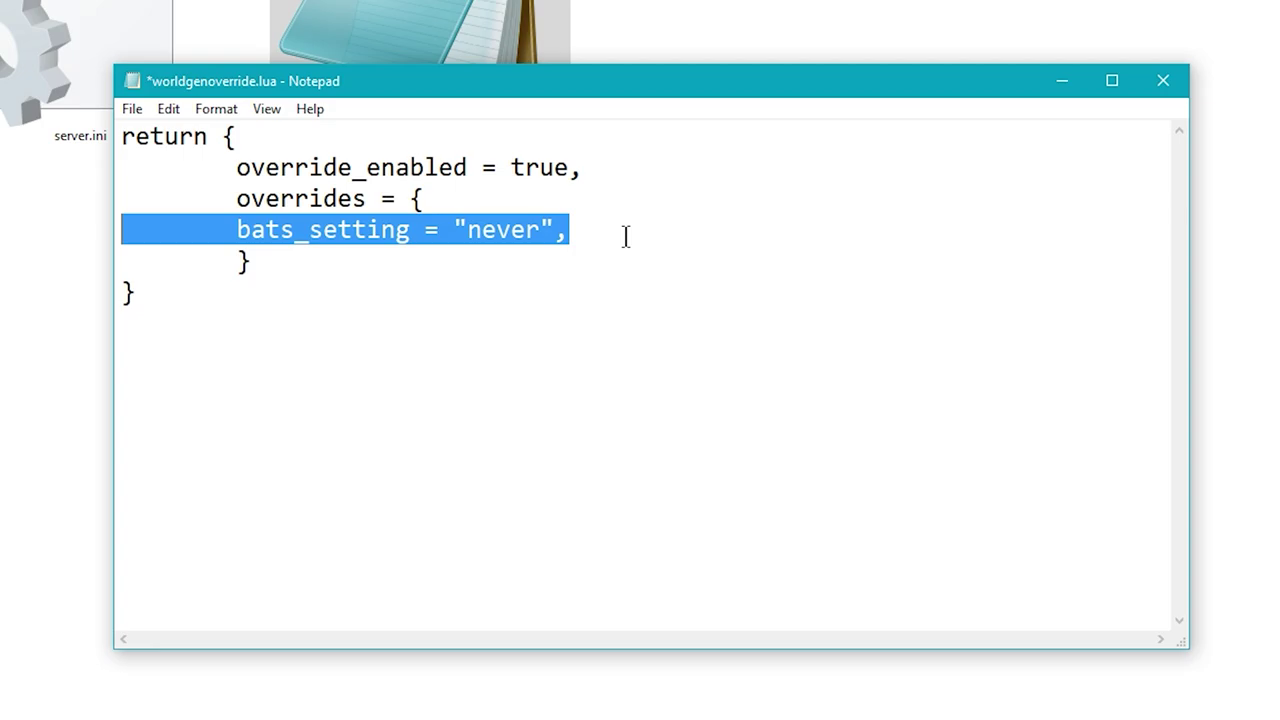
key("ctrl+s")
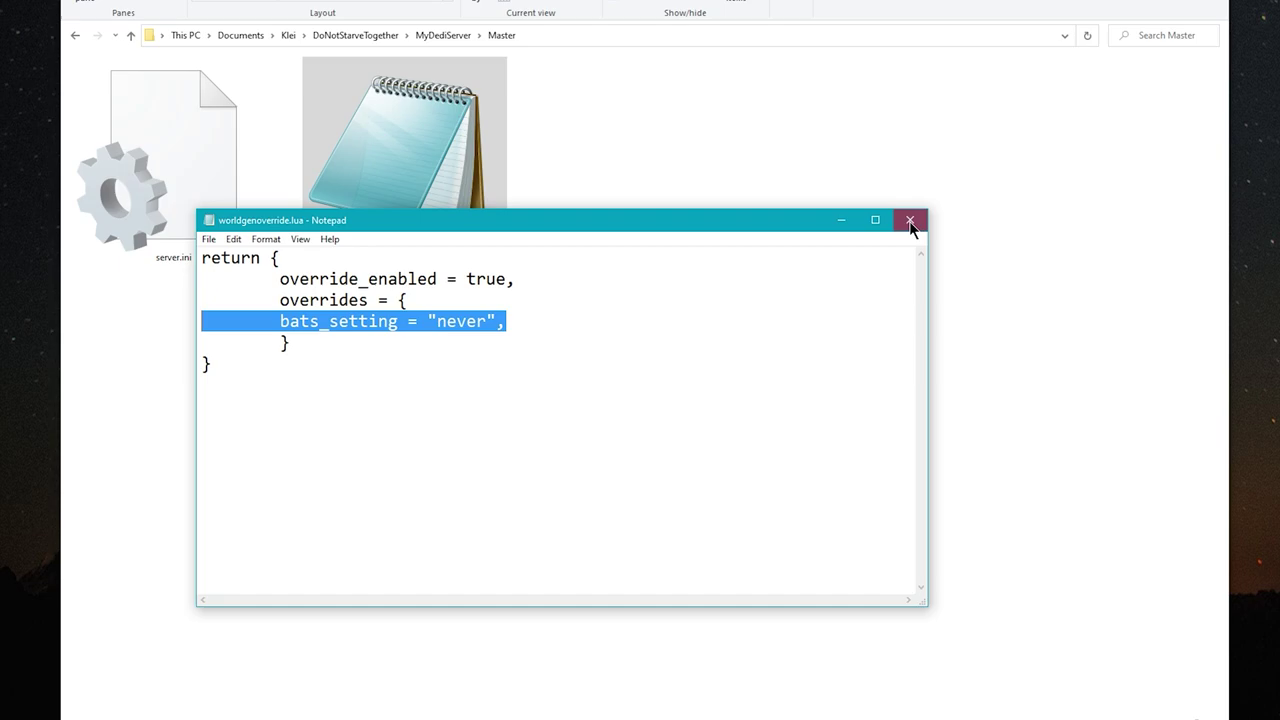
left_click(910, 221)
Paste worldgenoverride.lua into Loot and add bees and berrybush set to often.
key("alt+Up")
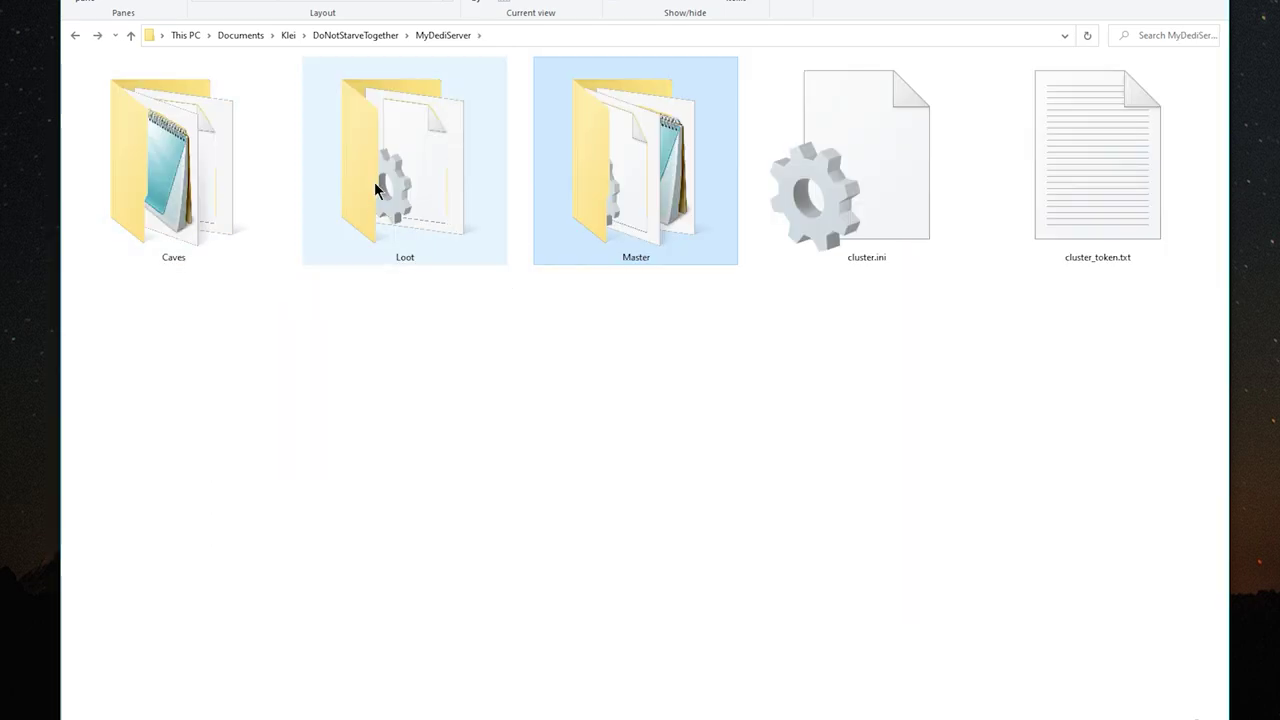
double_click(377, 190)
key("ctrl+v")
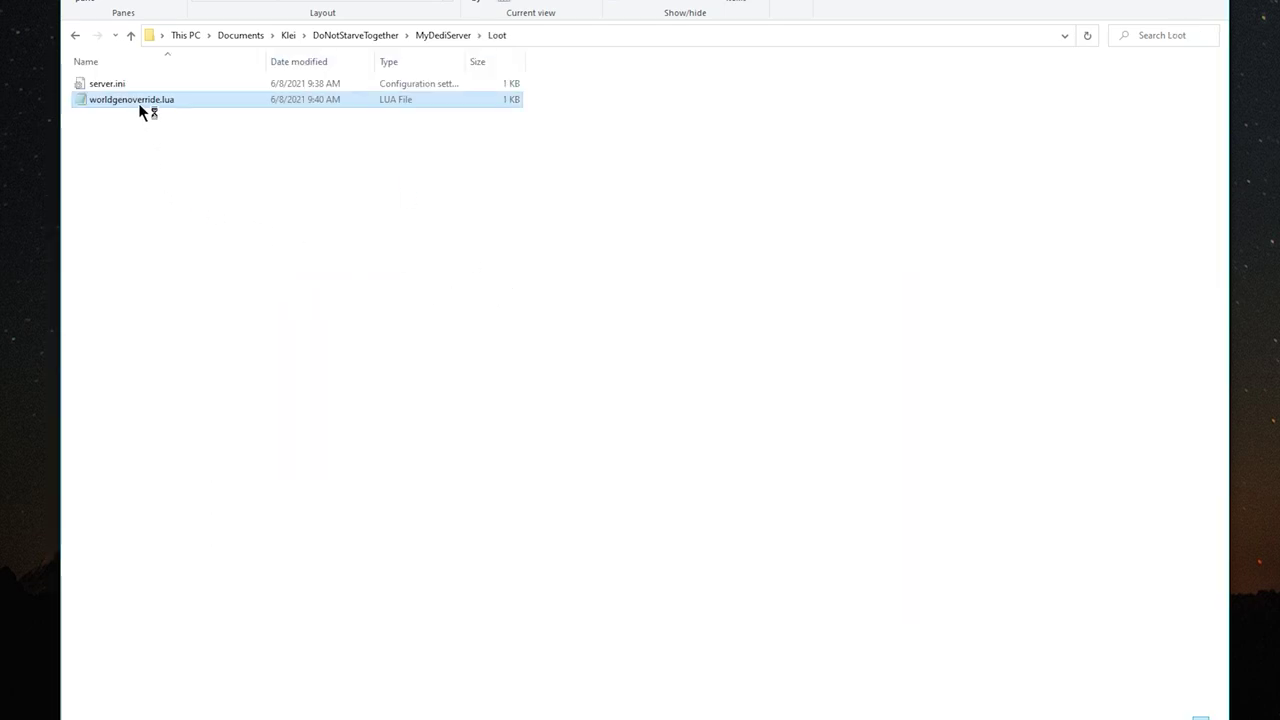
left_click(462, 304)
key("Return")
key("Tab")
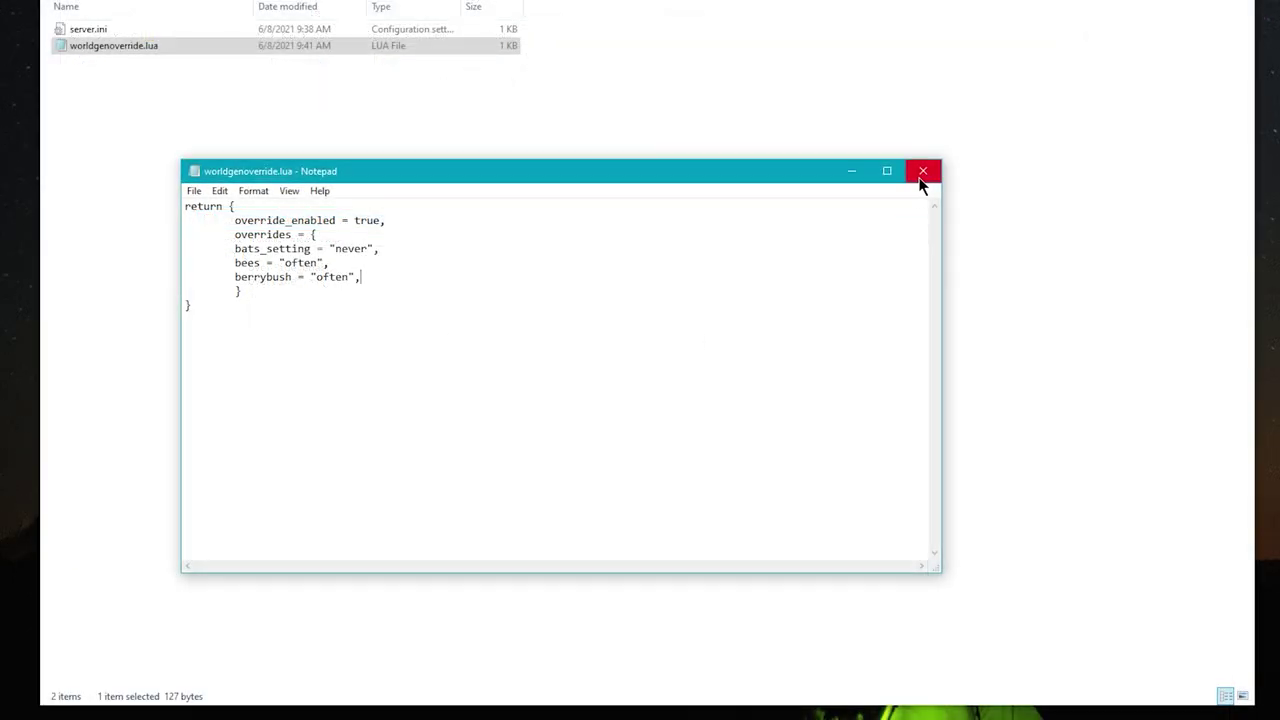
left_click(921, 173)
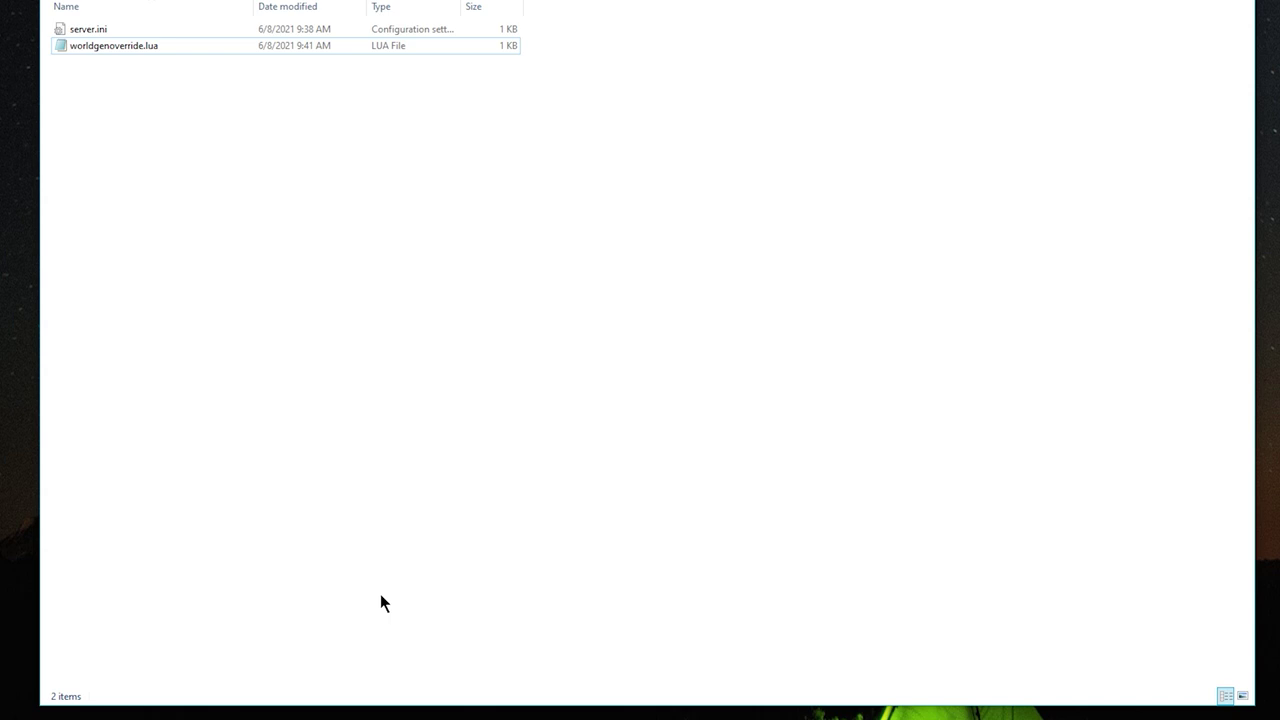
key("BackSpace")
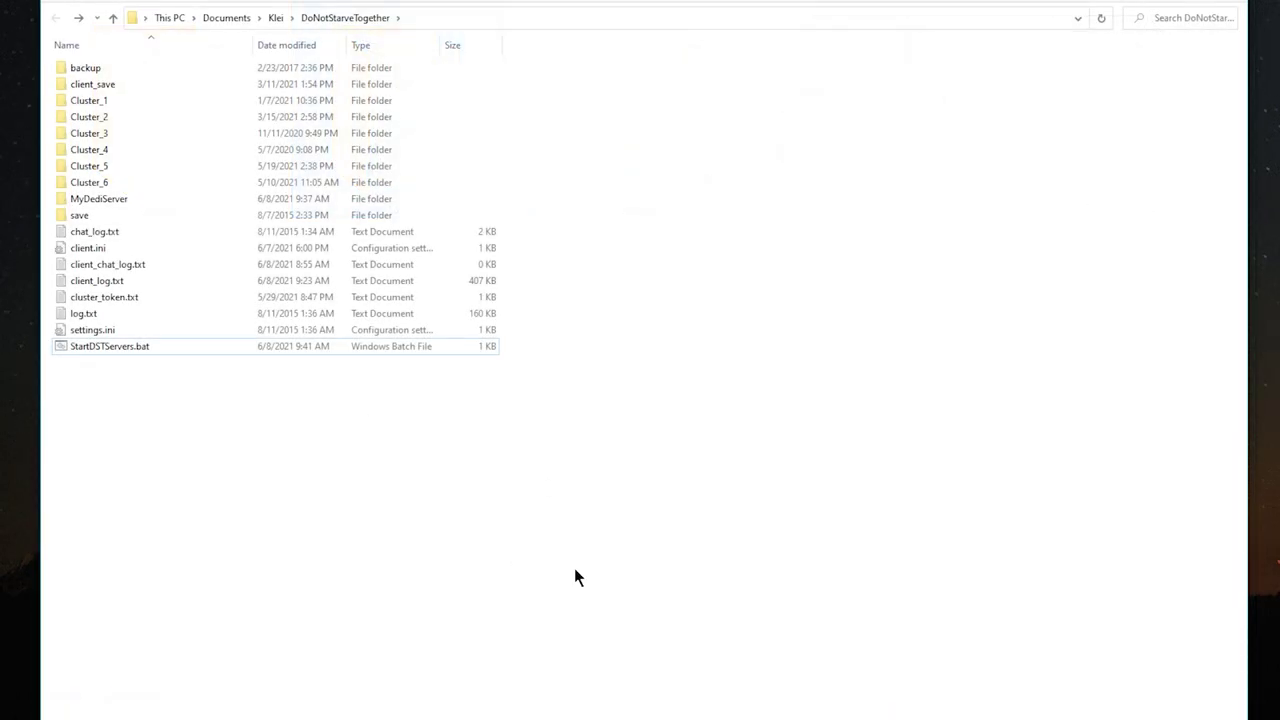
In Notepad++, duplicate the Caves launch line in StartDSTServers.bat as a Loot shard line, save, close.
right_click(103, 350)
left_click(248, 492)
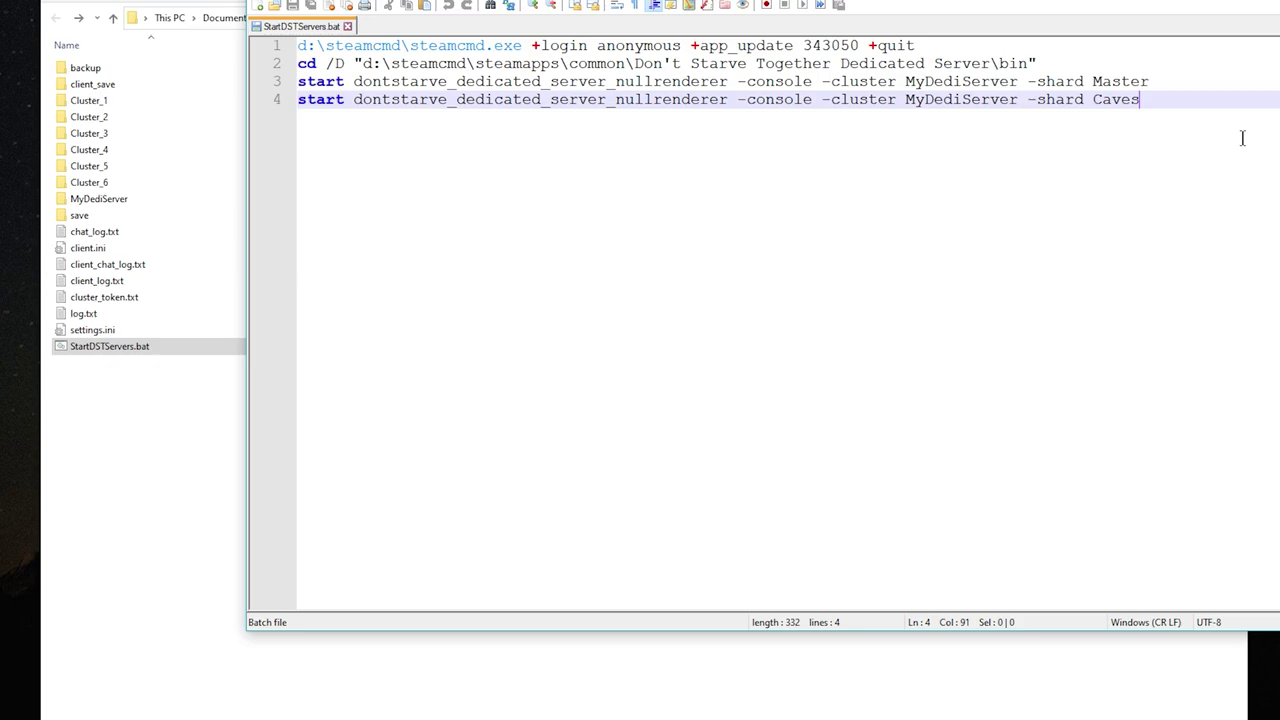
key("Return")
type("start dontstarve_dedicated_server_nullrenderer -console -cluster MyDediServer -shard Caves")
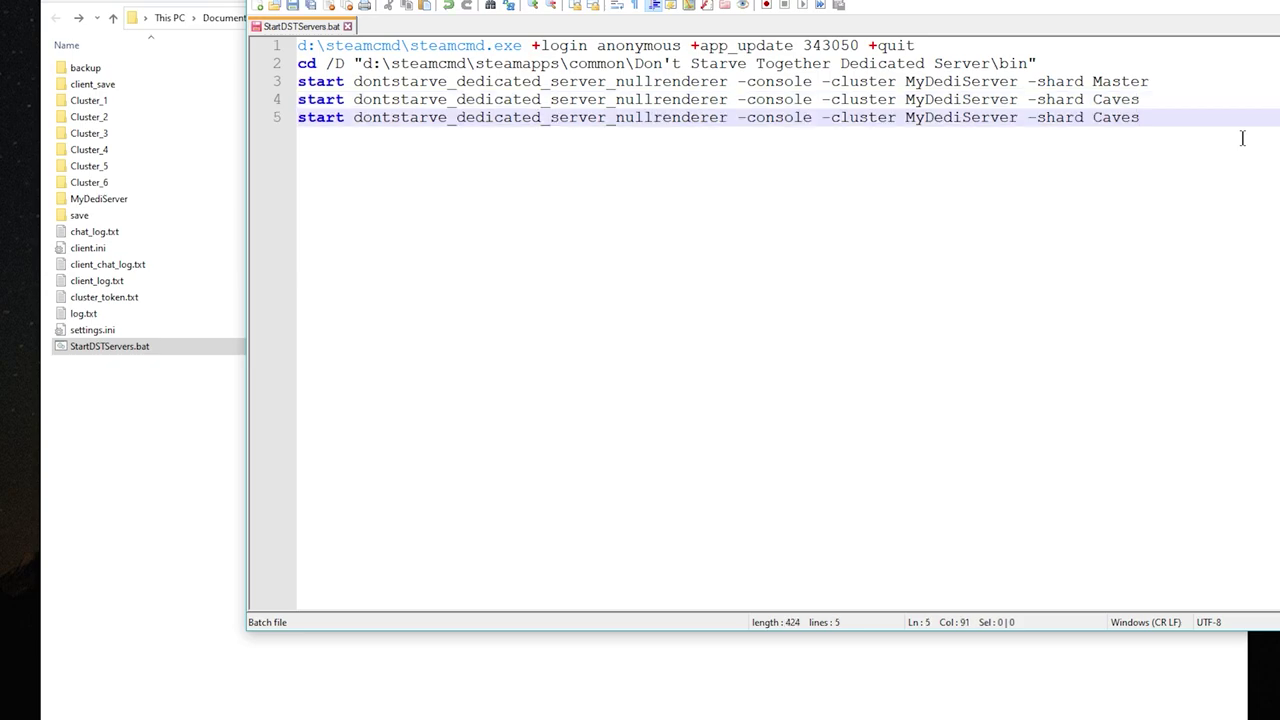
key("BackSpace")
key("BackSpace")
key("BackSpace")
key("BackSpace")
key("BackSpace")
type("Loot")
key("alt+F4")
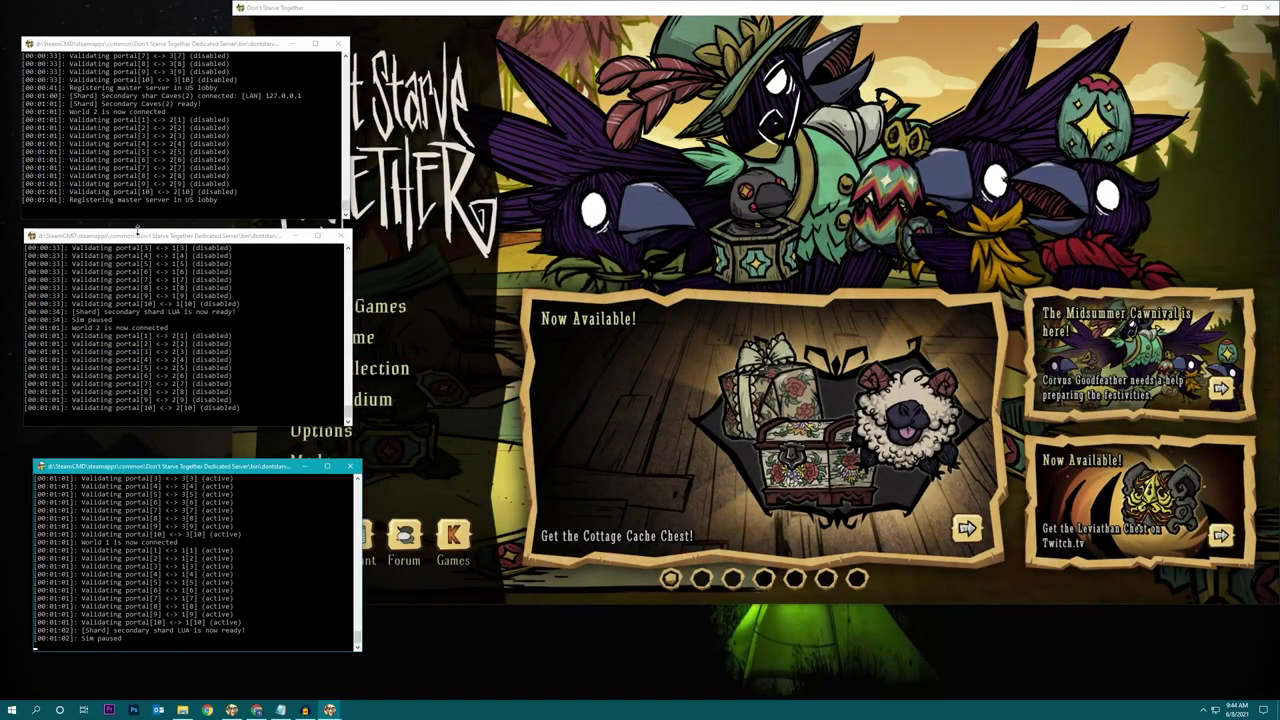
Stack the three shard consoles on the left and scroll their logs to read portal validation.
left_click(153, 247)
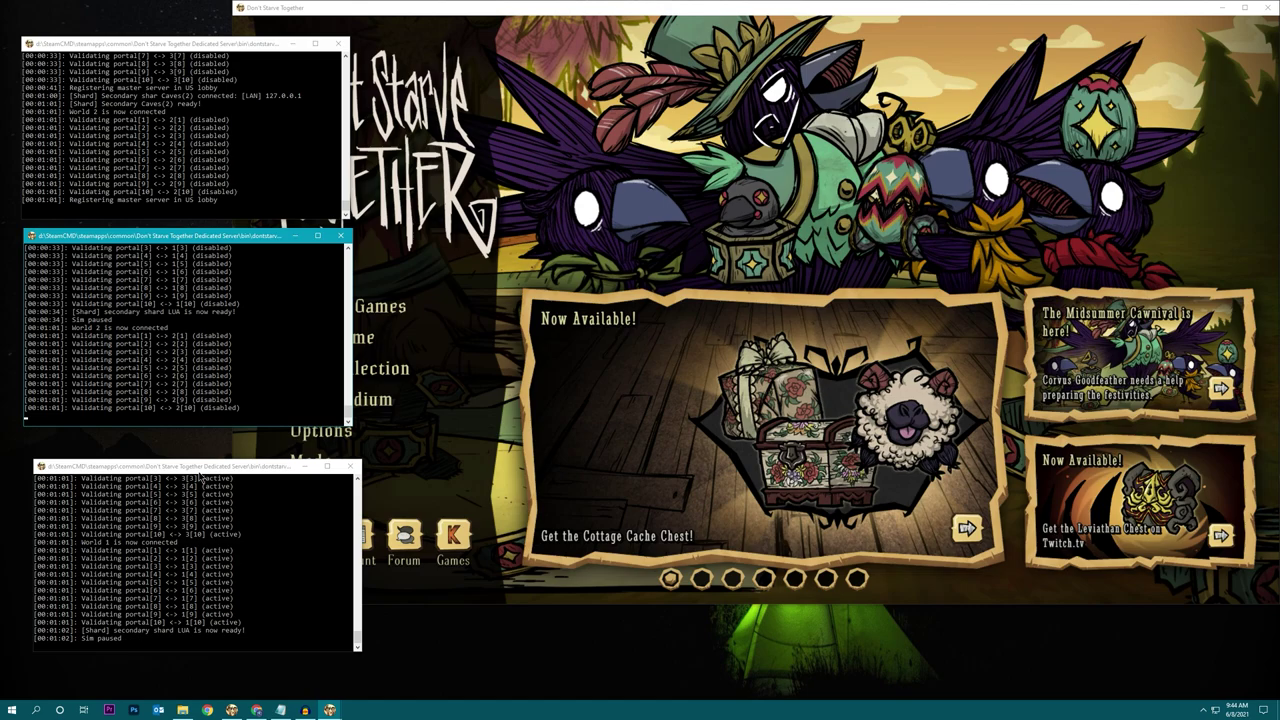
left_click_drag(199, 471, 186, 460)
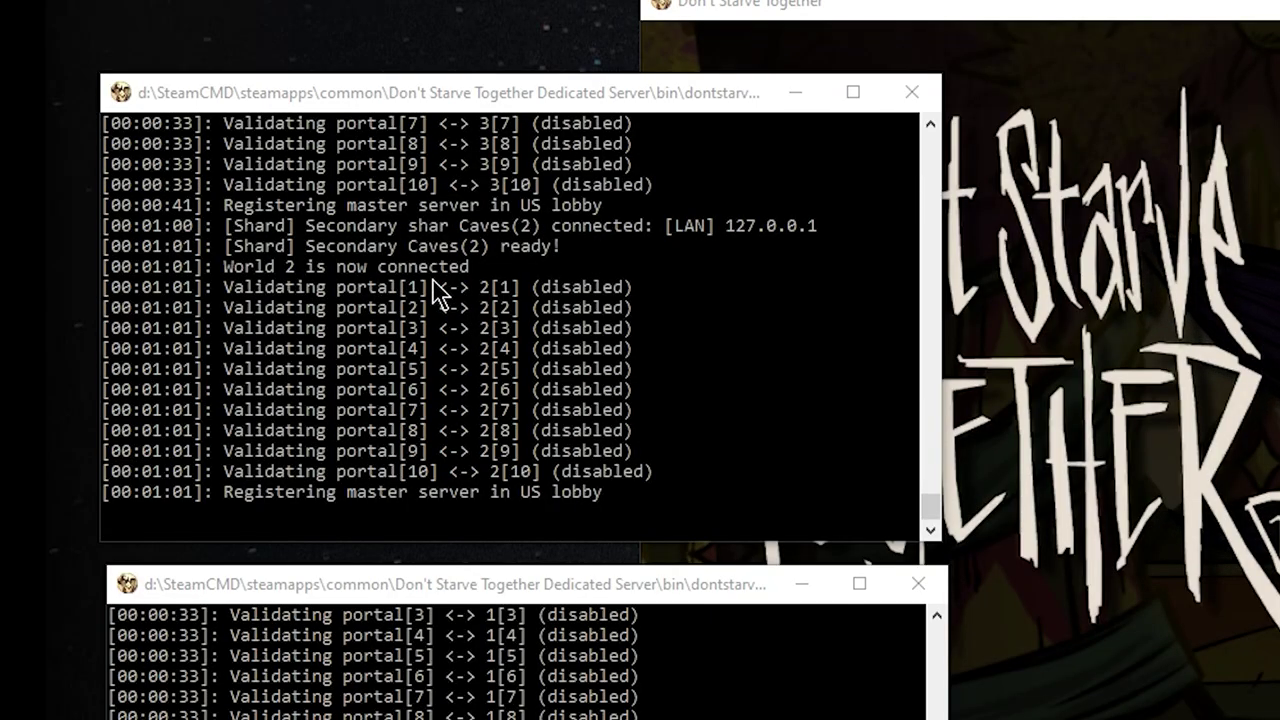
scroll(152, 121, "up", 1)
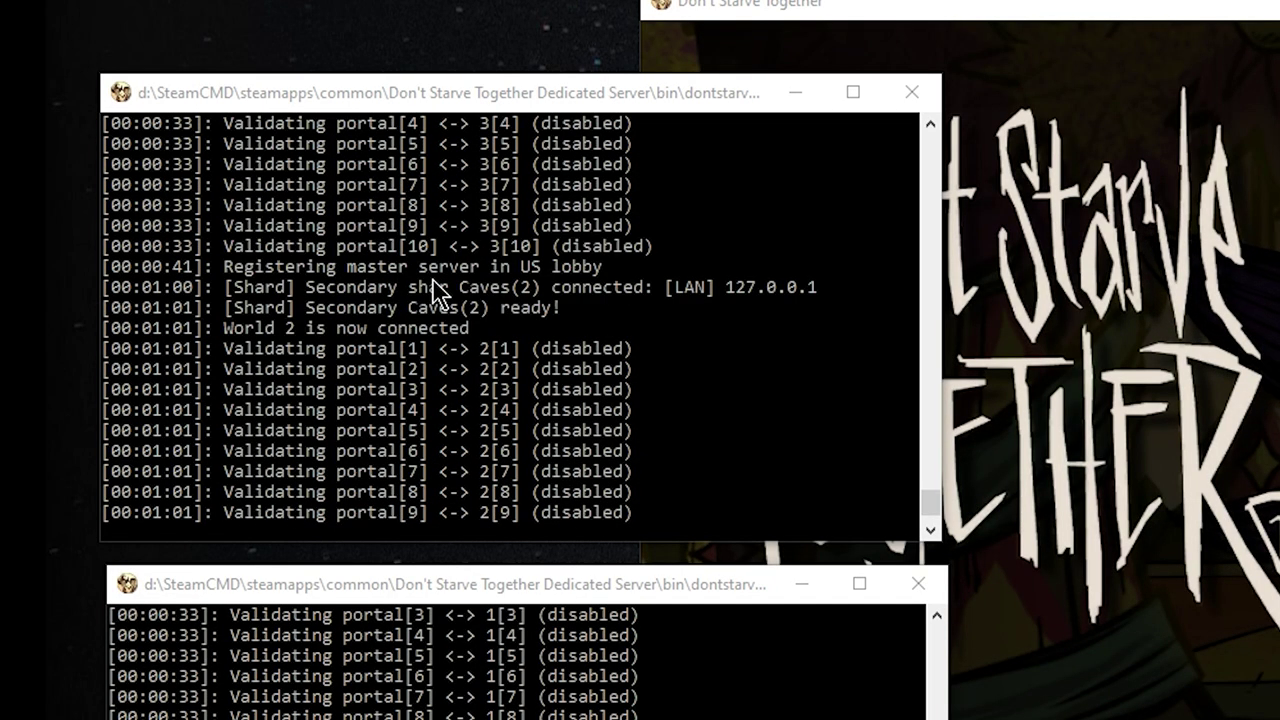
scroll(438, 292, "up", 1)
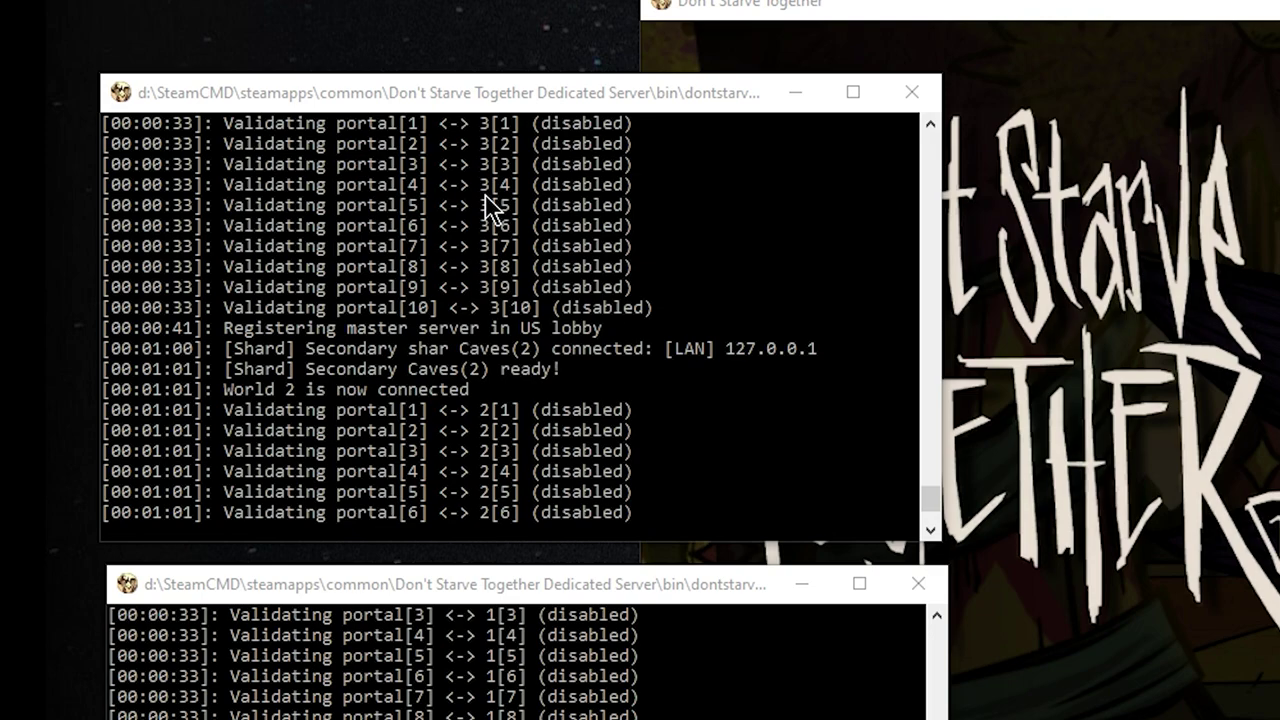
scroll(493, 365, "down", 2)
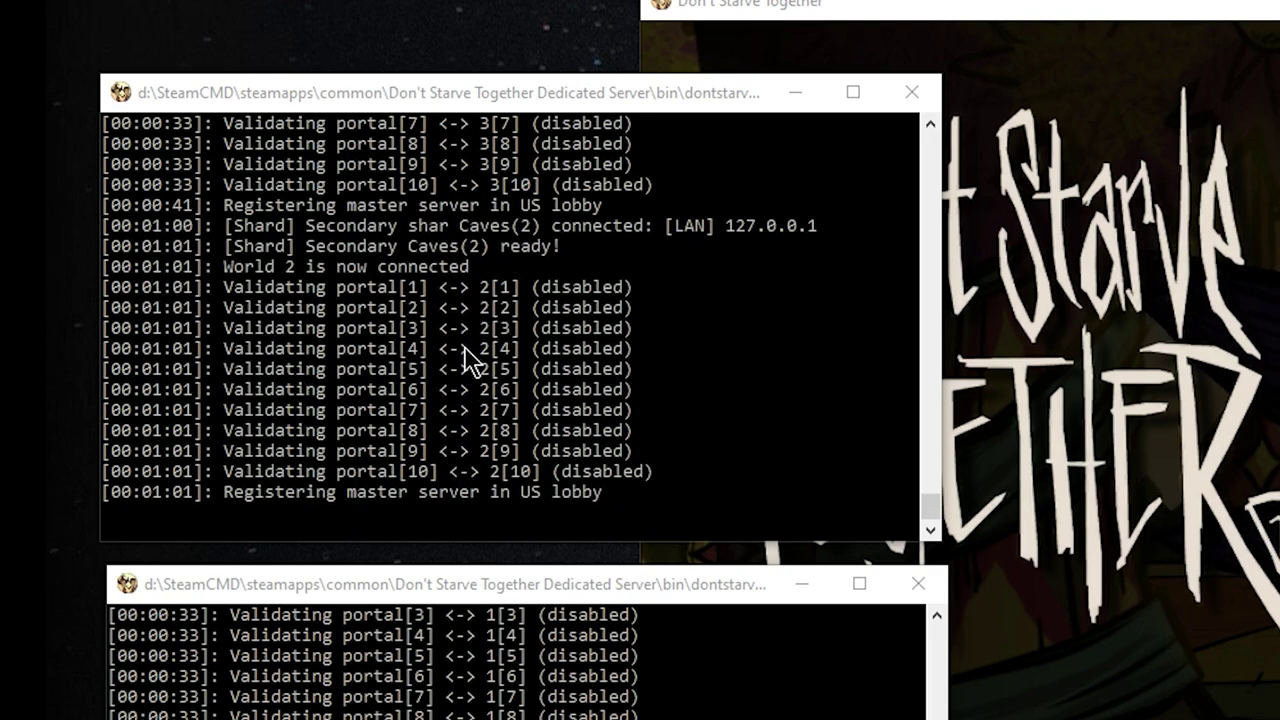
left_click_drag(477, 104, 450, 58)
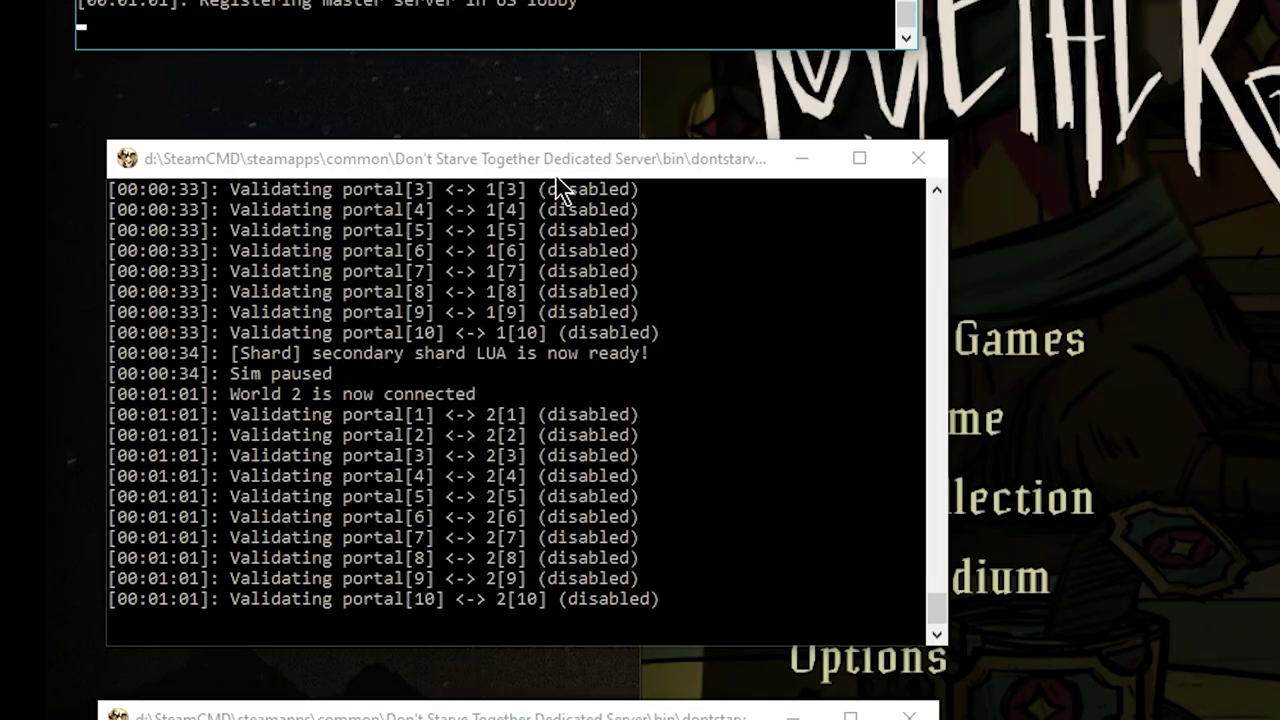
left_click_drag(560, 165, 517, 91)
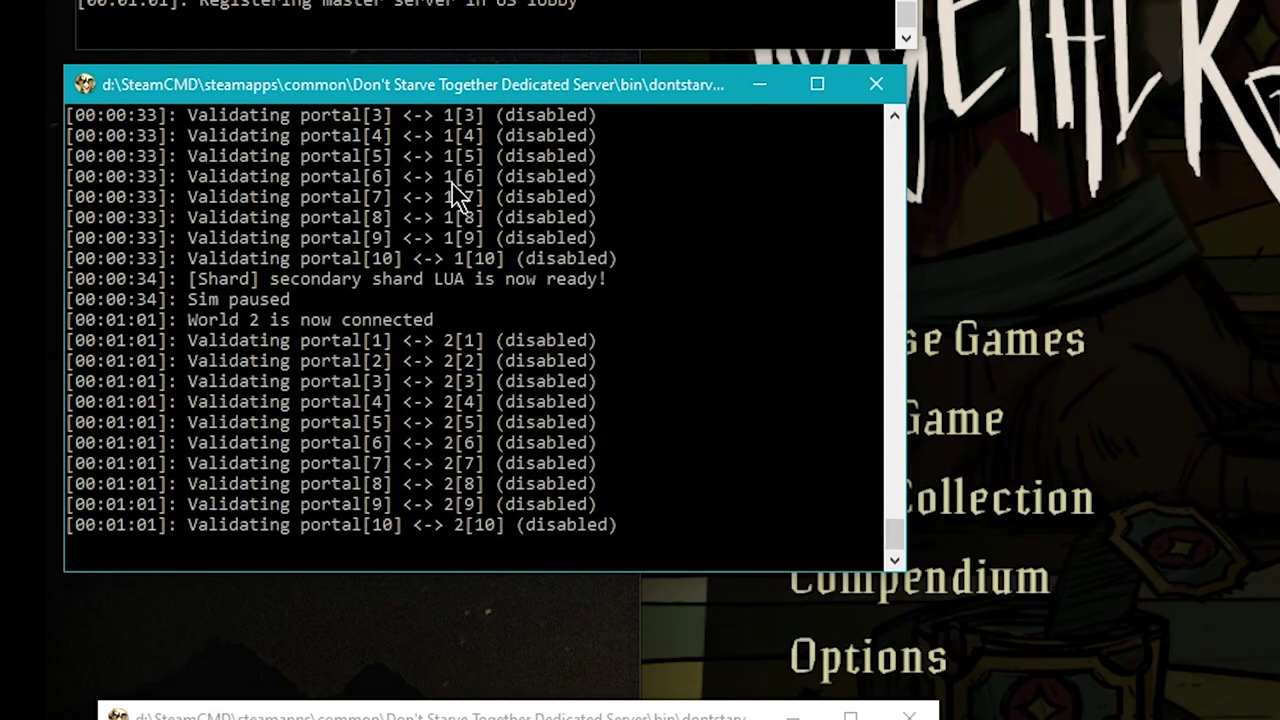
left_click_drag(422, 90, 1275, 715)
left_click_drag(708, 716, 708, 73)
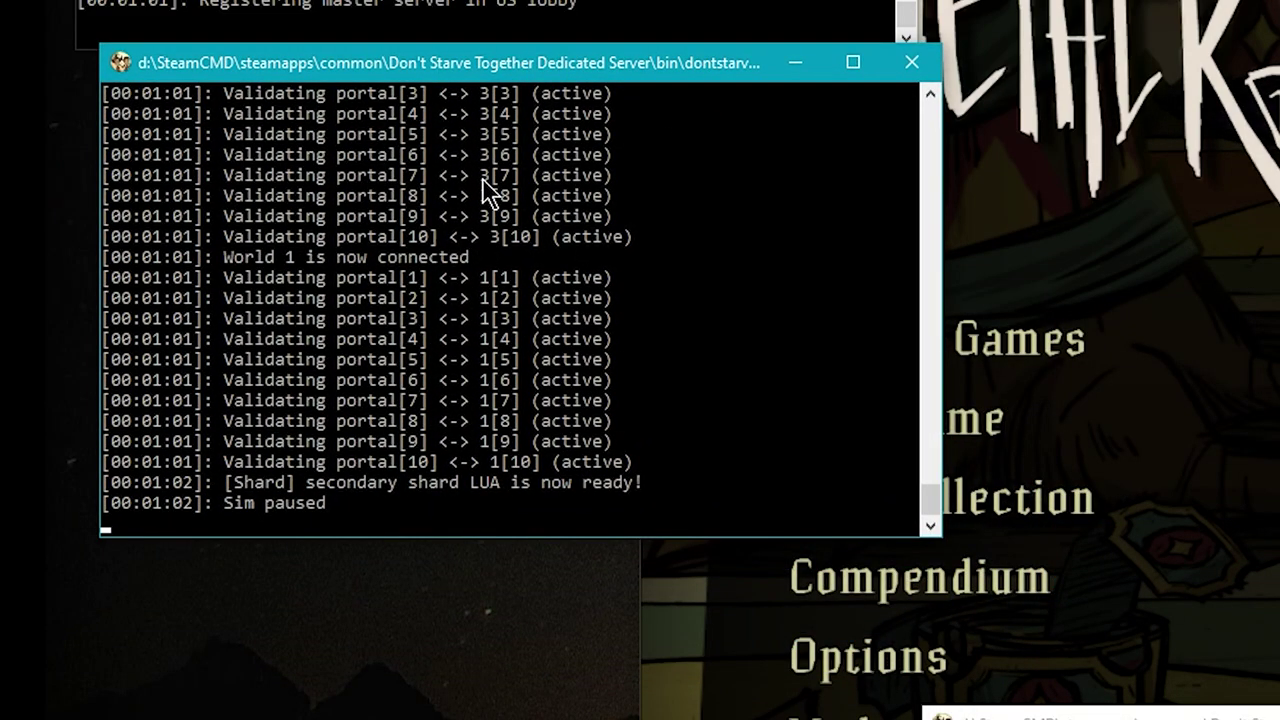
left_click_drag(451, 65, 436, 75)
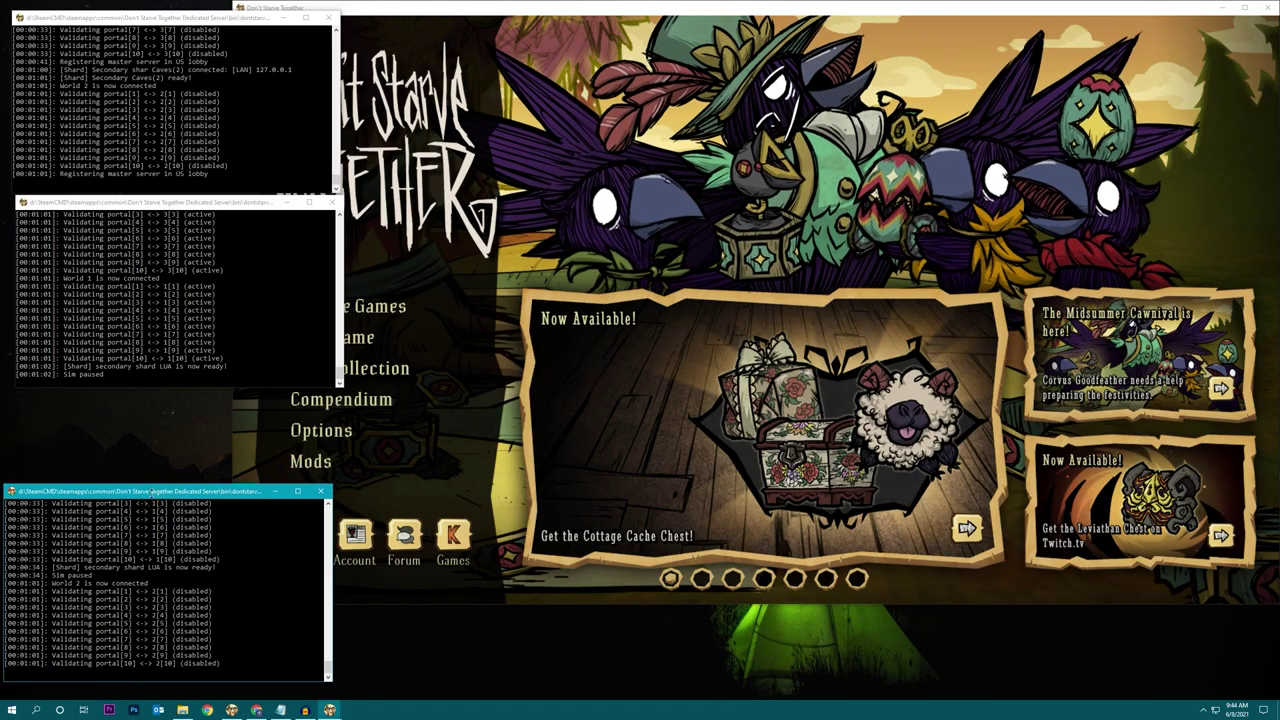
left_click_drag(150, 202, 145, 245)
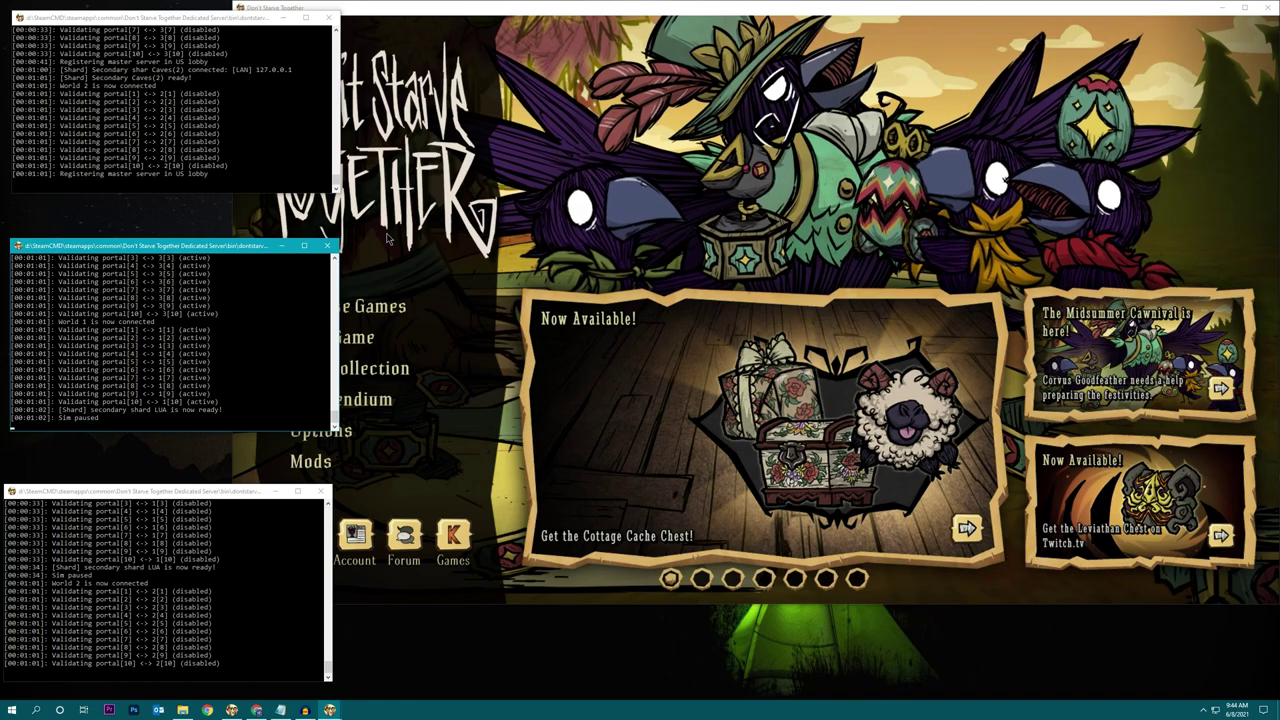
Bring the Don't Starve Together main menu in front of the three running shard consoles.
left_click(388, 238)
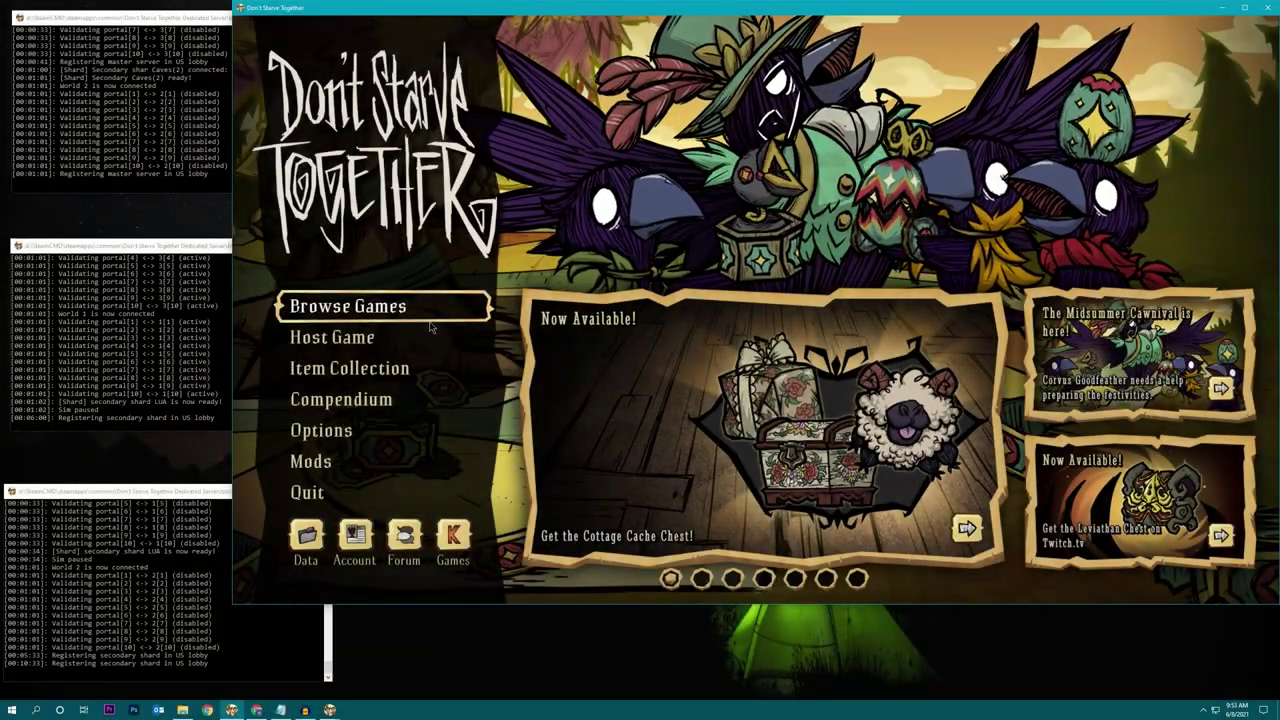
Filter the server browser to LAN and select Multi Shard Test World.
left_click(431, 322)
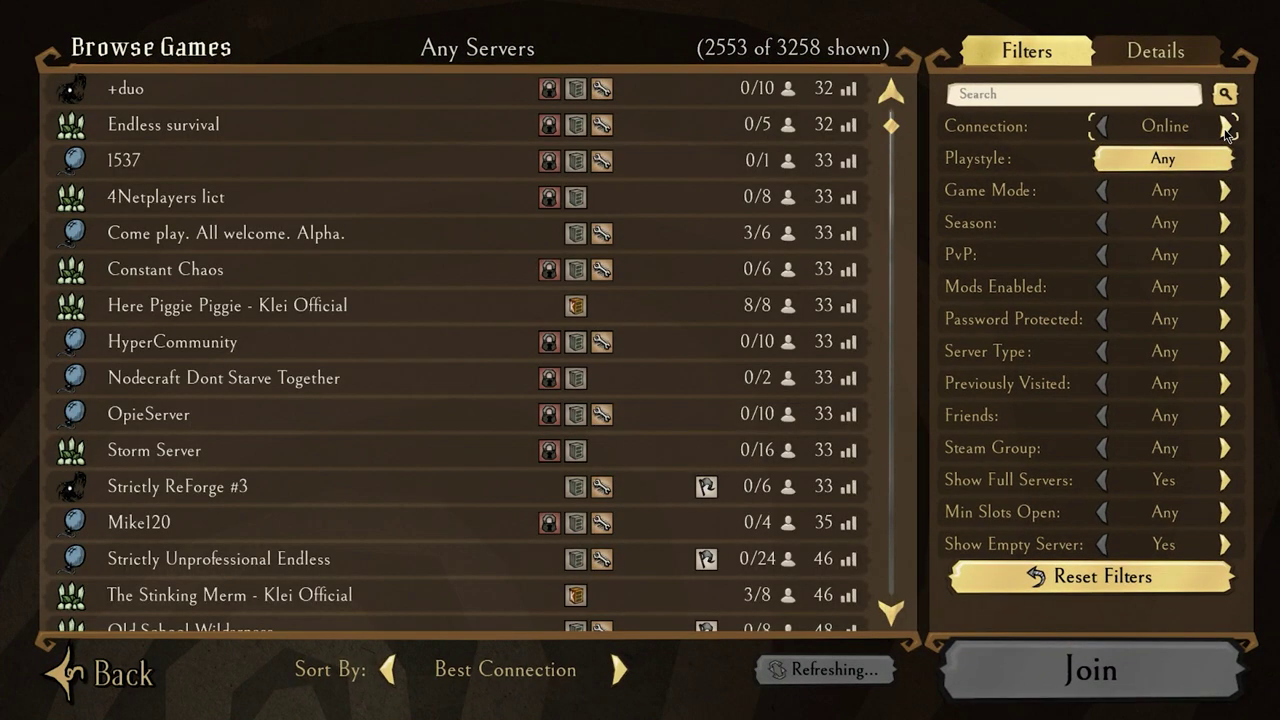
left_click(1110, 124)
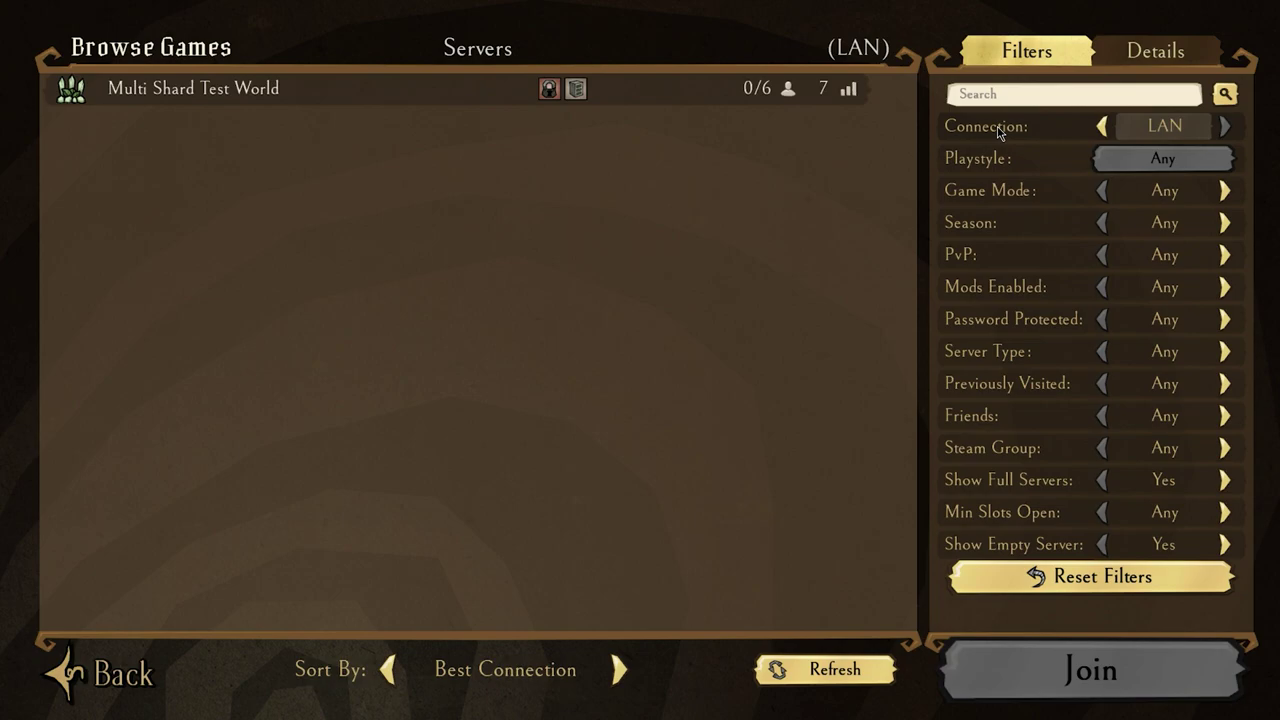
left_click(298, 102)
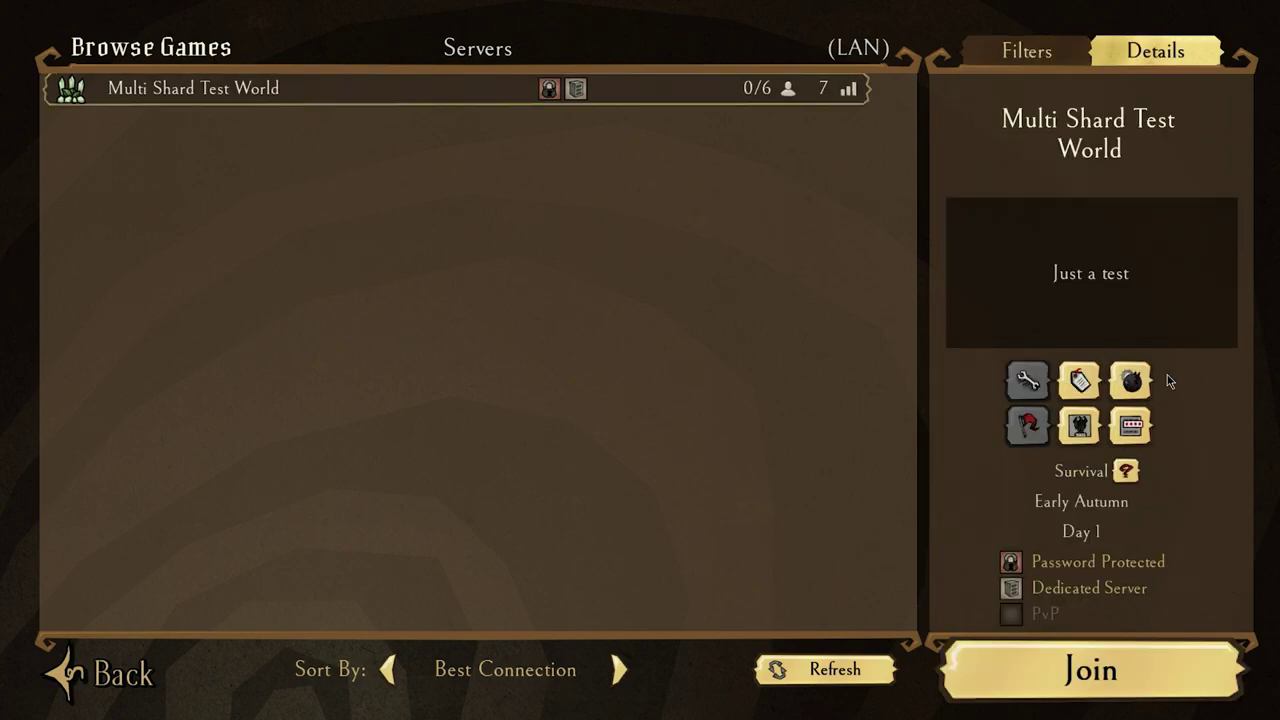
Review both Forest shards' world settings and generation options, then close the view.
left_click(1139, 388)
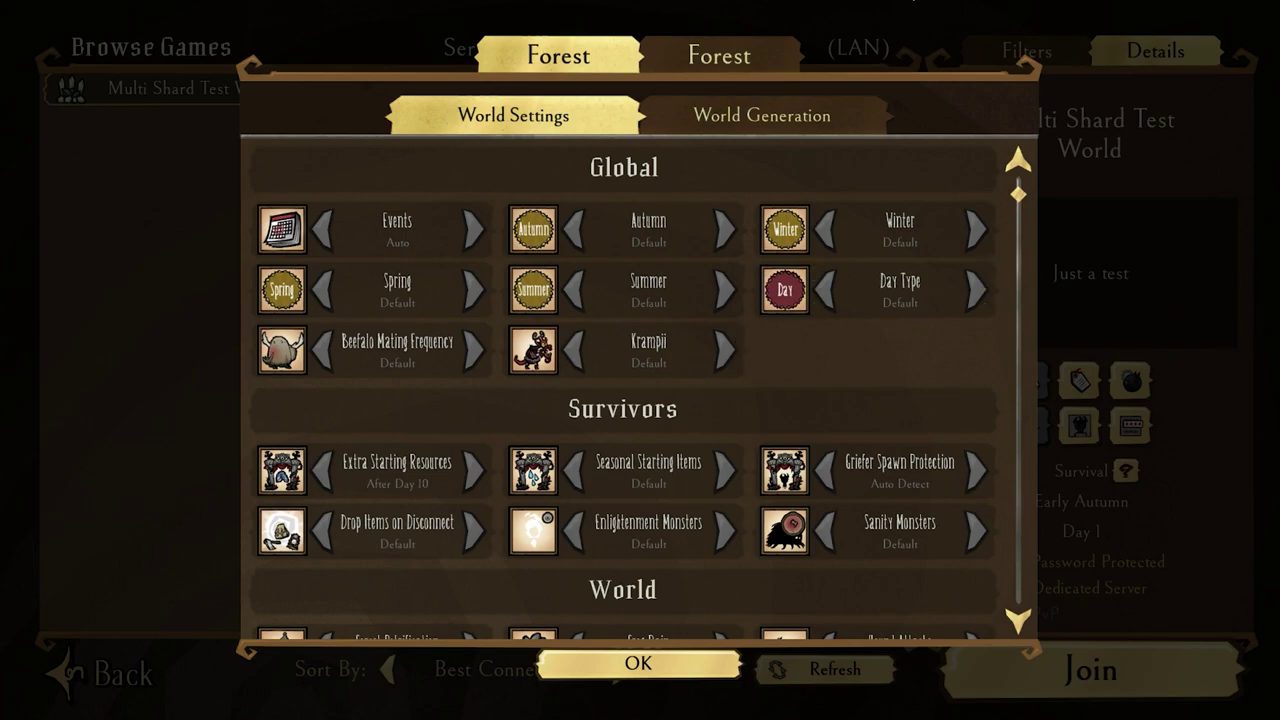
left_click(716, 58)
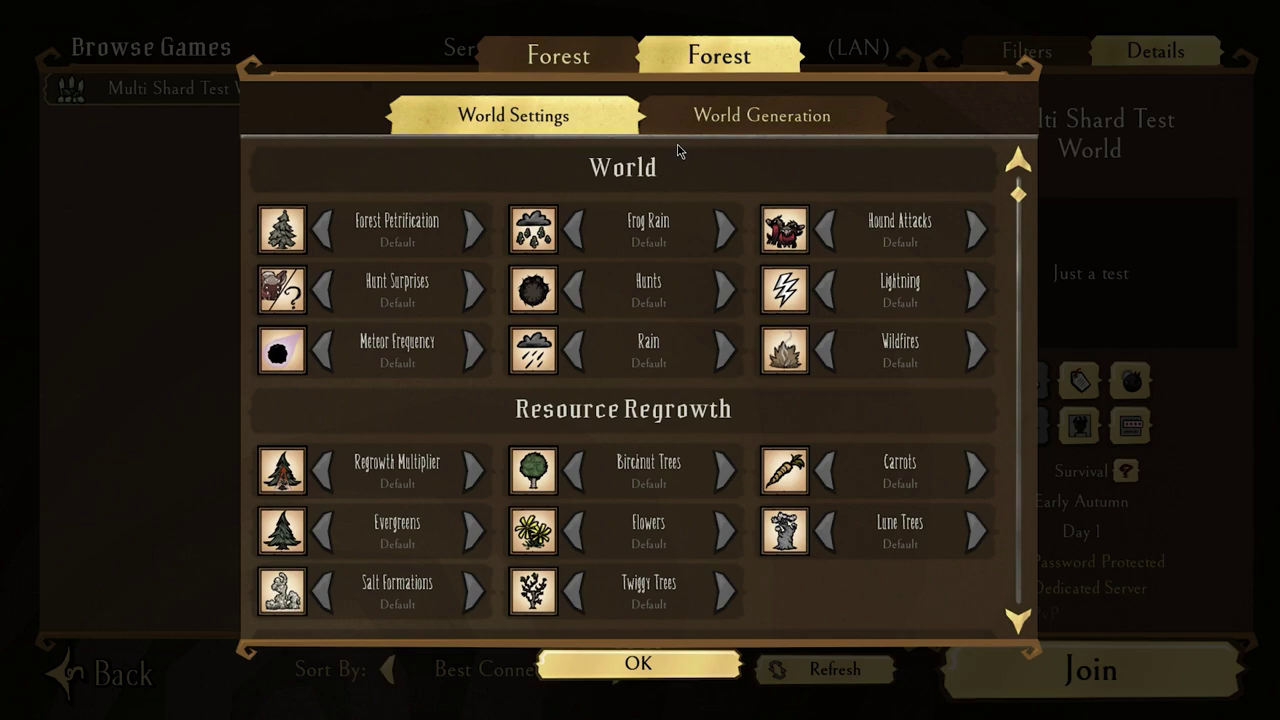
scroll(570, 450, "down", 3)
scroll(595, 463, "down", 5)
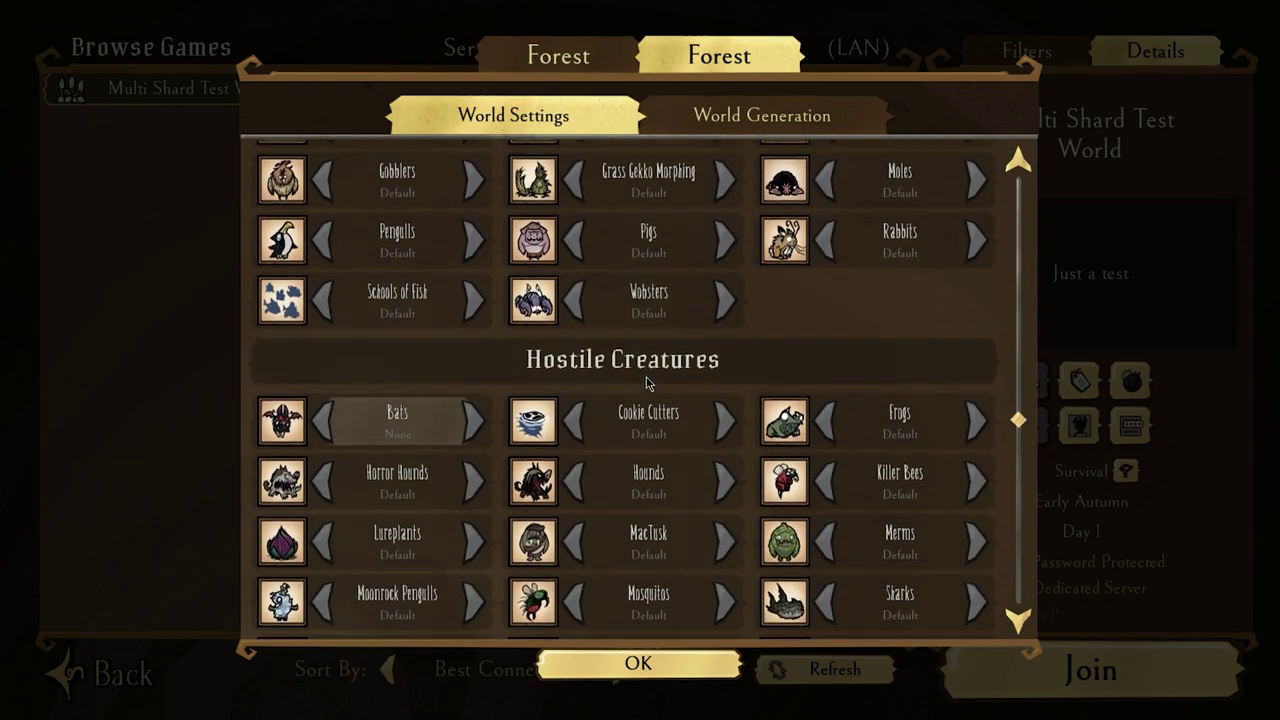
scroll(660, 385, "down", 3)
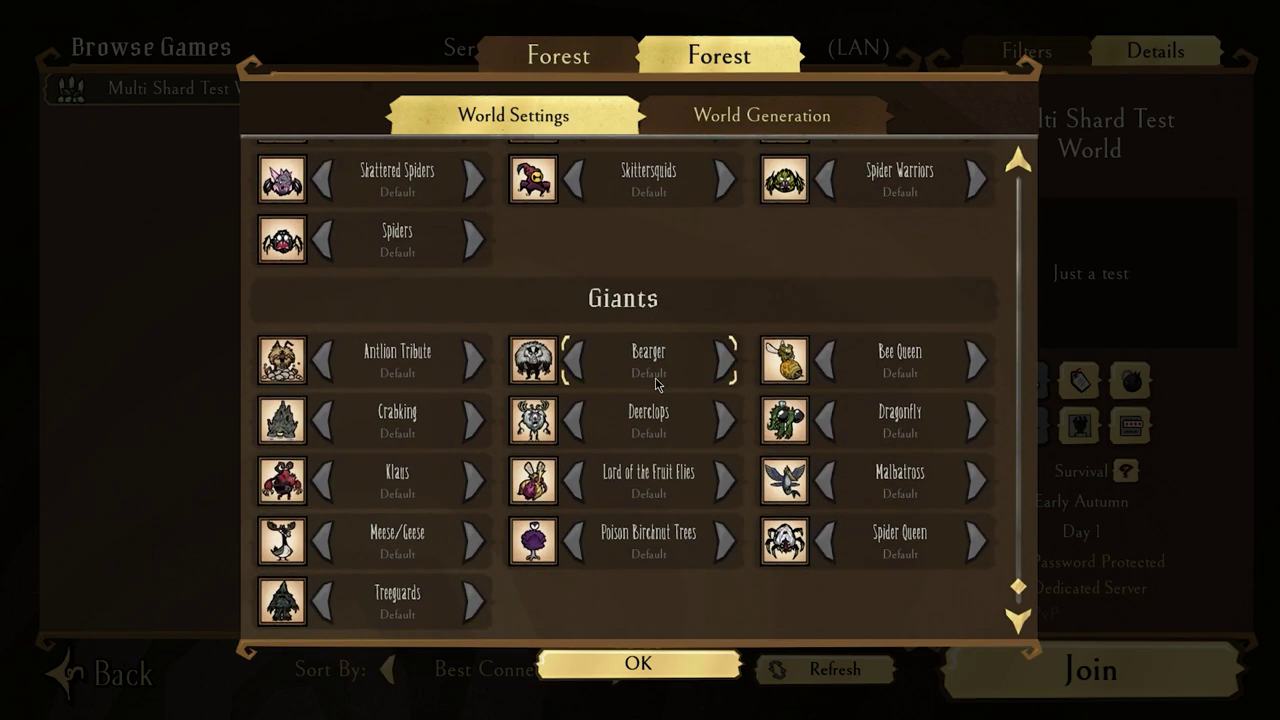
scroll(663, 378, "up", 2)
left_click(752, 114)
scroll(690, 320, "down", 10)
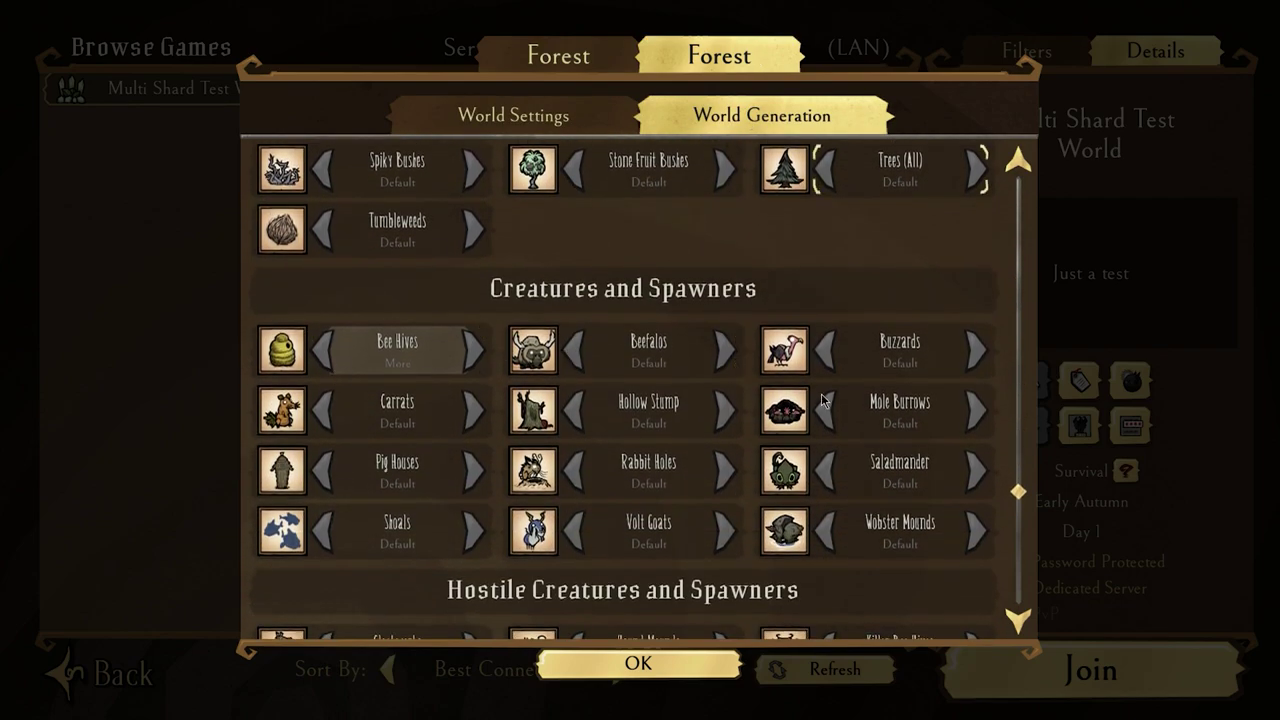
left_click(560, 60)
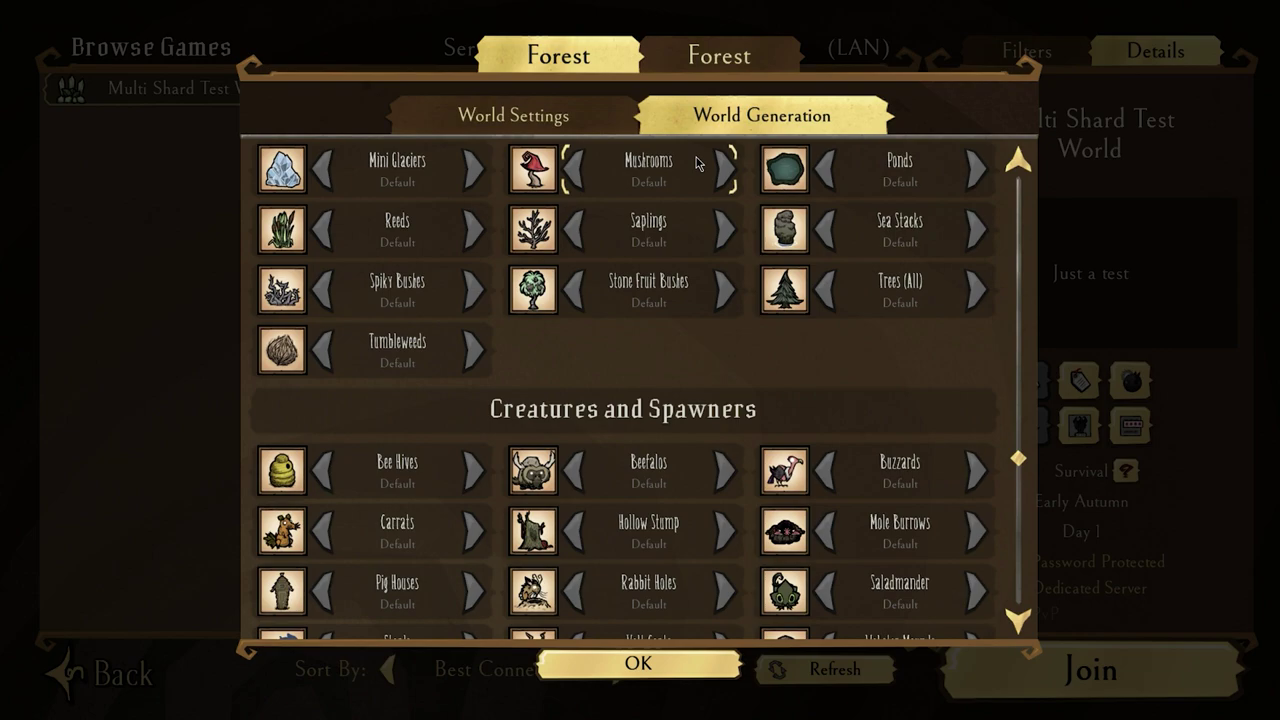
left_click(558, 114)
scroll(352, 432, "down", 3)
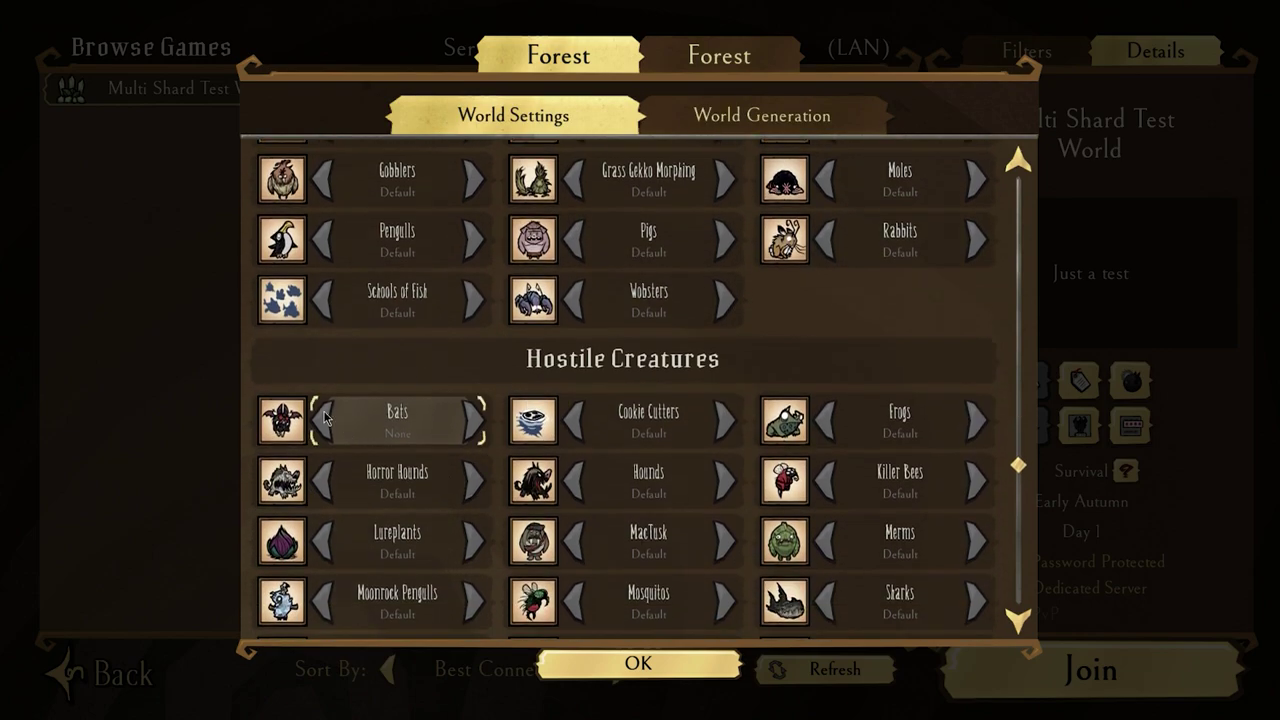
left_click(678, 655)
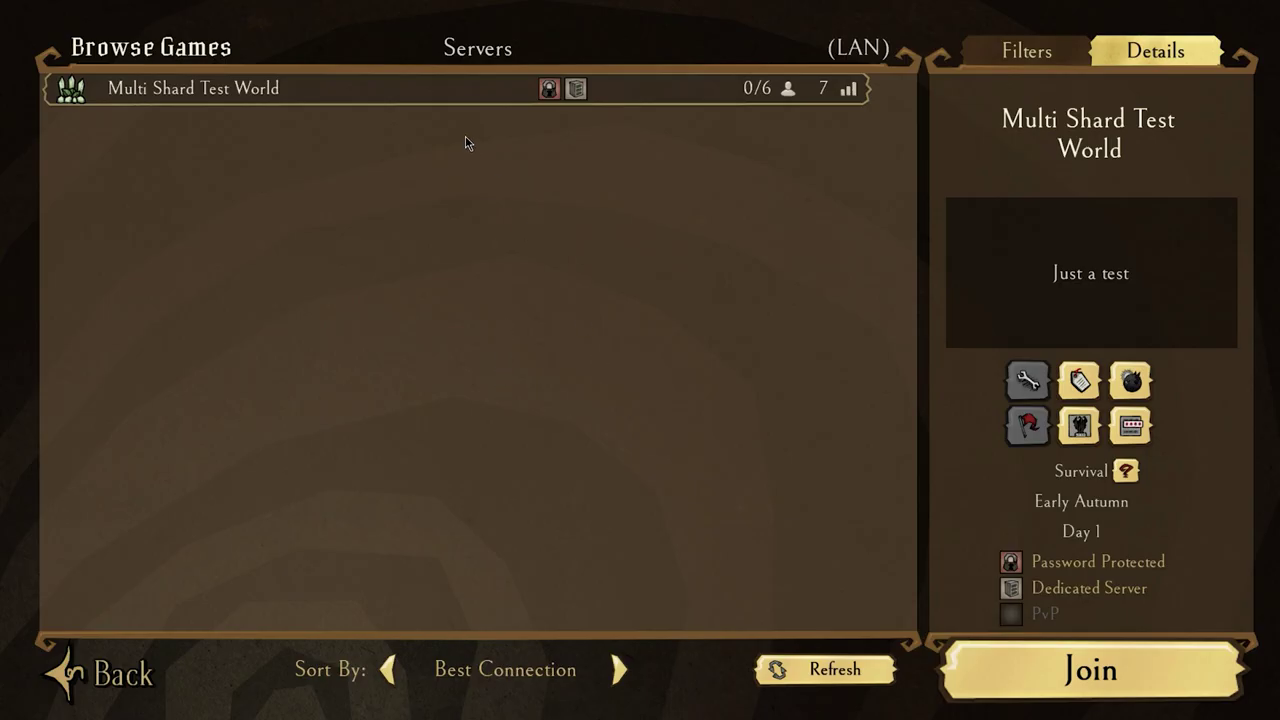
Join Multi Shard Test World by submitting the server password.
double_click(461, 100)
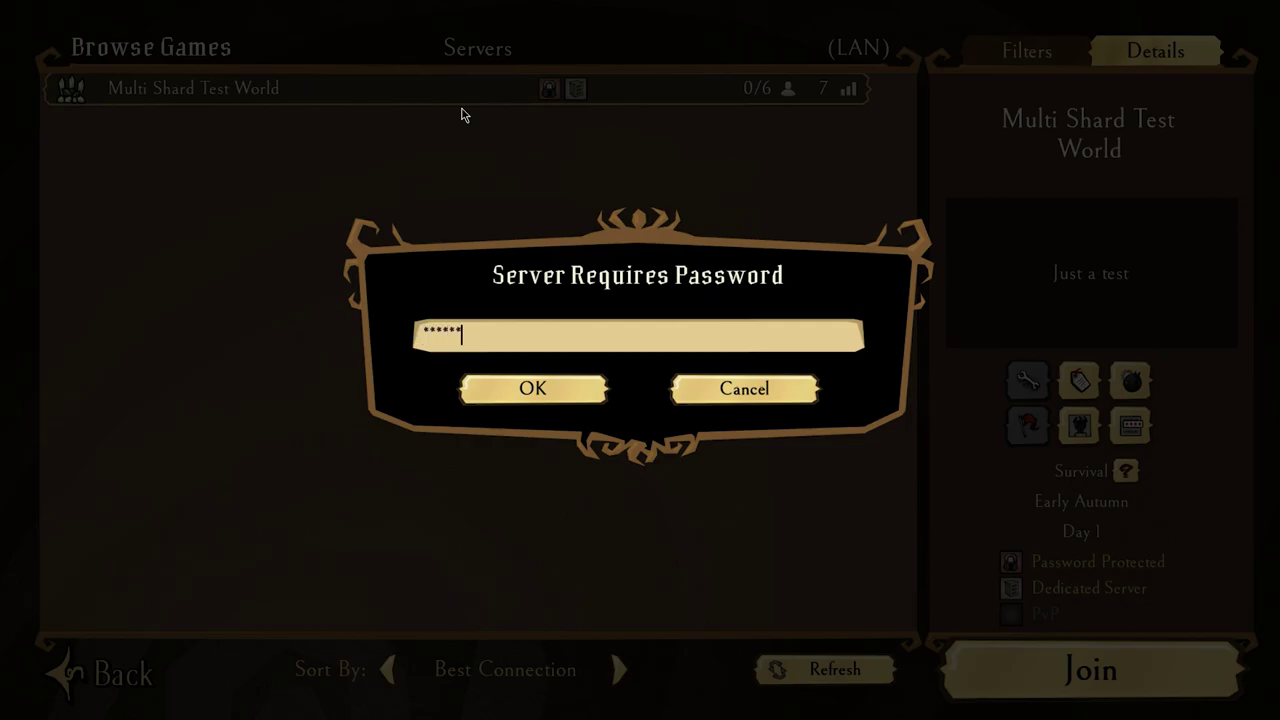
key("Return")
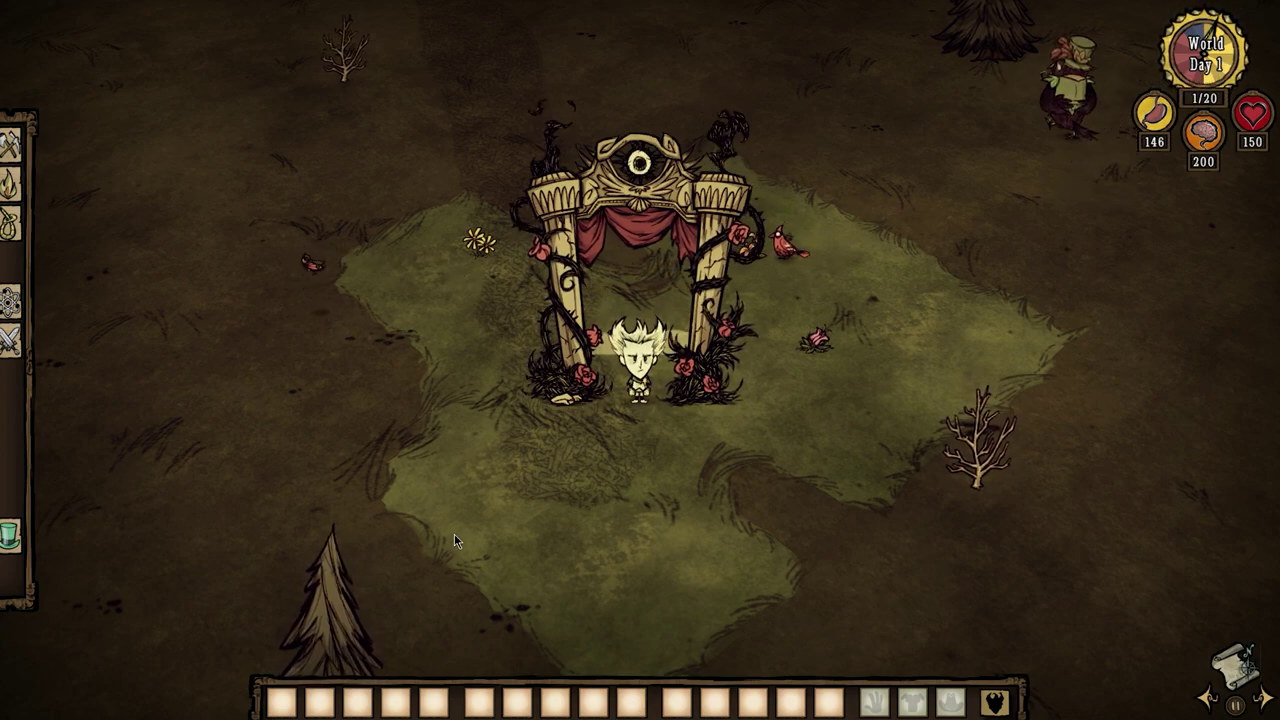
Run c_migrateto(2) in the remote console to move Wilson to shard 2.
key("grave")
type("c_mig")
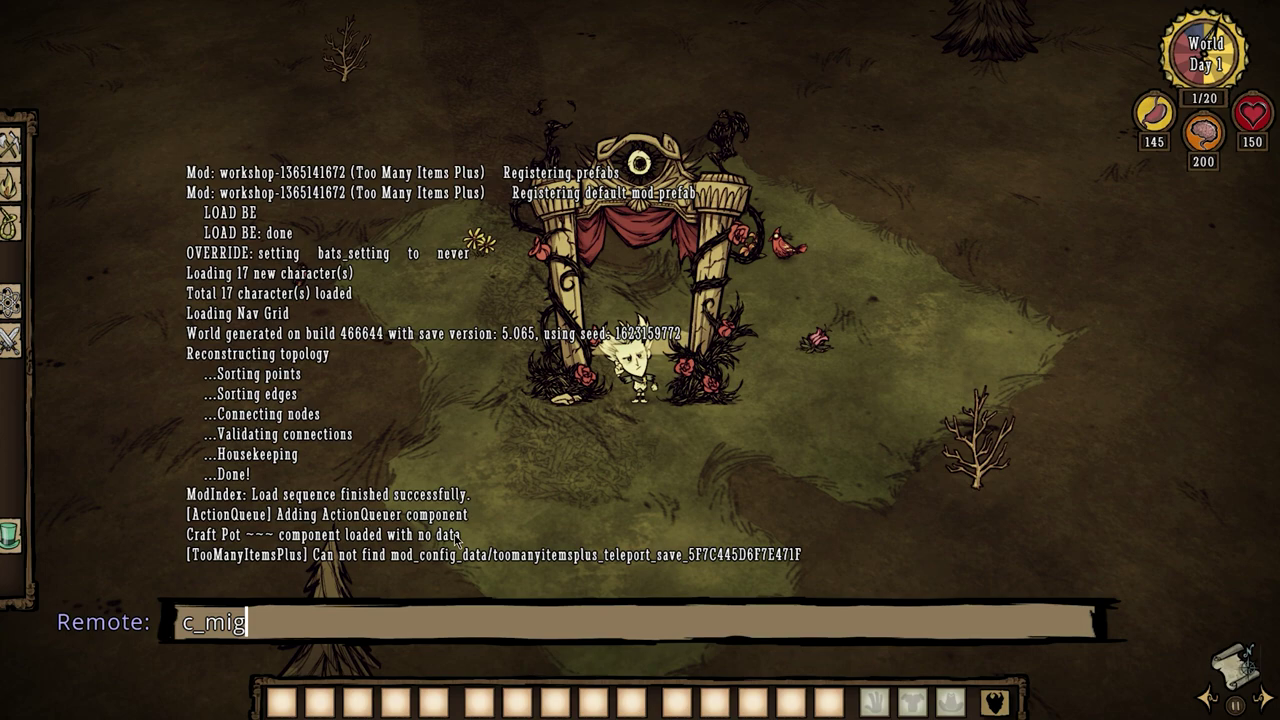
type("rateto(")
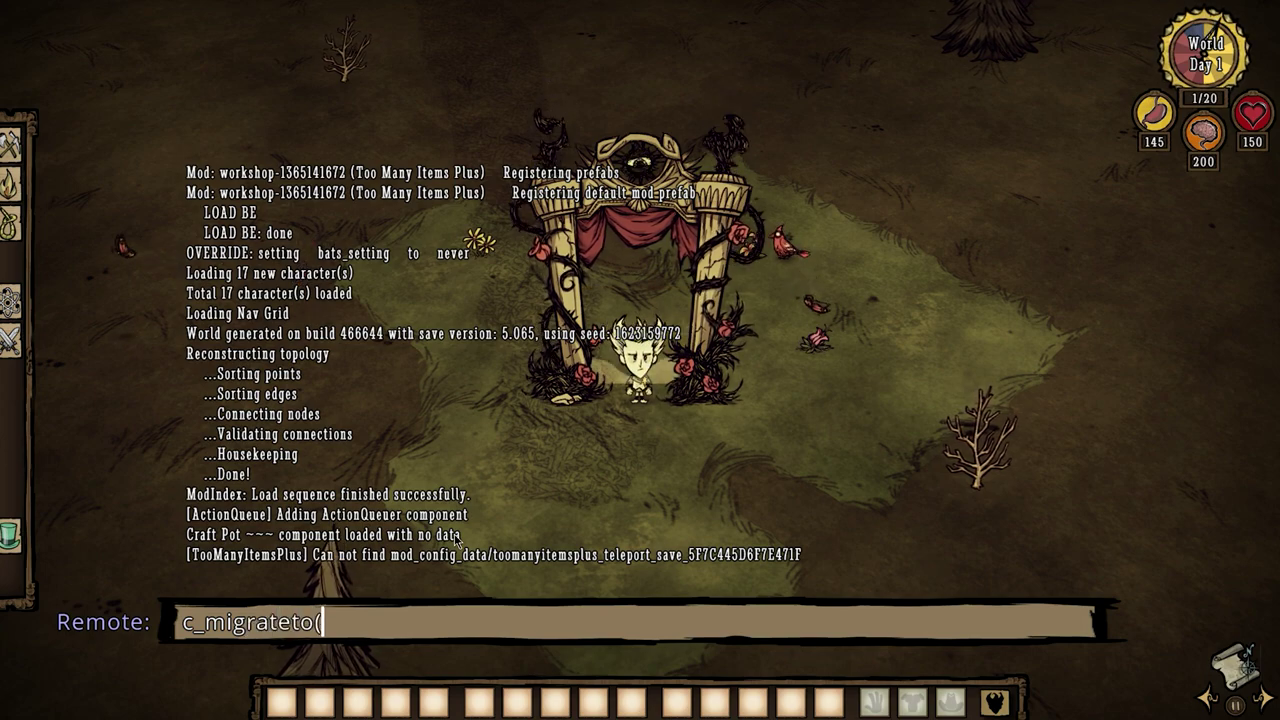
type("2)")
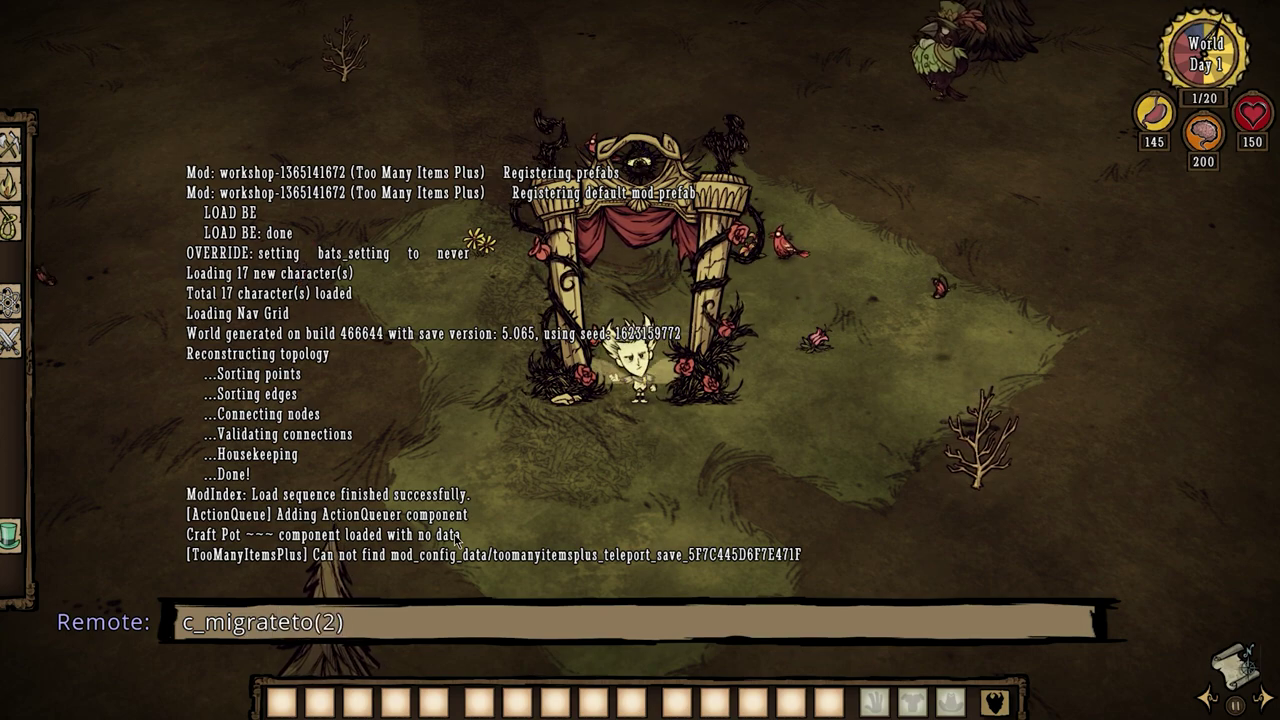
key("Return")
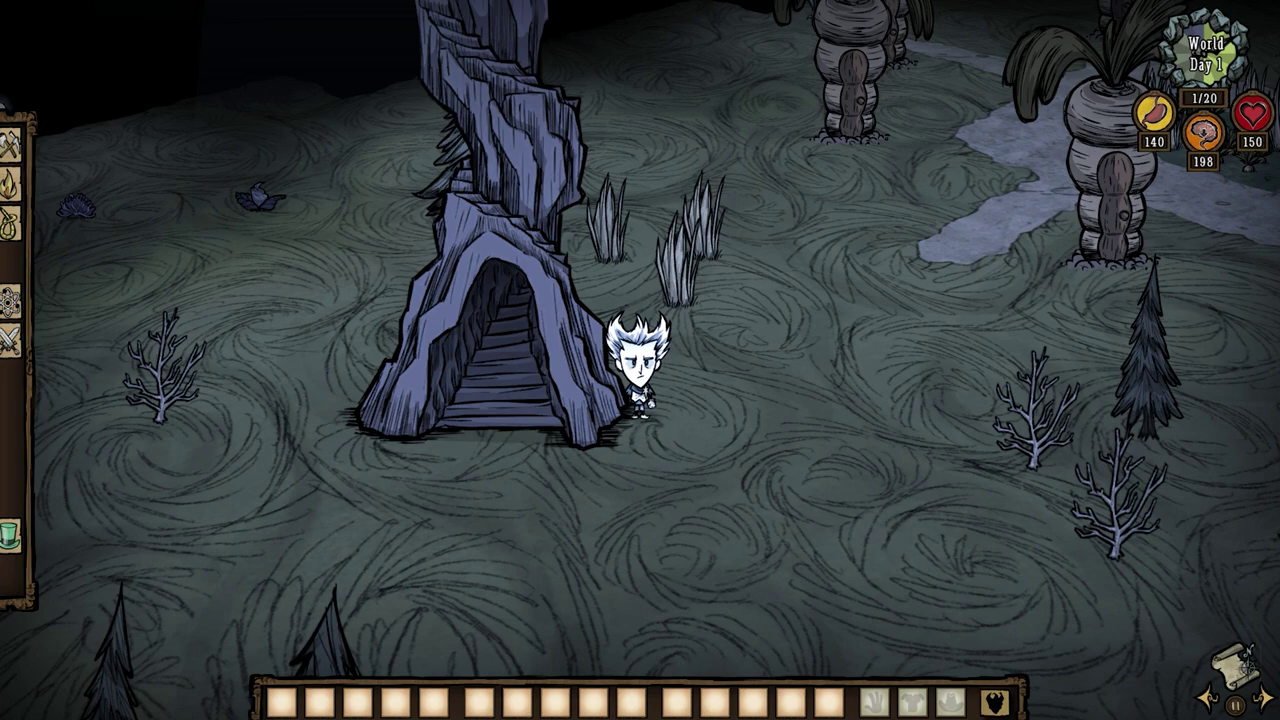
Print the nearest cave_exit's debug string and move the server log over the game to read it.
key("grave")
type("print(c_find(\"cave_entrance_open\"):GetDebugString())")
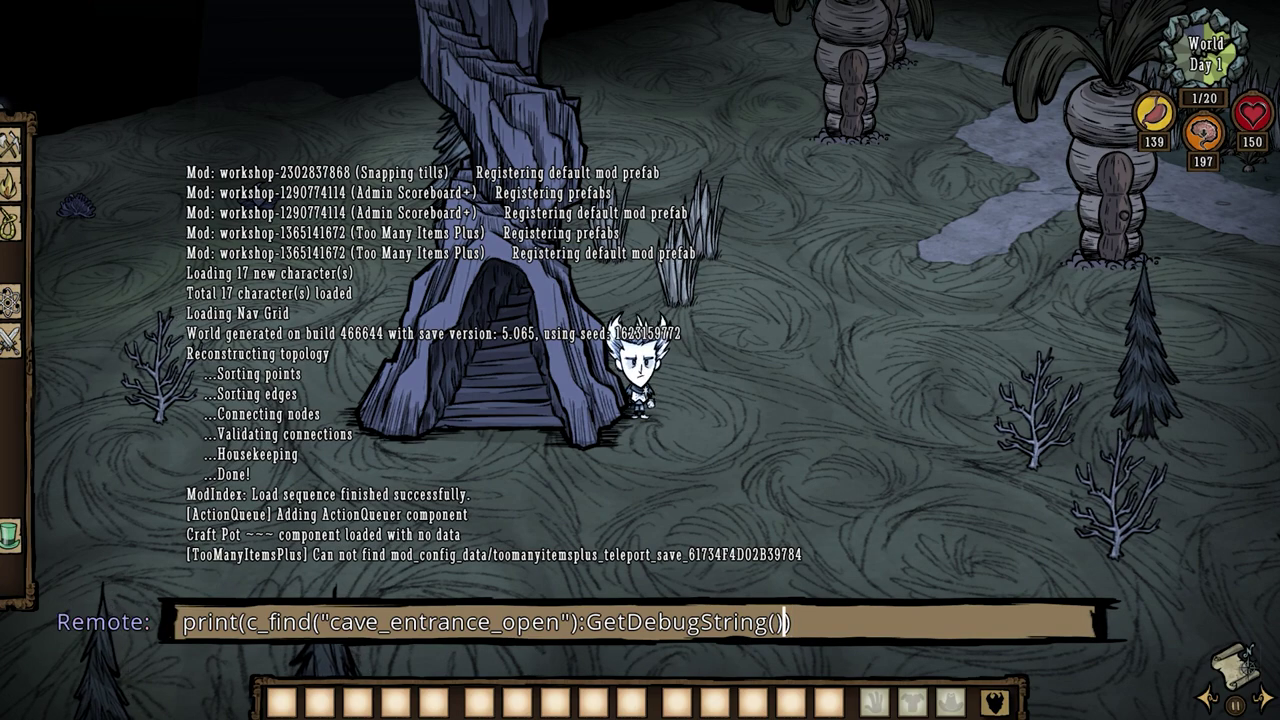
key("BackSpace")
key("BackSpace")
key("BackSpace")
key("BackSpace")
key("BackSpace")
key("BackSpace")
key("BackSpace")
key("BackSpace")
key("BackSpace")
key("BackSpace")
key("BackSpace")
key("BackSpace")
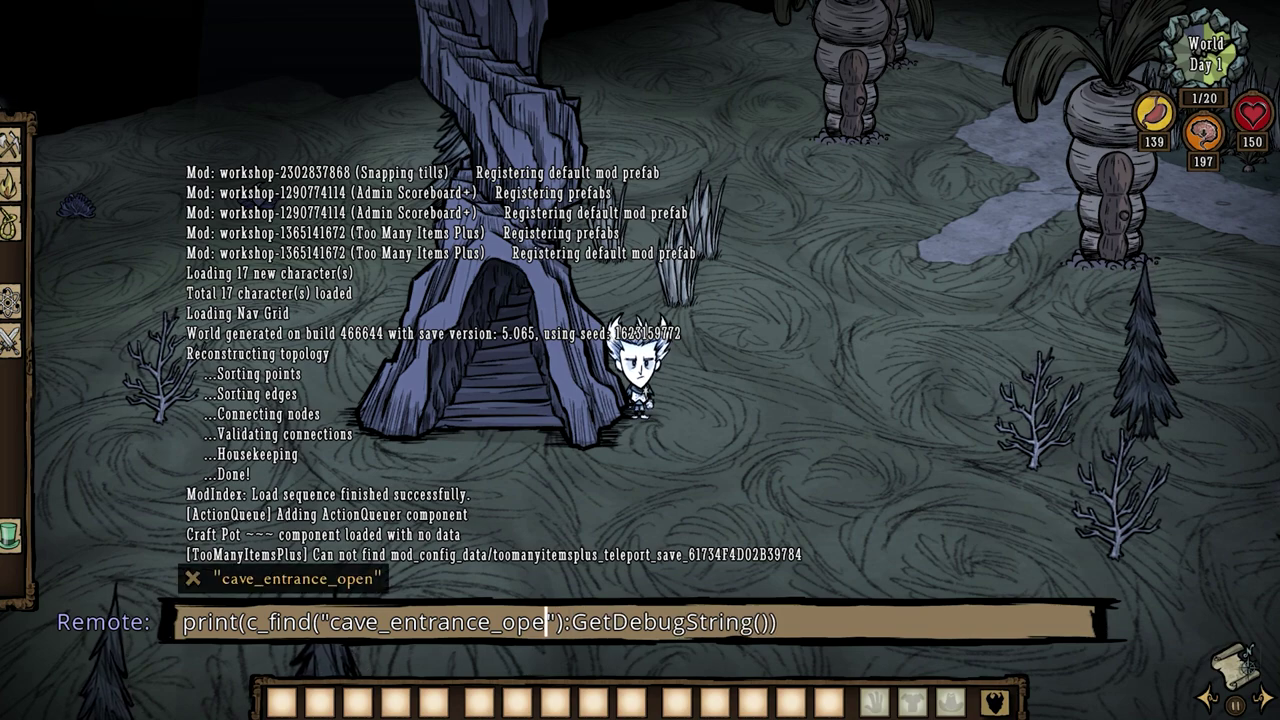
type("xit")
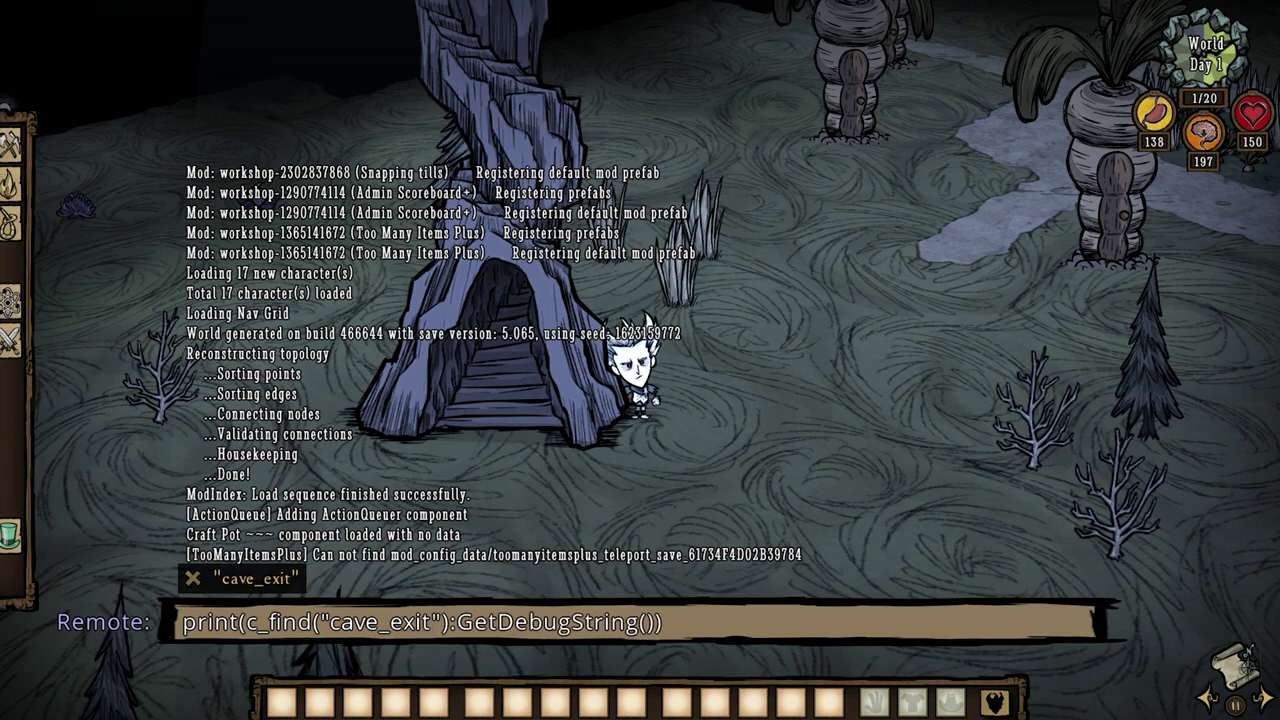
key("End")
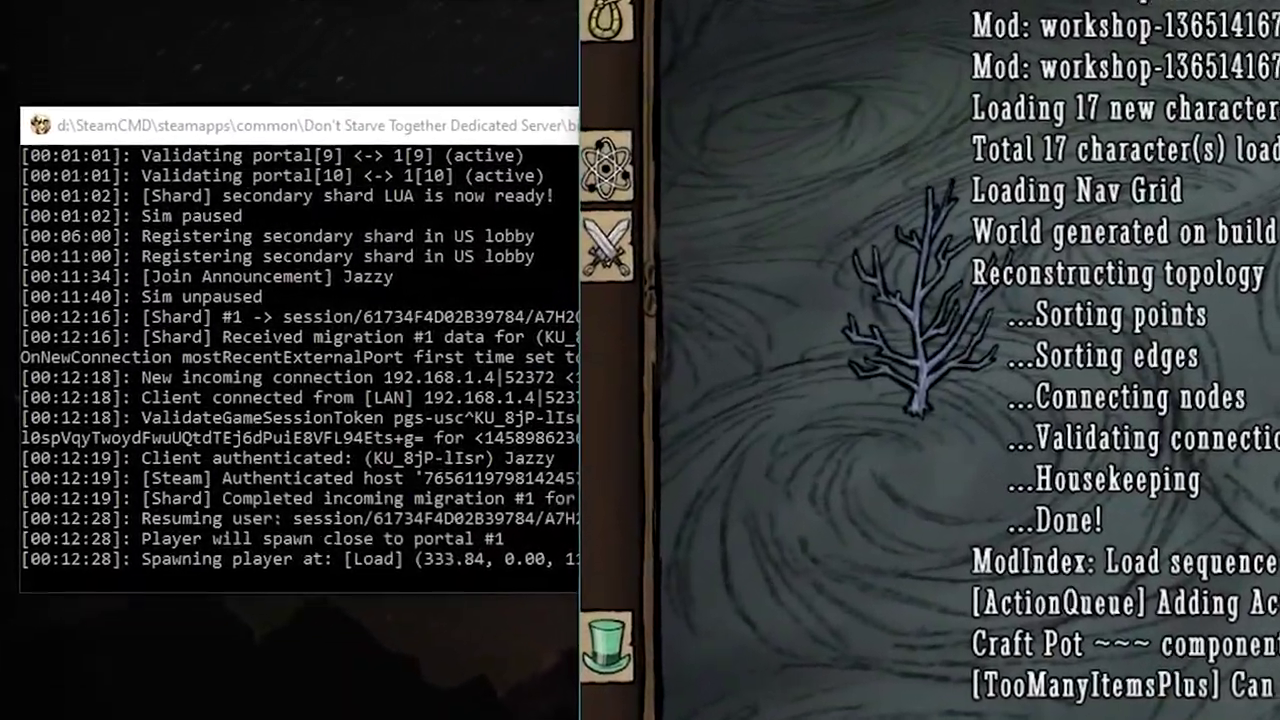
key("Return")
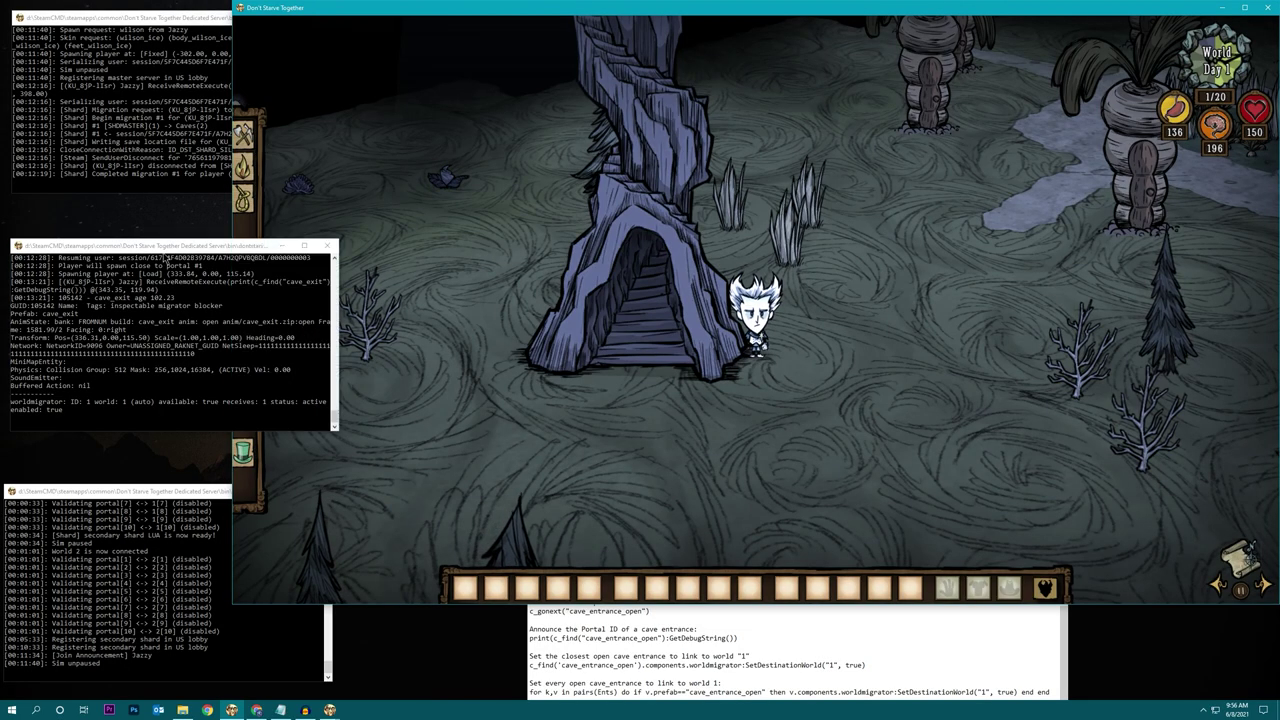
left_click_drag(166, 247, 379, 90)
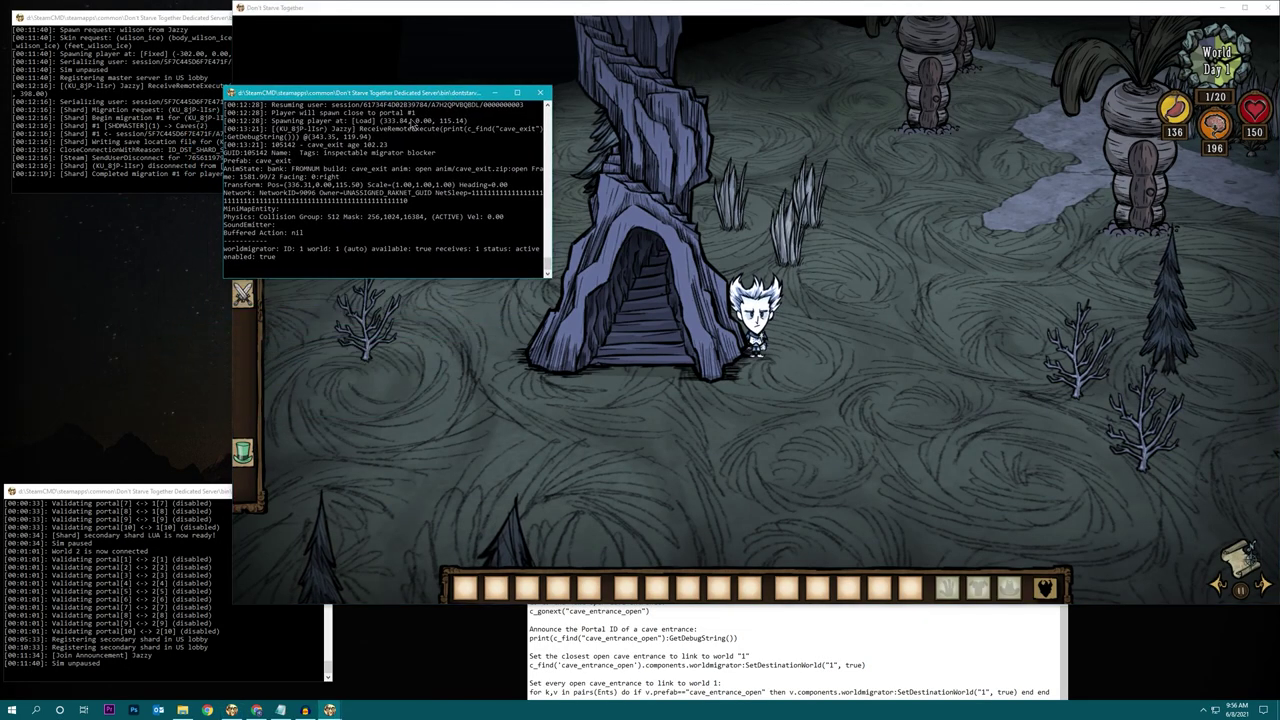
scroll(487, 301, "up", 3, "ctrl")
scroll(487, 301, "up", 2, "ctrl")
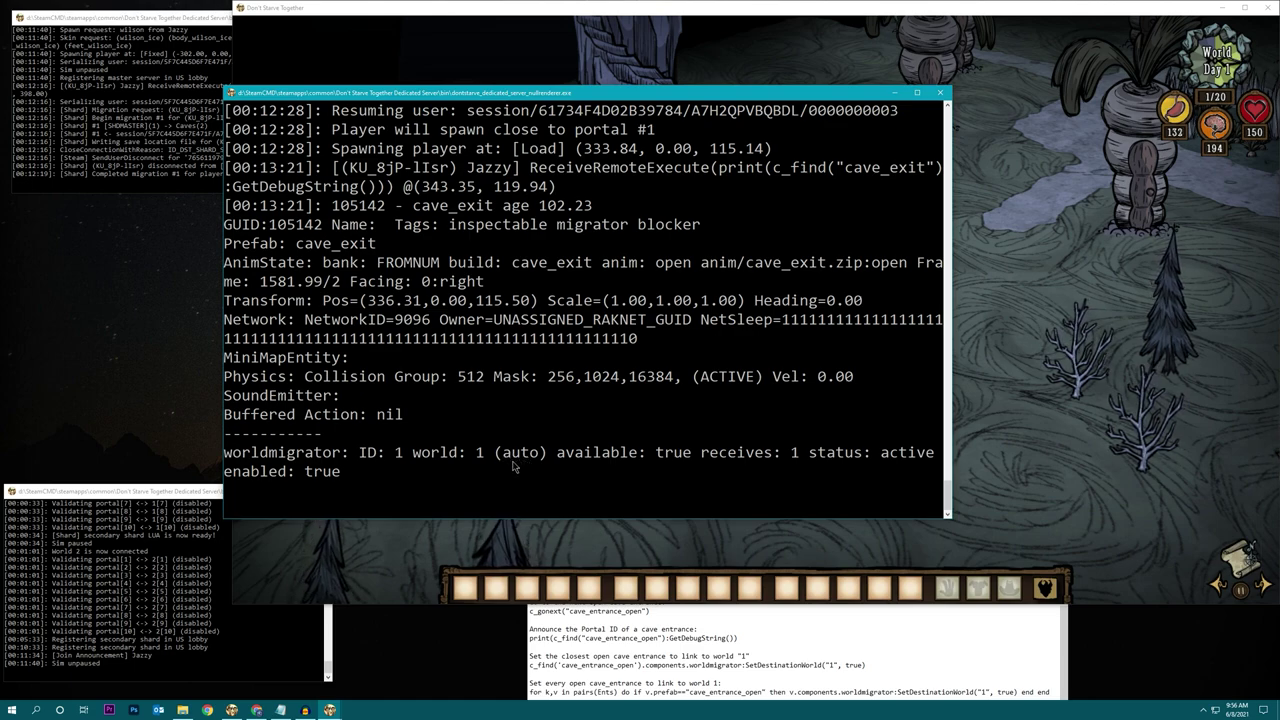
Teleport to the next cave exit with c_gonext("cave_exit") and print its debug string.
left_click(963, 524)
key("grave")
type("c")
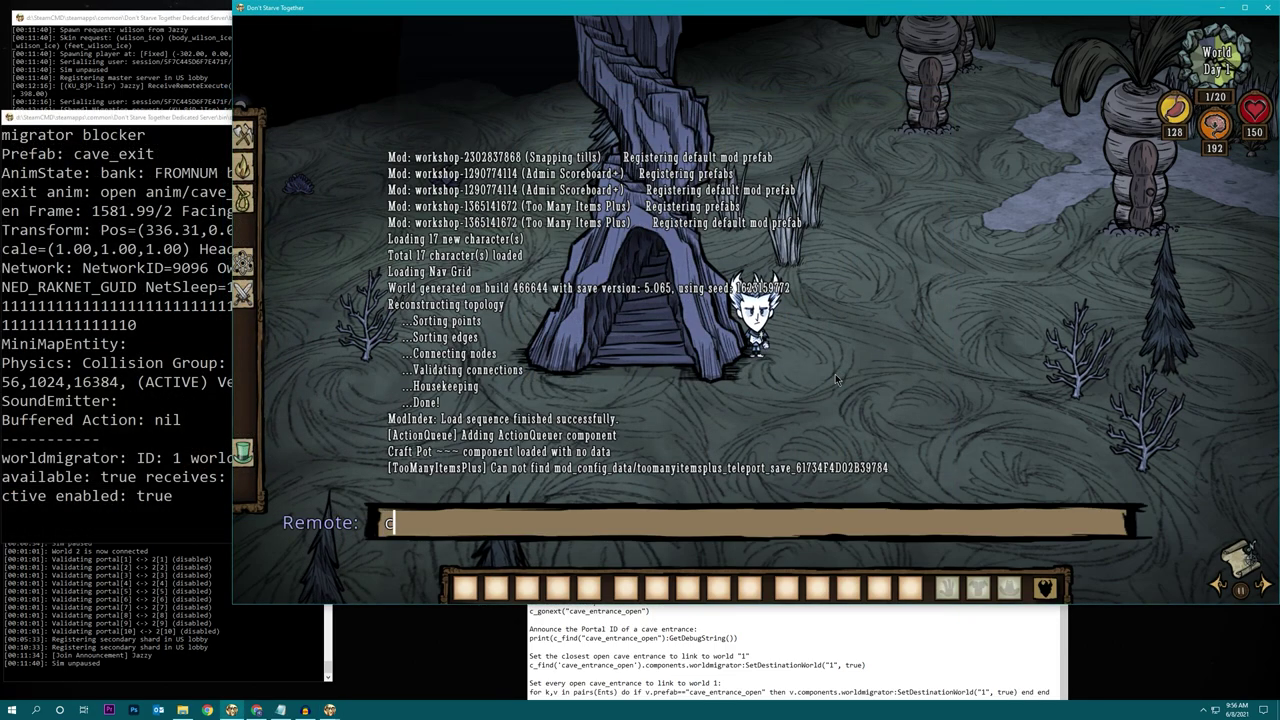
type("_gonext(")
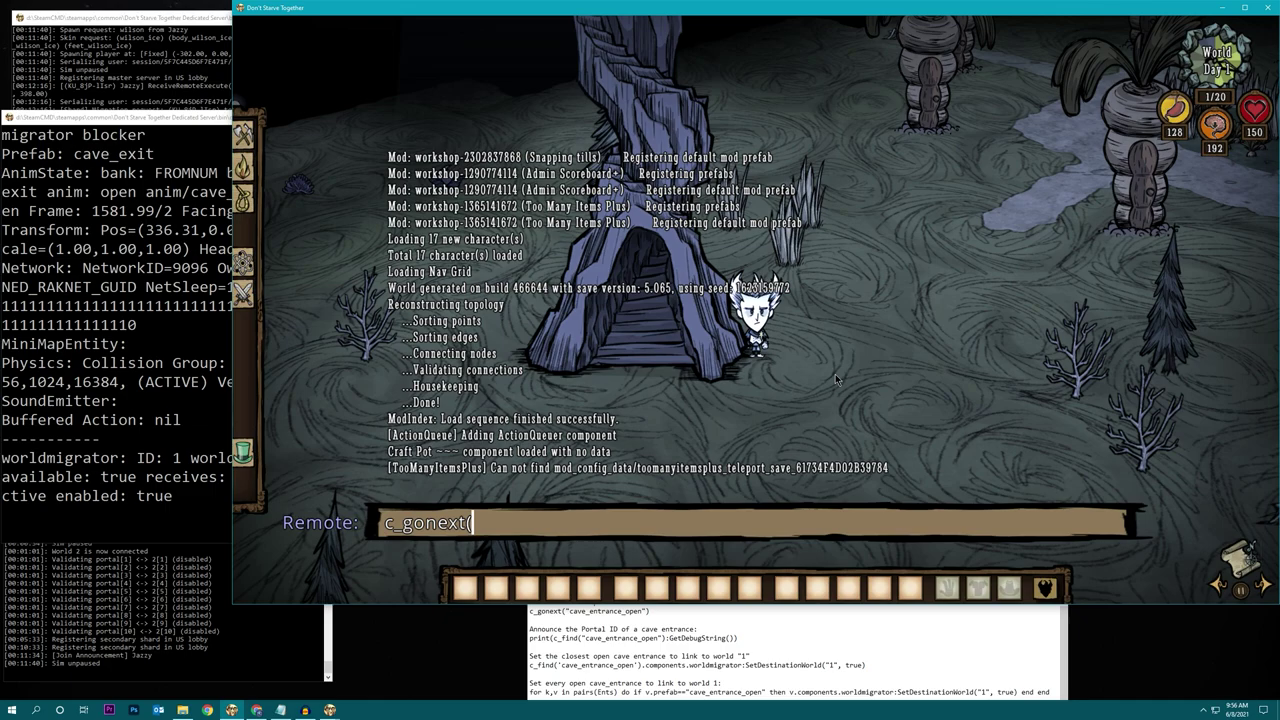
type("\"cave_exit\")")
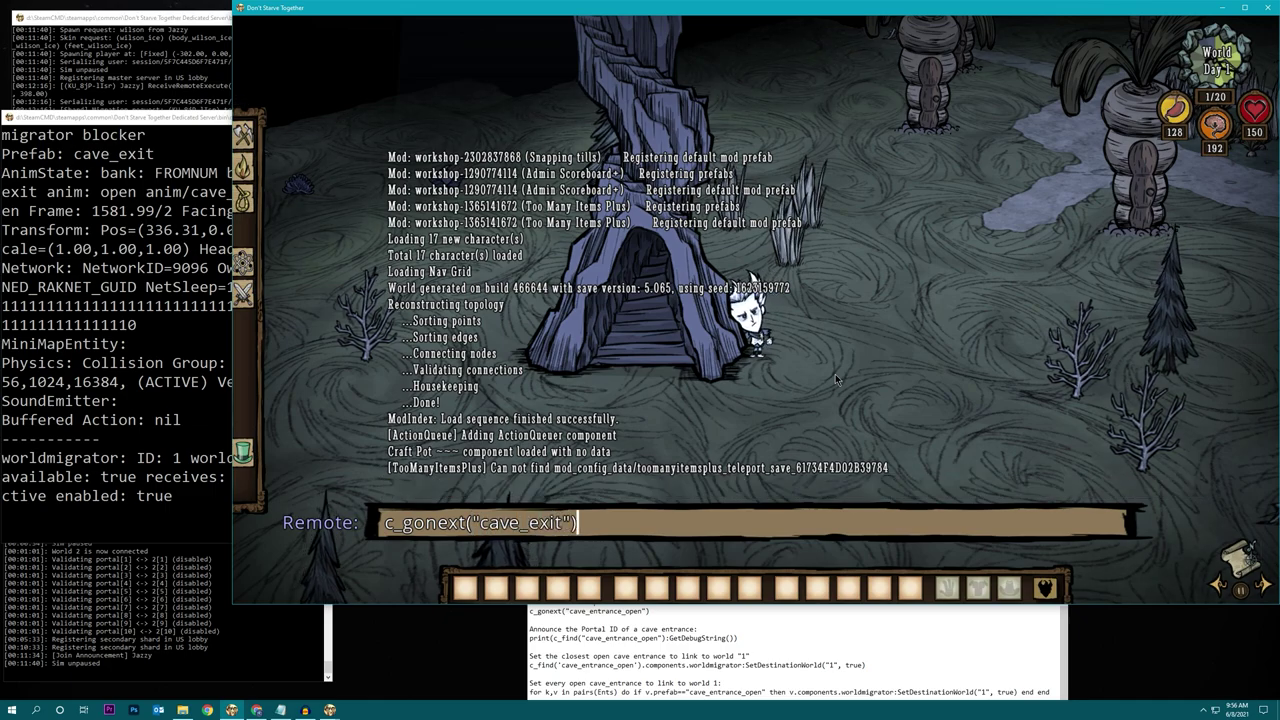
key("Return")
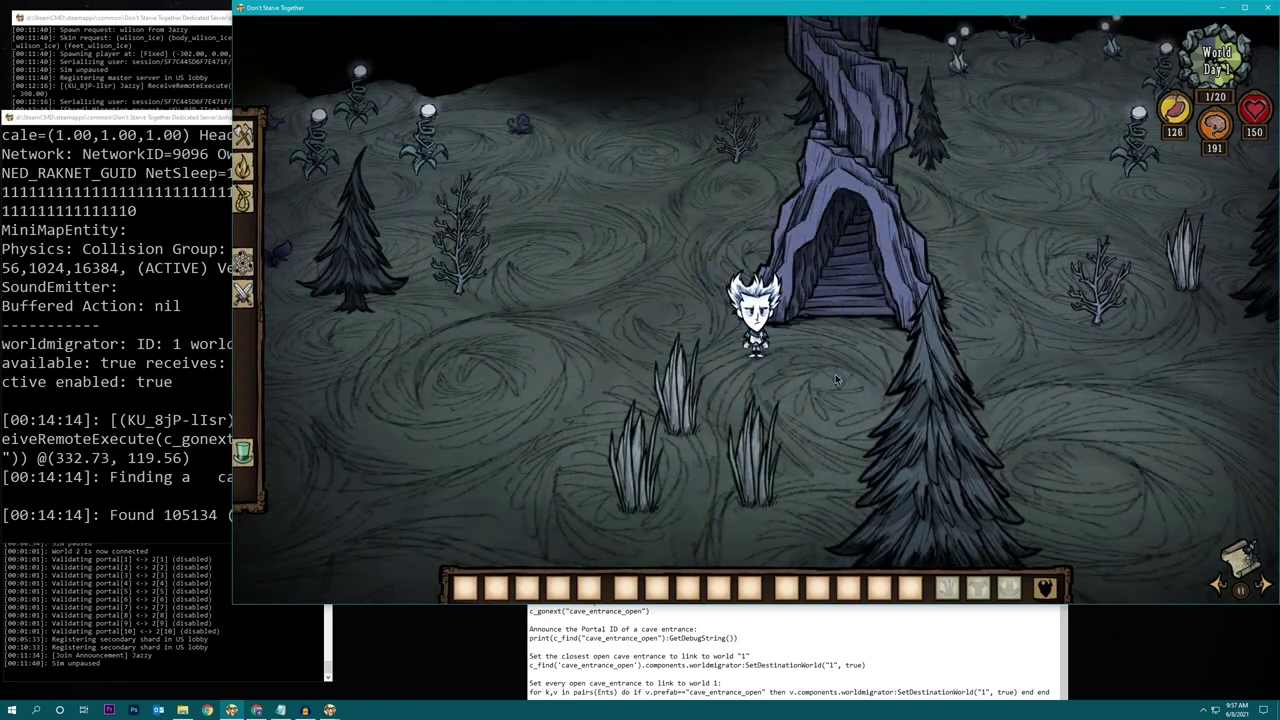
key("grave")
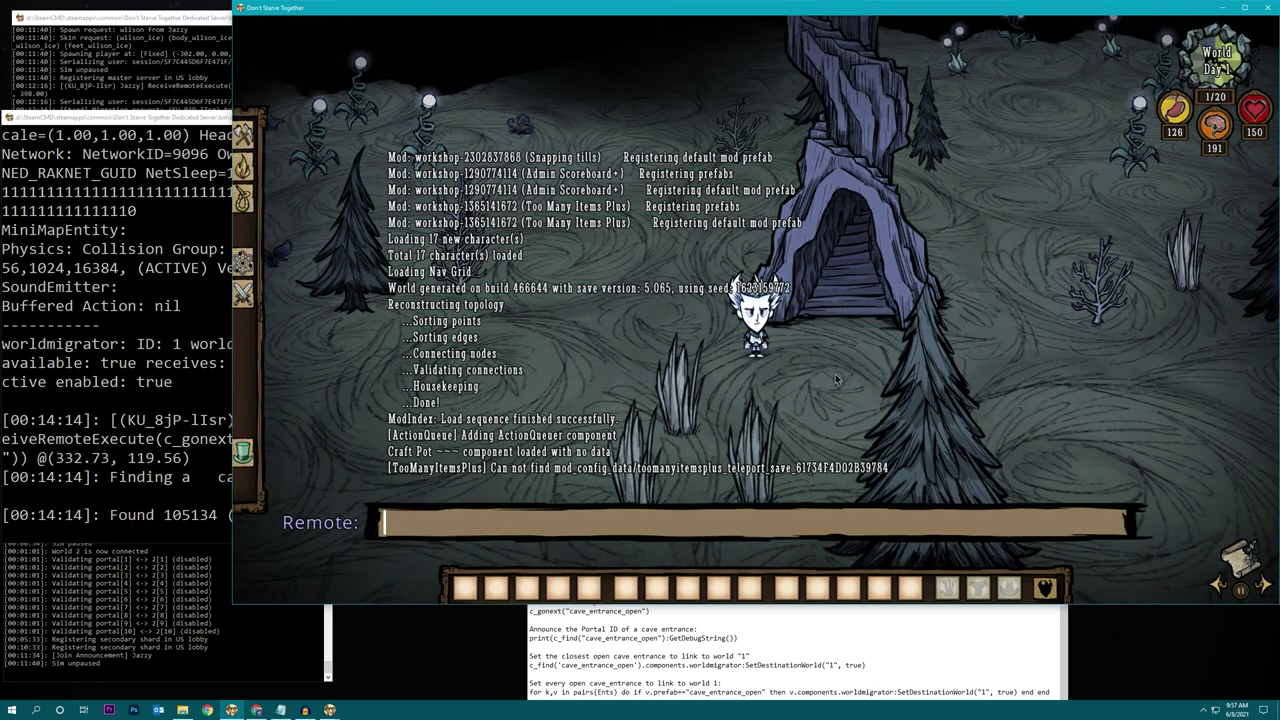
key("Up")
key("Up")
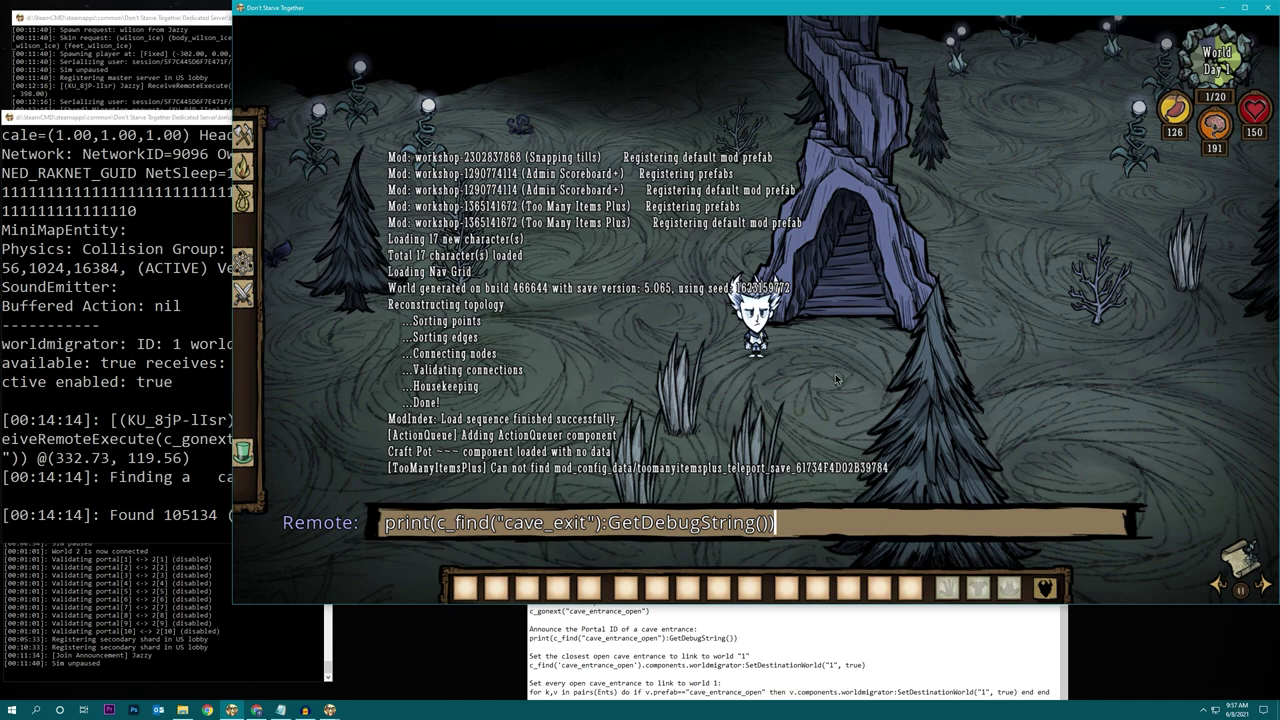
key("Up")
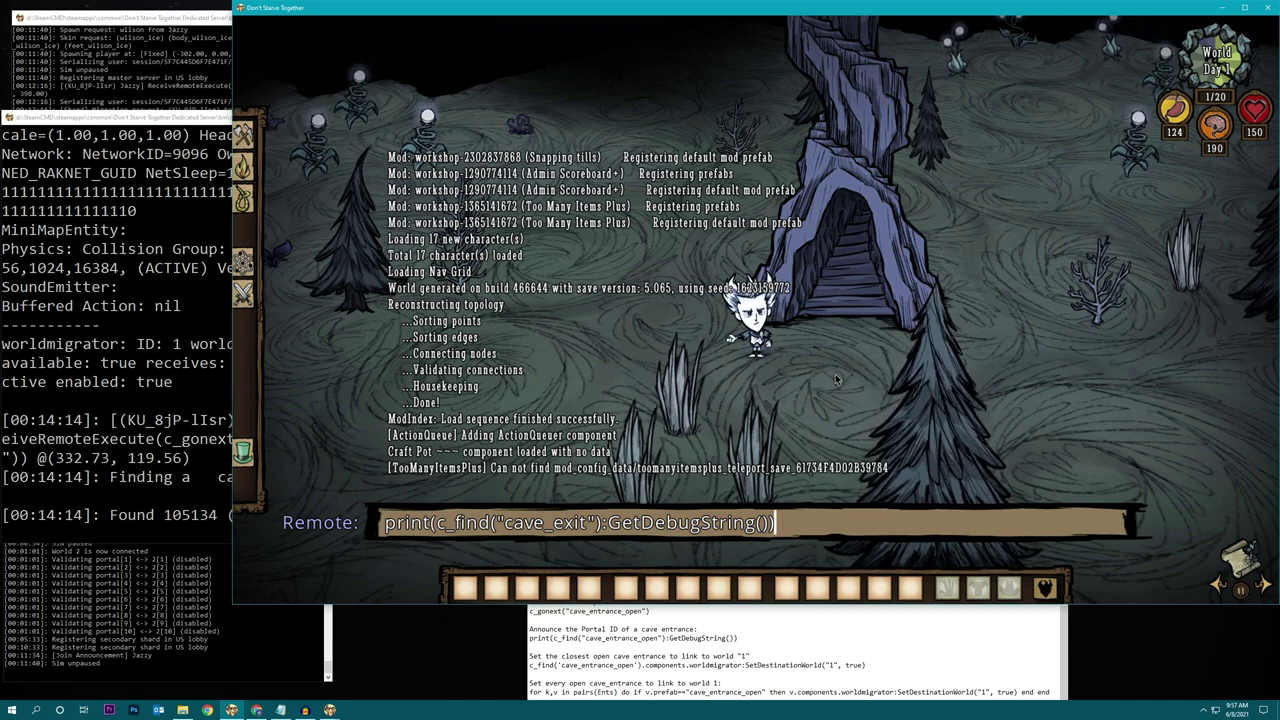
key("Return")
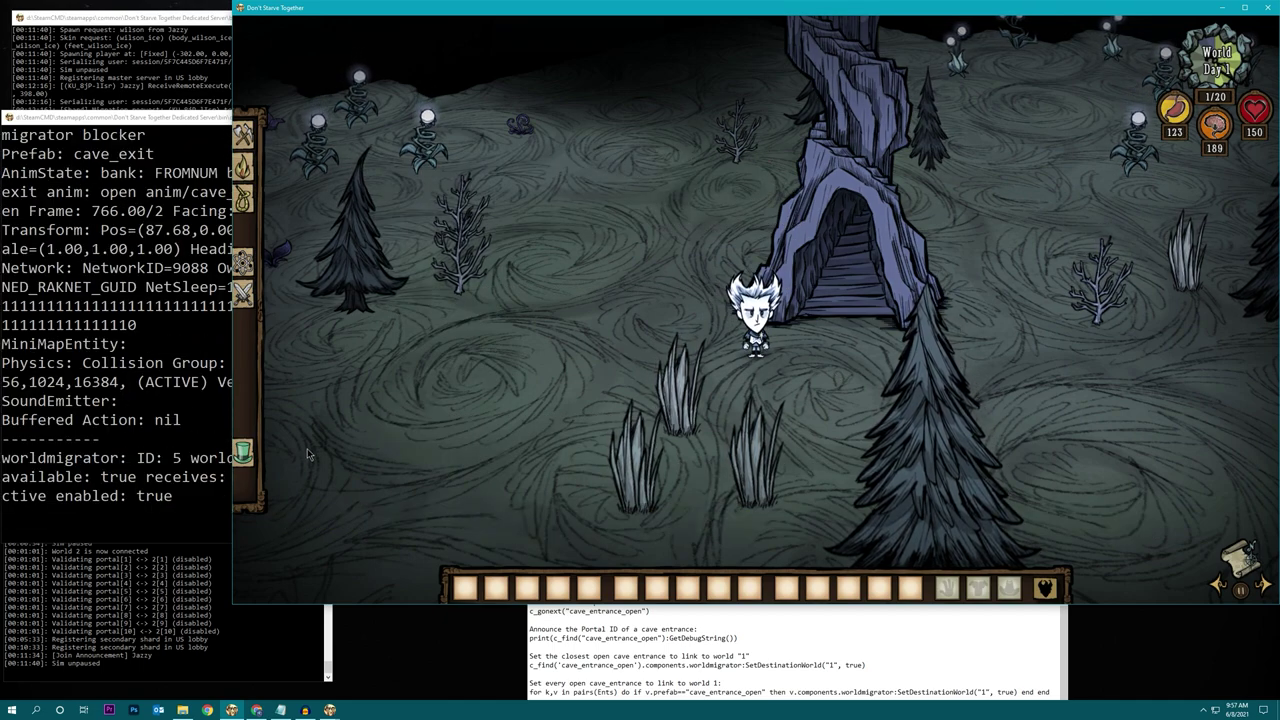
Jump to another cave exit and log its details, showing worldmigrator ID 7.
left_click(805, 361)
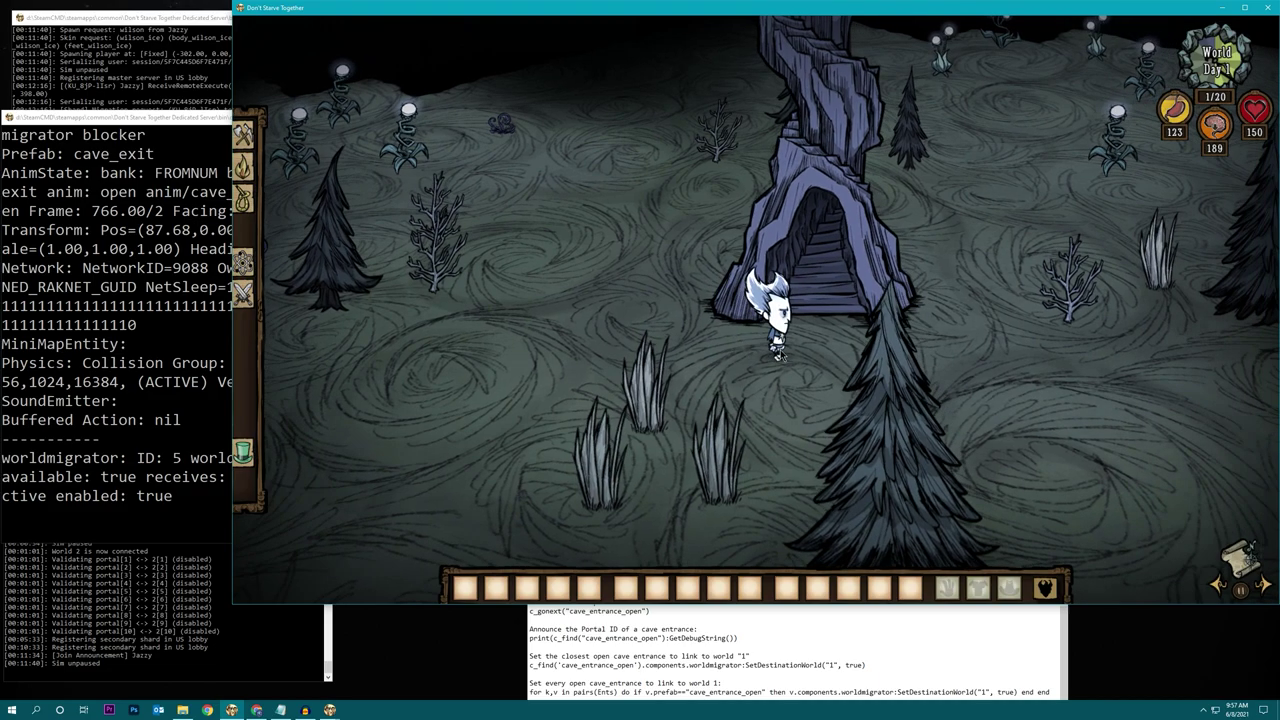
key("grave")
key("Up")
key("Up")
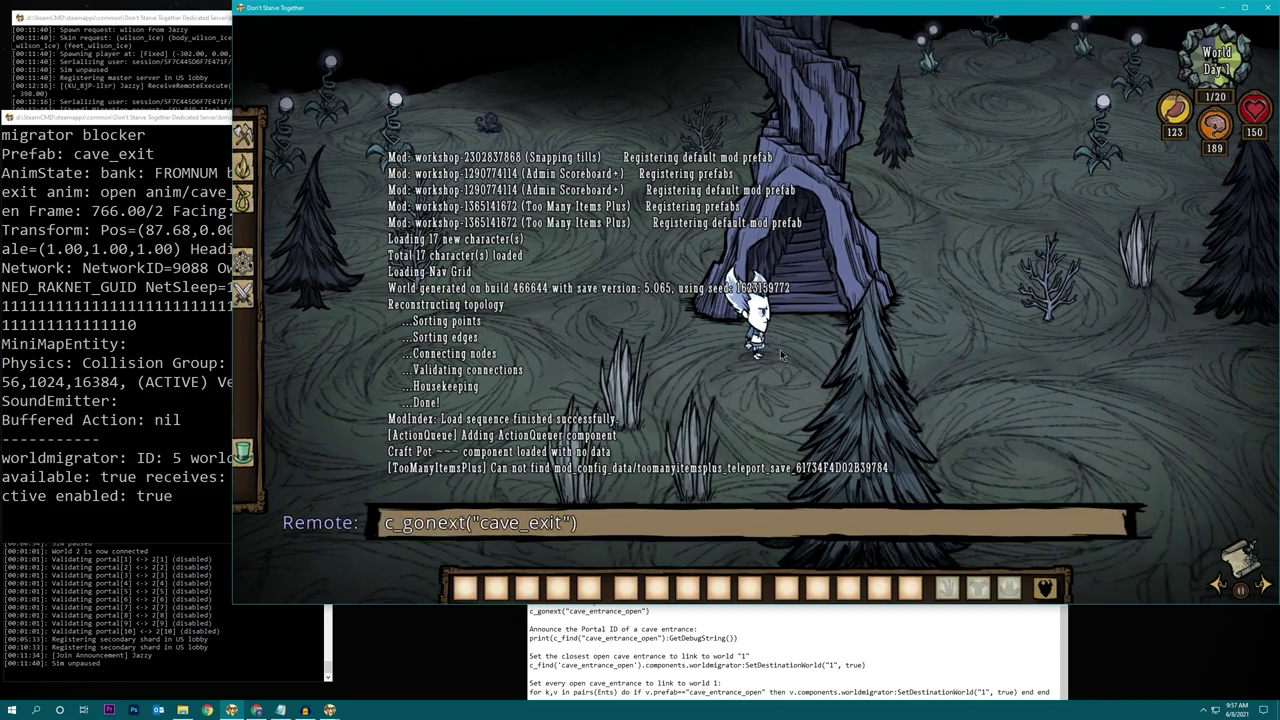
key("Return")
key("grave")
key("Up")
key("Up")
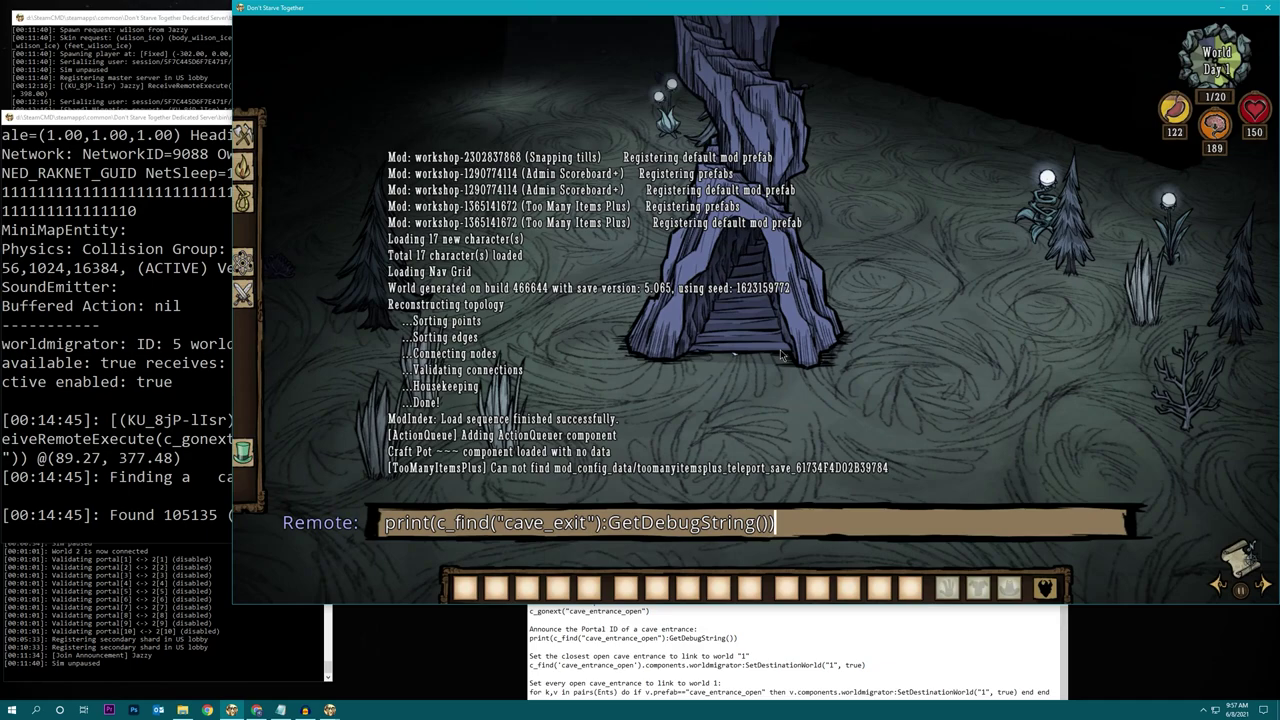
key("Return")
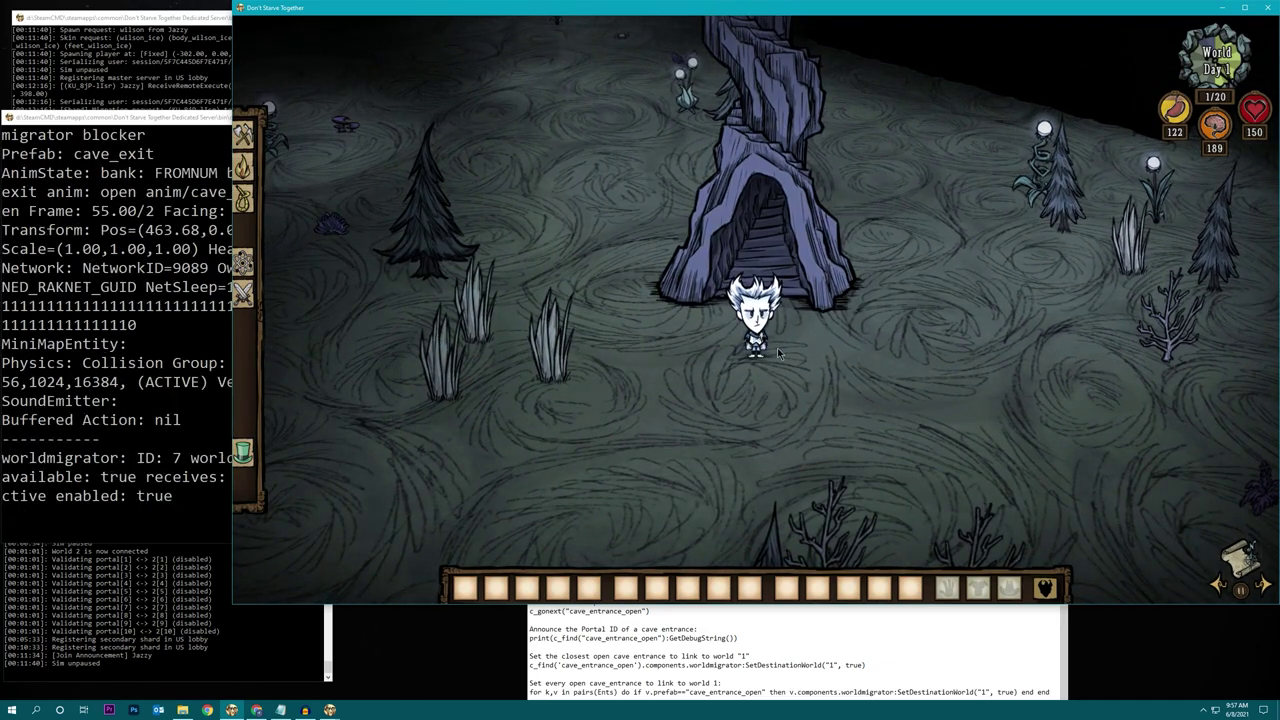
Clear nearby objects with Too Many Items' Delete, then visit and log two more cave exits.
key("t")
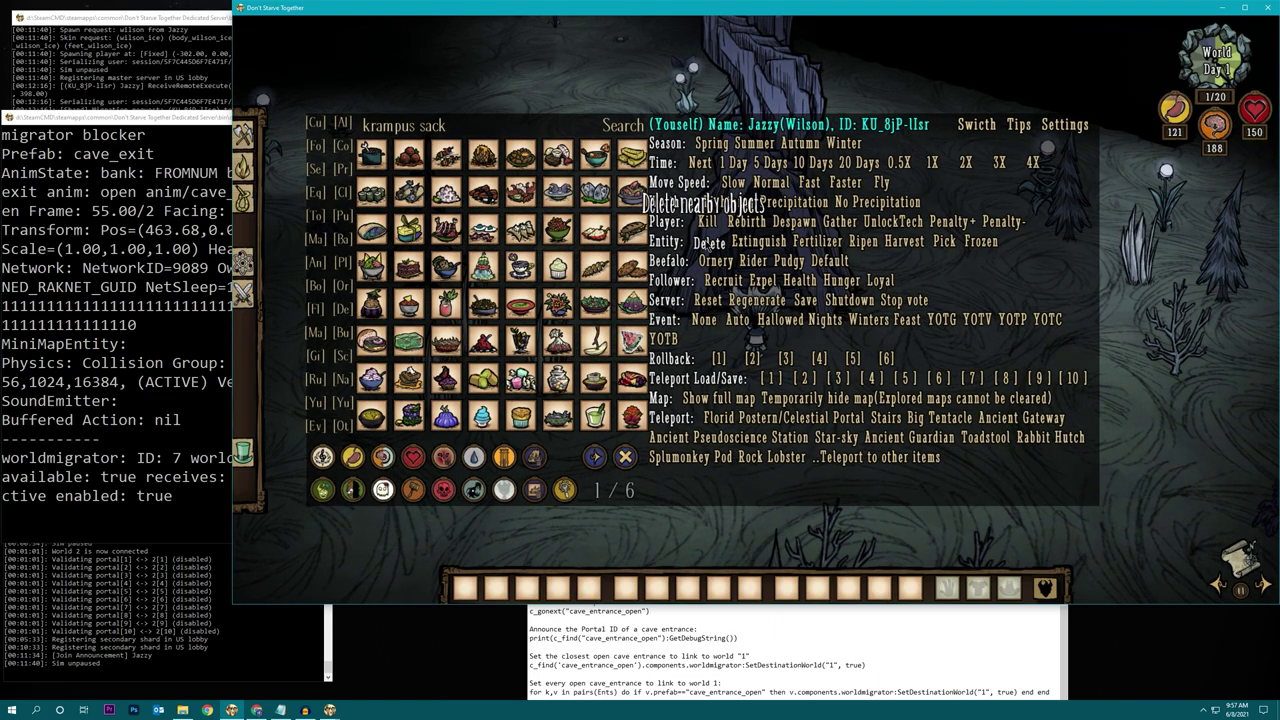
left_click(708, 243)
key("t")
key("grave")
key("Up")
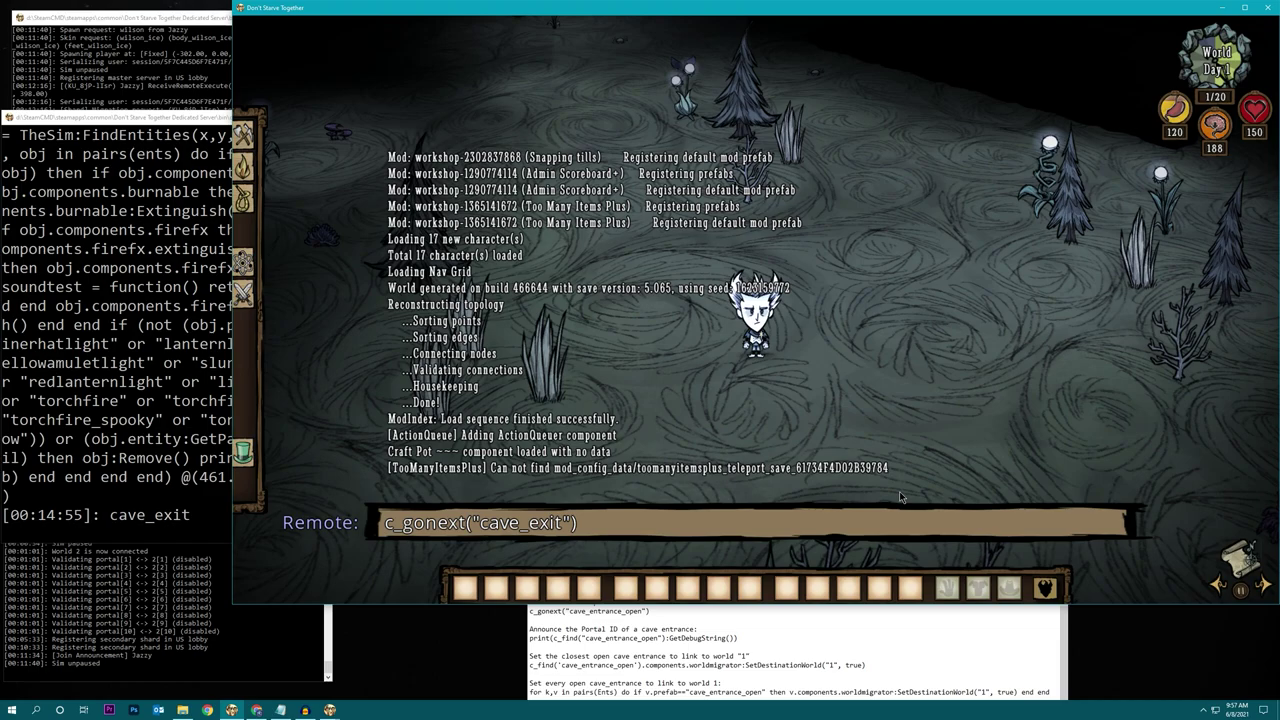
key("Return")
key("grave")
key("Up")
key("Up")
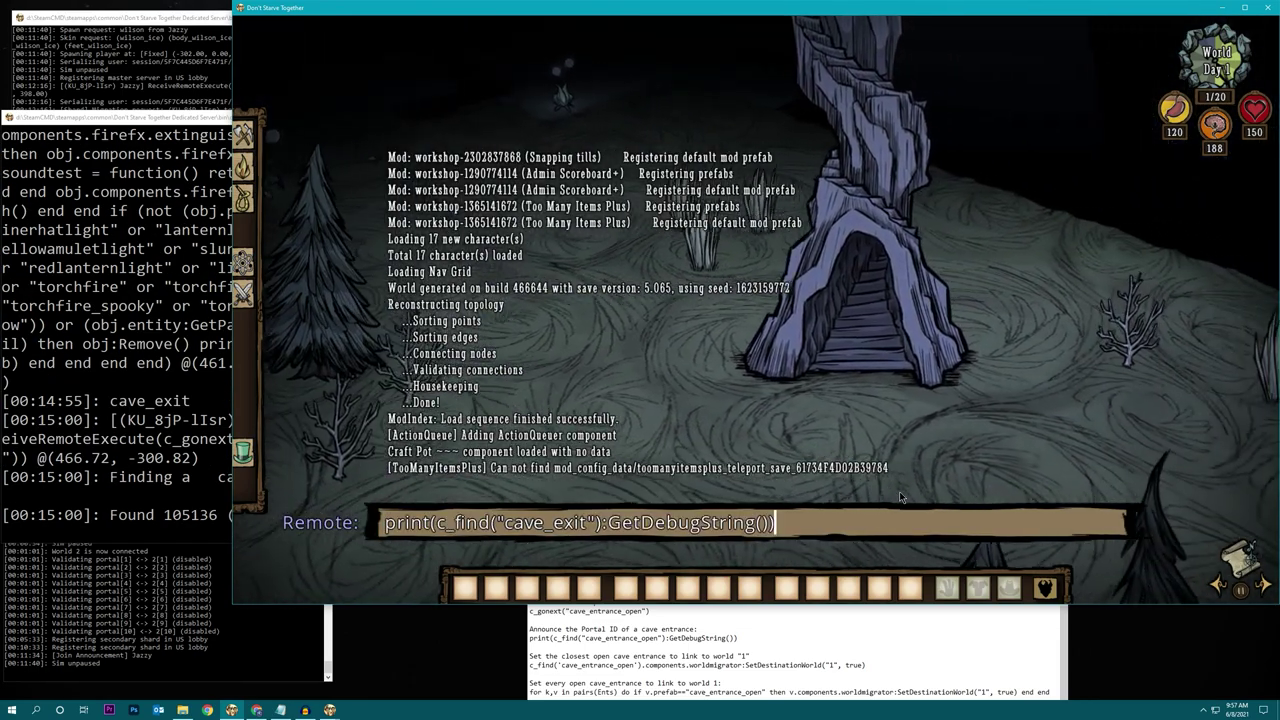
key("Return")
key("grave")
key("Up")
key("Up")
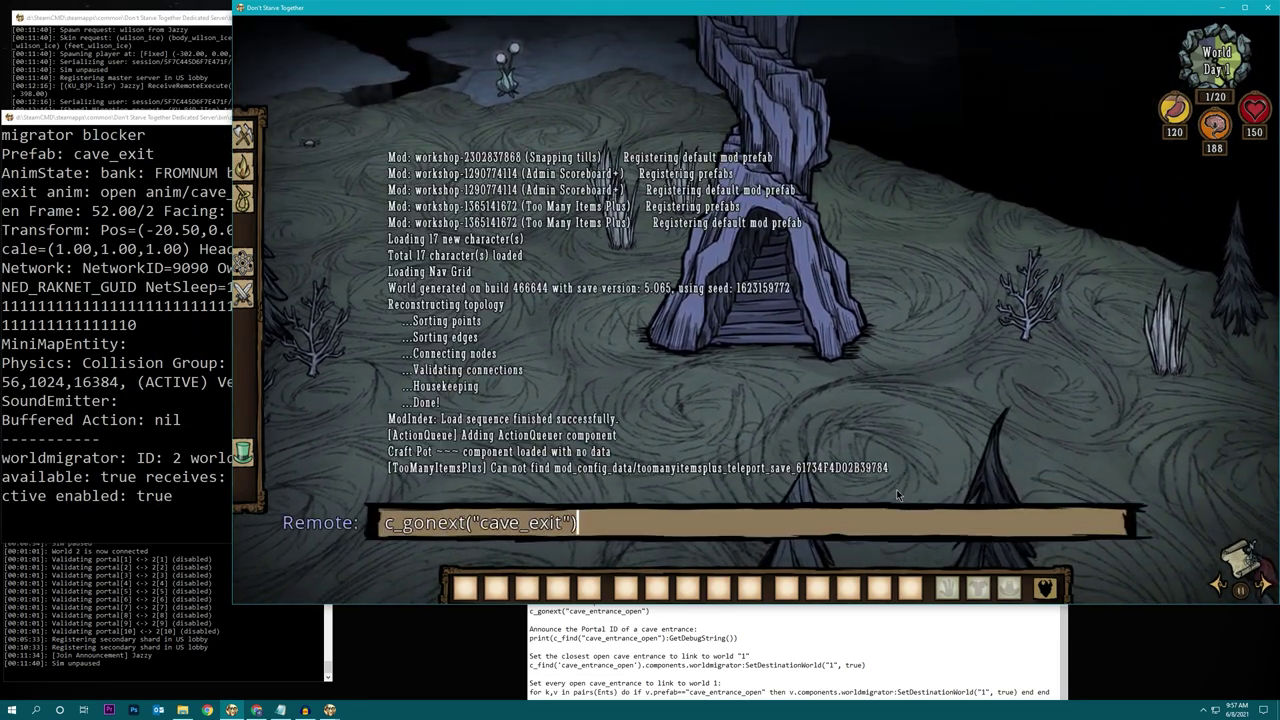
key("Return")
key("grave")
key("Up")
key("Up")
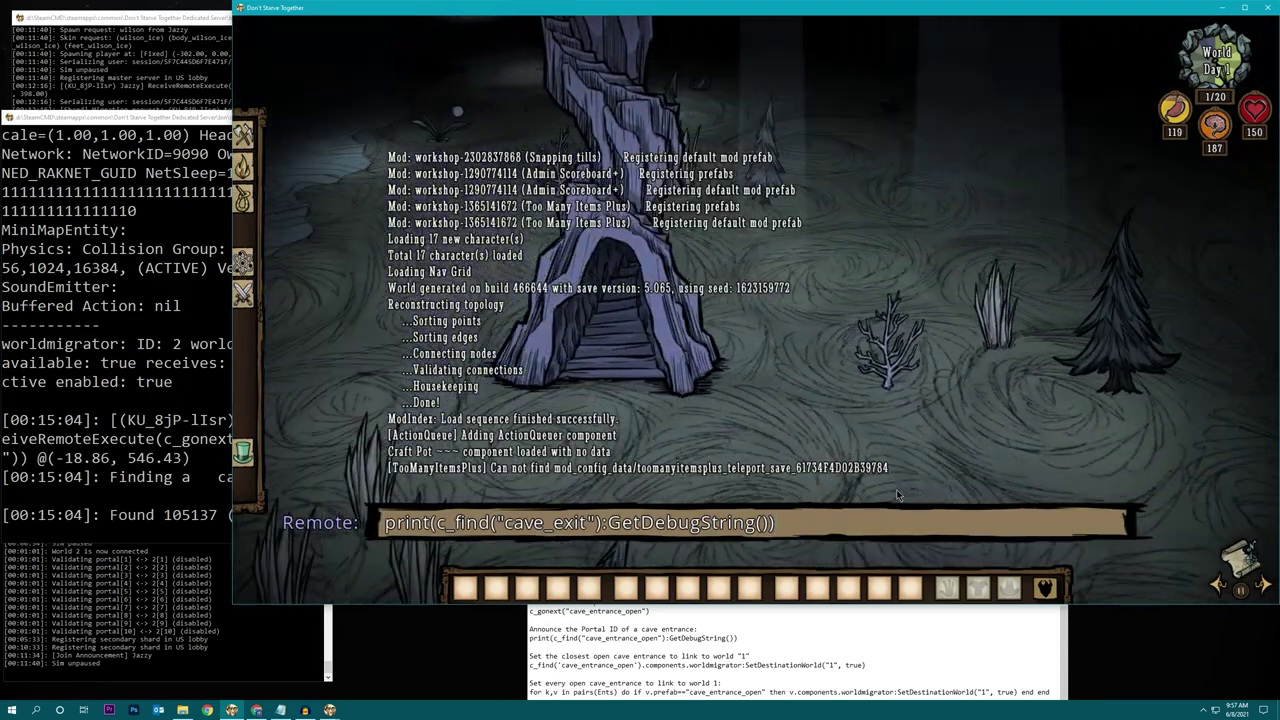
key("Return")
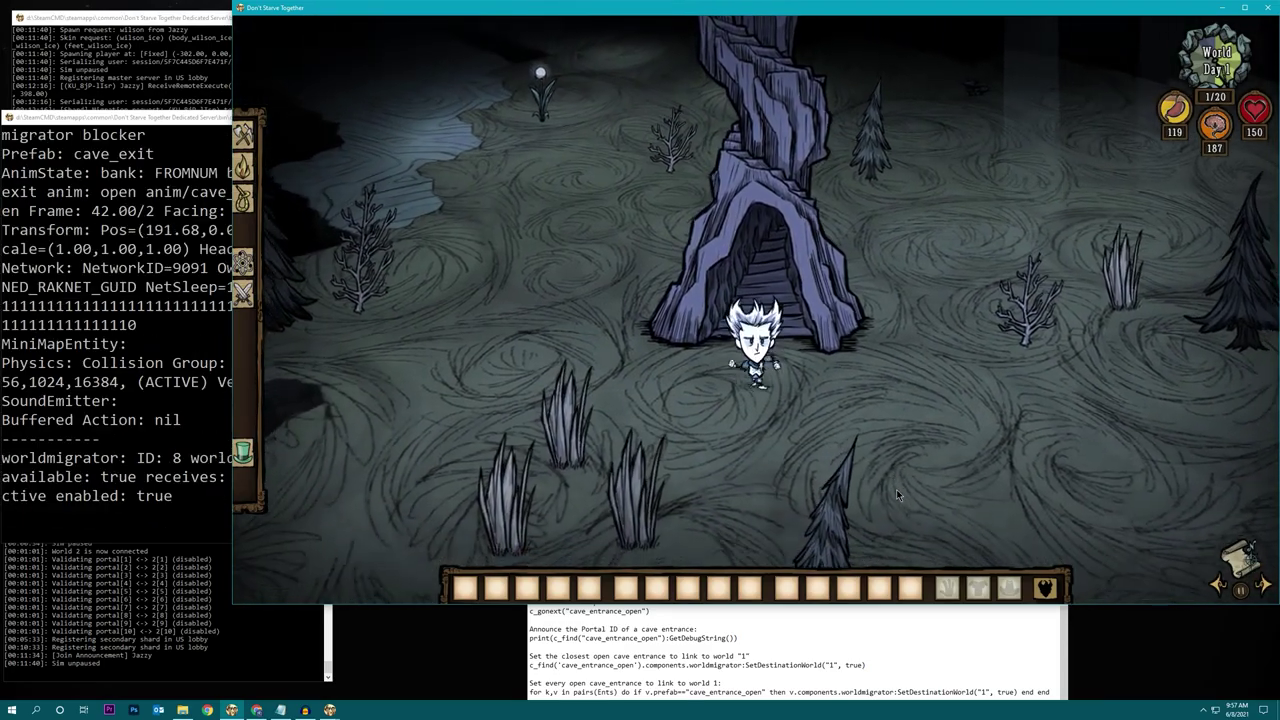
Delete nearby objects again and print debug details for the following cave exits.
key("t")
left_click(716, 245)
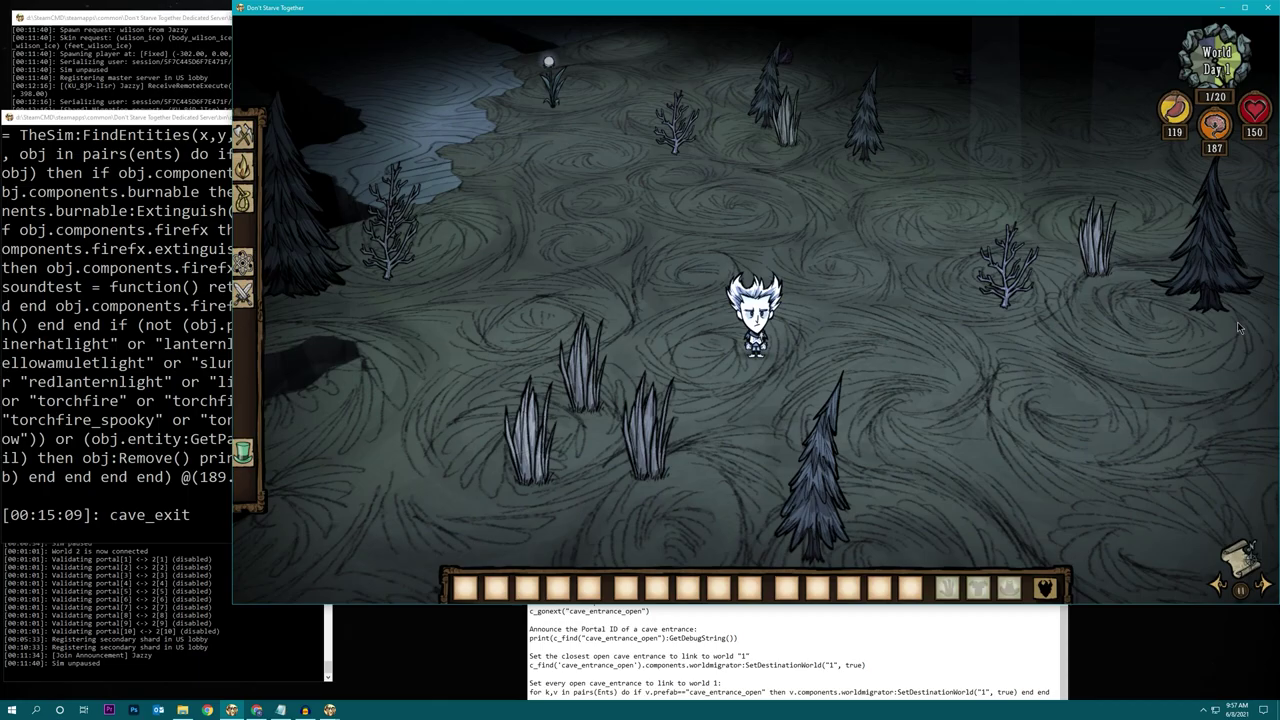
key("grave")
key("Up")
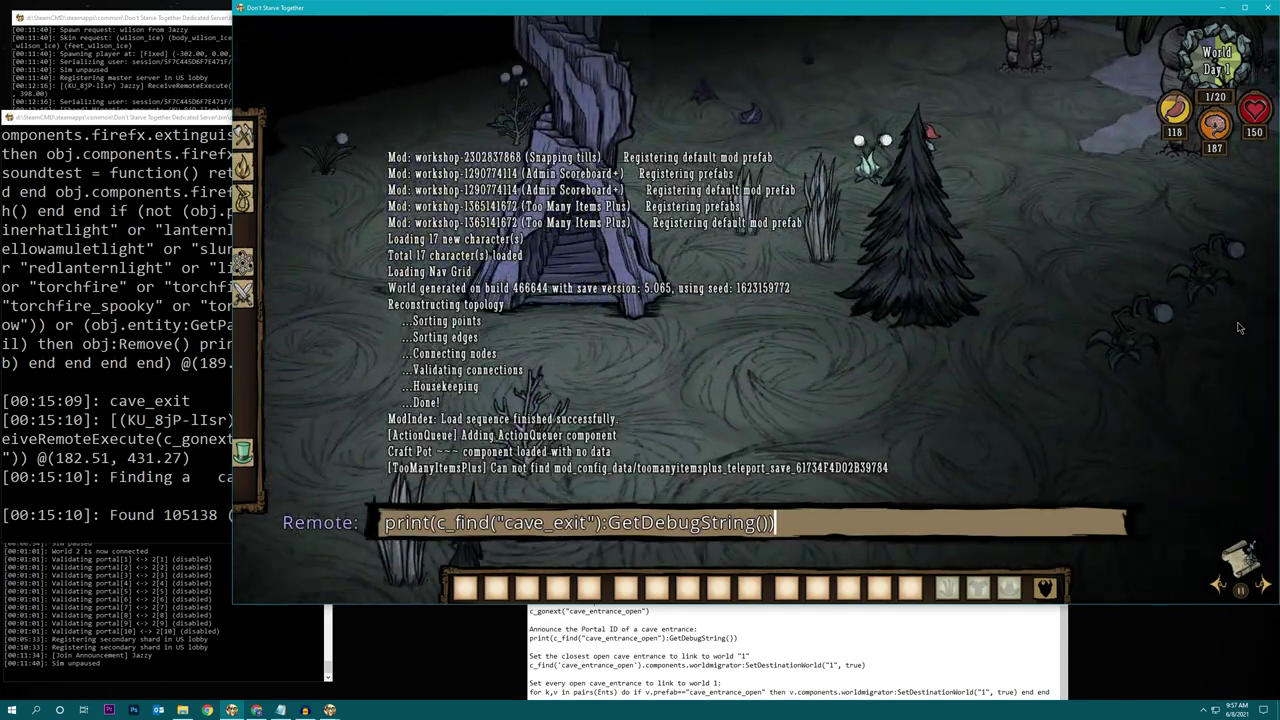
key("Return")
key("grave")
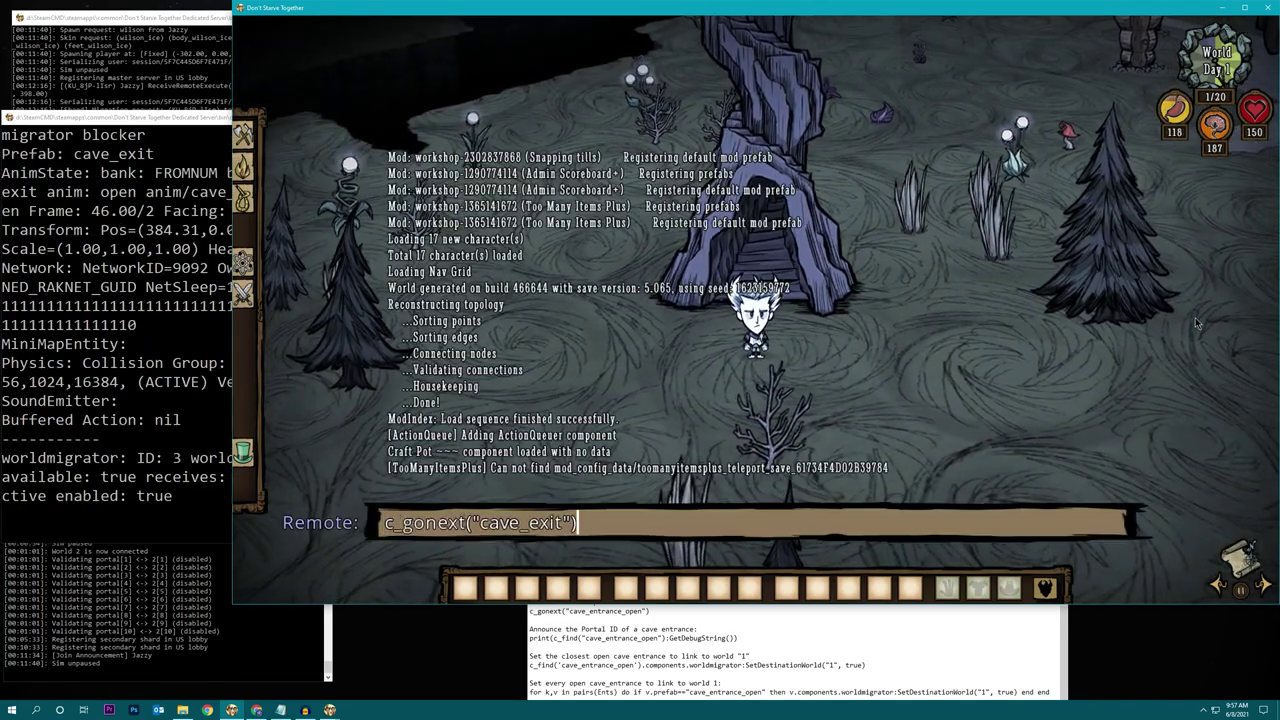
key("Up")
key("Return")
key("grave")
key("Up")
key("Return")
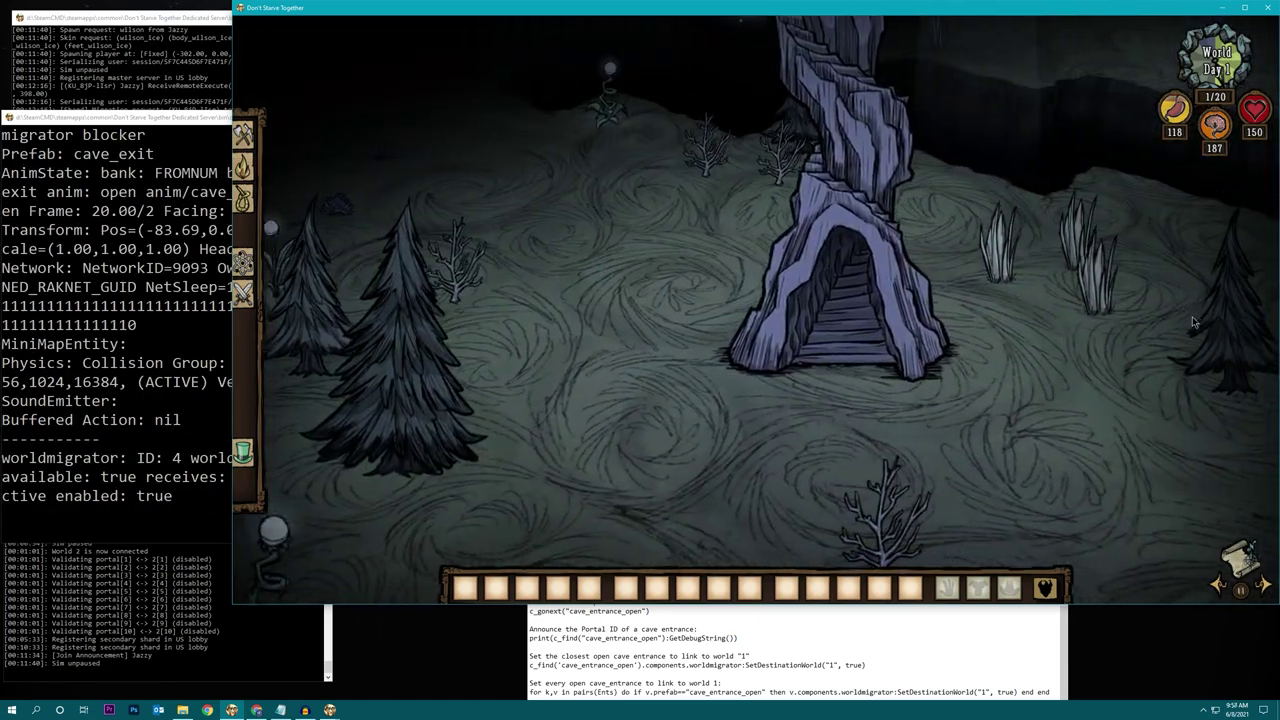
key("grave")
key("Up")
key("Return")
key("grave")
key("Up")
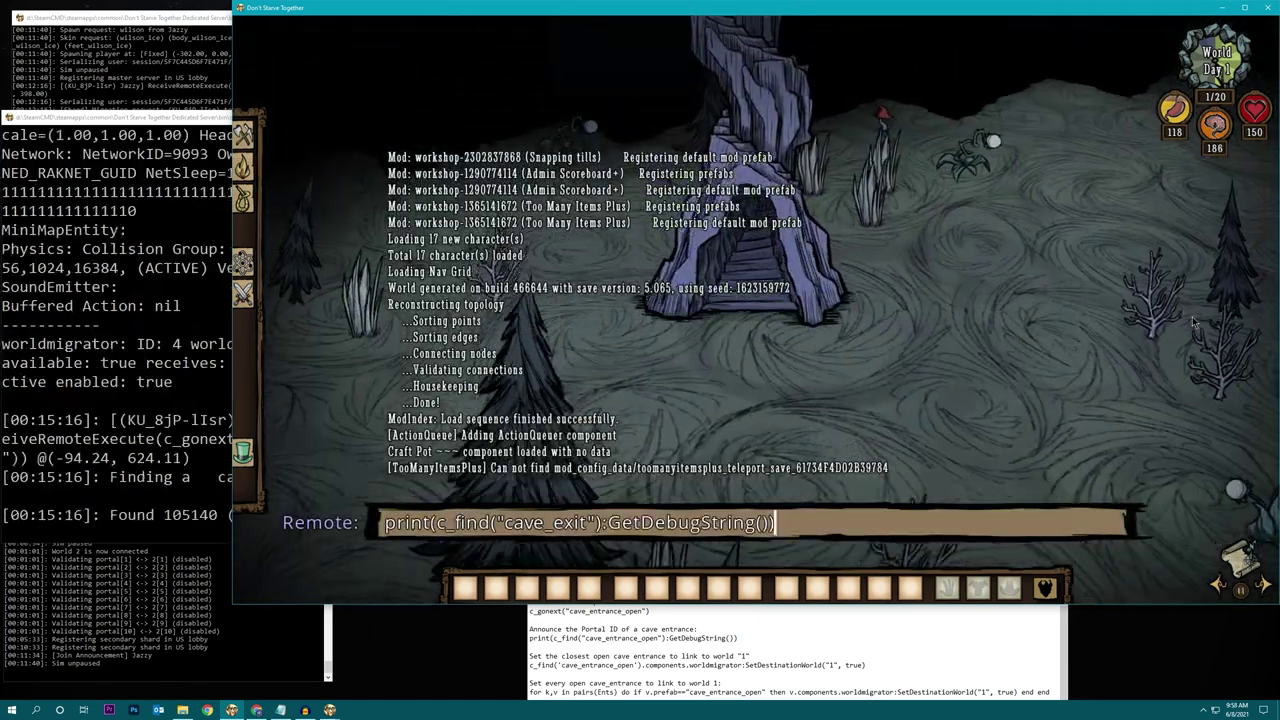
key("Return")
Jump through two more cave exits and log the last one, worldmigrator ID 1.
key("t")
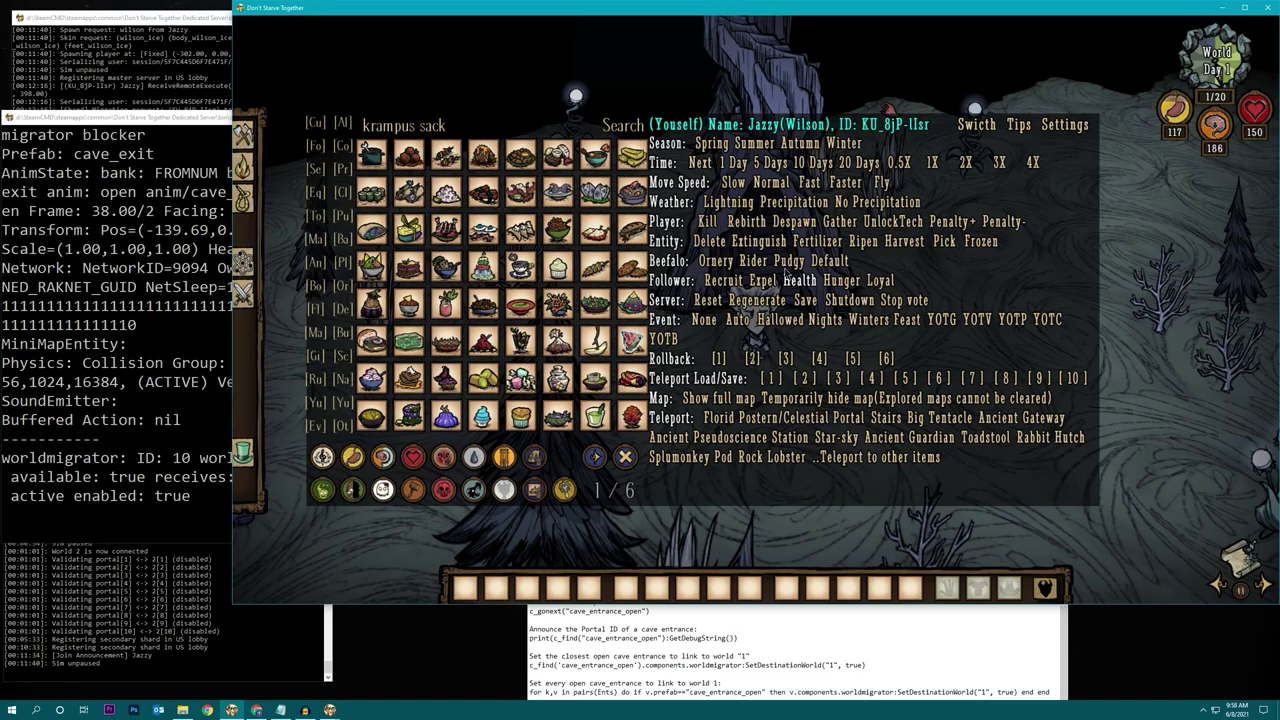
key("t")
key("grave")
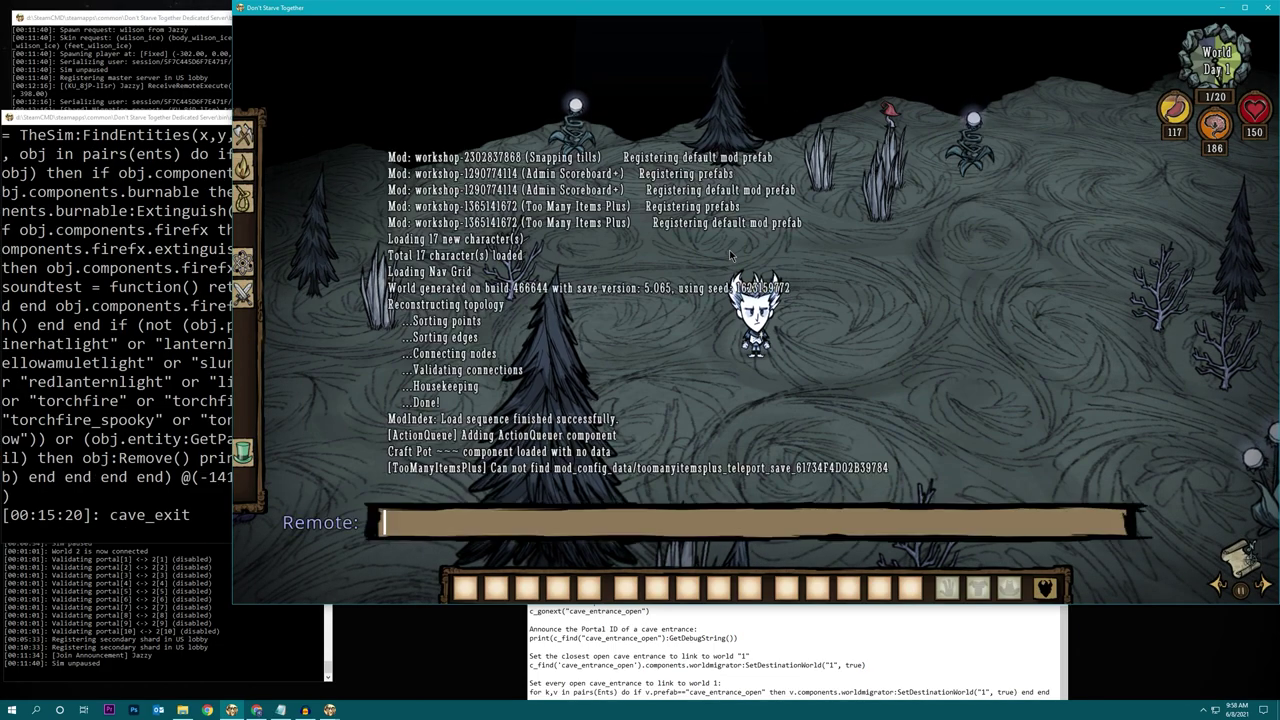
key("Up")
key("Return")
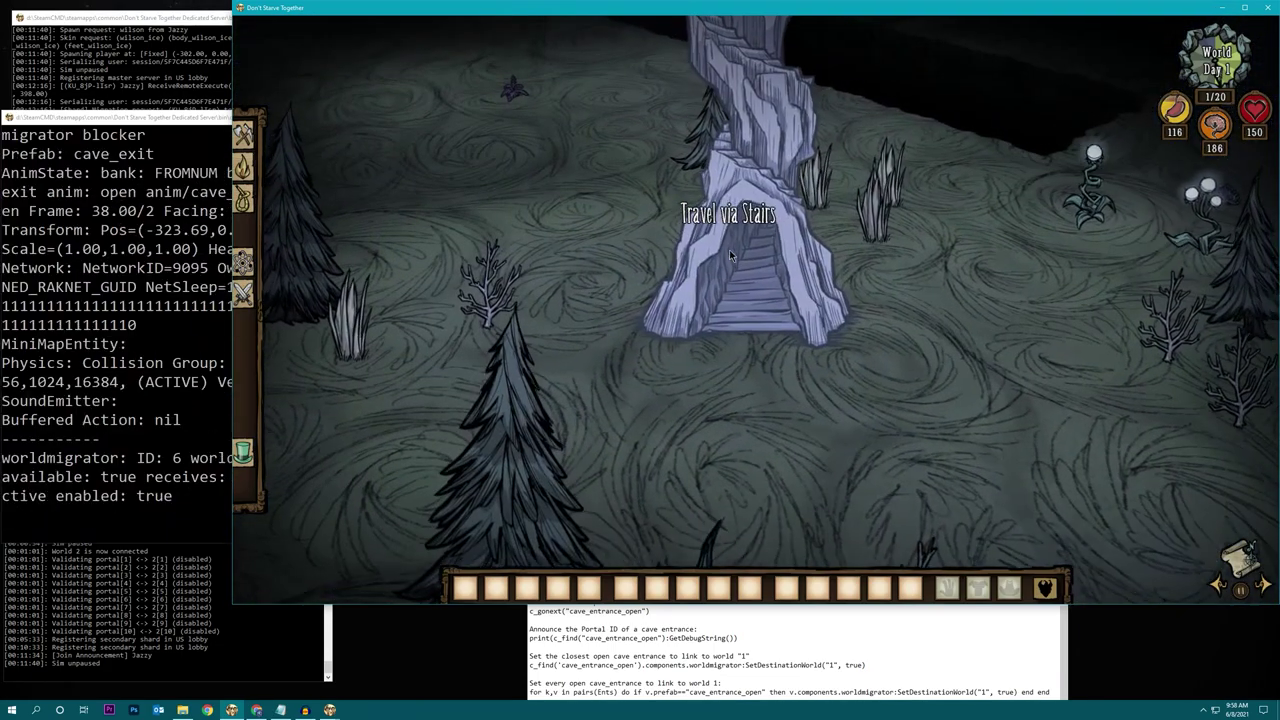
key("t")
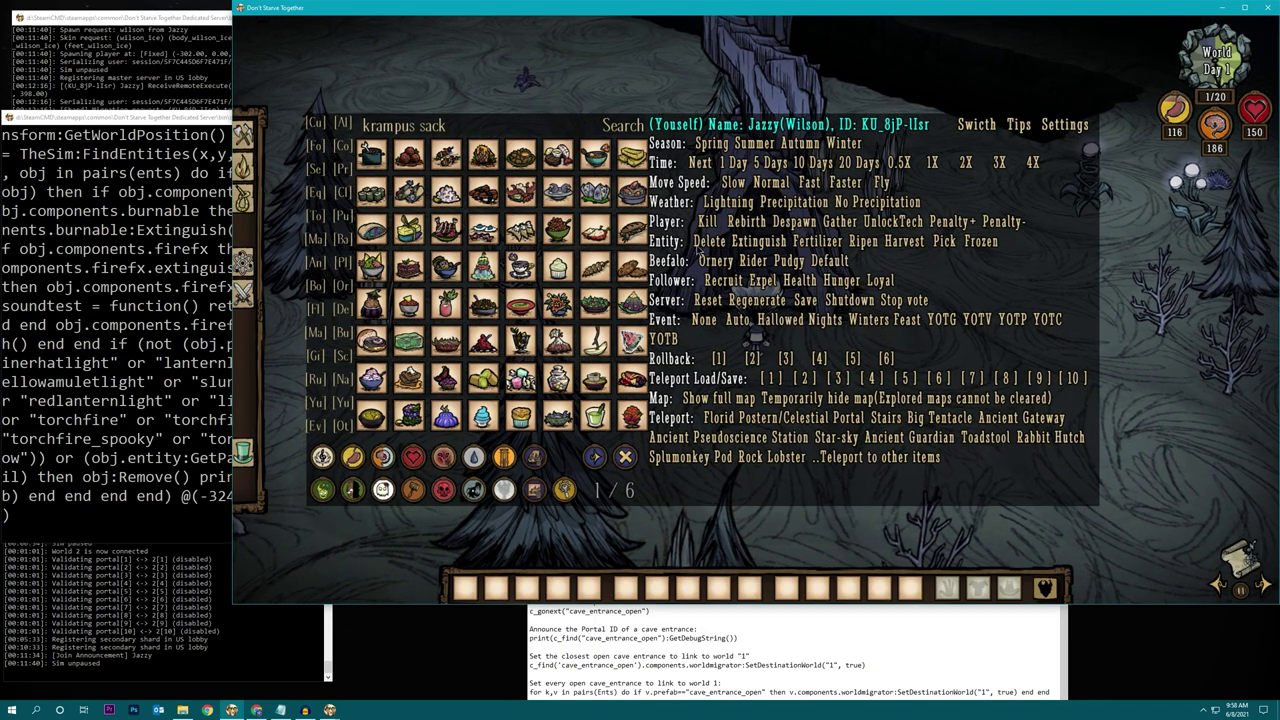
key("t")
key("grave")
key("Up")
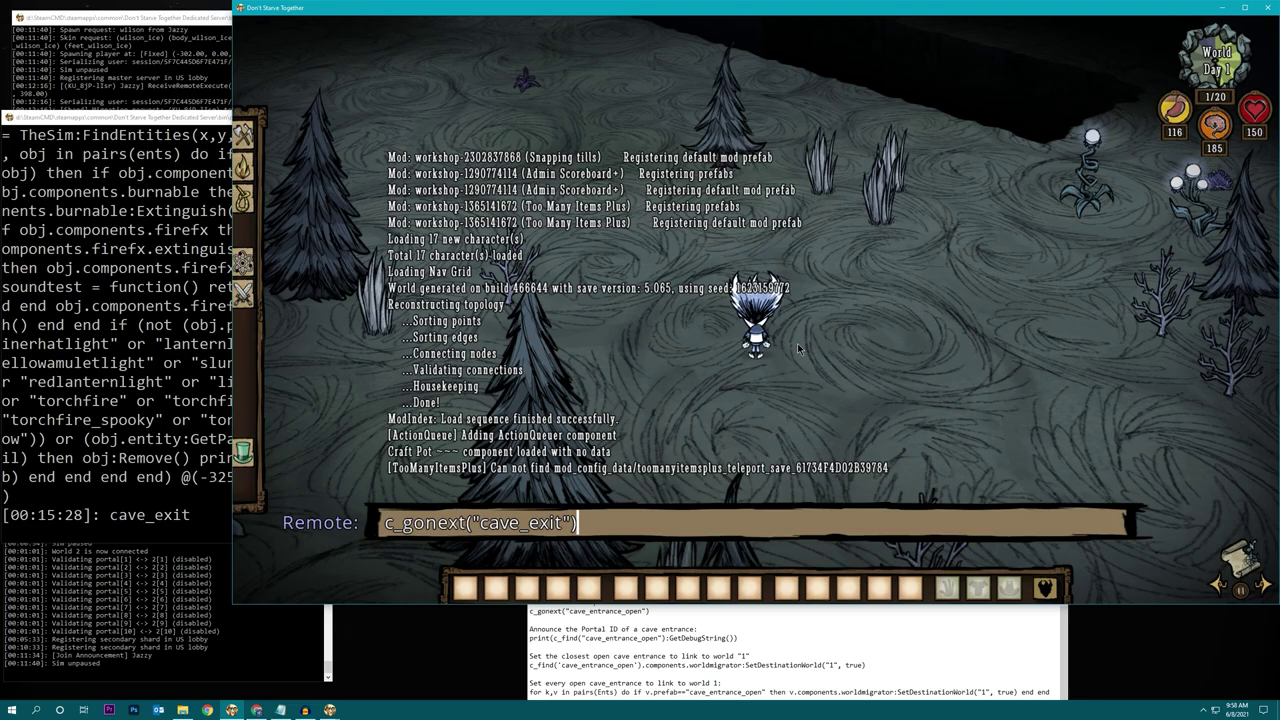
key("Return")
key("grave")
key("Up")
key("Return")
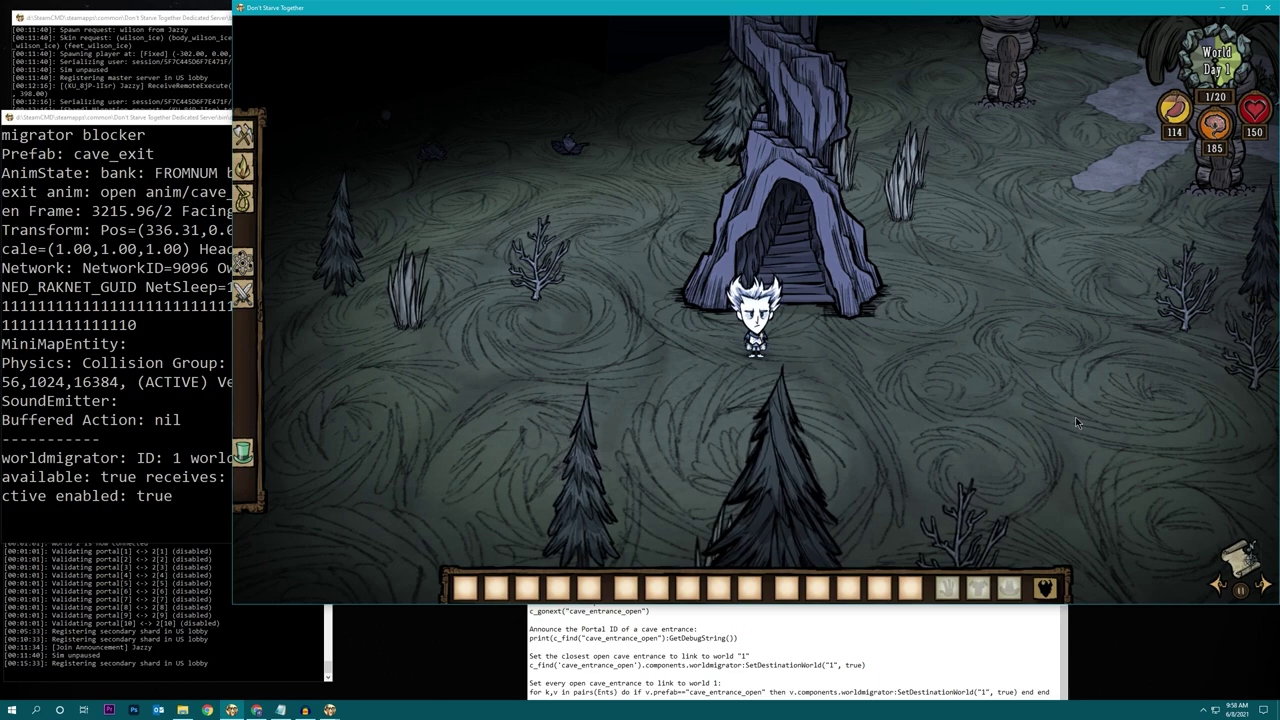
Count the cave exits with c_countprefabs("cave_exit") and check the server log.
key("grave")
type("c_cou")
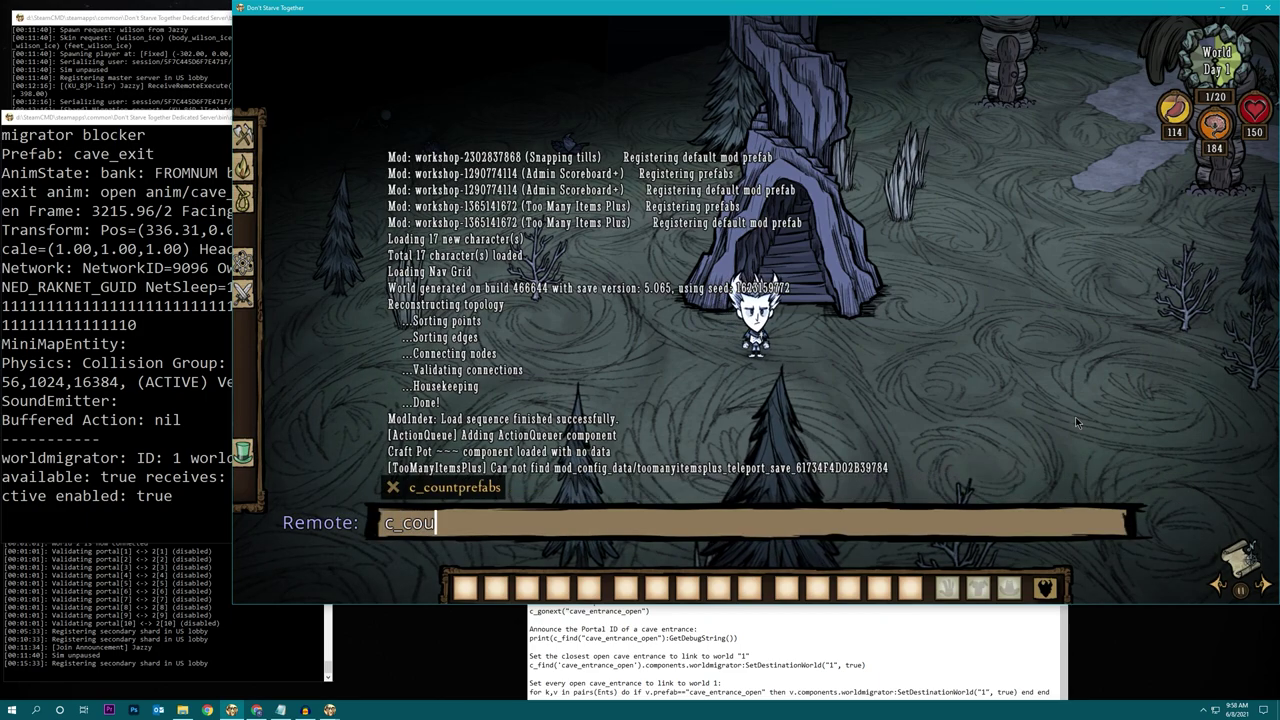
type("ntprefabs(\"")
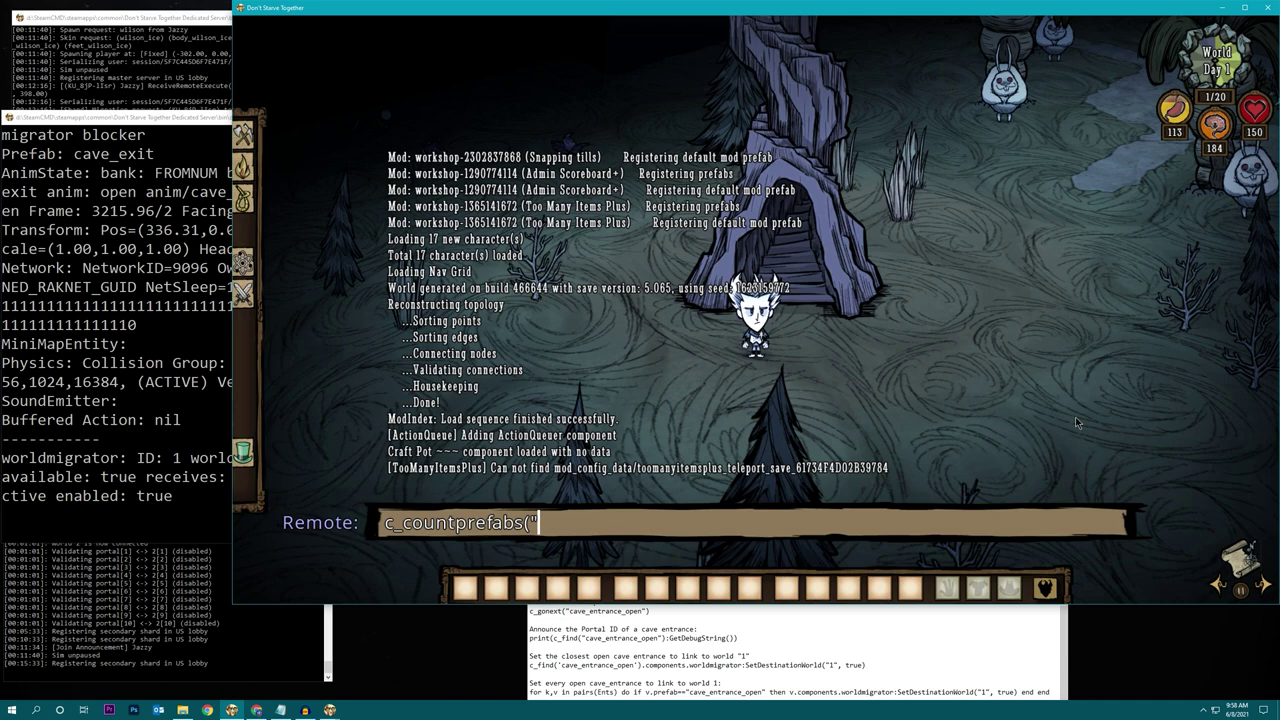
type("cave_exit\"")
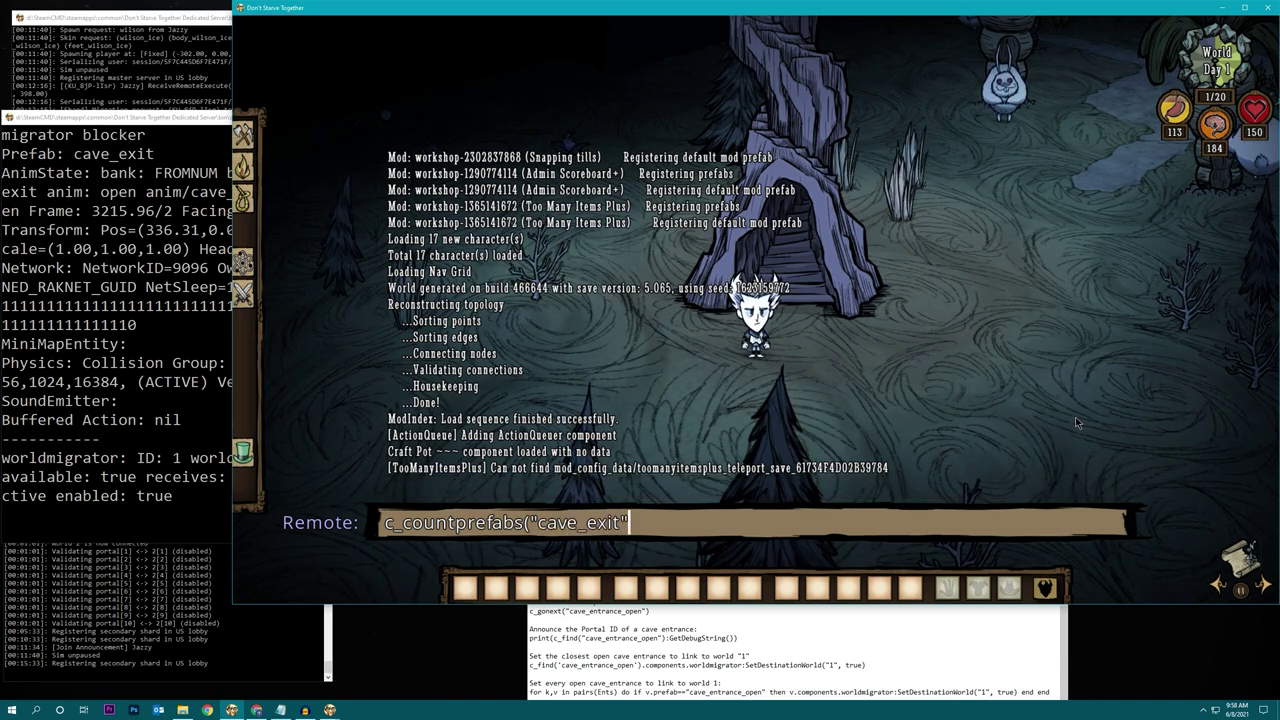
type(")")
key("Return")
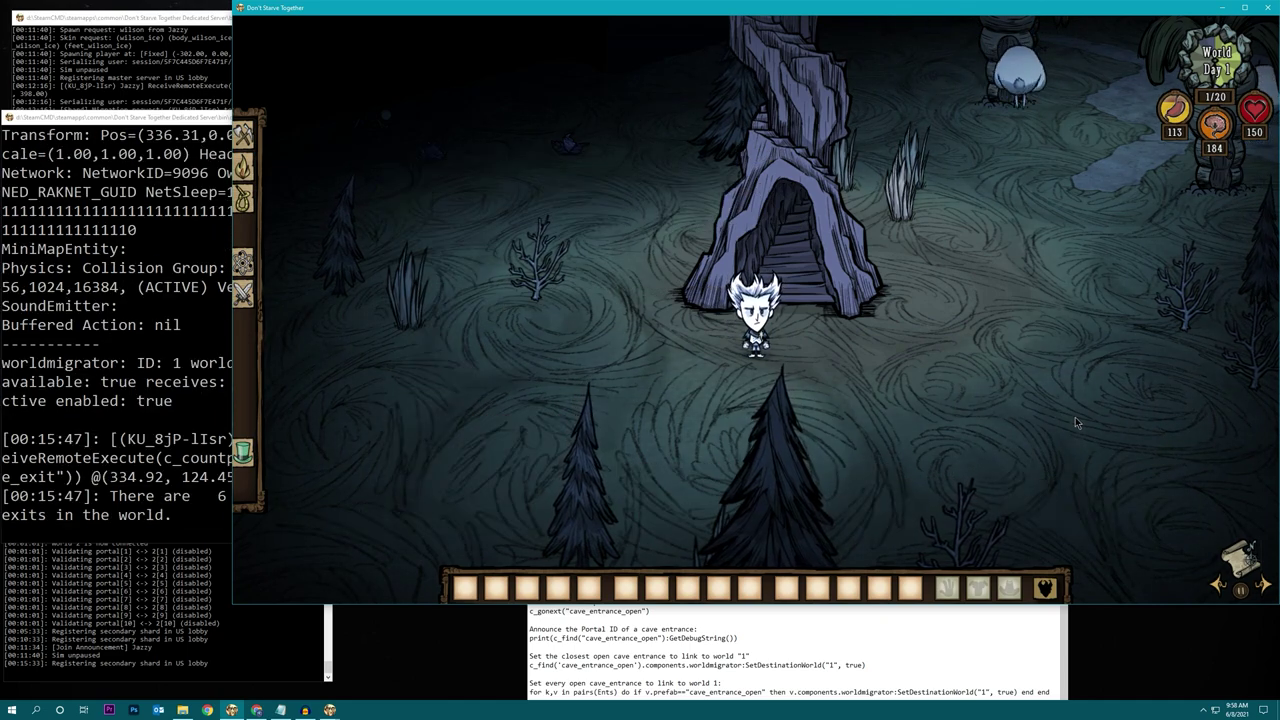
left_click(205, 507)
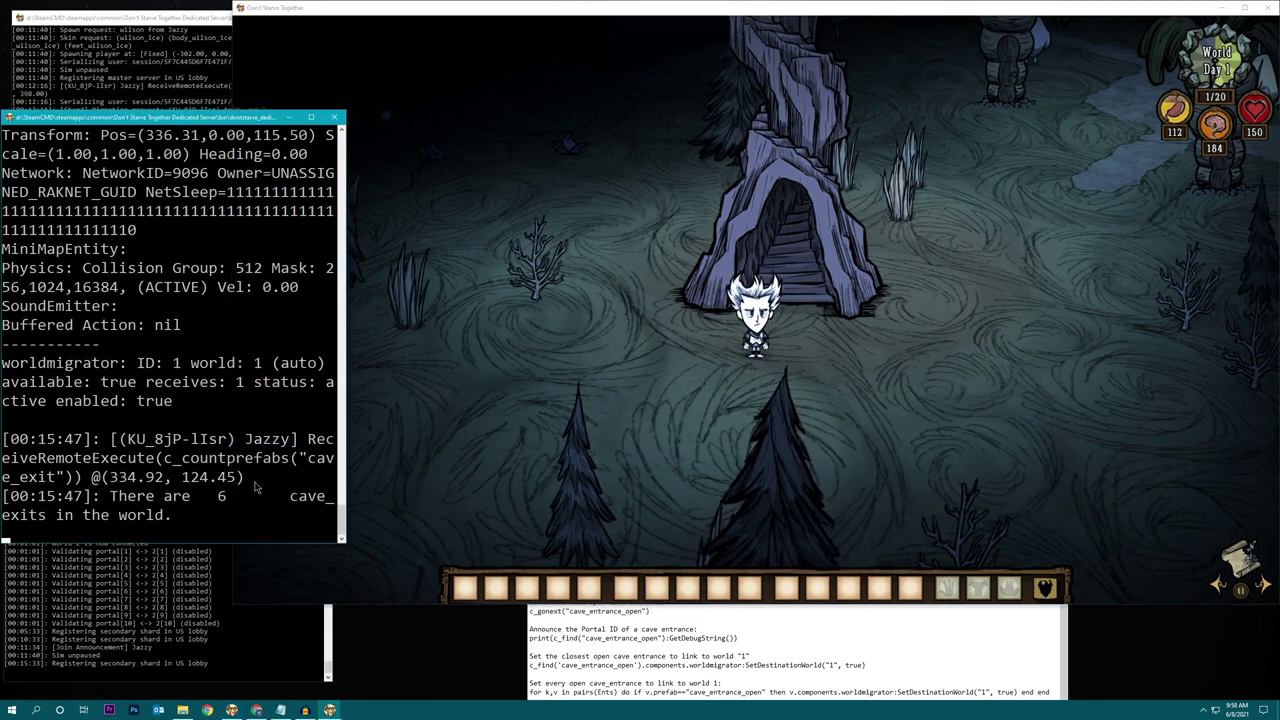
left_click(664, 374)
Jump to the next cave exit, recount the exits and print its debug details.
key("grave")
key("Up")
key("Up")
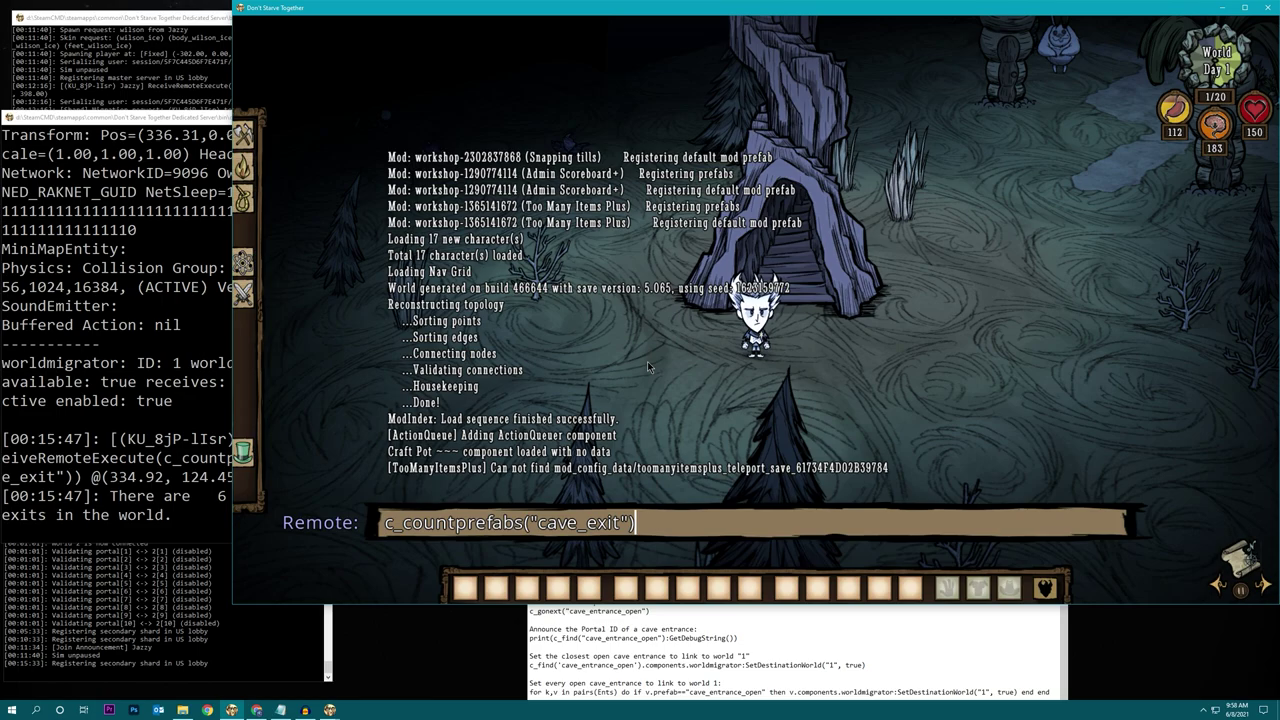
key("Up")
key("Return")
key("grave")
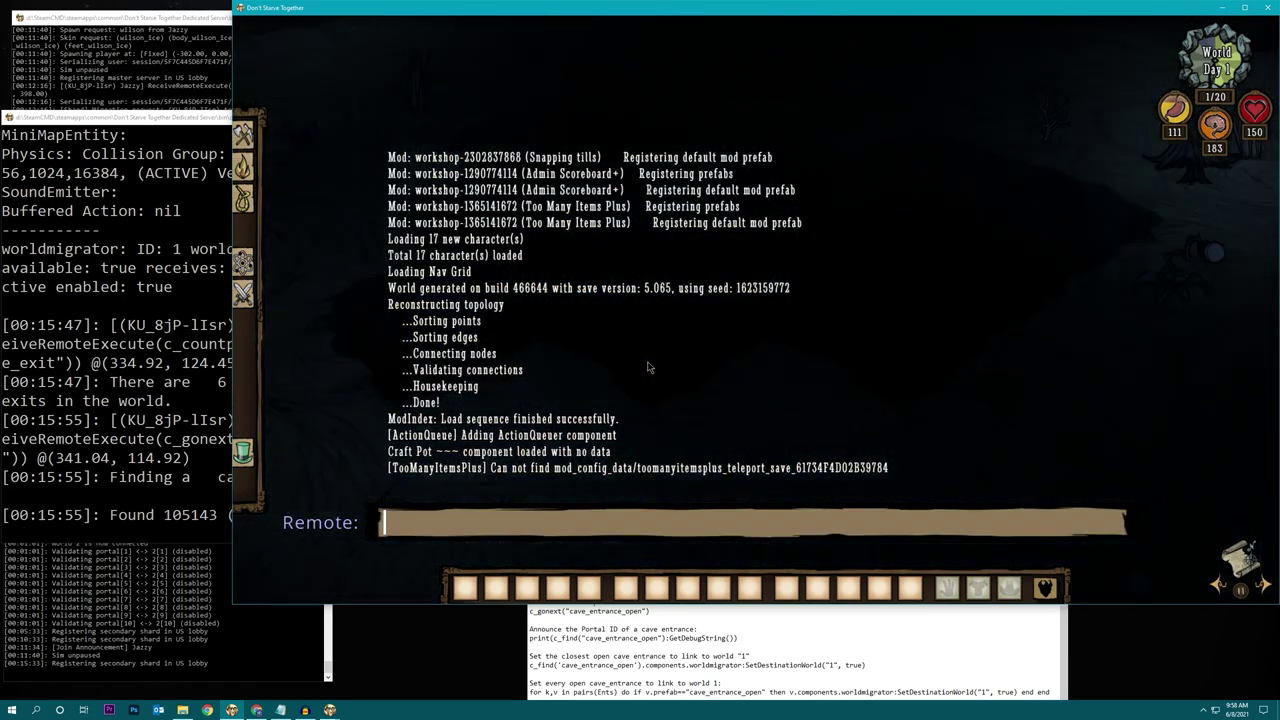
key("Up")
key("Up")
key("Return")
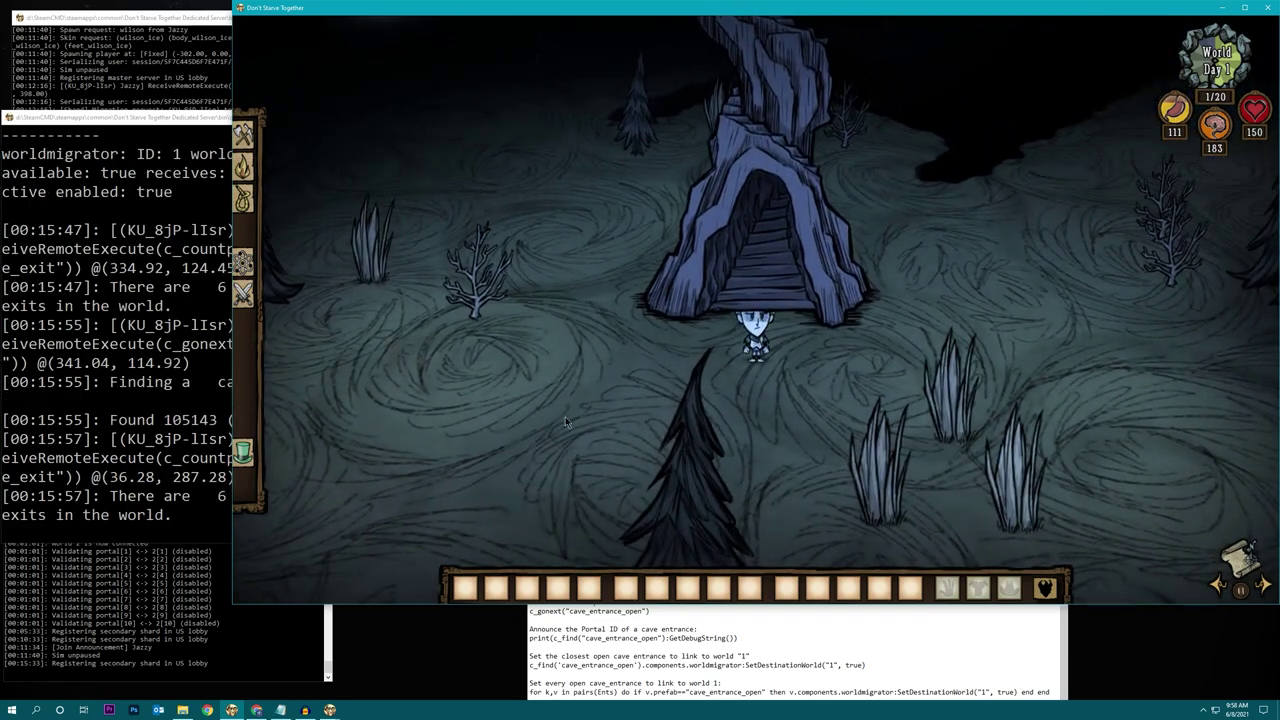
key("grave")
key("Up")
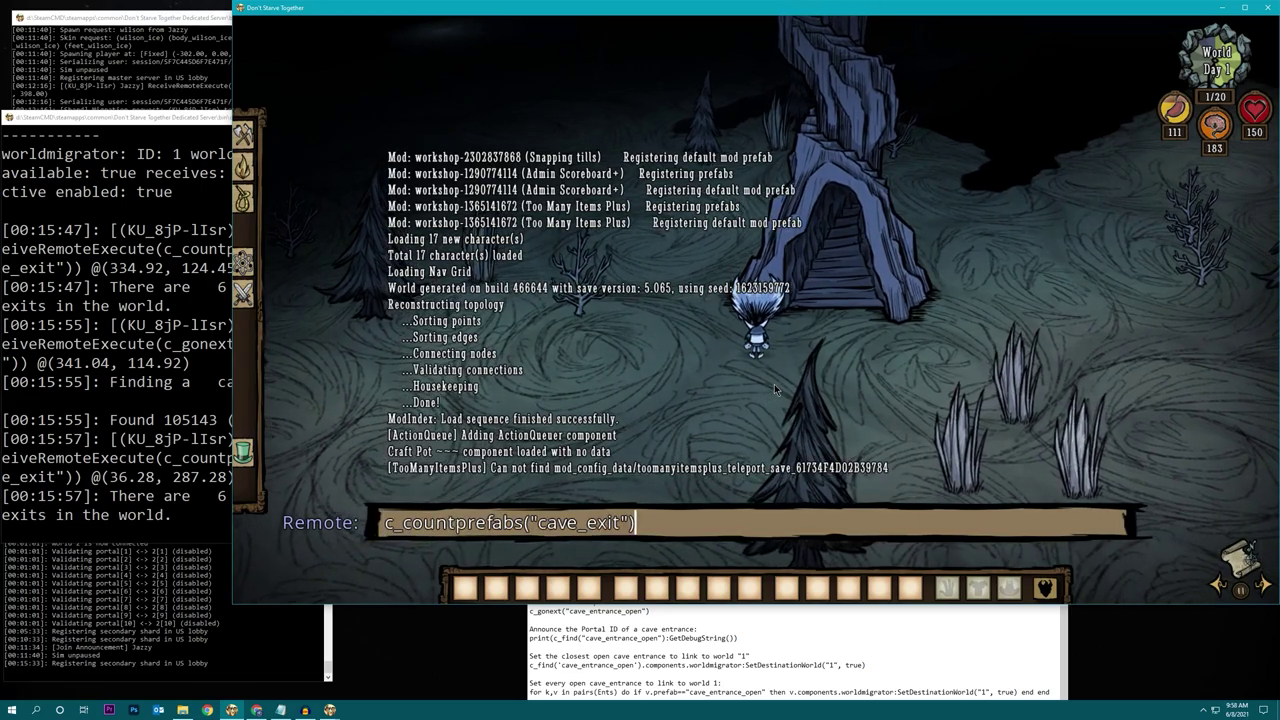
key("Up")
key("Up")
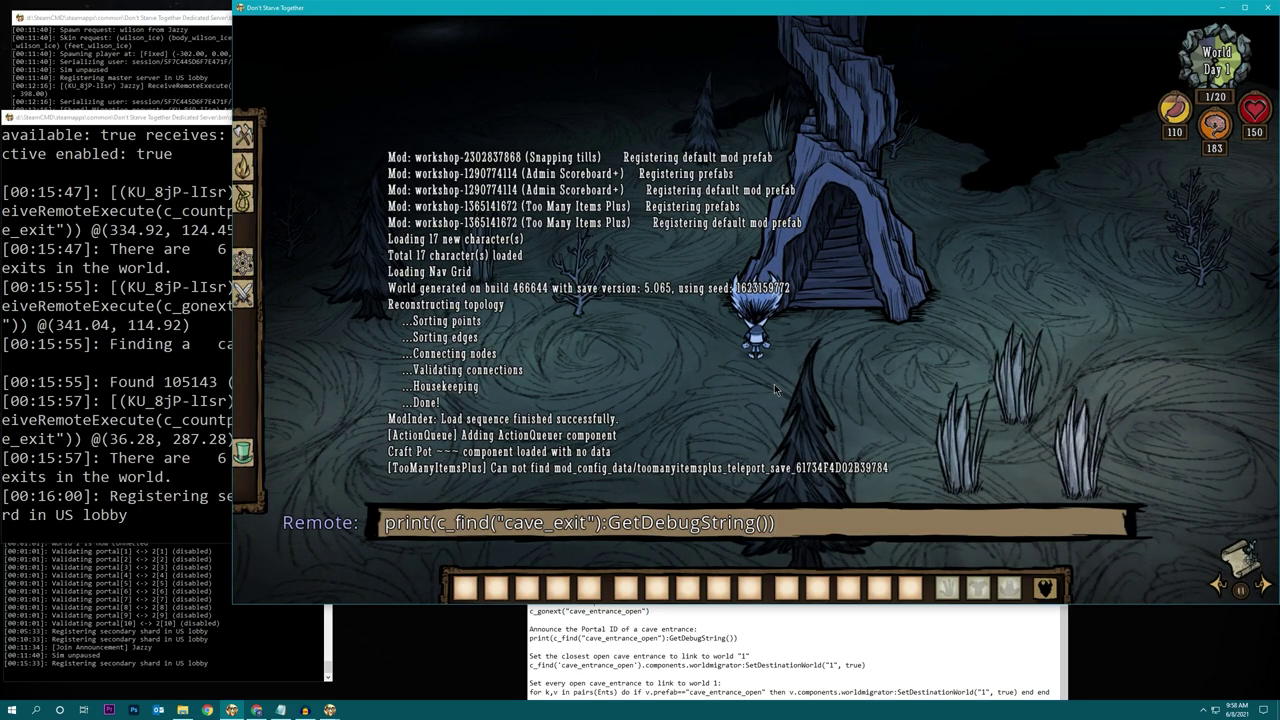
key("Return")
Rerun the cave exit count and confirm 5 cave_exits in the server console.
key("t")
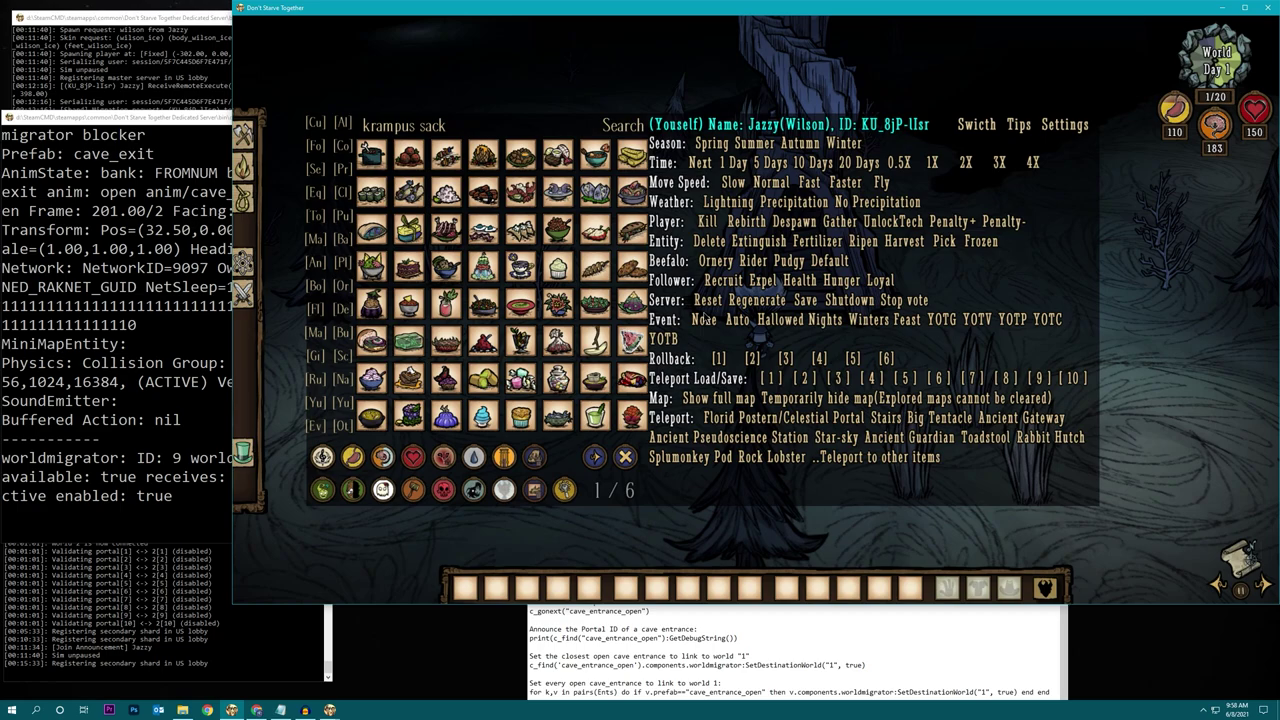
key("t")
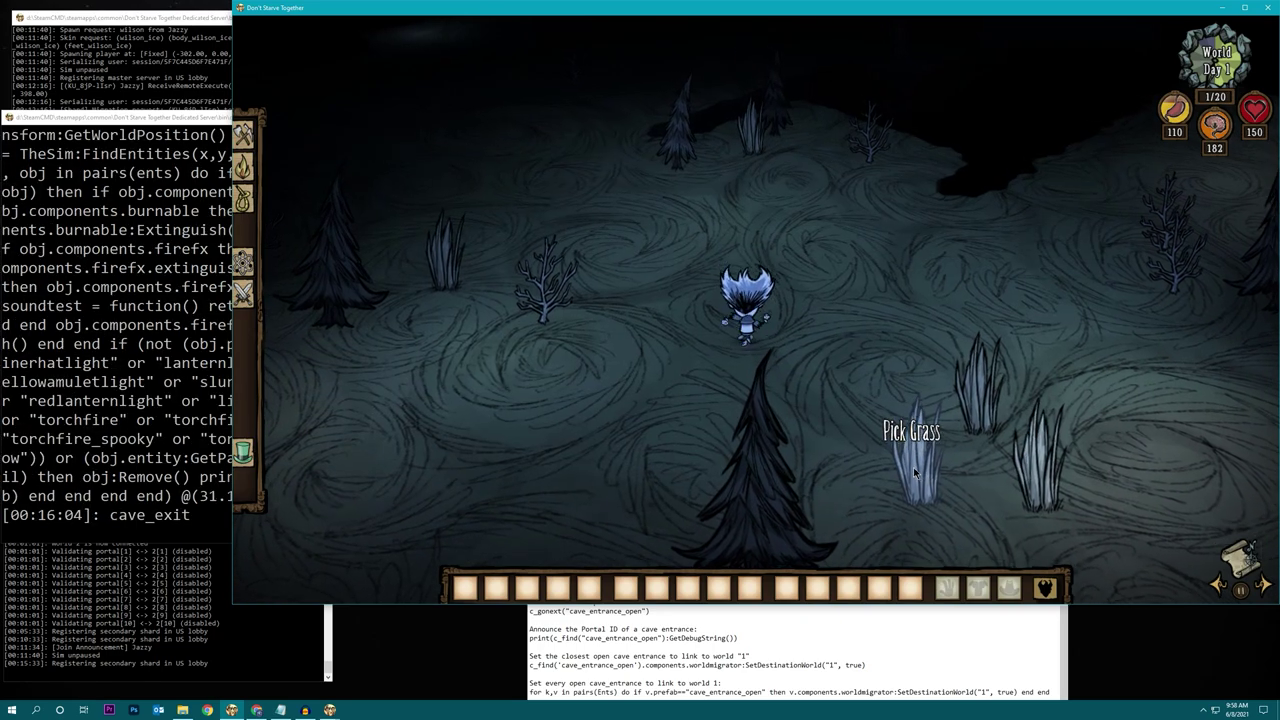
key("grave")
key("Up")
key("Up")
key("Return")
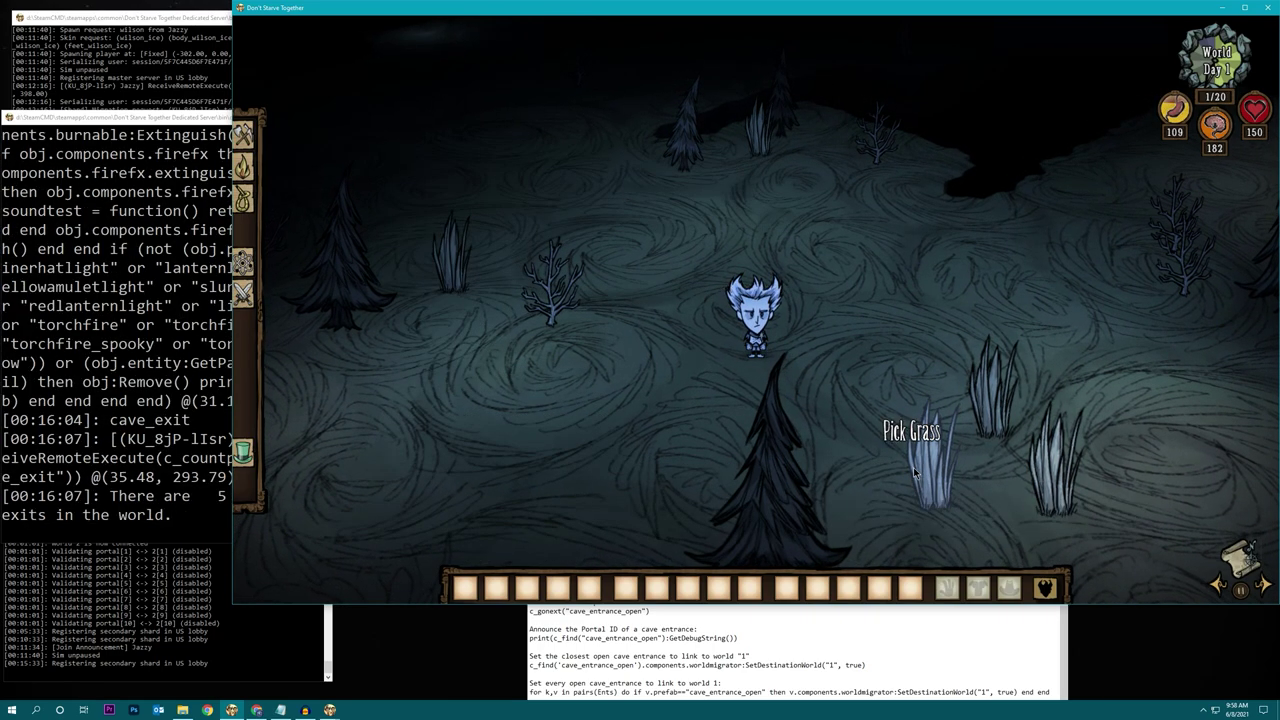
left_click(160, 508)
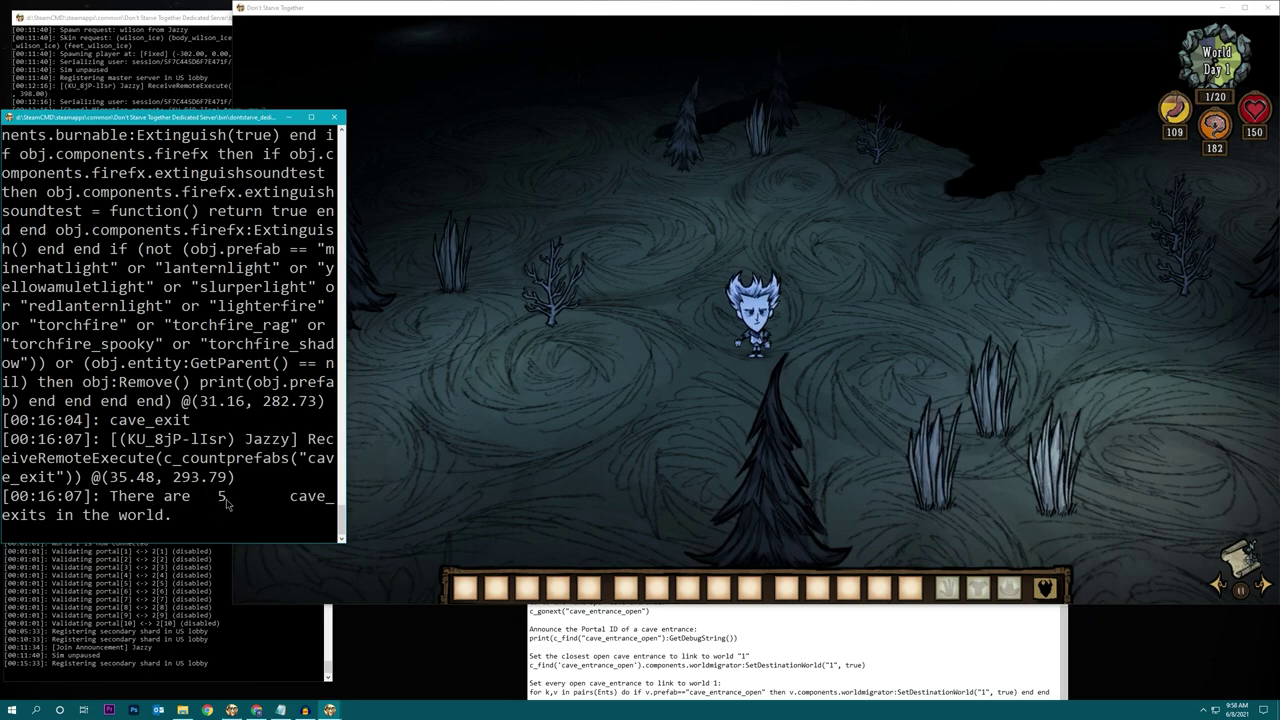
left_click(747, 352)
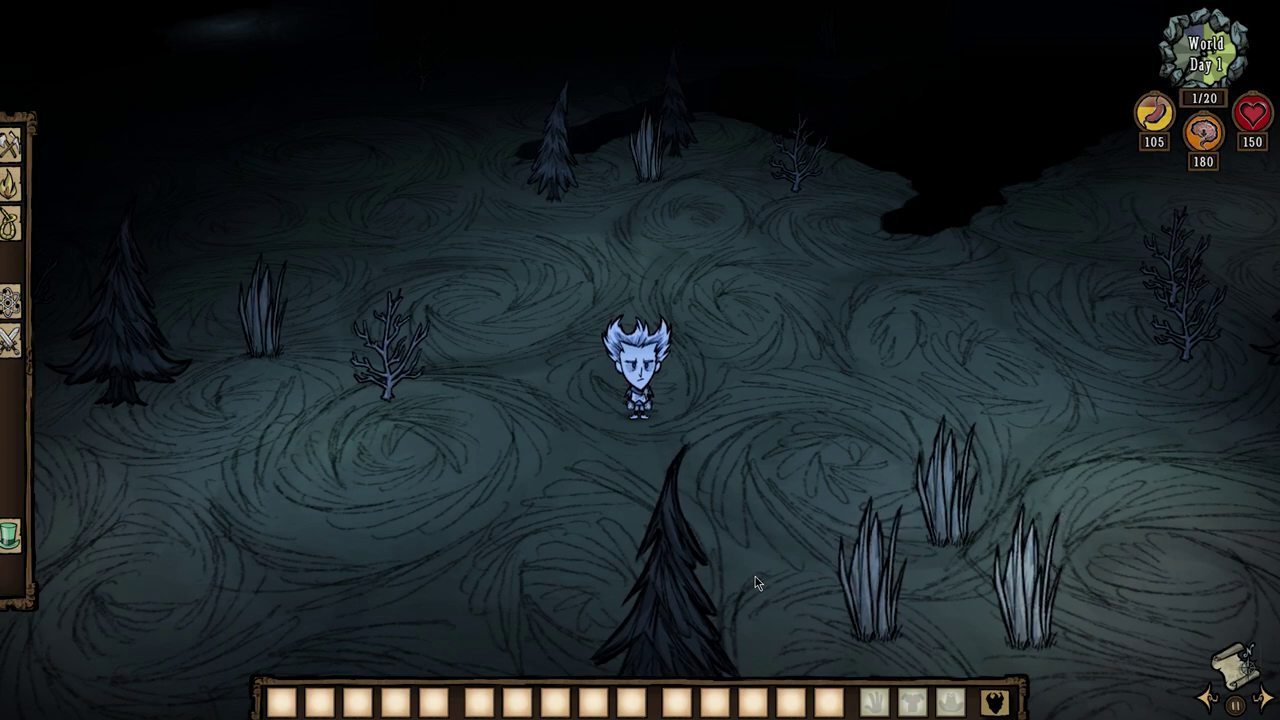
Change the recalled SetDestinationWorld loop from cave_entrance_open to cave_exit and run it for world 1.
key("grave")
key("ctrl+v")
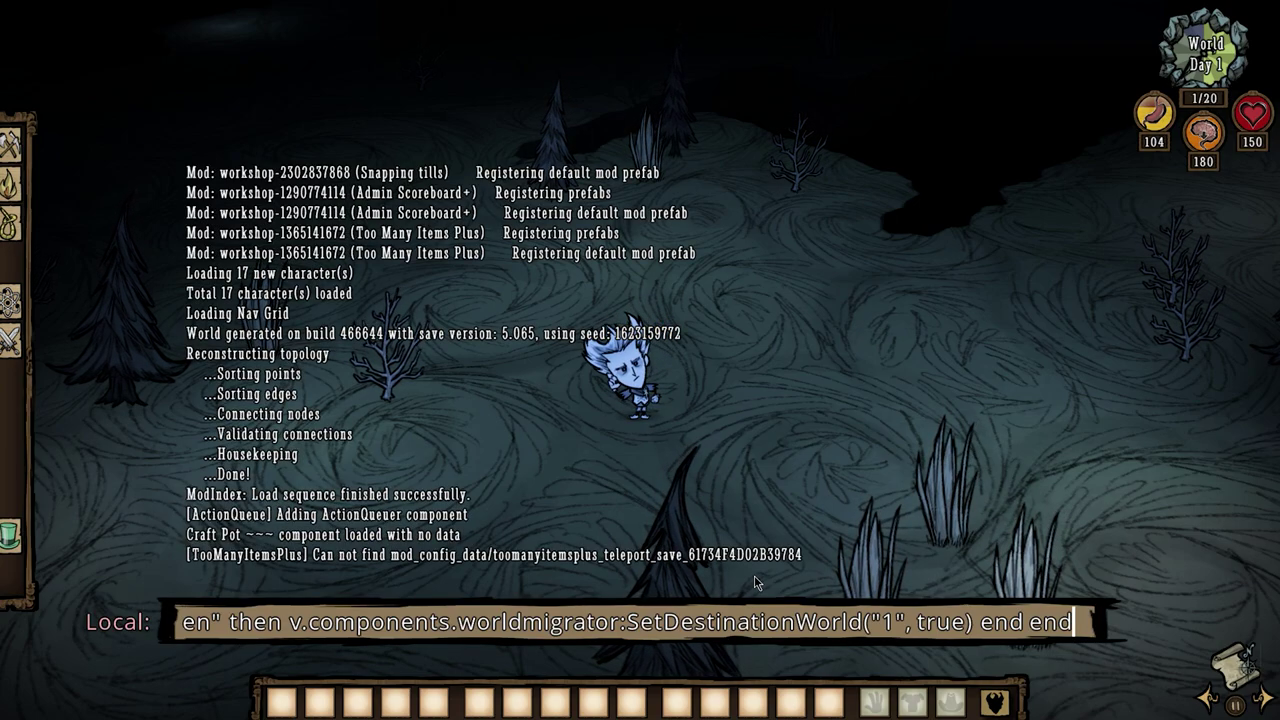
key("Home")
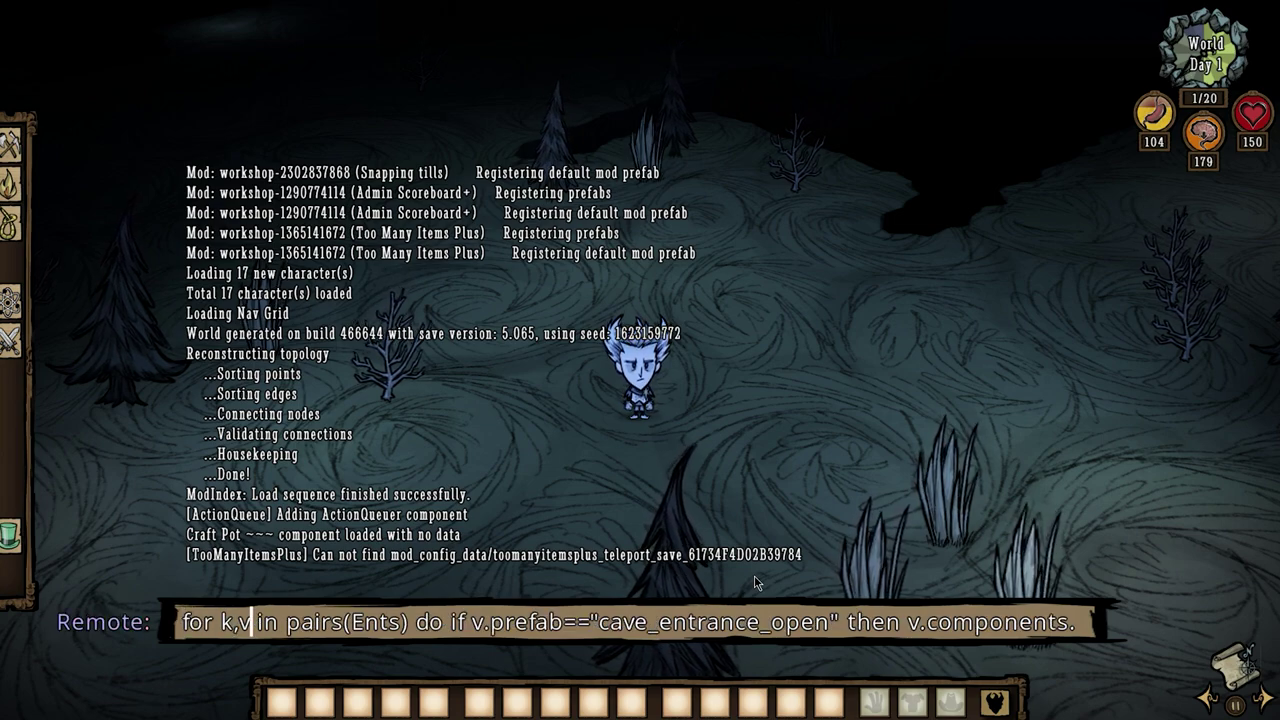
key("Delete")
key("Delete")
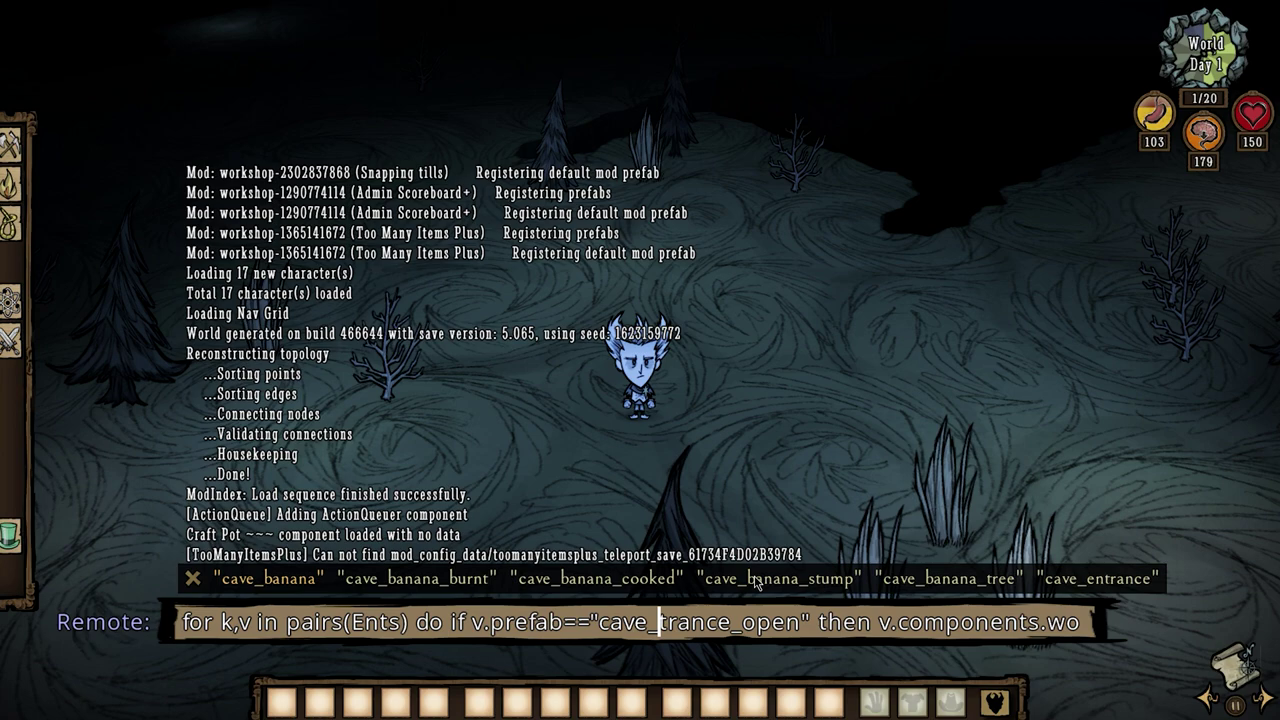
key("Delete")
key("Delete")
type("exi")
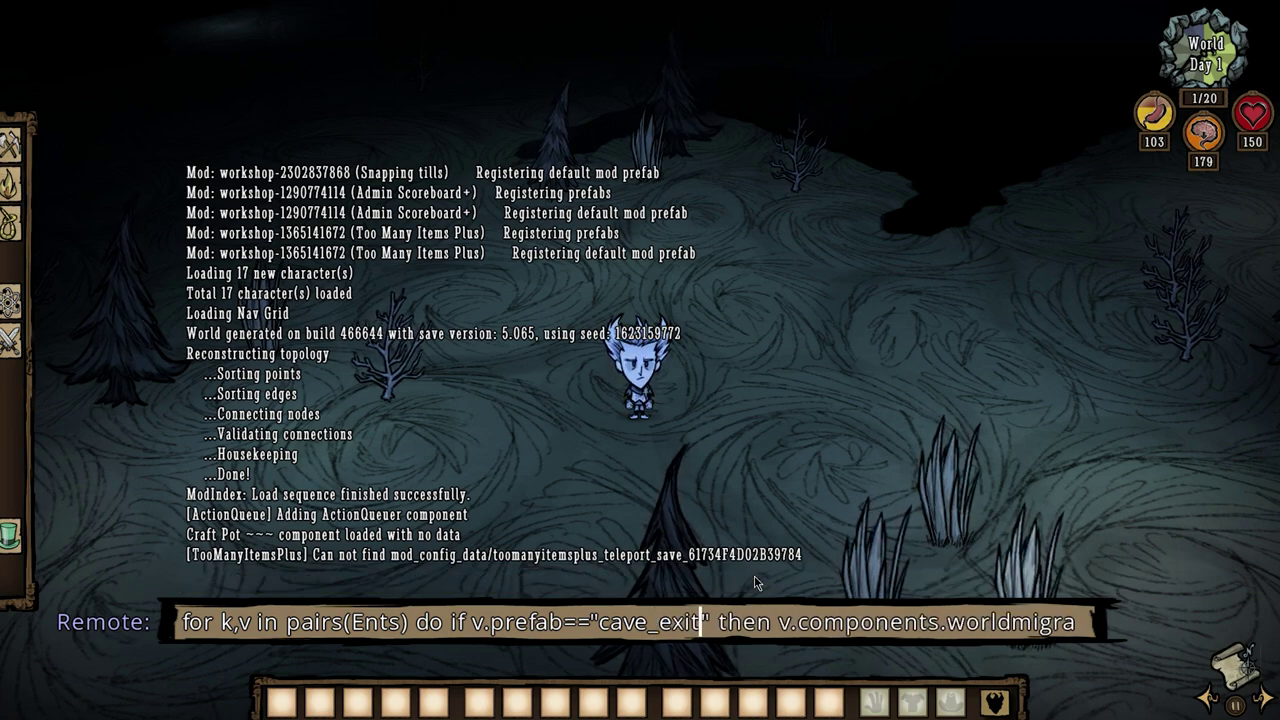
key("End")
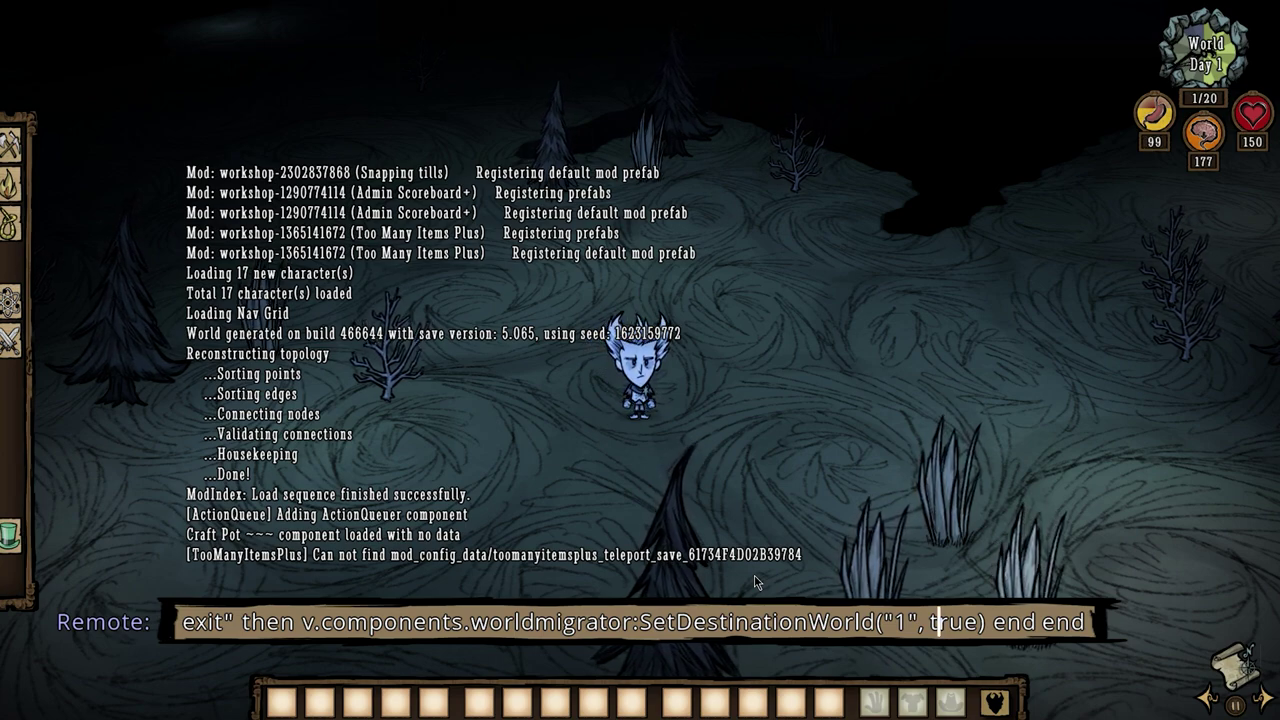
key("Home")
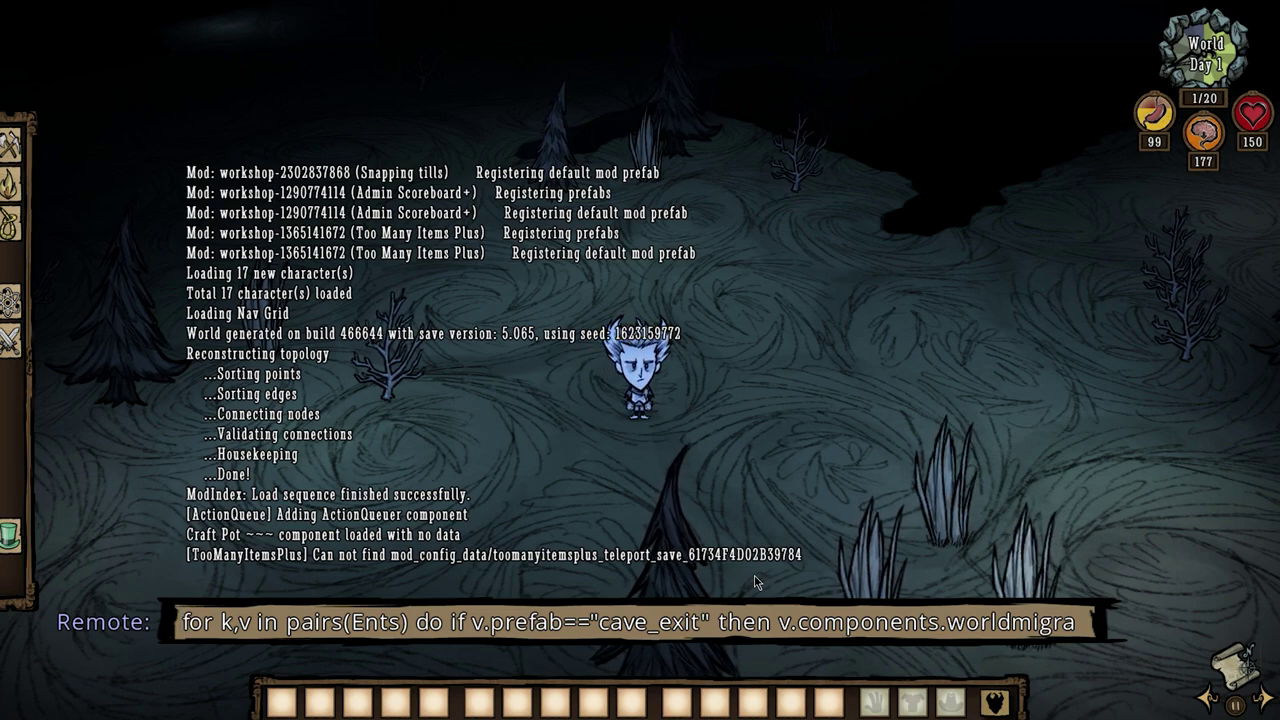
key("End")
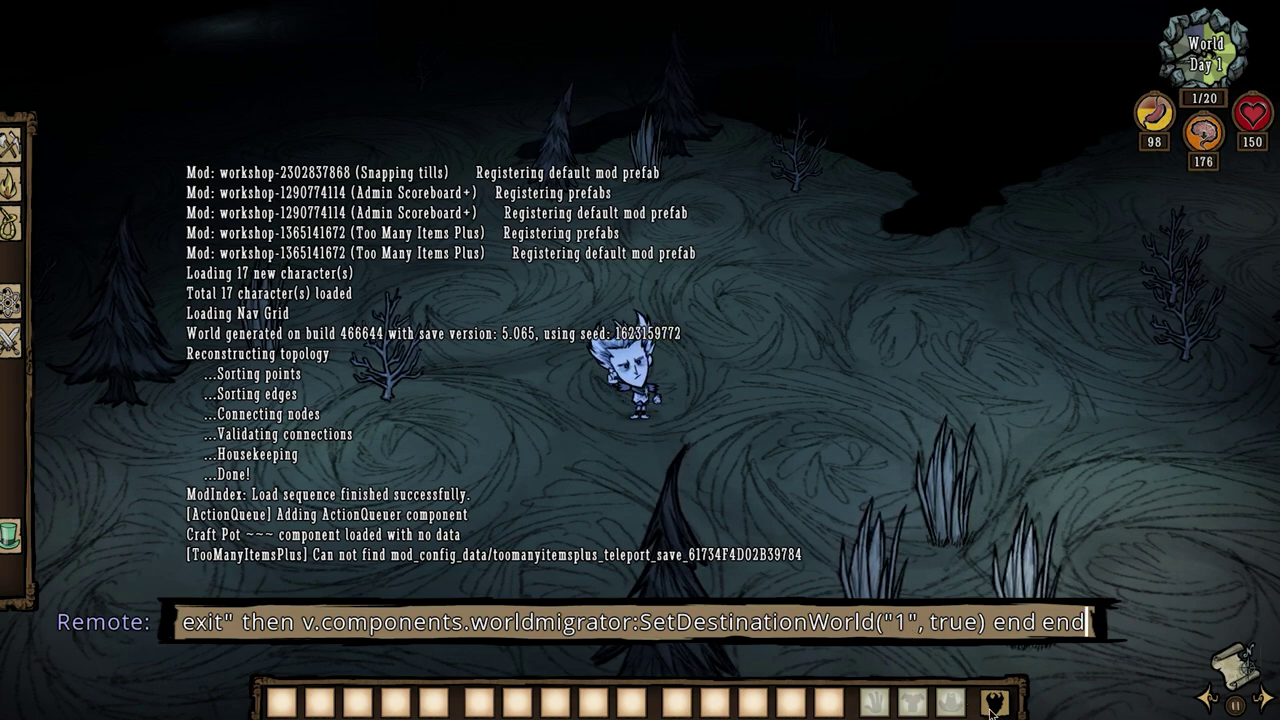
key("Return")
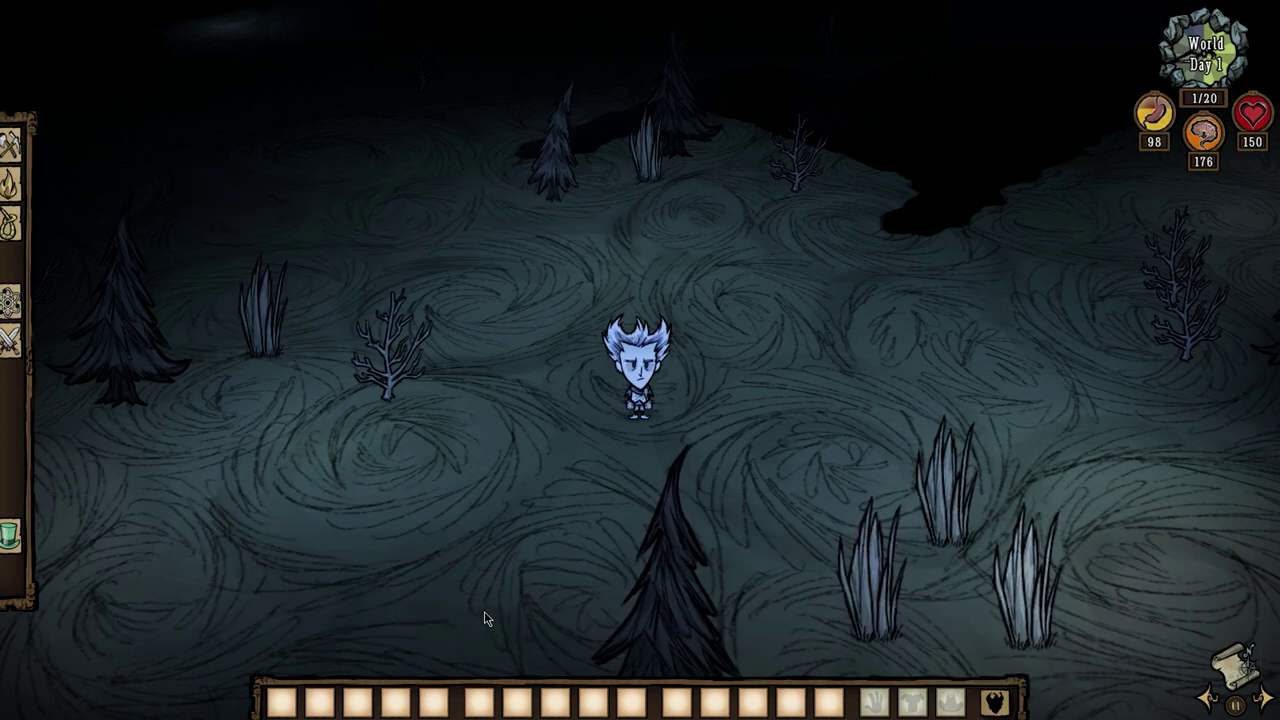
Widen the server console to confirm cave portals 1–5 validate as active links to world 1.
key("alt+Tab")
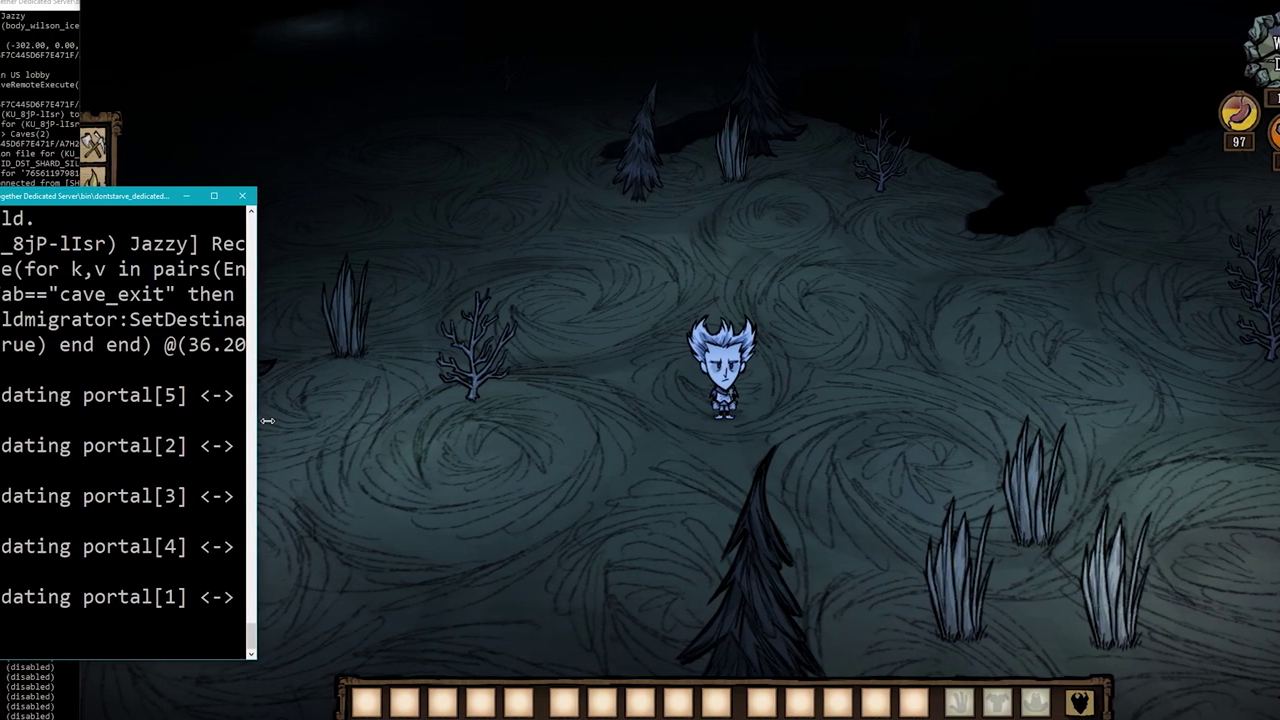
left_click_drag(176, 420, 253, 420)
left_click_drag(385, 423, 535, 423)
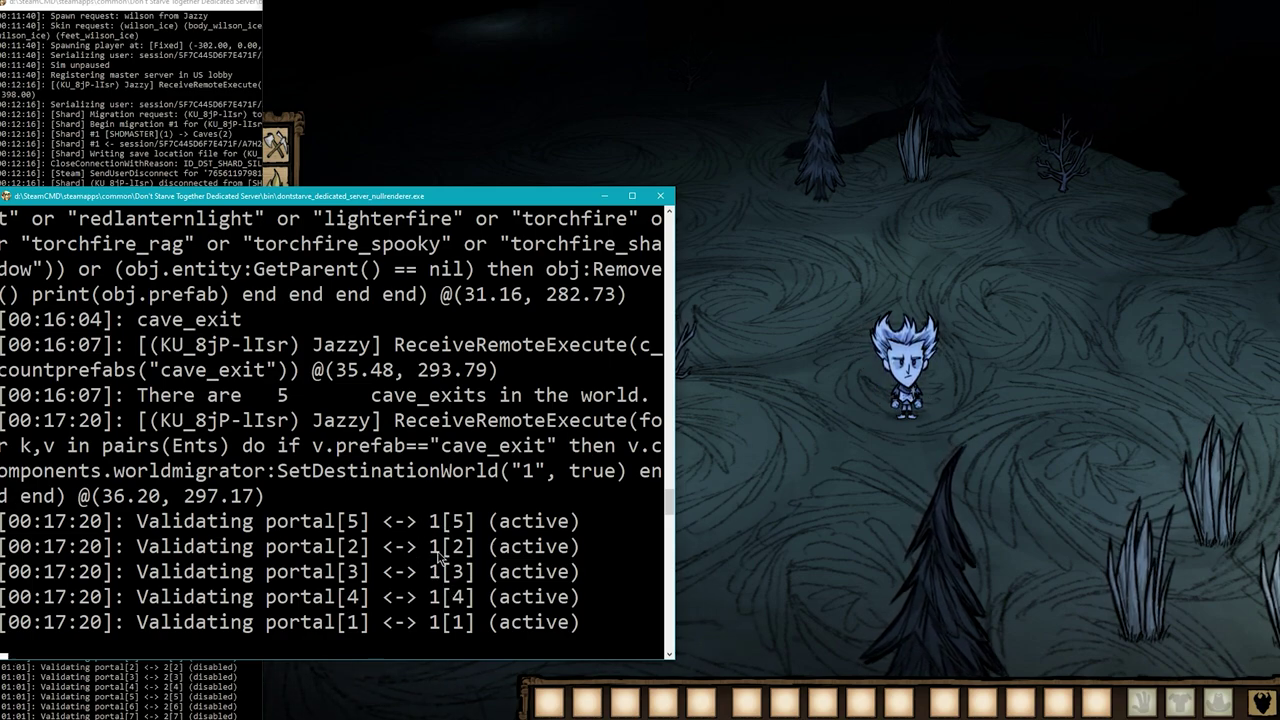
left_click(824, 426)
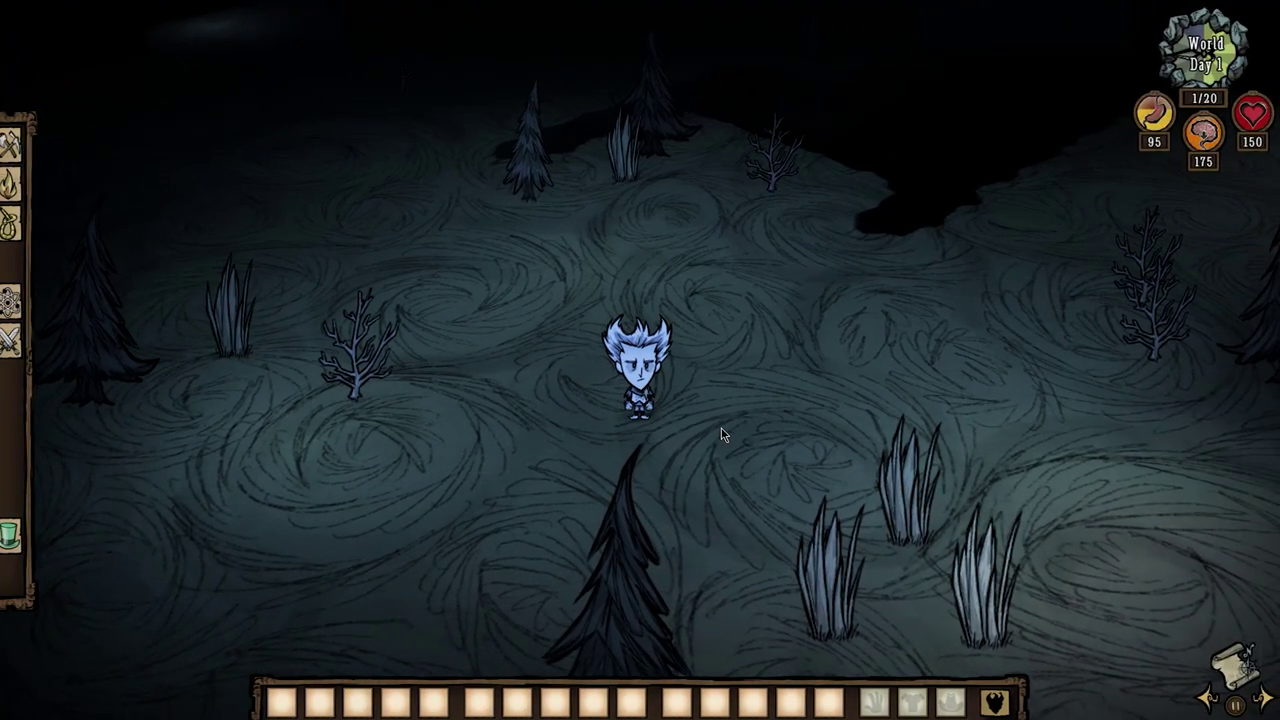
Migrate the character to world 1 with c_migrateto(1).
key("grave")
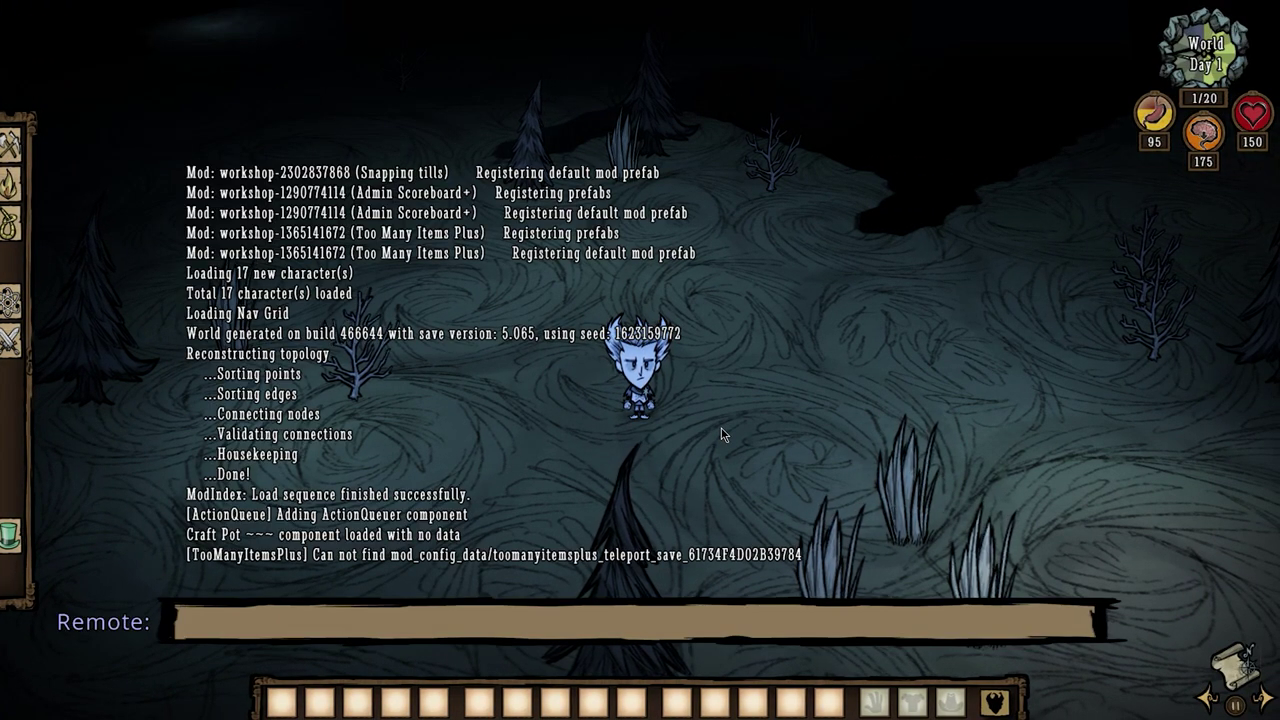
type("c_migrateto(")
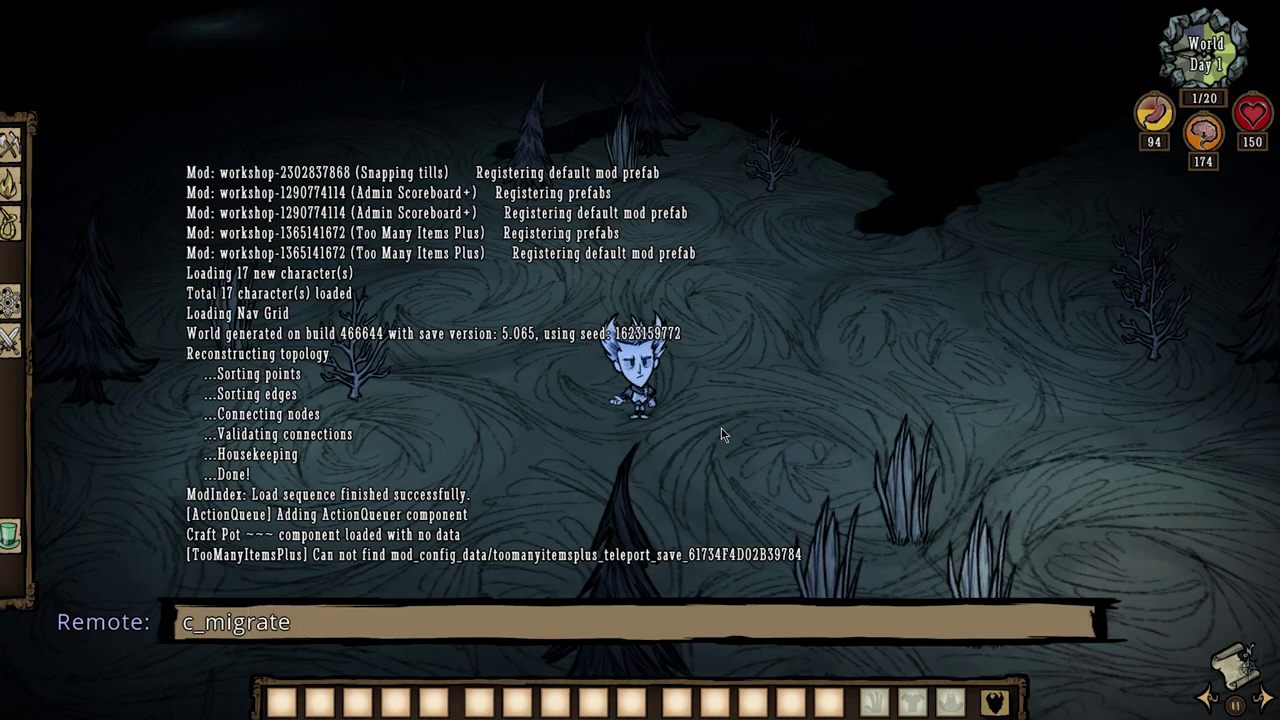
type("1)")
key("Return")
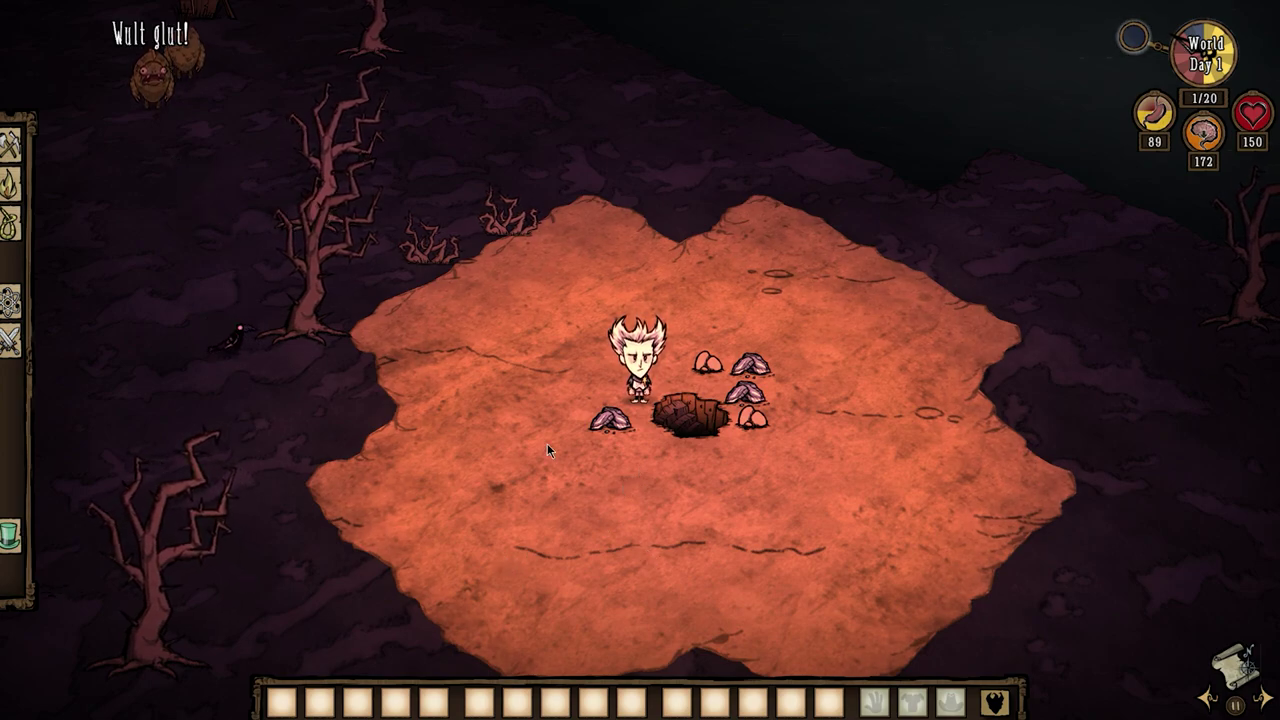
Print the nearest cave_entrance_open's debug string and read its world 2 link in the server console.
key("grave")
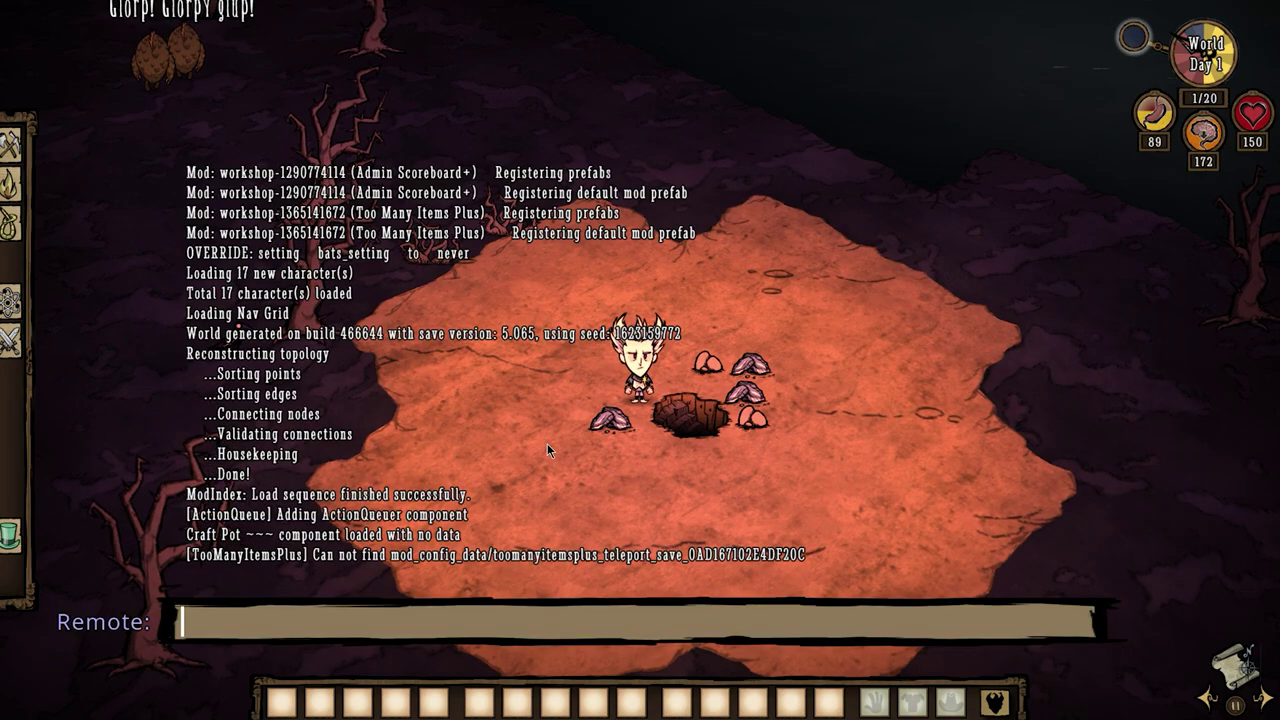
type("print(c_find(\"cave_entrance_open\"):GetDebugString())")
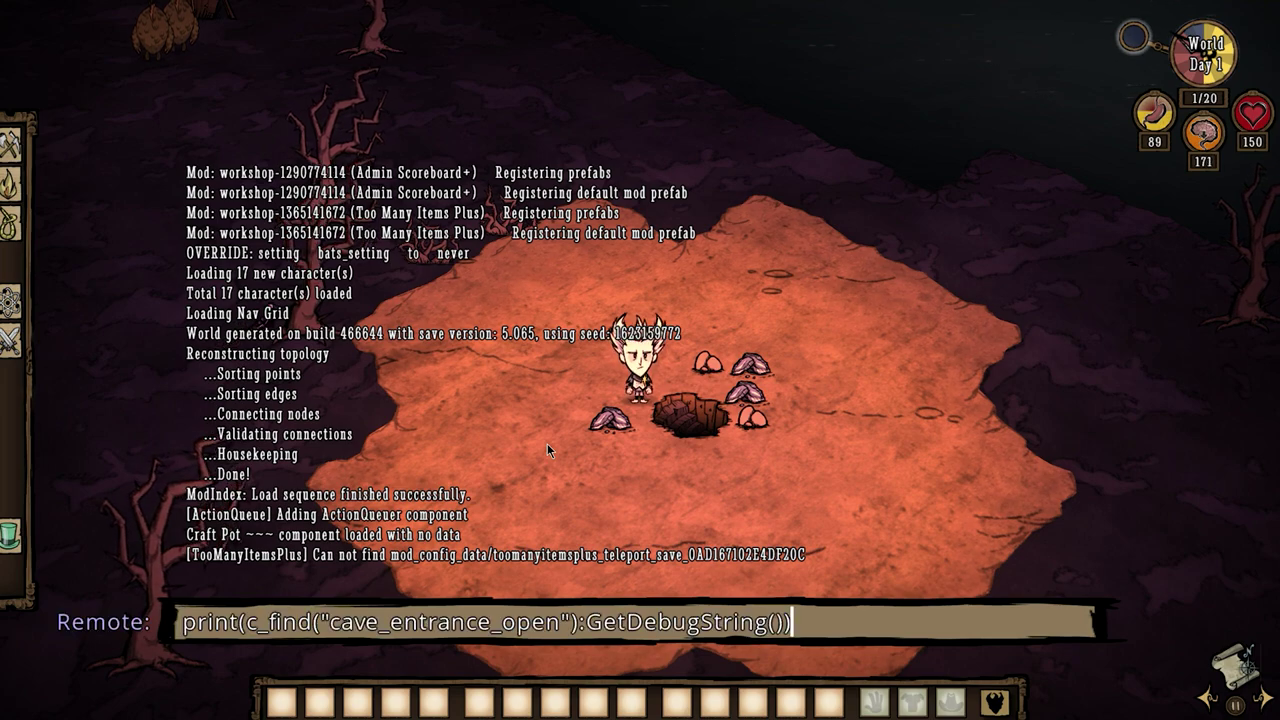
key("Right")
key("Right")
key("Right")
key("Right")
key("Right")
key("Right")
key("Right")
key("Right")
key("Right")
key("Right")
key("Right")
key("Right")
key("Right")
key("Right")
key("Right")
key("Right")
key("Right")
key("Right")
key("Right")
key("Right")
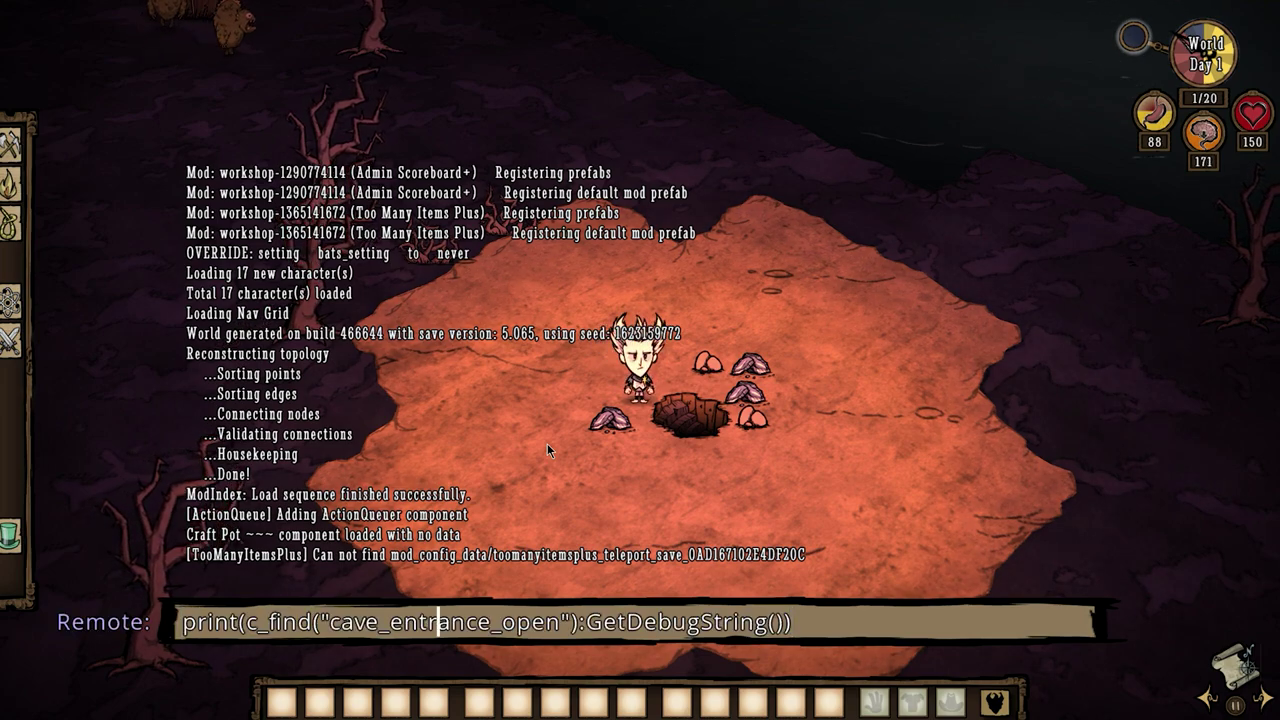
key("Right")
key("Right")
key("Right")
key("Right")
key("Right")
key("Right")
key("Right")
key("Right")
key("Right")
key("Right")
key("Right")
key("Right")
key("Right")
key("Right")
key("Right")
key("Right")
key("Right")
key("Right")
key("Right")
key("Right")
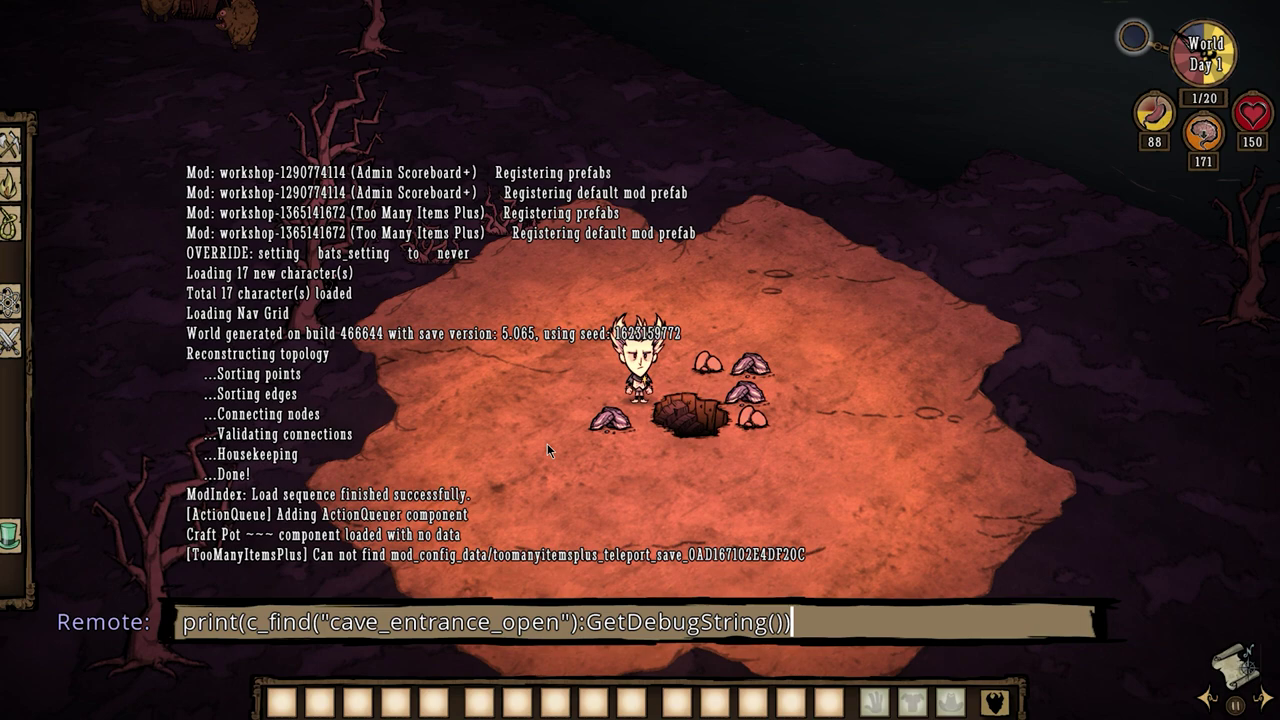
key("Return")
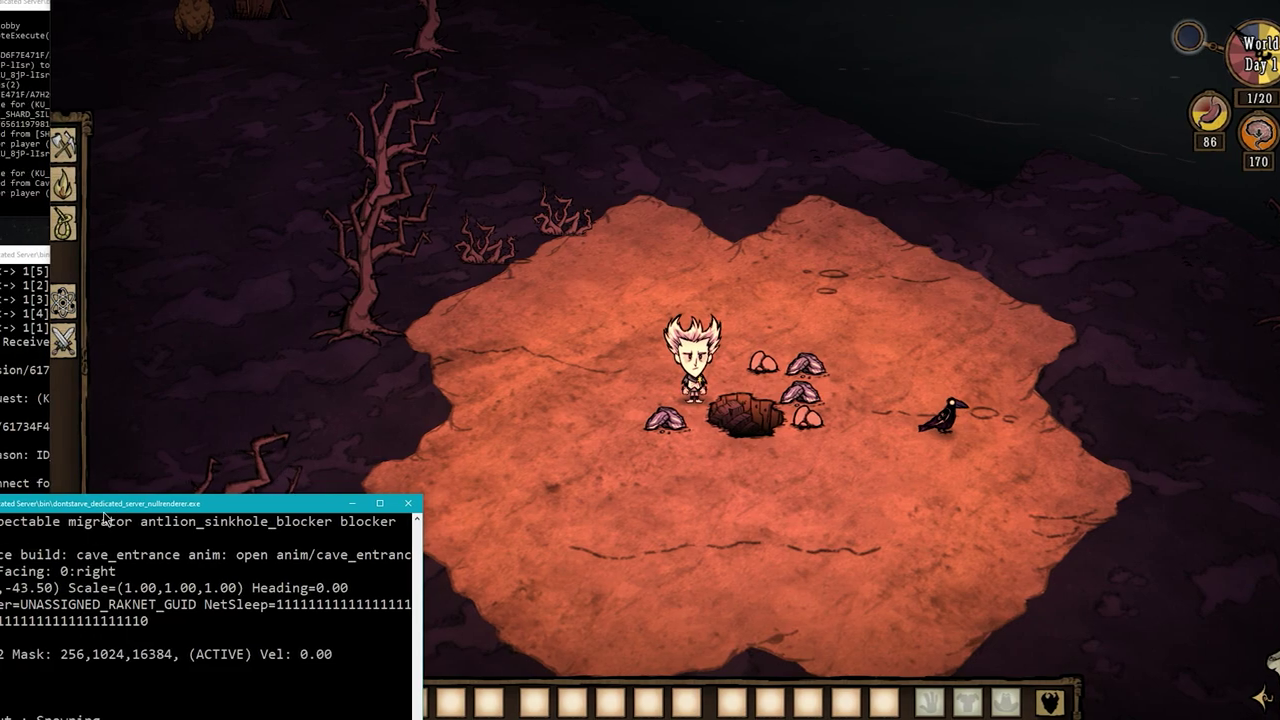
left_click_drag(150, 508, 163, 210)
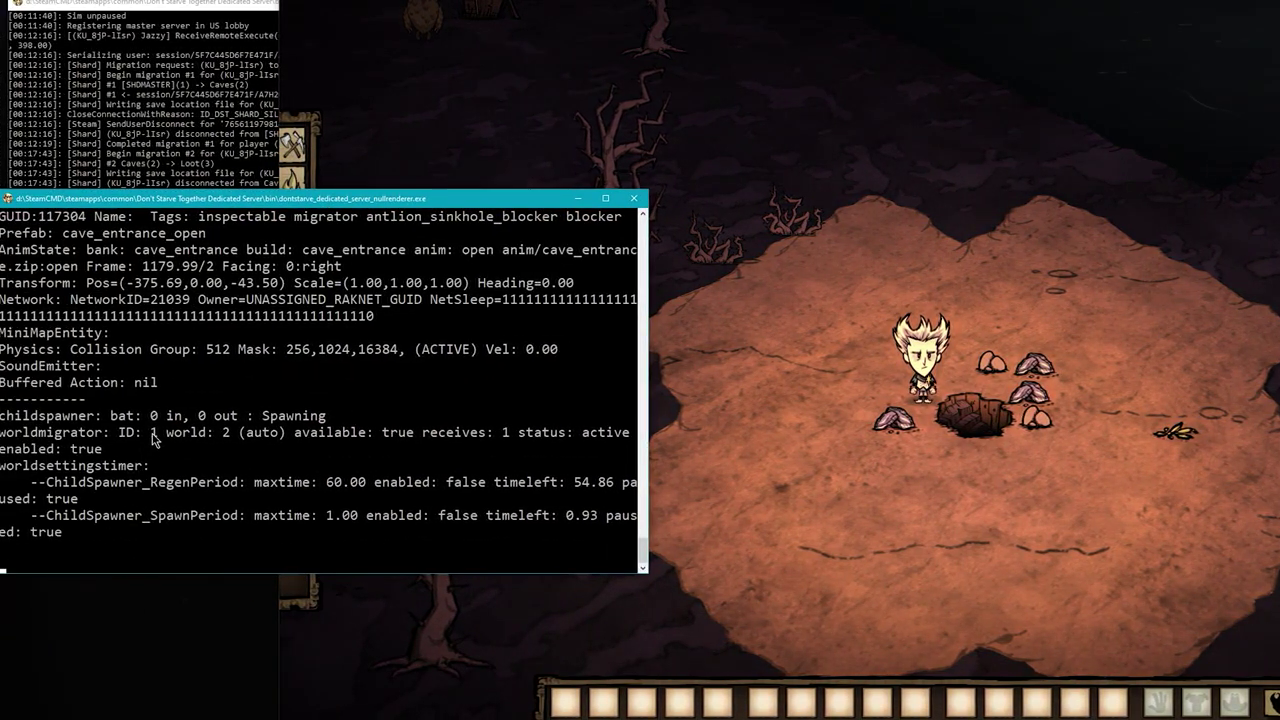
Delete the nearby open cave entrance using the item and command panel.
left_click(932, 464)
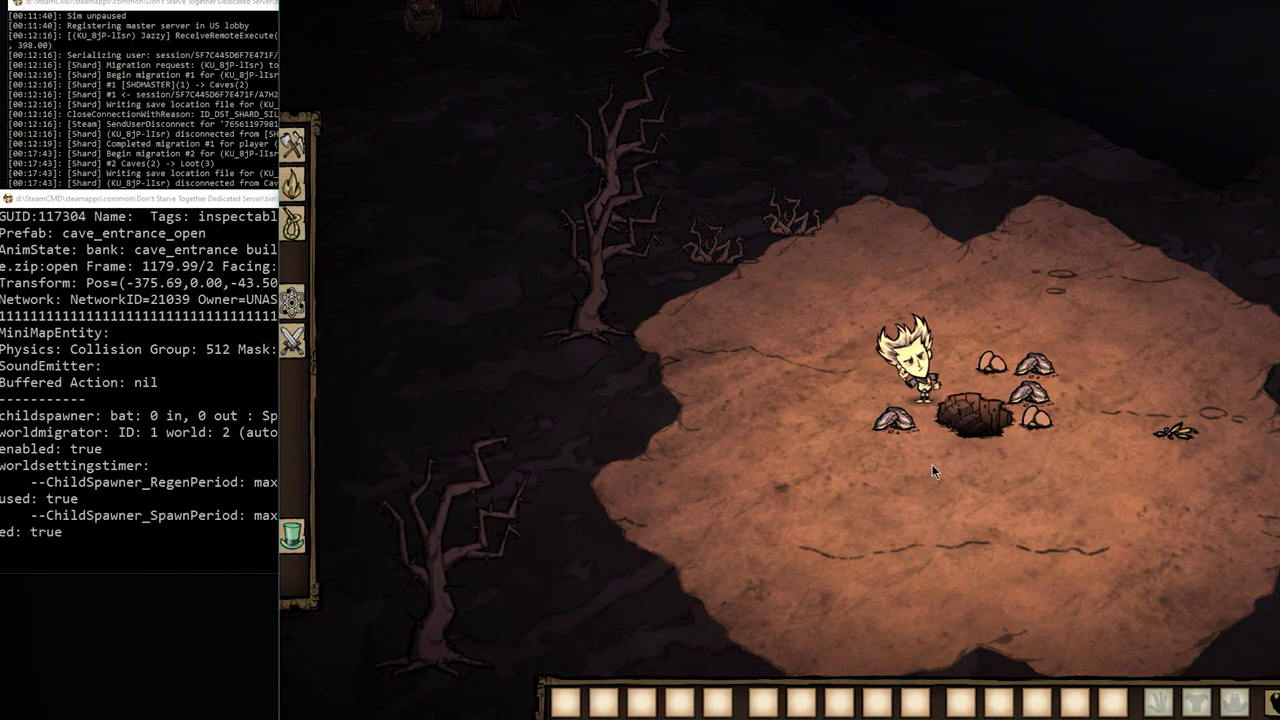
key("t")
left_click(873, 277)
Teleport to the next cave entrance with c_gonext("cave_entrance").
key("t")
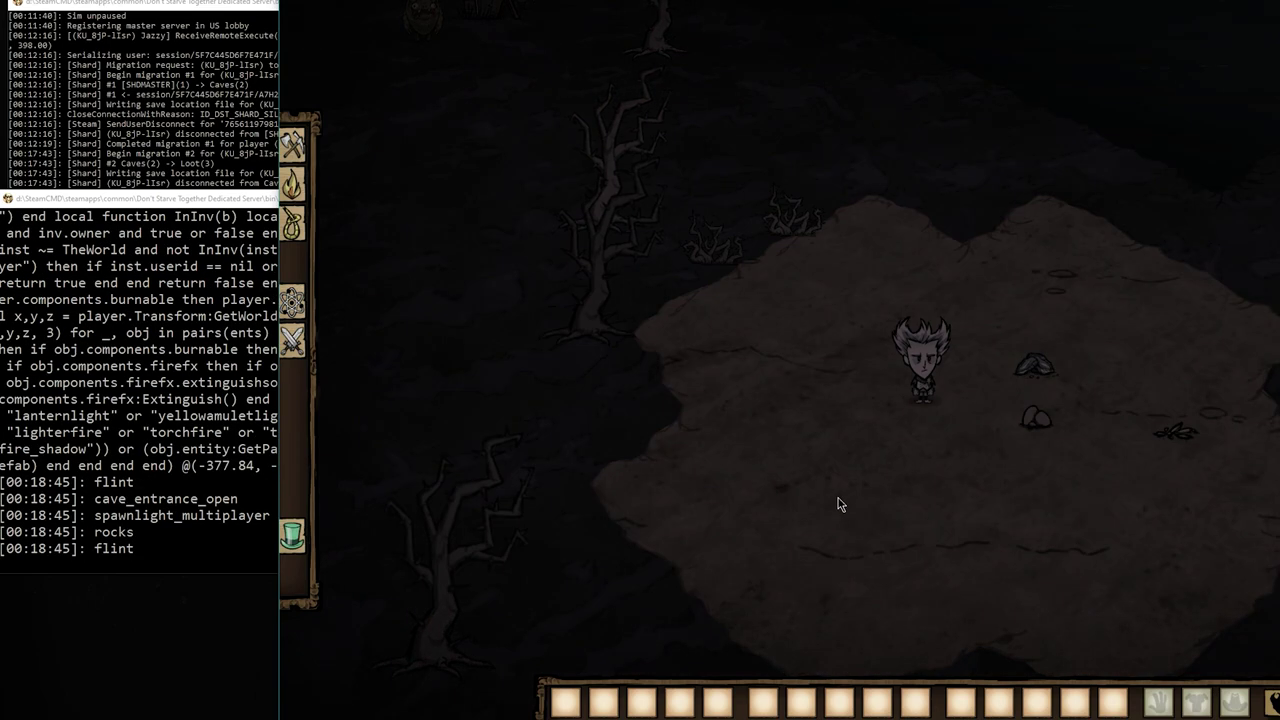
key("grave")
type("c")
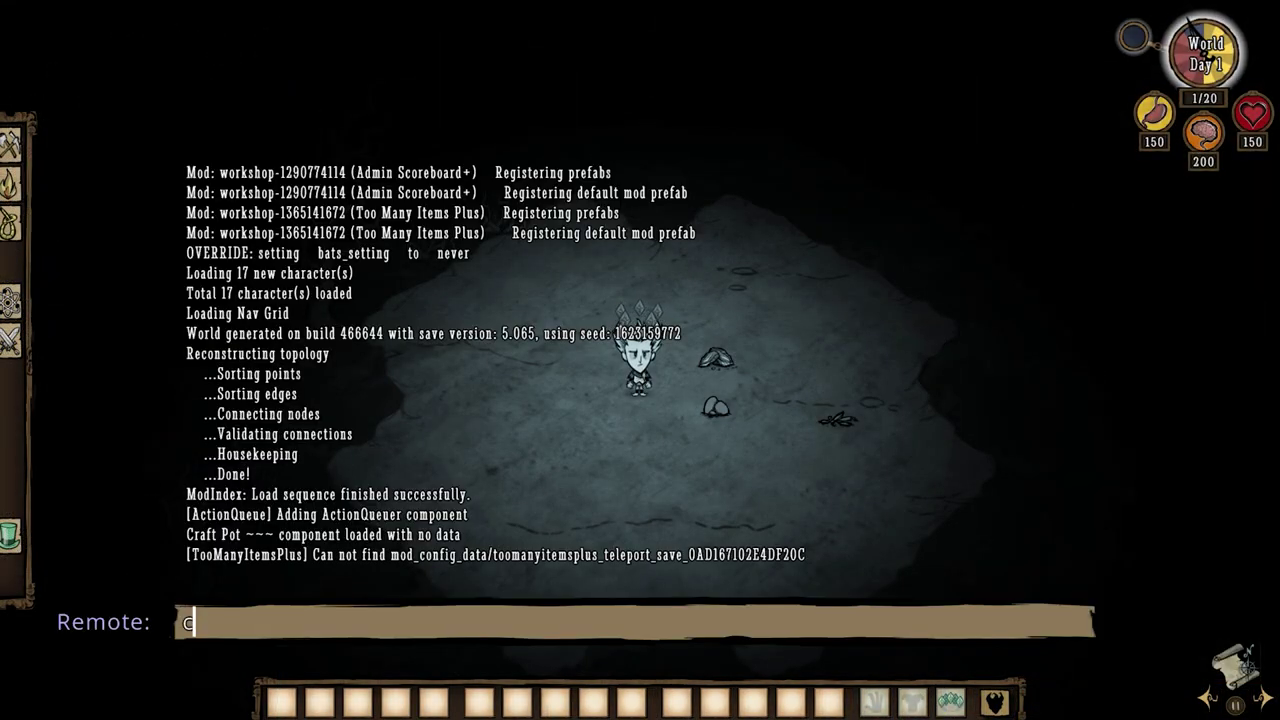
type("_gonext(\"cave_ent")
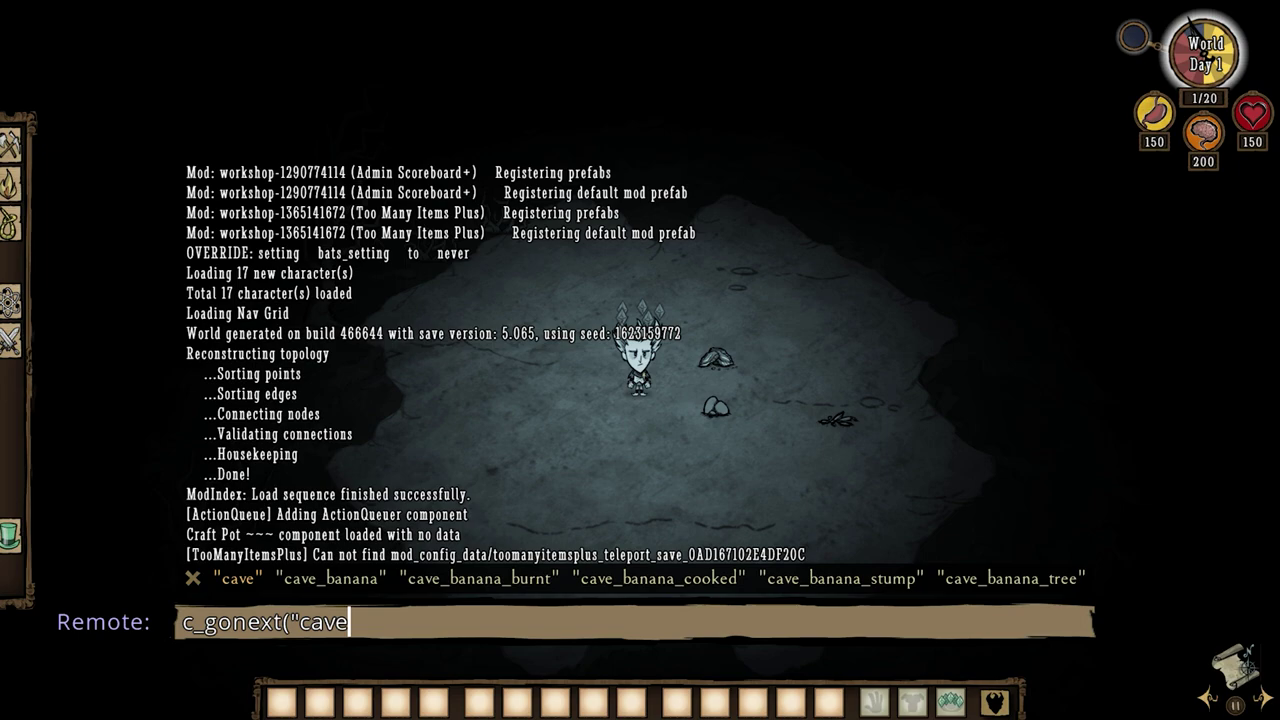
type("rance\")")
key("Return")
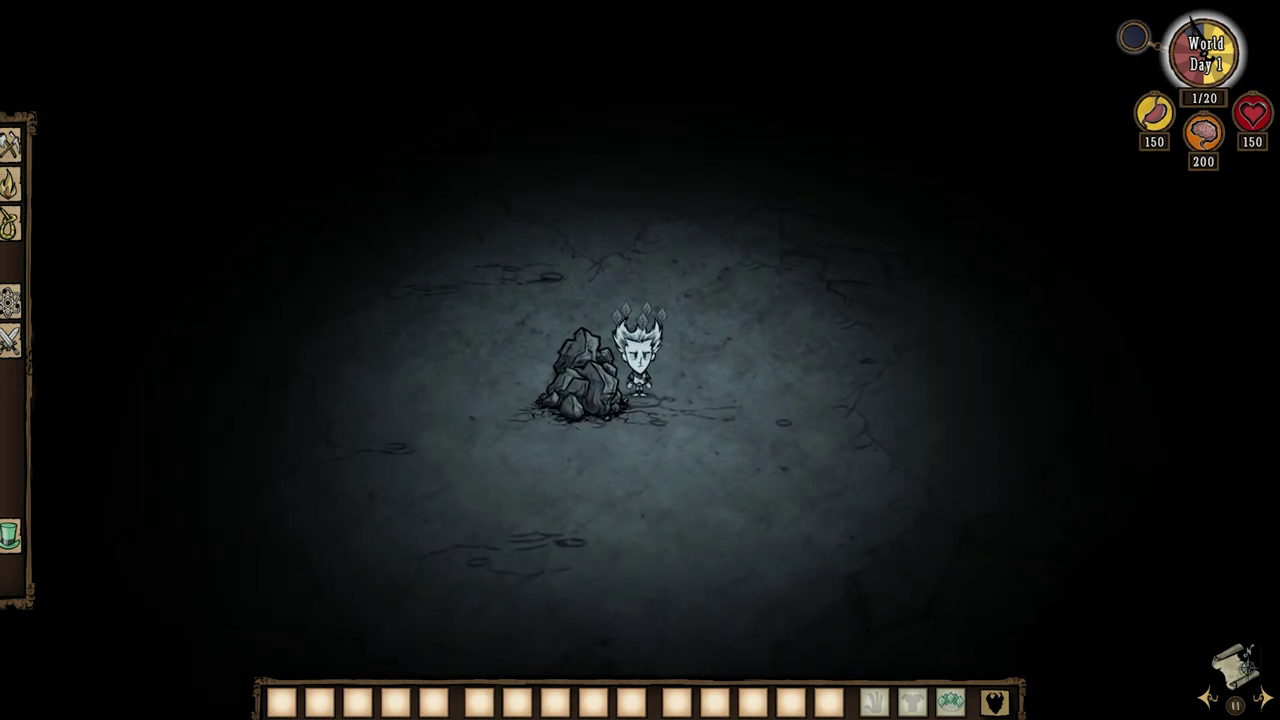
Print this plugged sinkhole's debug info with c_find("cave_entrance"):GetDebugString().
key("grave")
type("print(c_find(\"cave_entrance_open\"):GetDebugString())")
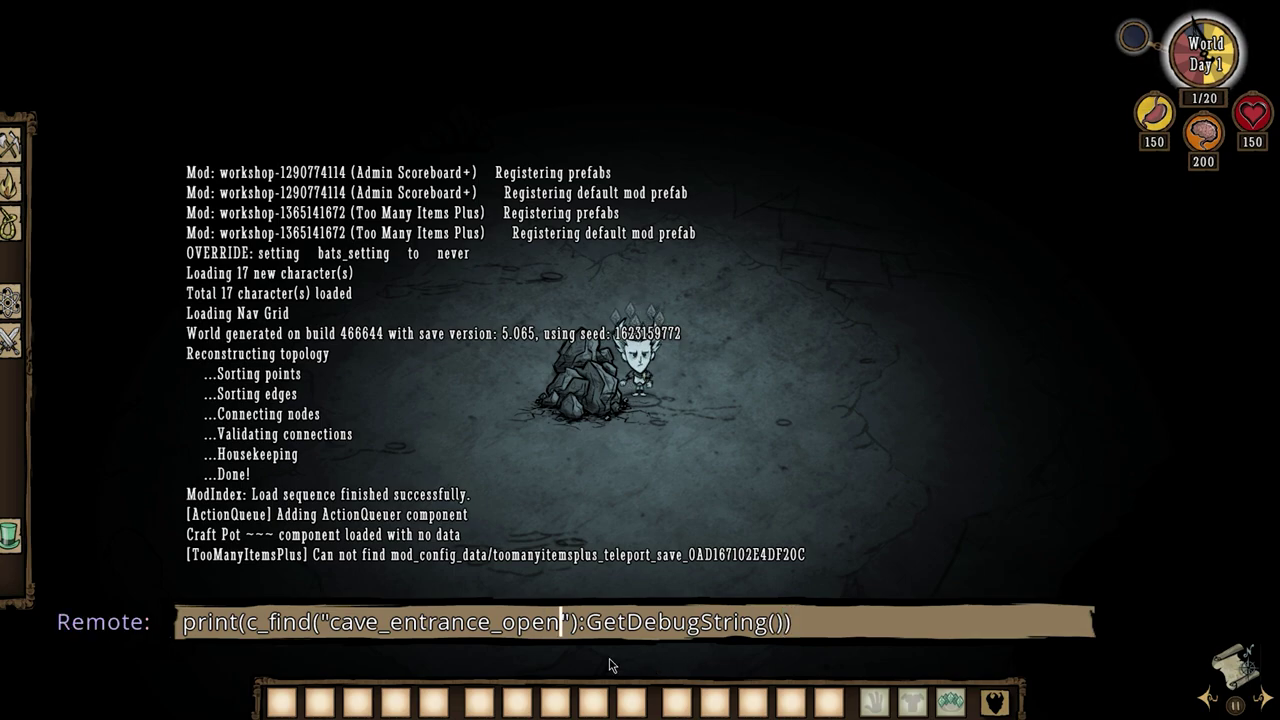
key("BackSpace")
key("BackSpace")
key("BackSpace")
key("BackSpace")
key("BackSpace")
key("BackSpace")
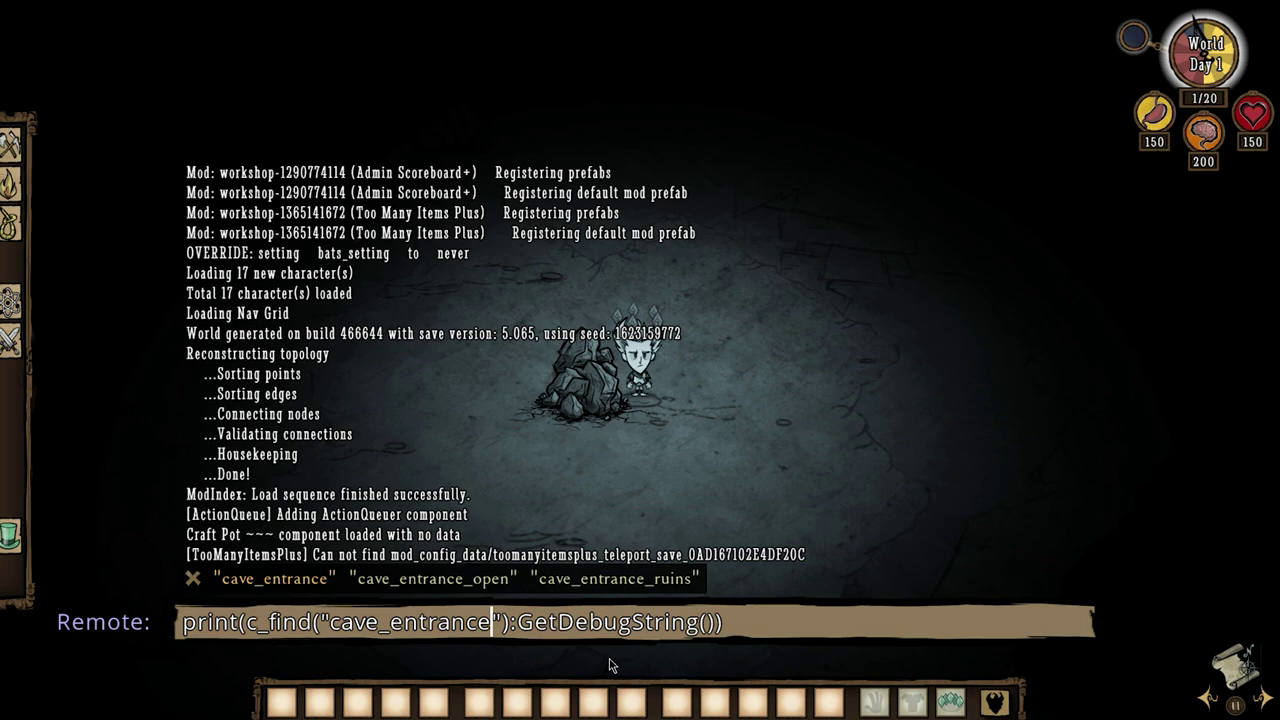
key("Tab")
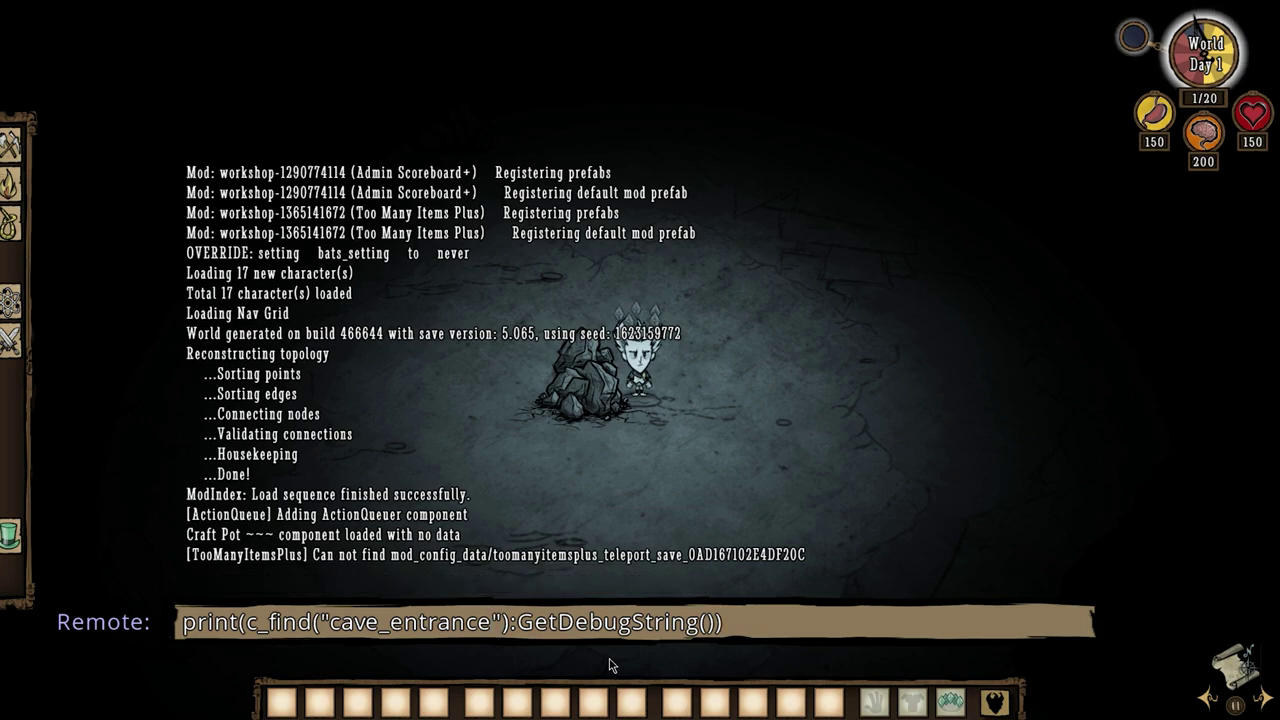
key("Return")
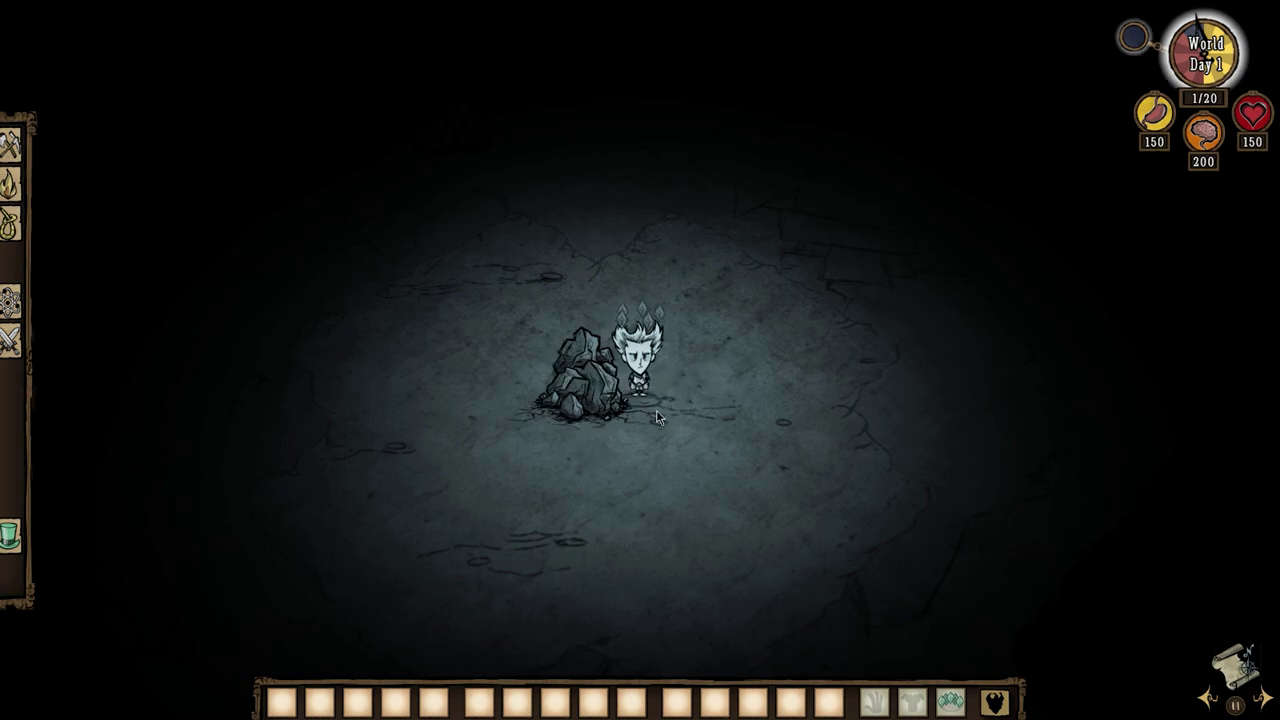
Jump to another cave entrance and print its debug string.
key("grave")
key("Up")
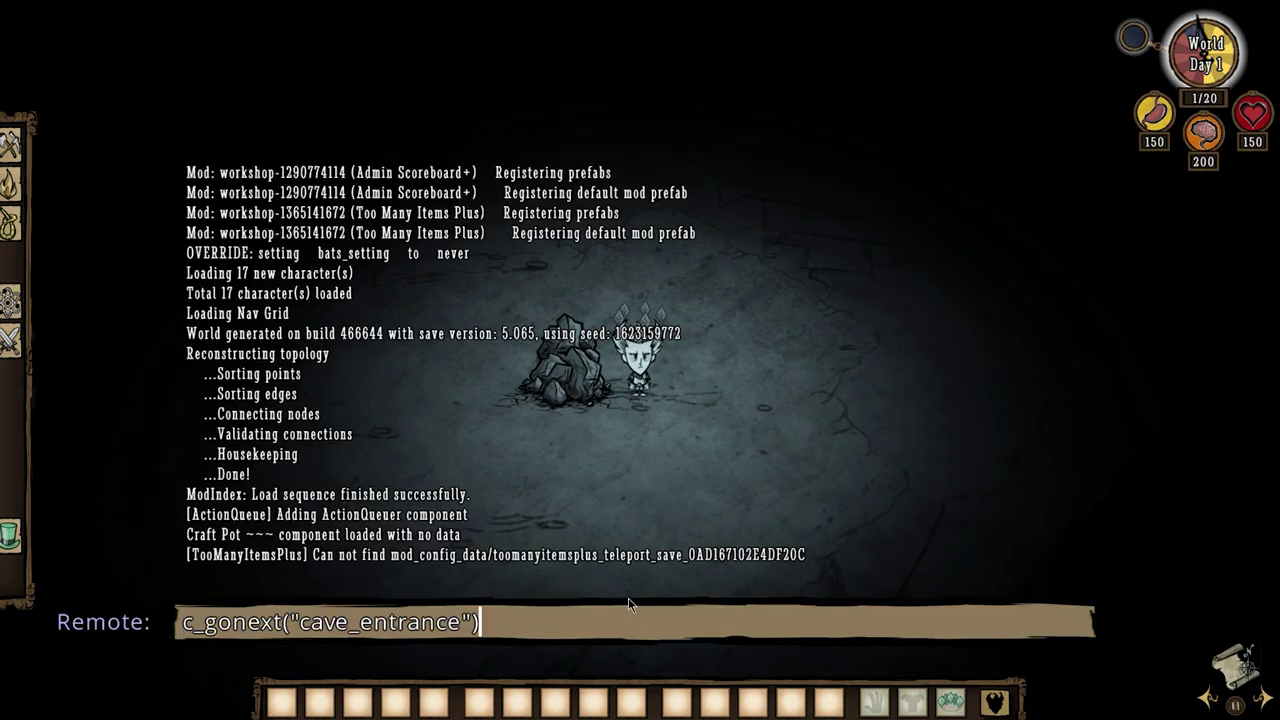
key("Up")
key("Return")
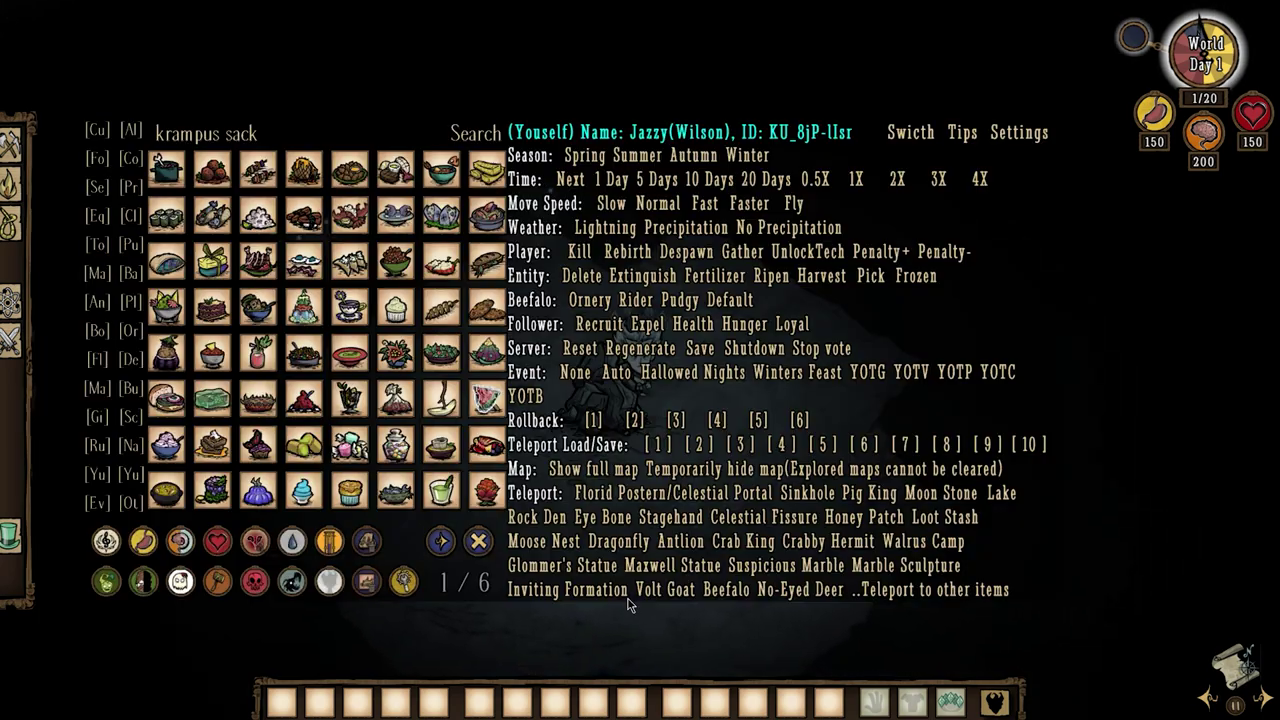
key("t")
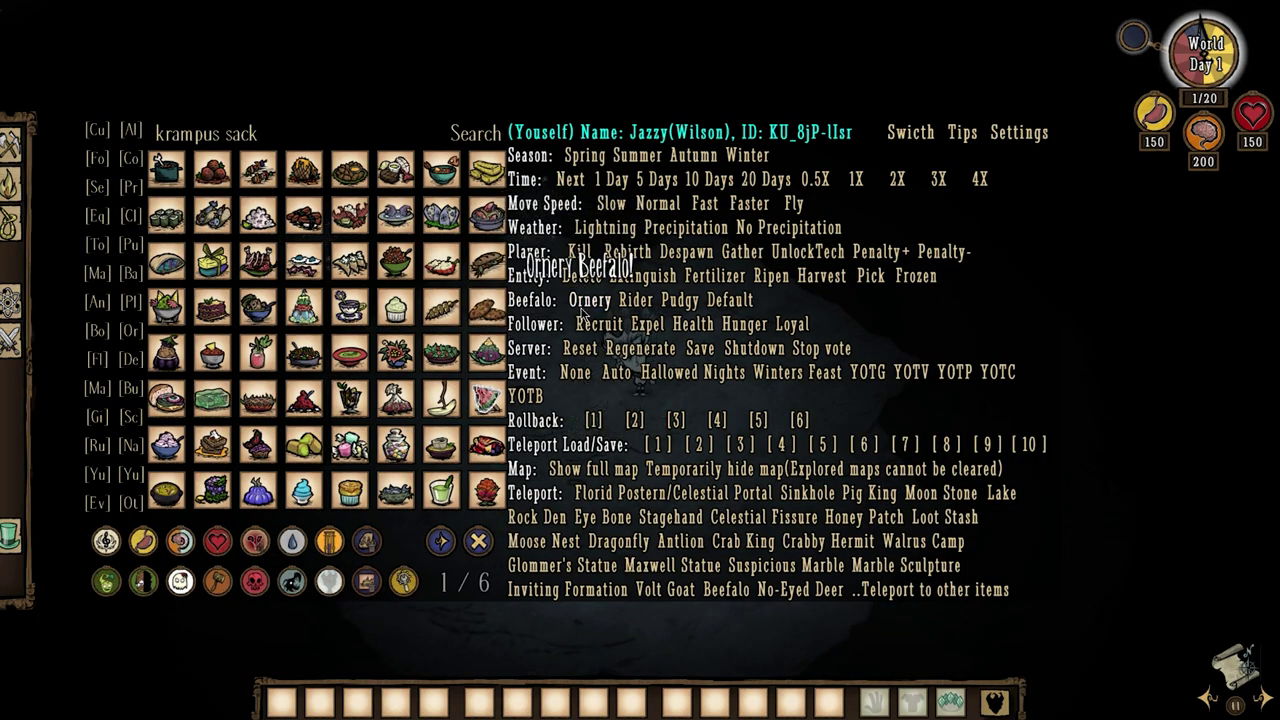
key("t")
key("grave")
key("Up")
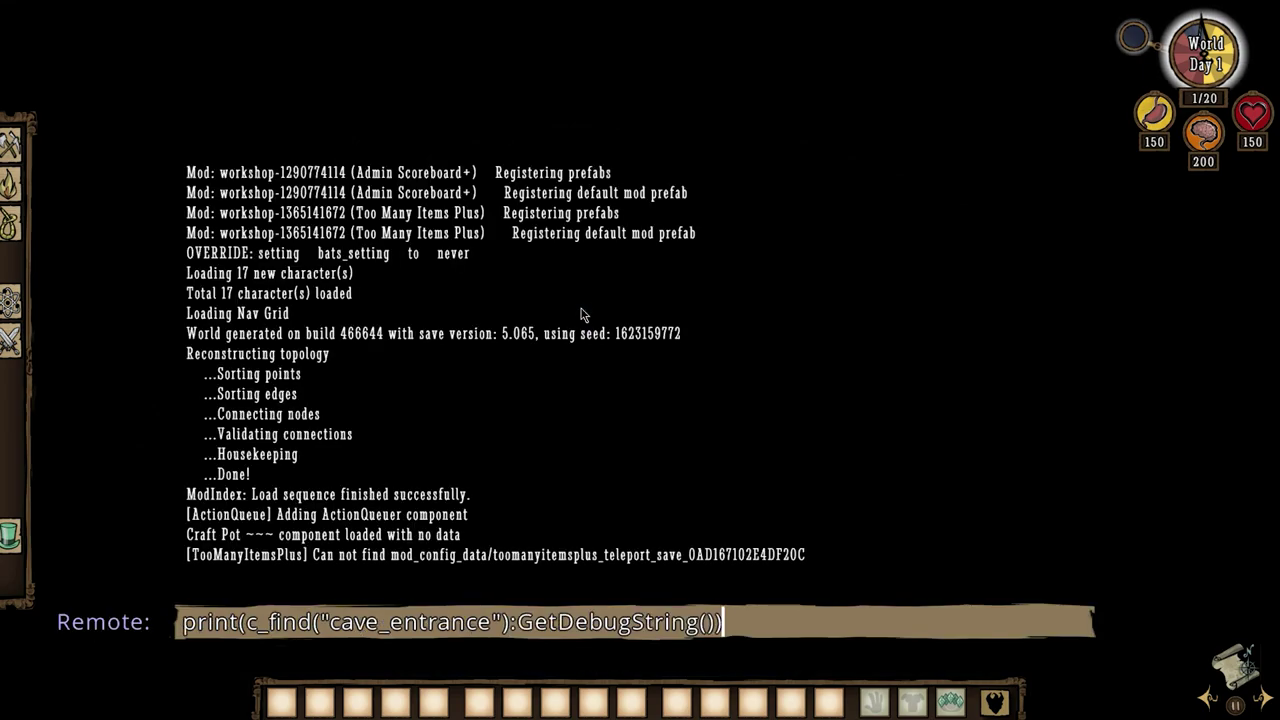
key("Return")
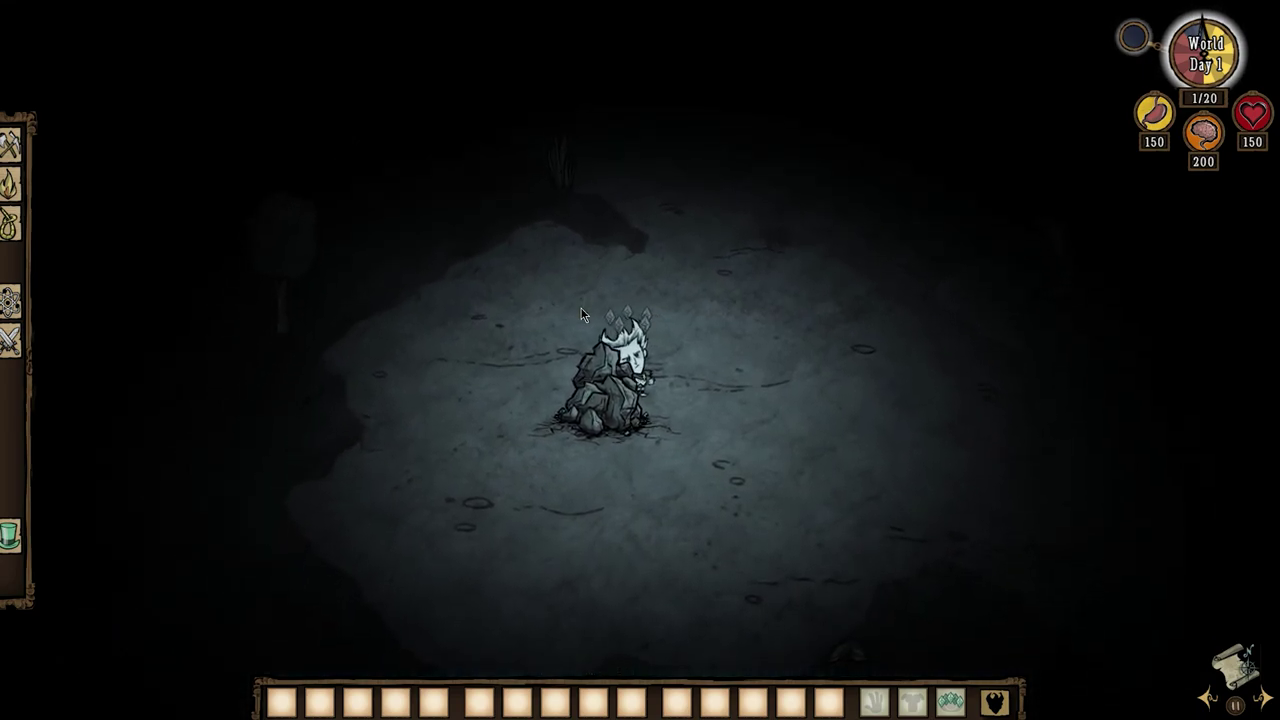
Hop through several more cave entrances by rerunning the recalled teleport command.
key("t")
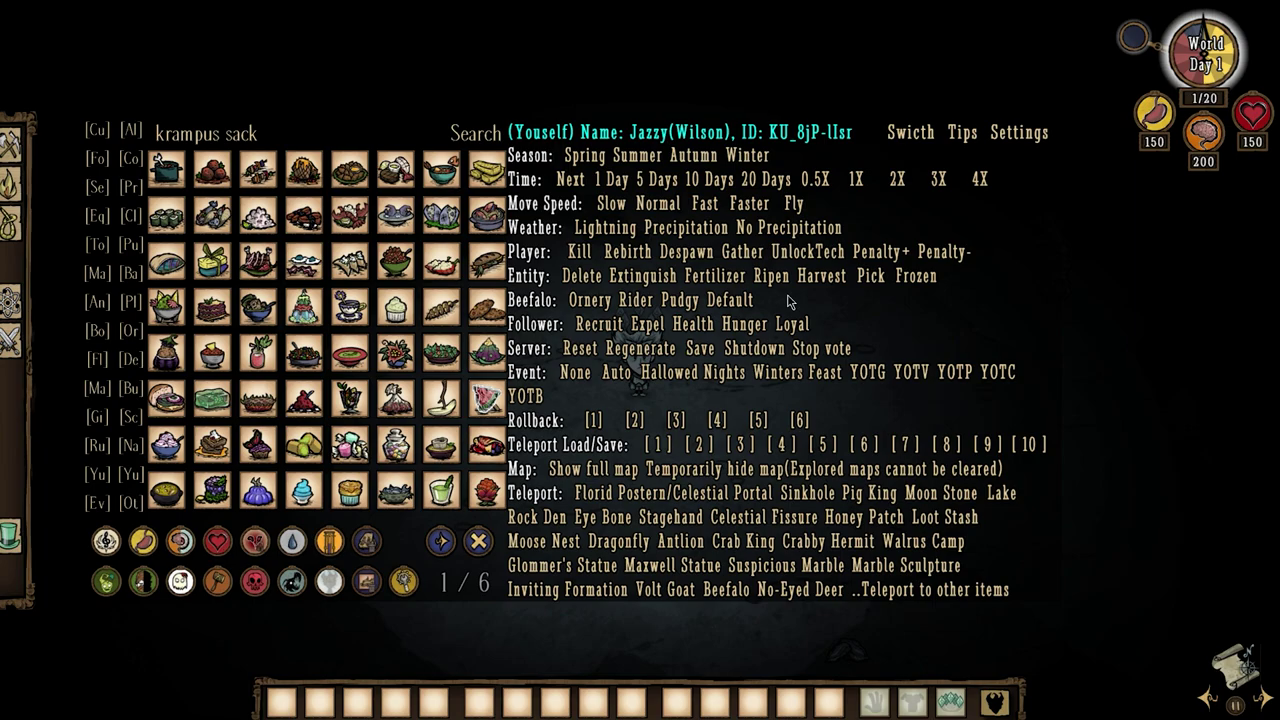
key("grave")
key("Up")
key("Return")
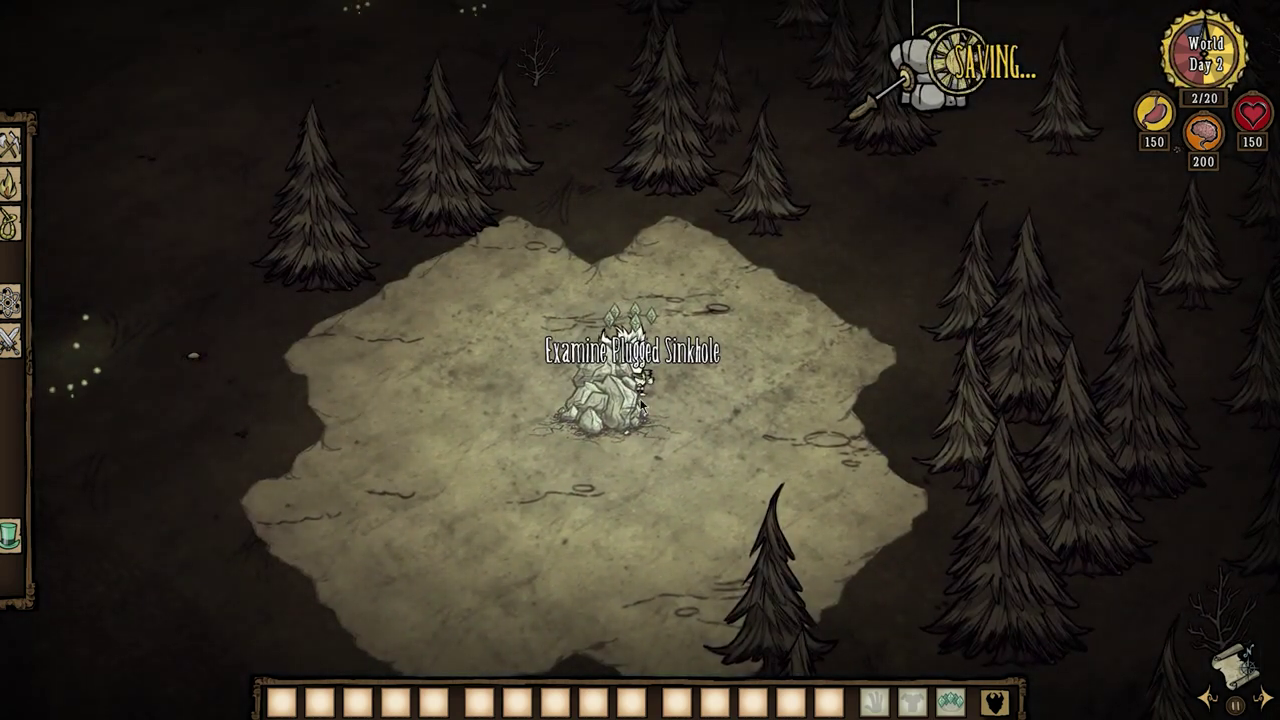
key("grave")
key("Up")
key("Up")
key("Down")
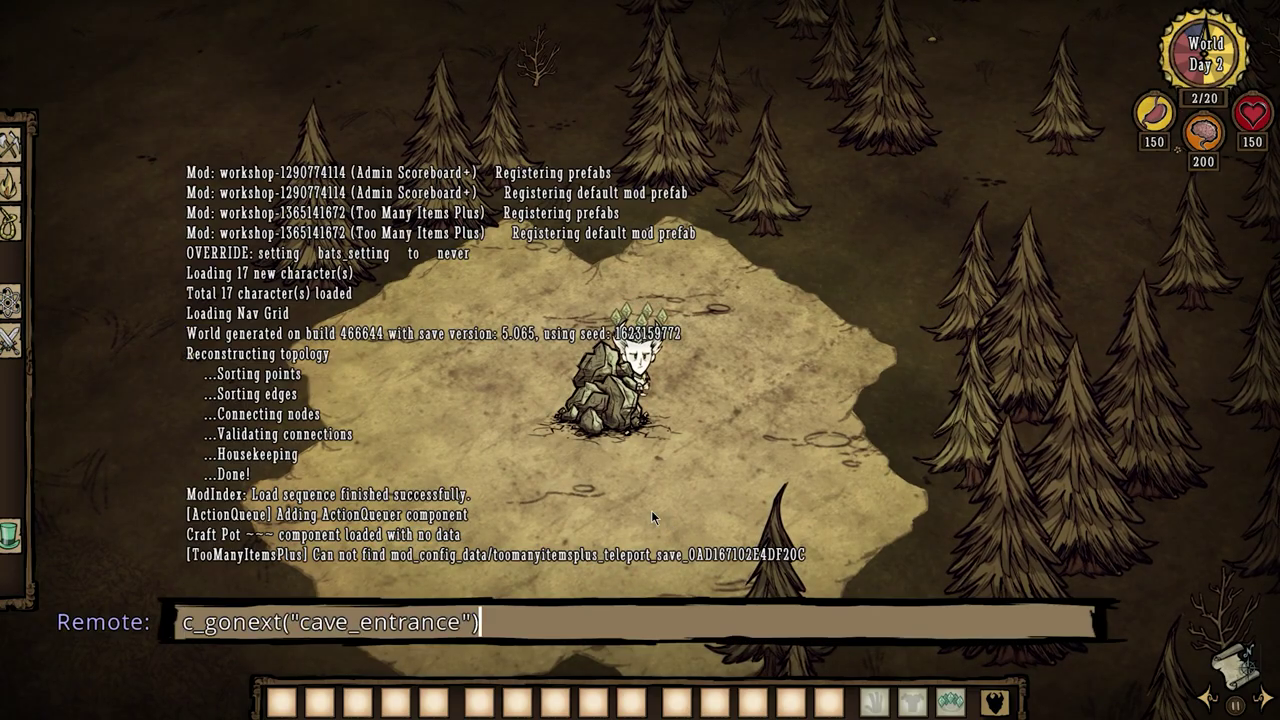
key("Return")
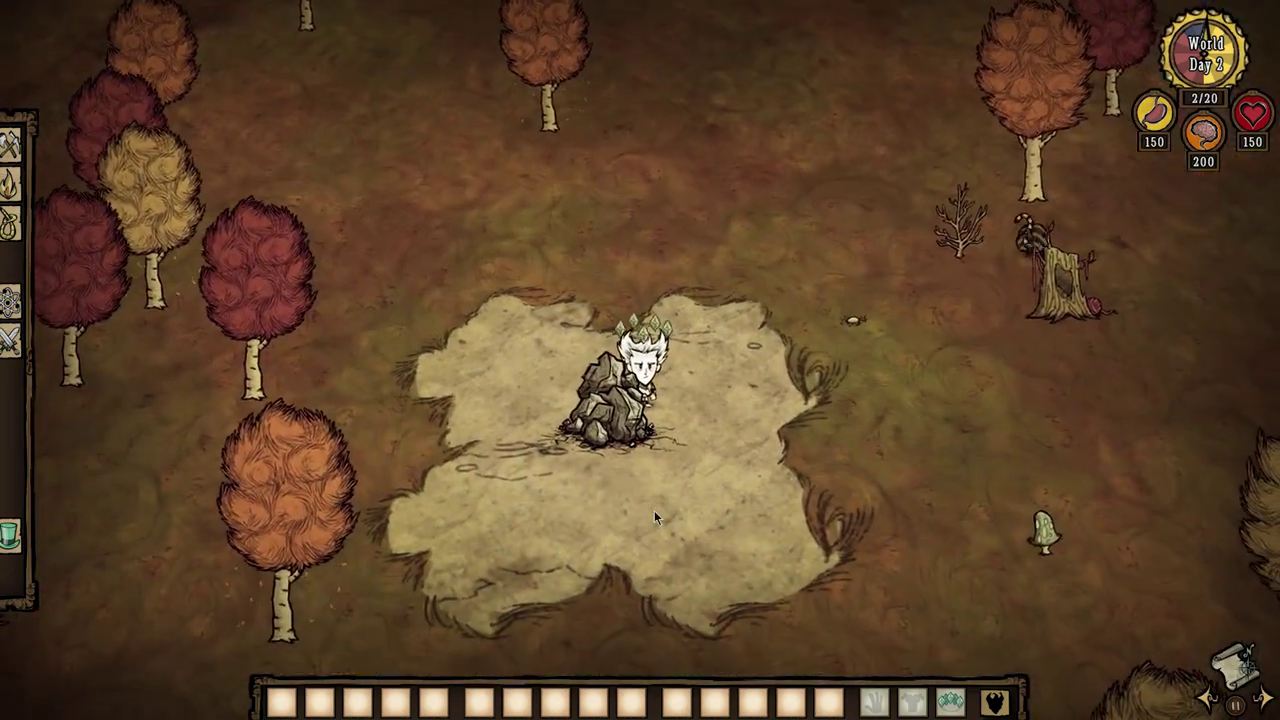
key("t")
key("grave")
key("Up")
key("Up")
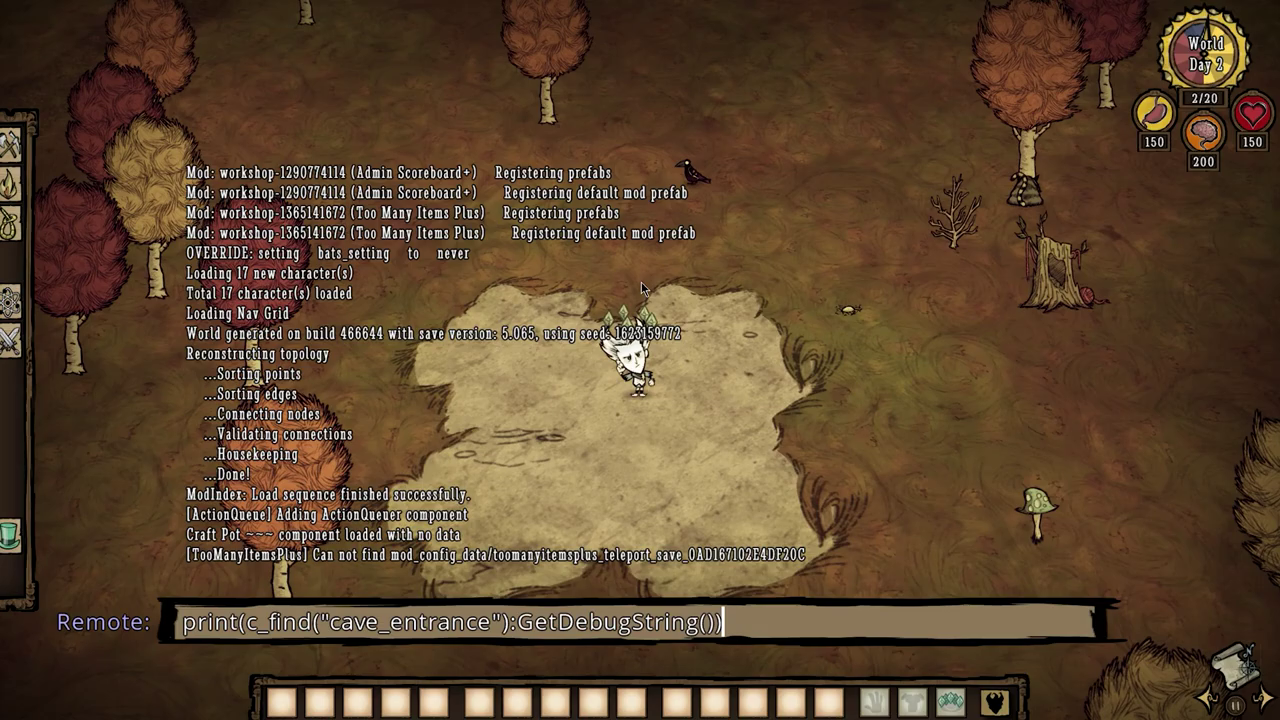
key("Down")
key("Return")
key("grave")
key("Up")
key("Up")
key("Down")
key("Return")
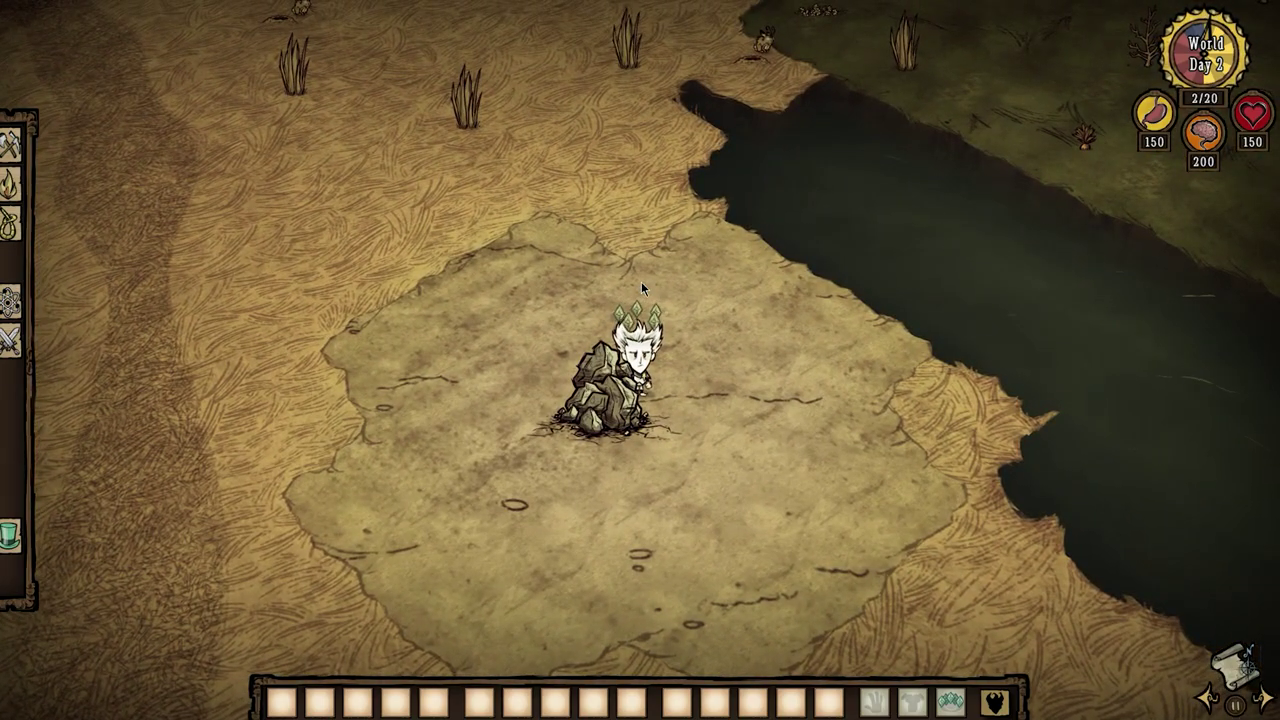
Keep teleporting between sinkholes until standing at one among pine trees.
key("grave")
key("Up")
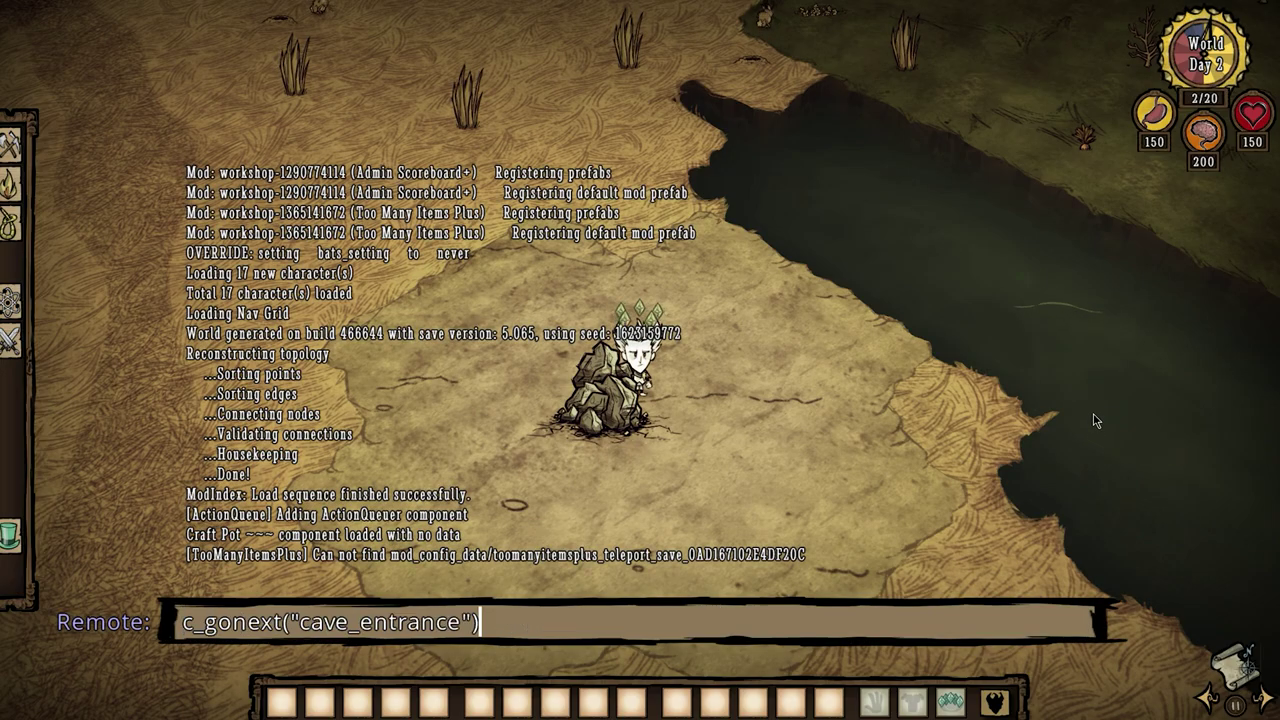
key("Return")
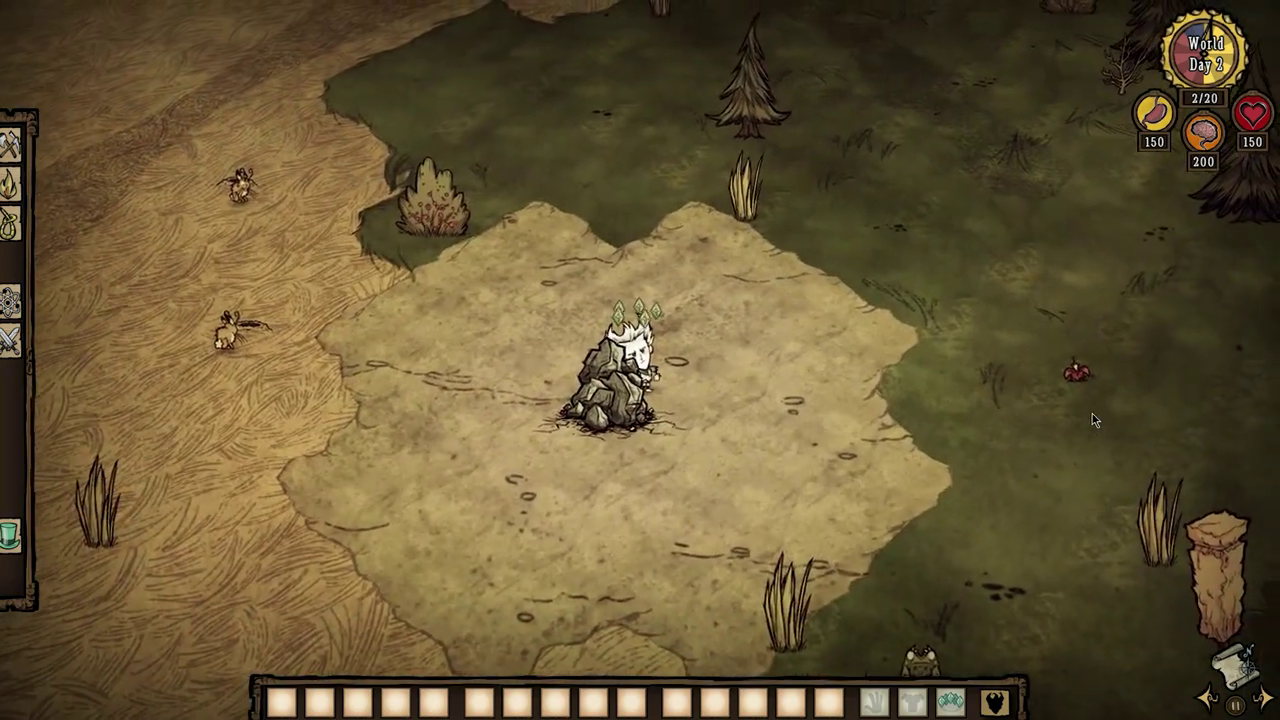
key("grave")
key("Up")
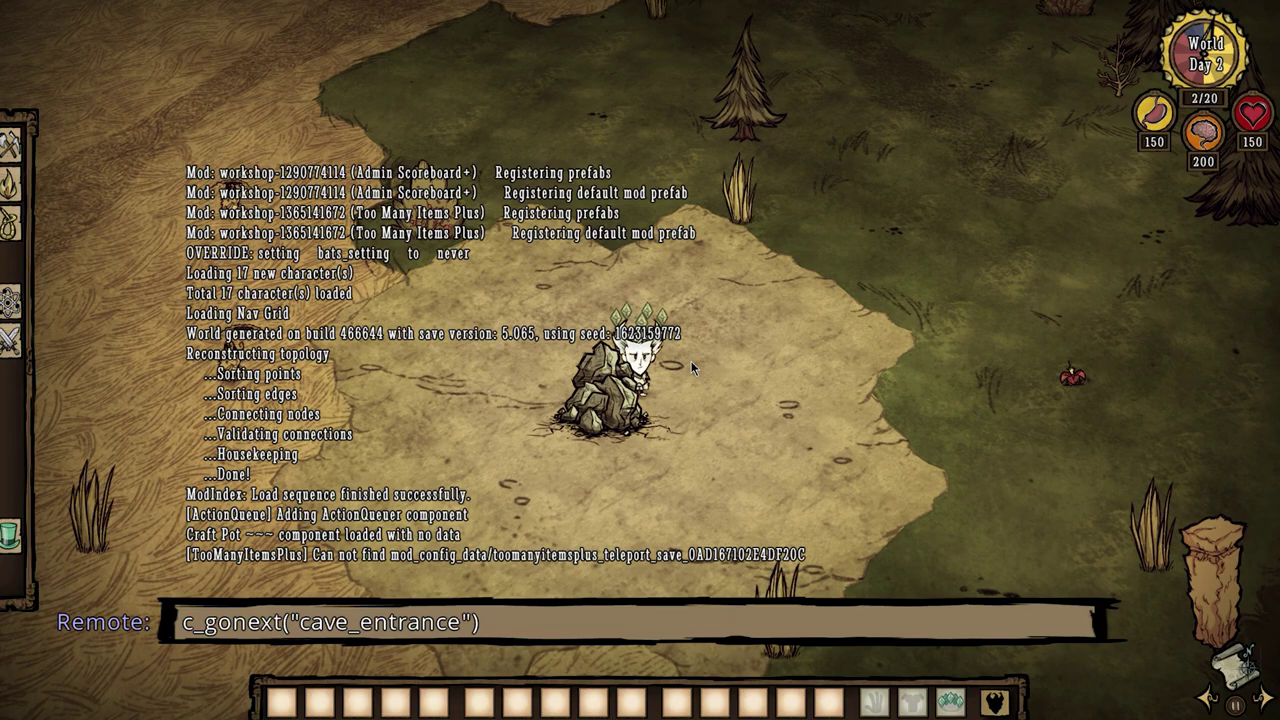
key("Return")
key("grave")
key("Up")
key("Return")
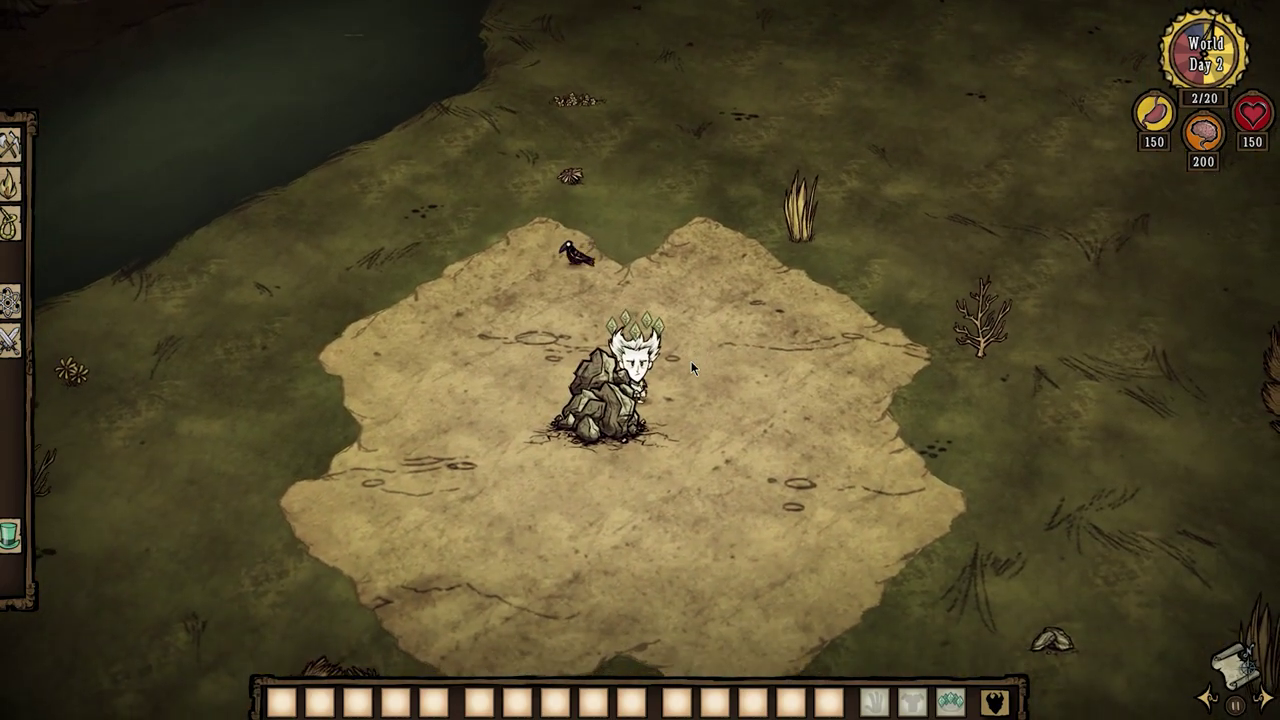
key("t")
key("t")
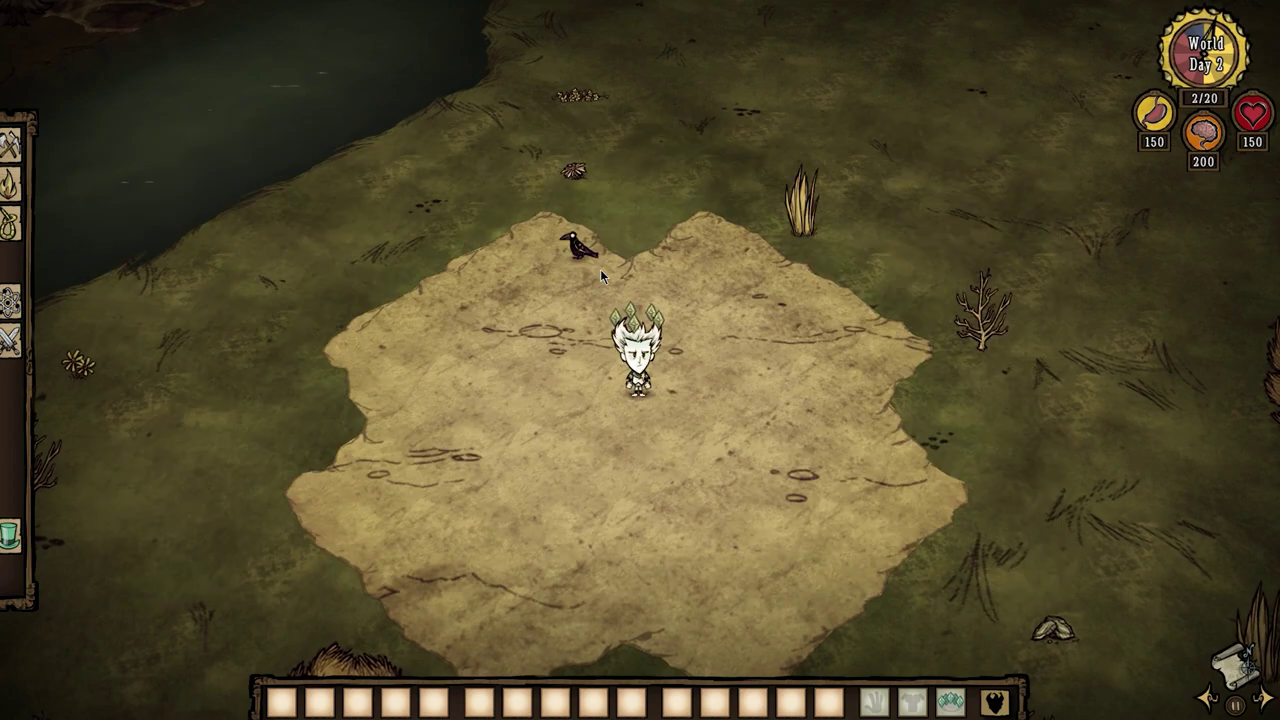
key("grave")
key("Up")
key("Return")
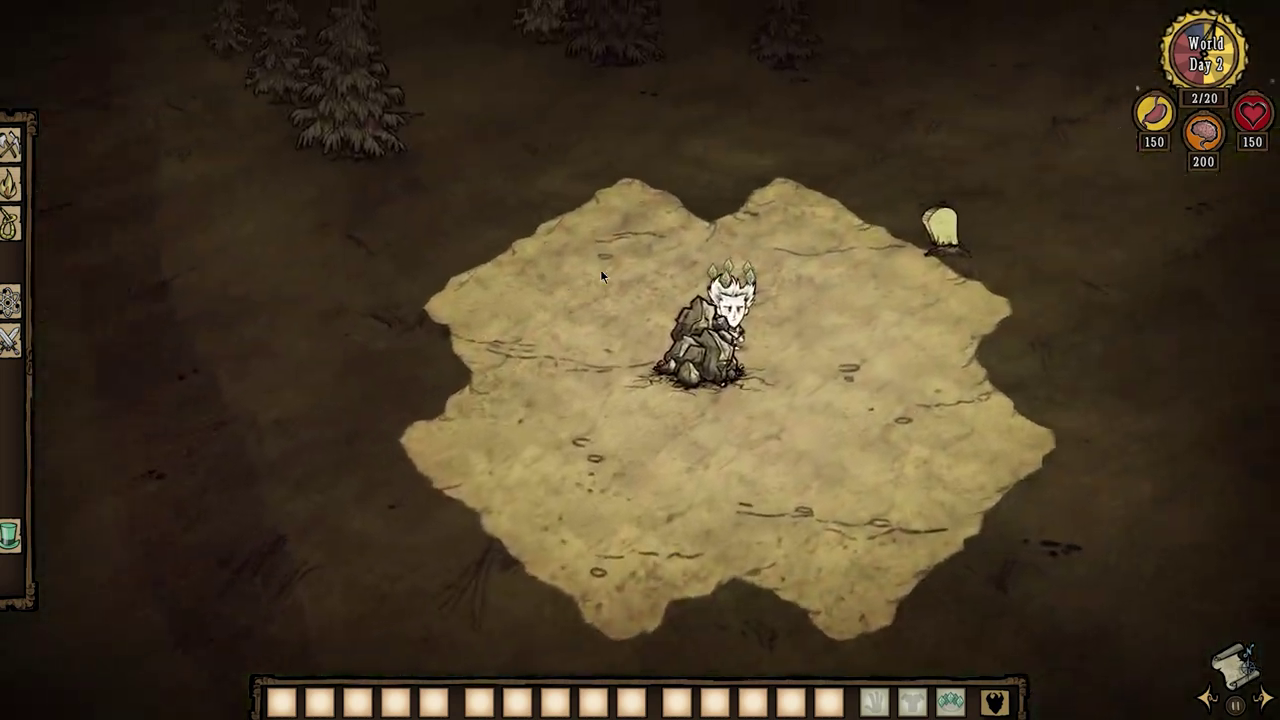
key("Up")
Count the world's cave entrances with c_countprefabs("cave_entrance"), giving 5.
key("Return")
key("grave")
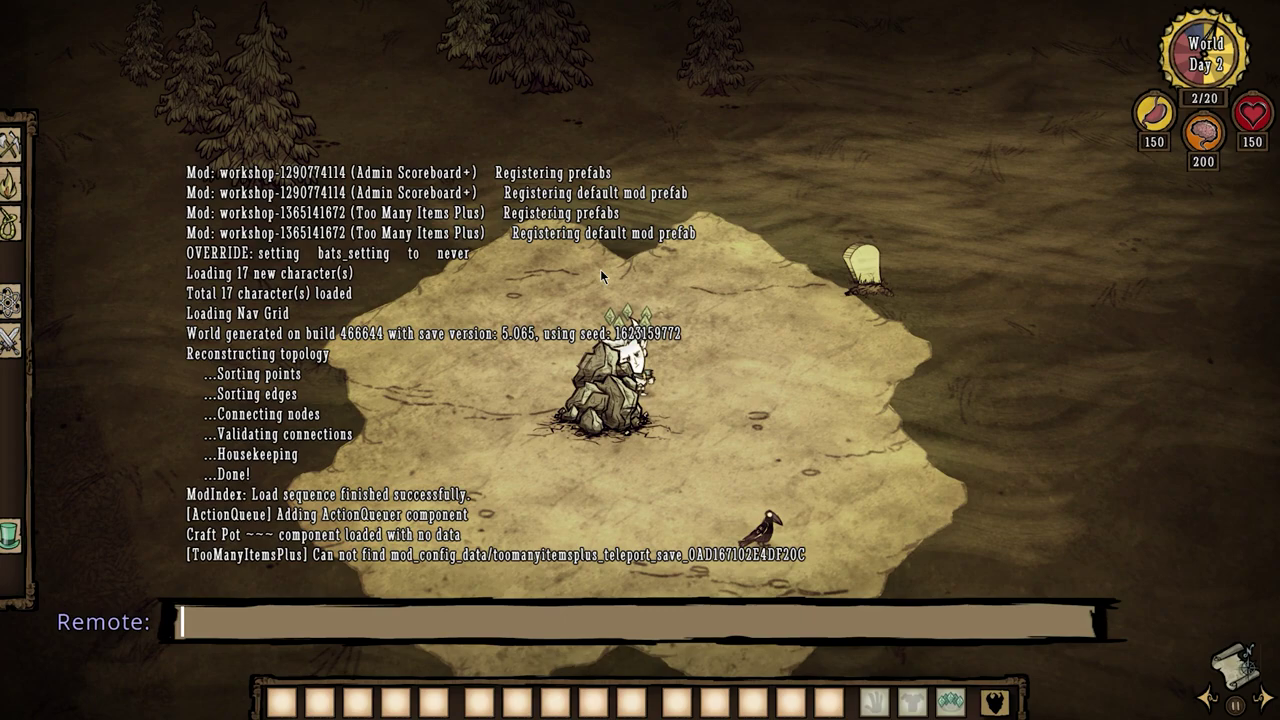
type("c_countprefa")
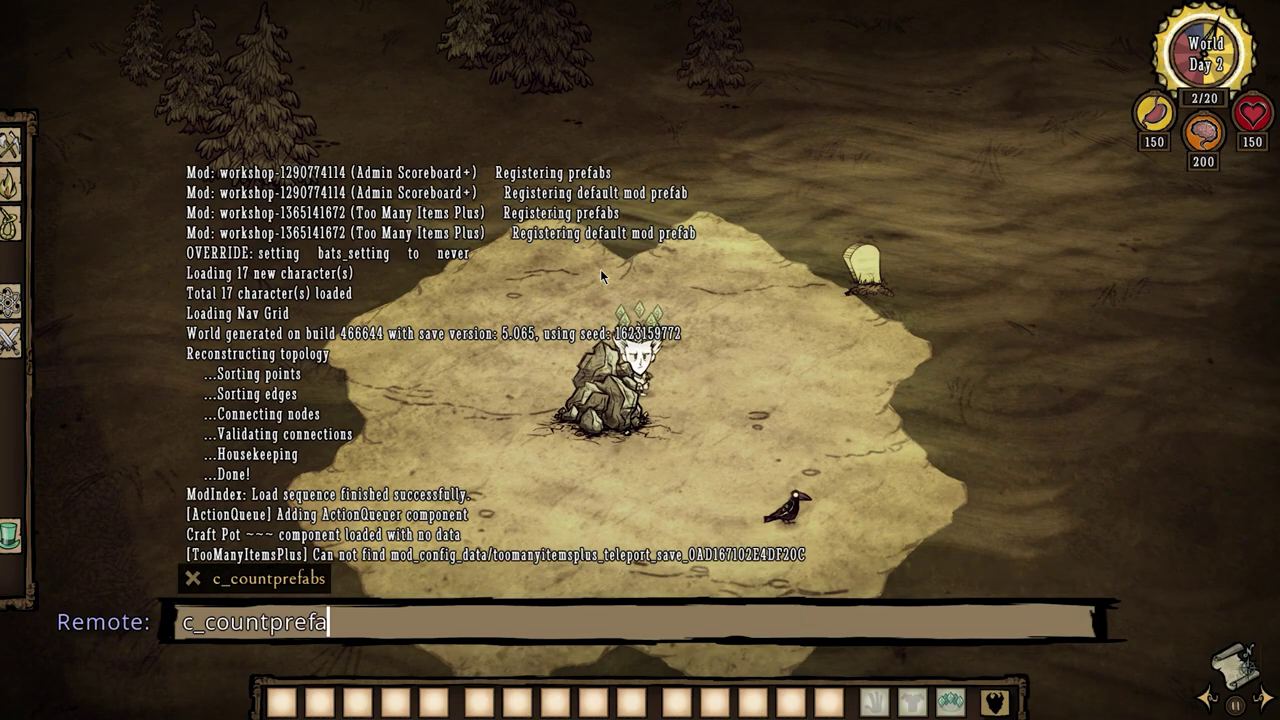
type("bs(\"cave_en")
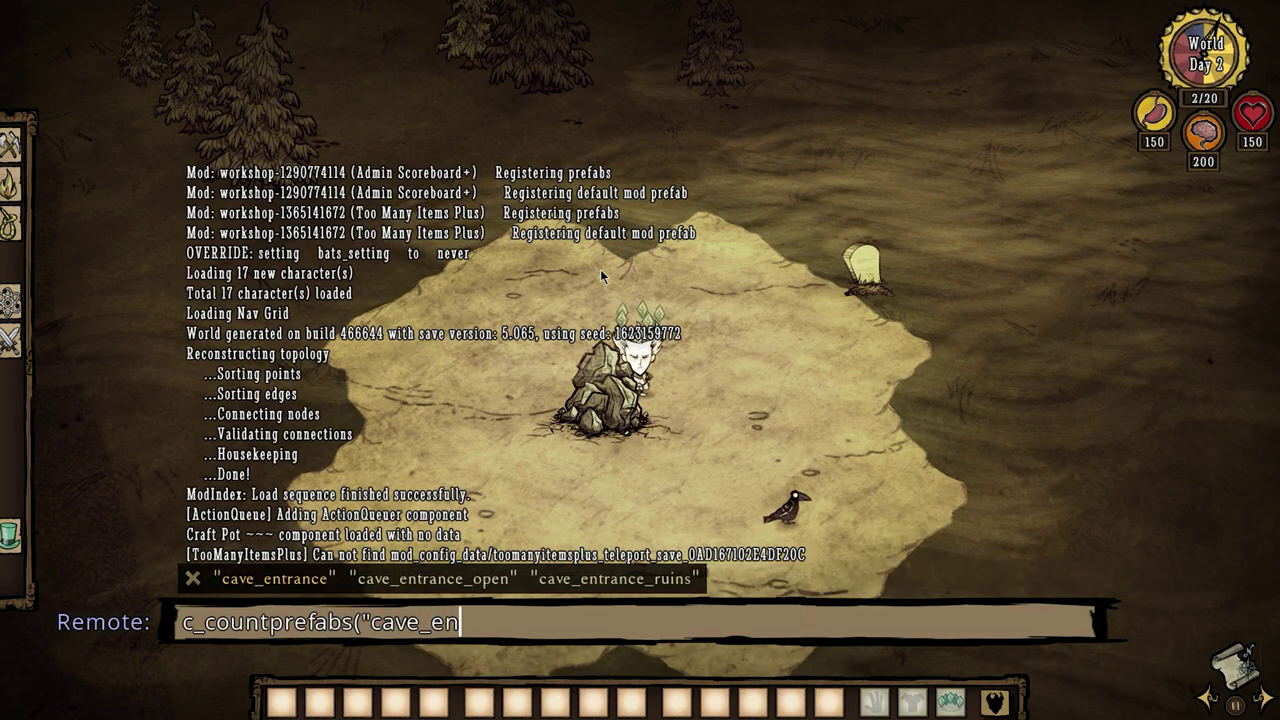
type("trance\")")
key("Return")
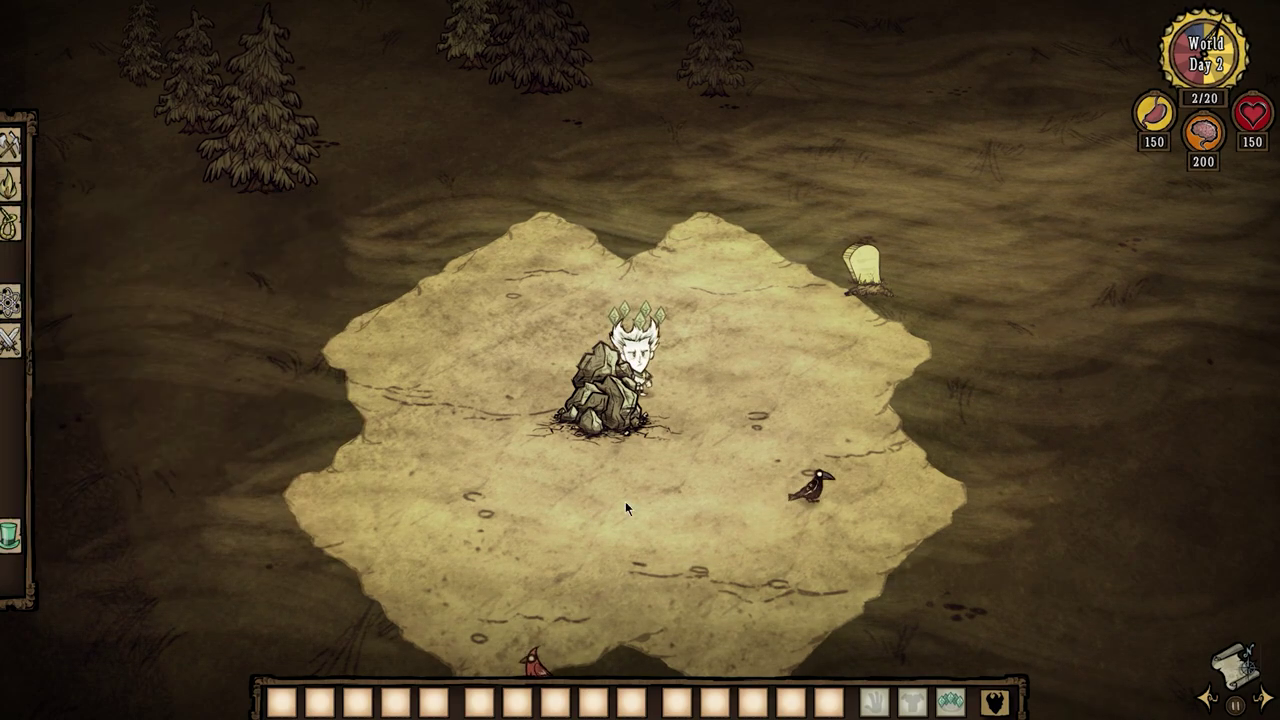
Count open cave entrances with c_countprefabs("cave_entrance_open"), giving 0, then return to the game.
key("grave")
key("Up")
key("Left")
key("Left")
type("_open")
key("Return")
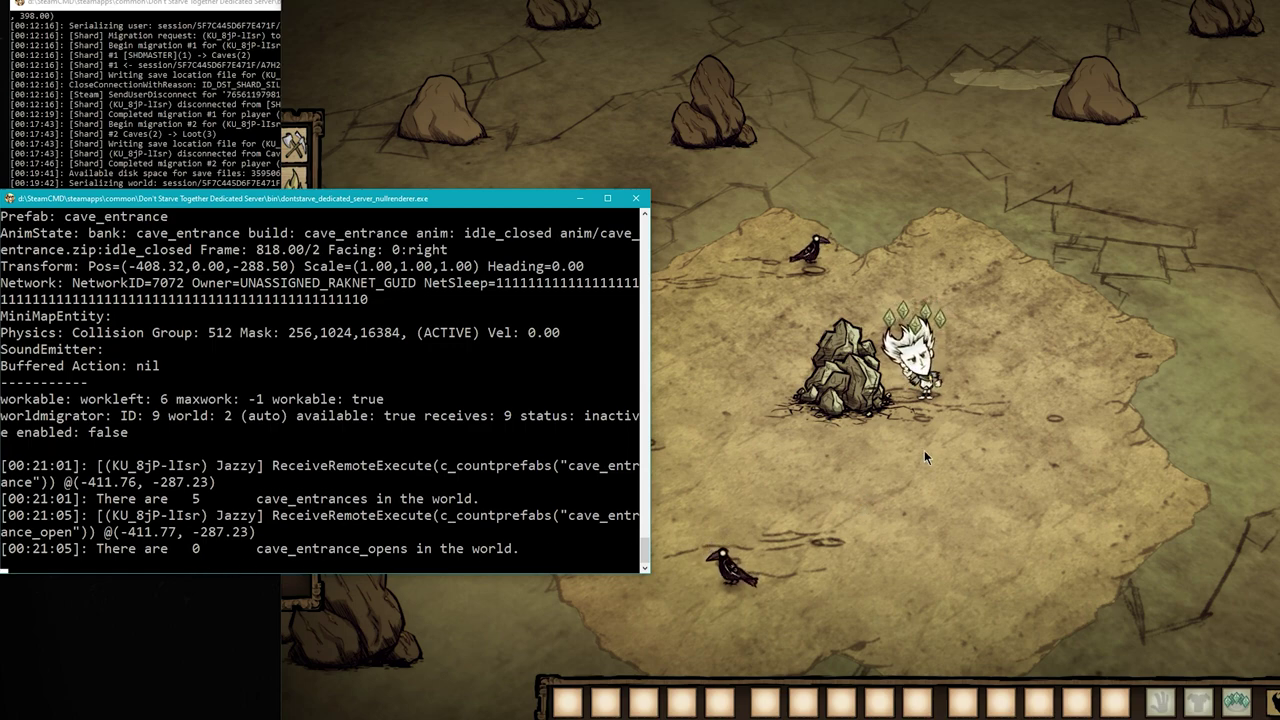
left_click(902, 438)
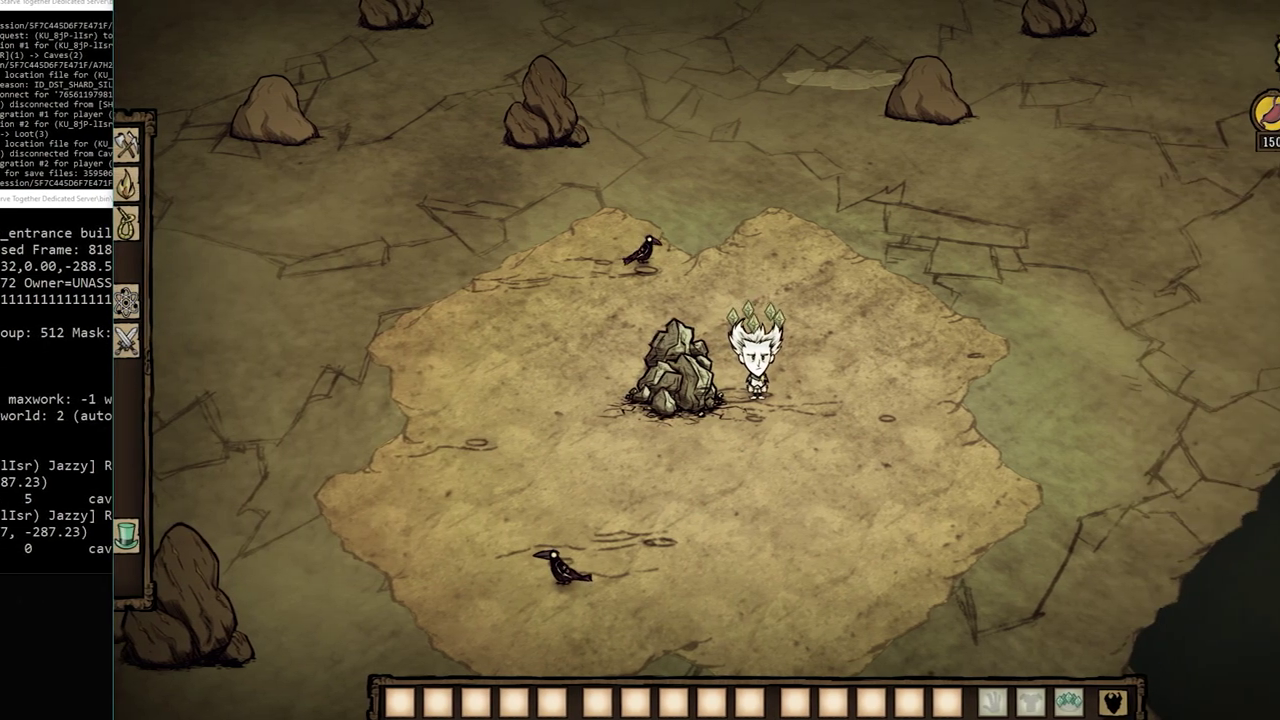
key("alt+Tab")
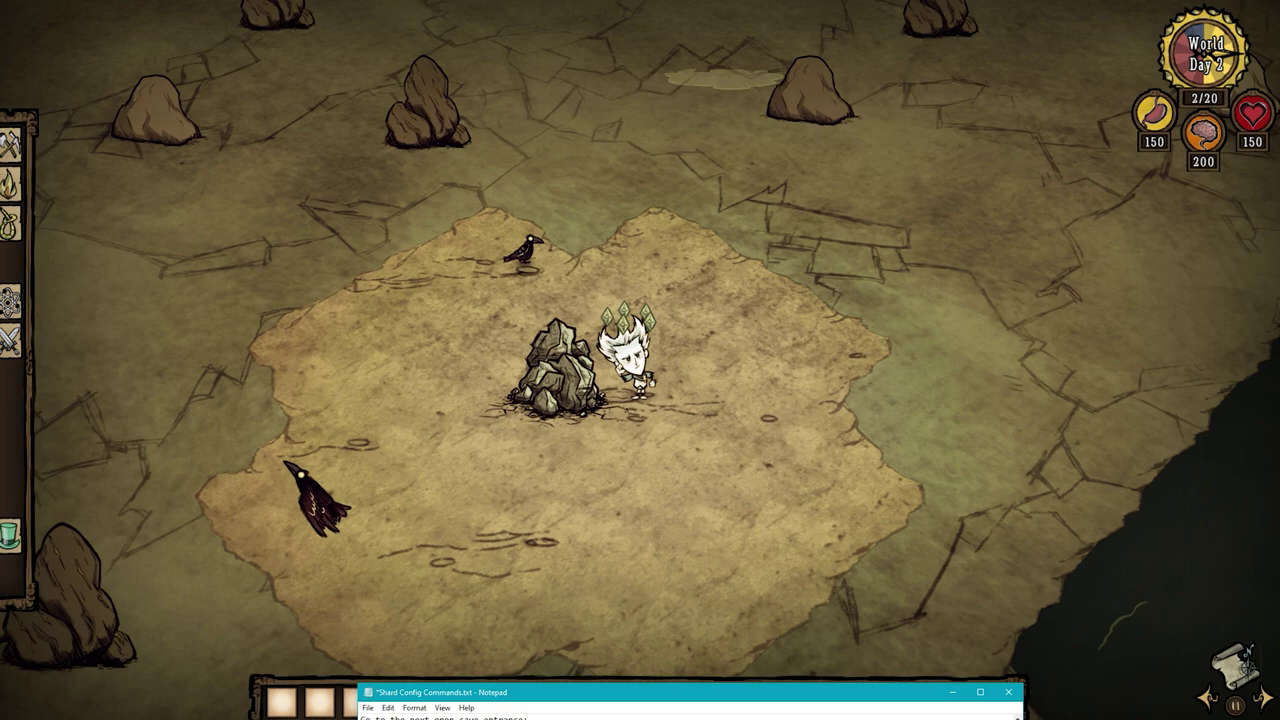
left_click(711, 392)
Run the Ents loop setting every cave_entrance's destination to world "1", confirming portals 6–10 in the server log.
key("grave")
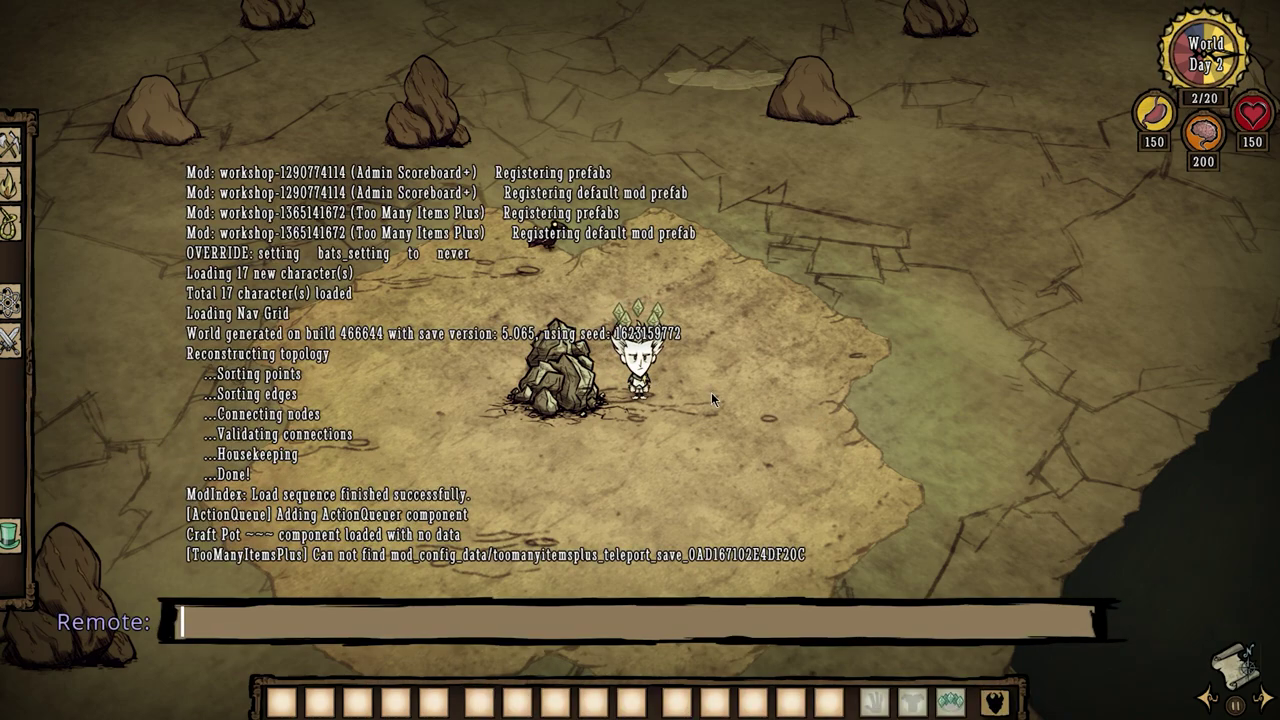
key("ctrl+v")
key("Home")
key("Right")
key("Right")
key("Right")
key("Right")
key("Right")
key("Right")
key("Right")
key("Right")
key("Right")
key("Right")
key("Right")
key("Right")
key("Right")
key("Right")
key("Right")
key("Right")
key("Right")
key("Right")
key("Right")
key("Right")
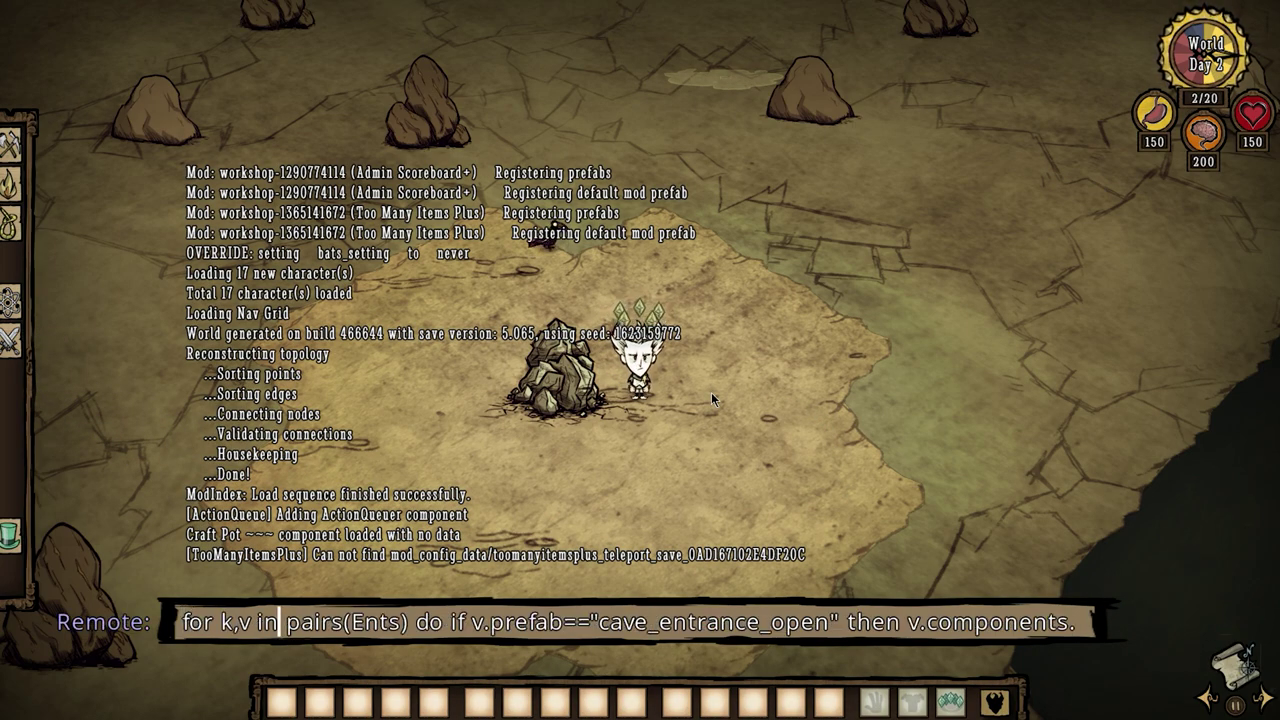
key("Right")
key("Right")
key("Right")
key("Right")
key("Right")
key("Right")
key("Right")
key("Right")
key("Right")
key("Right")
key("Right")
key("Right")
key("Right")
key("Right")
key("Right")
key("Right")
key("Right")
key("Right")
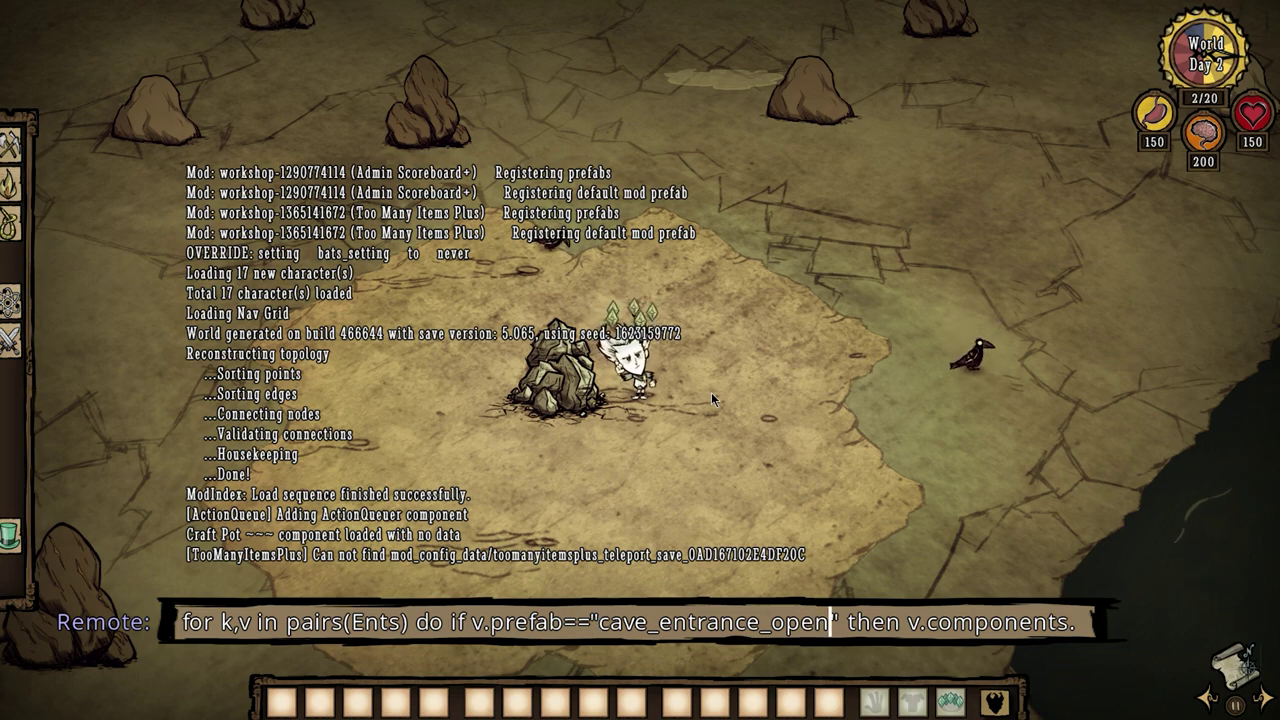
key("BackSpace")
key("BackSpace")
key("BackSpace")
key("BackSpace")
key("BackSpace")
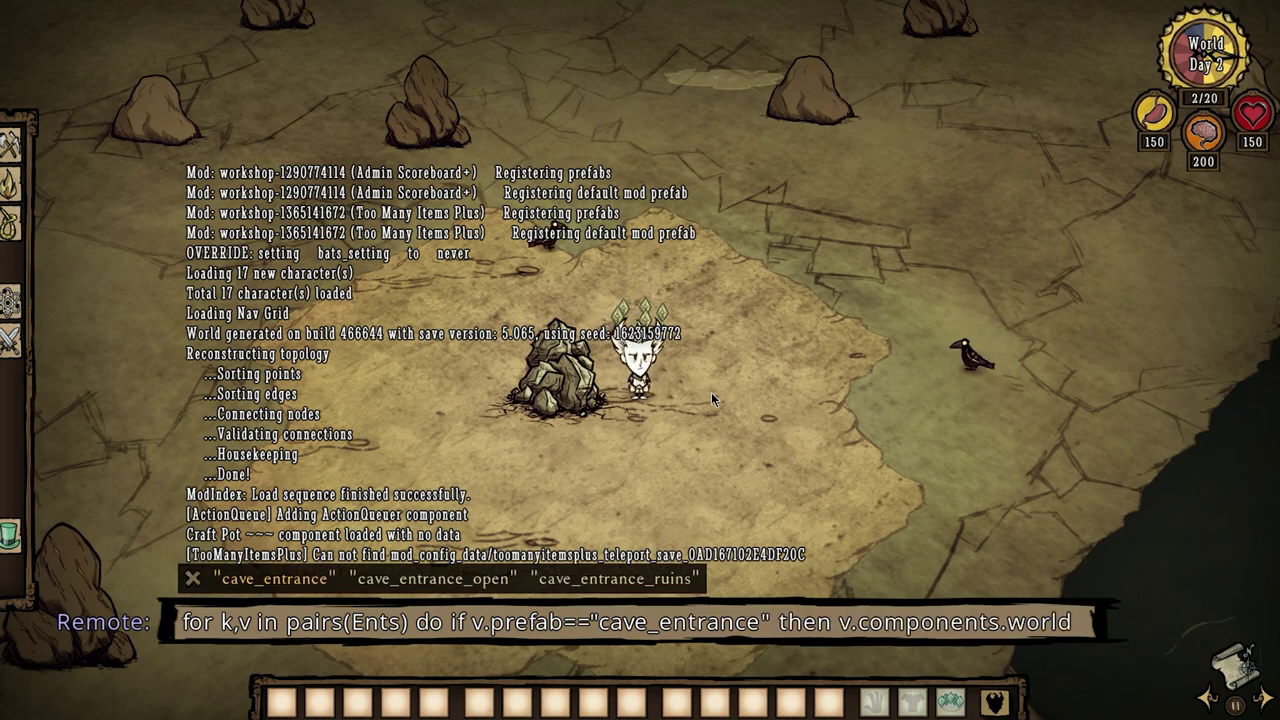
key("Escape")
key("End")
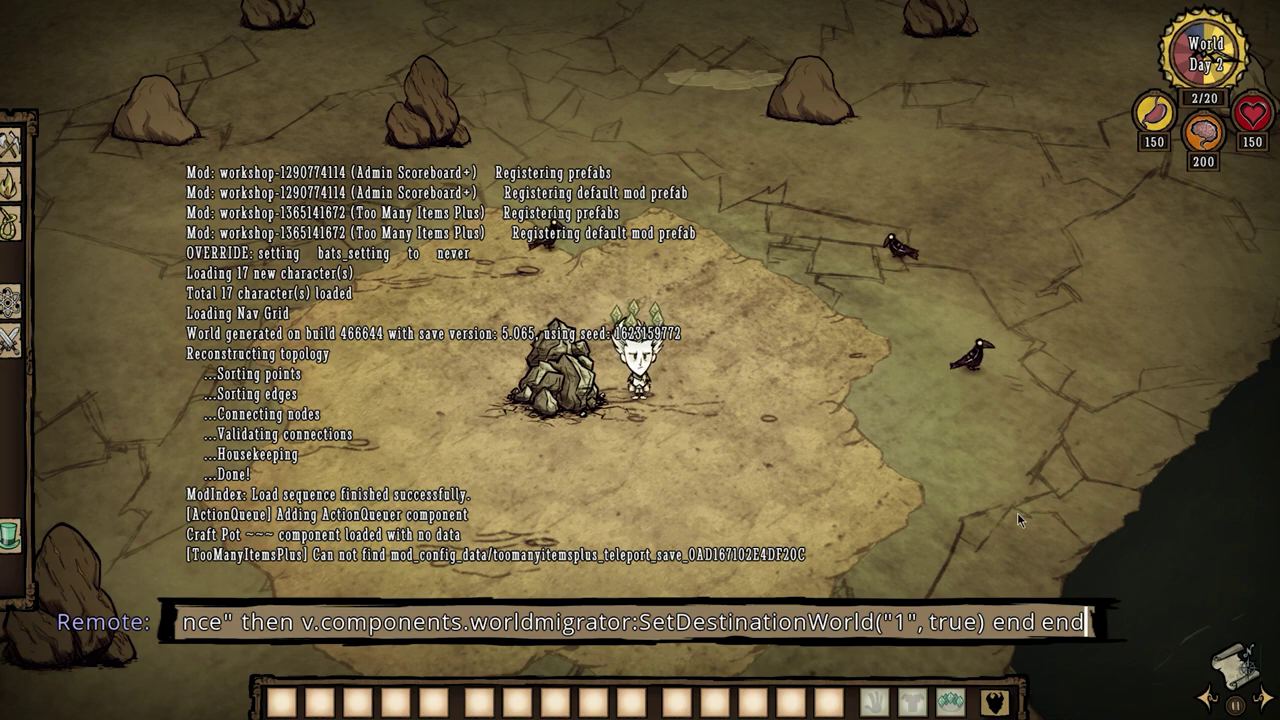
key("Return")
key("alt+Tab")
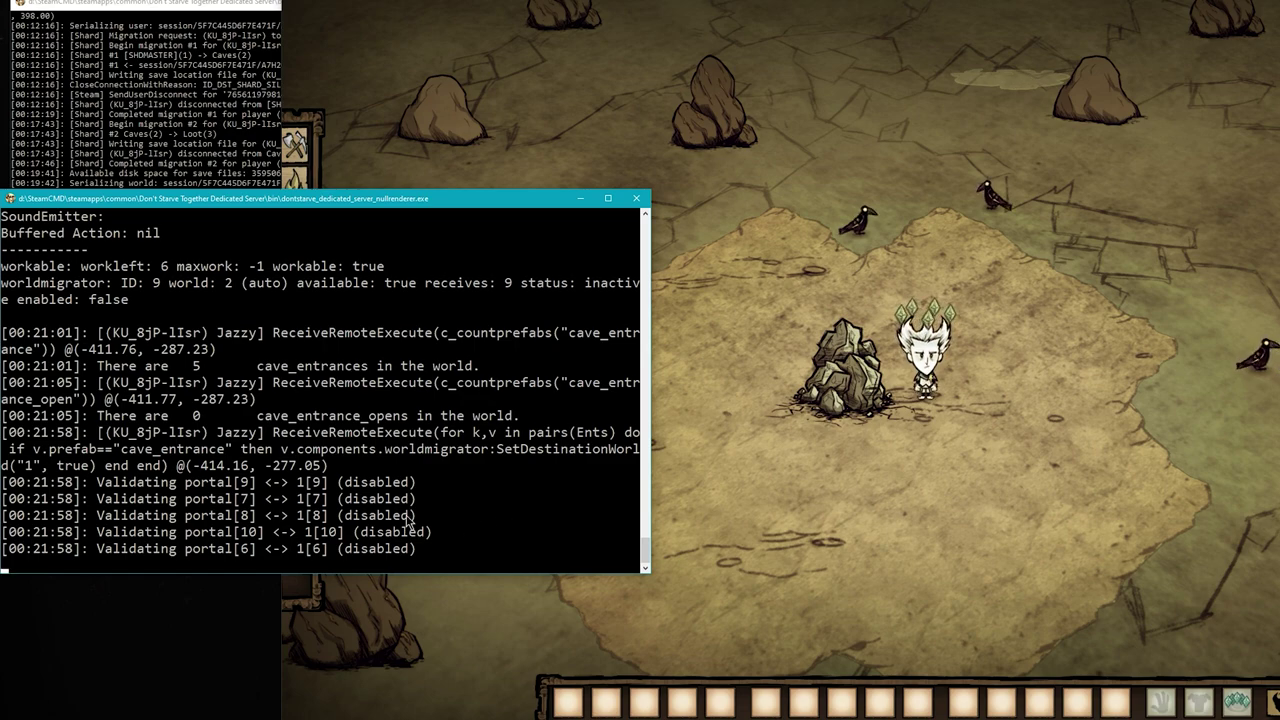
left_click(923, 421)
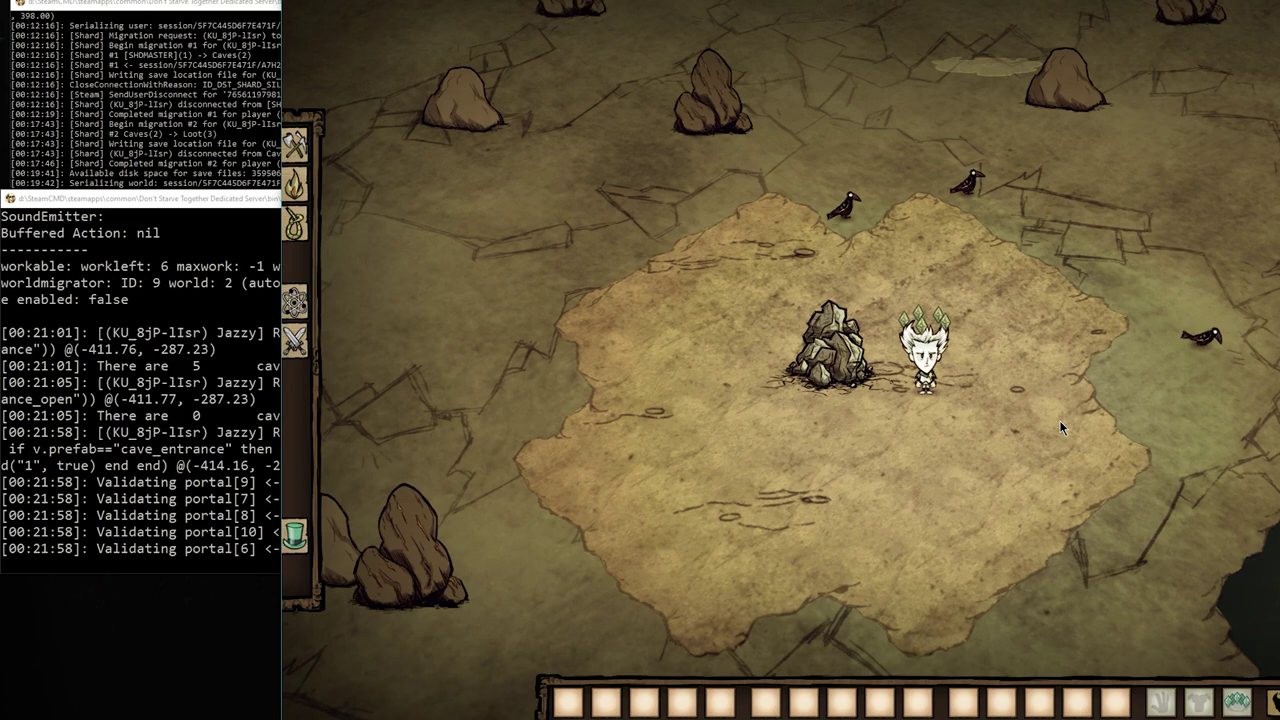
Migrate to shard 1 with c_migrateto(1), then teleport to the next cave_entrance.
key("grave")
type("c_mi")
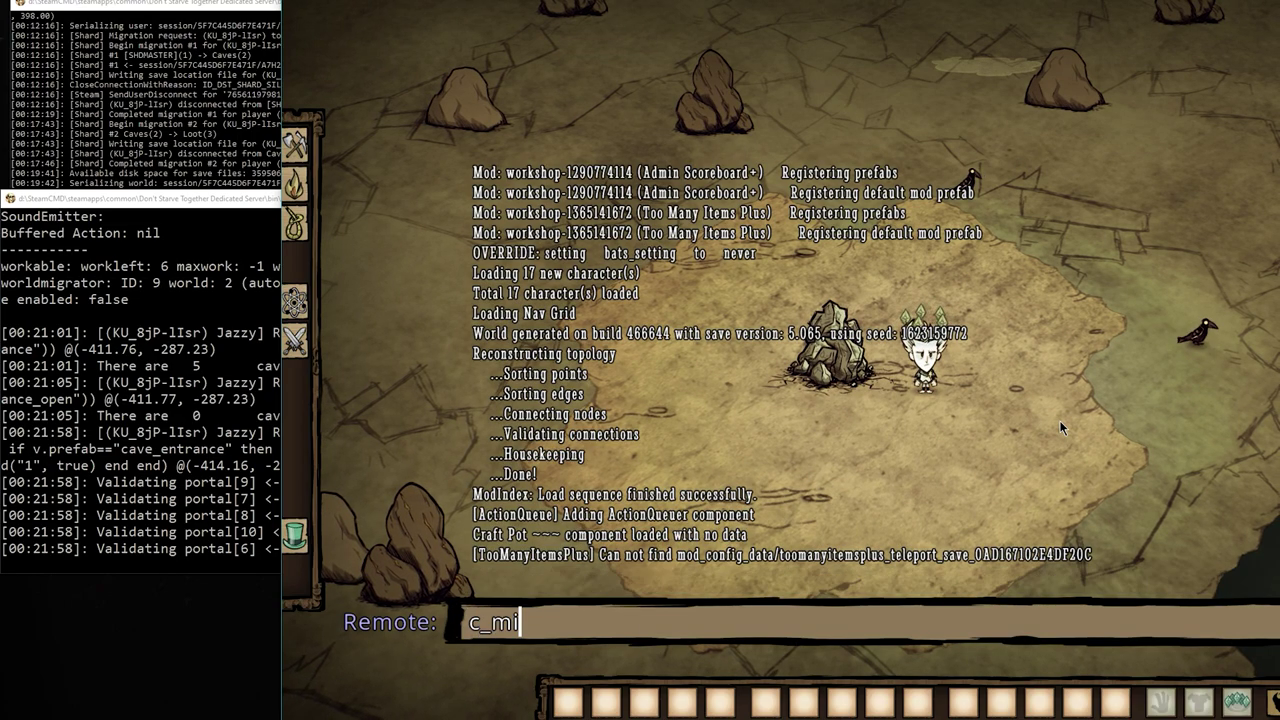
type("grateto(1)")
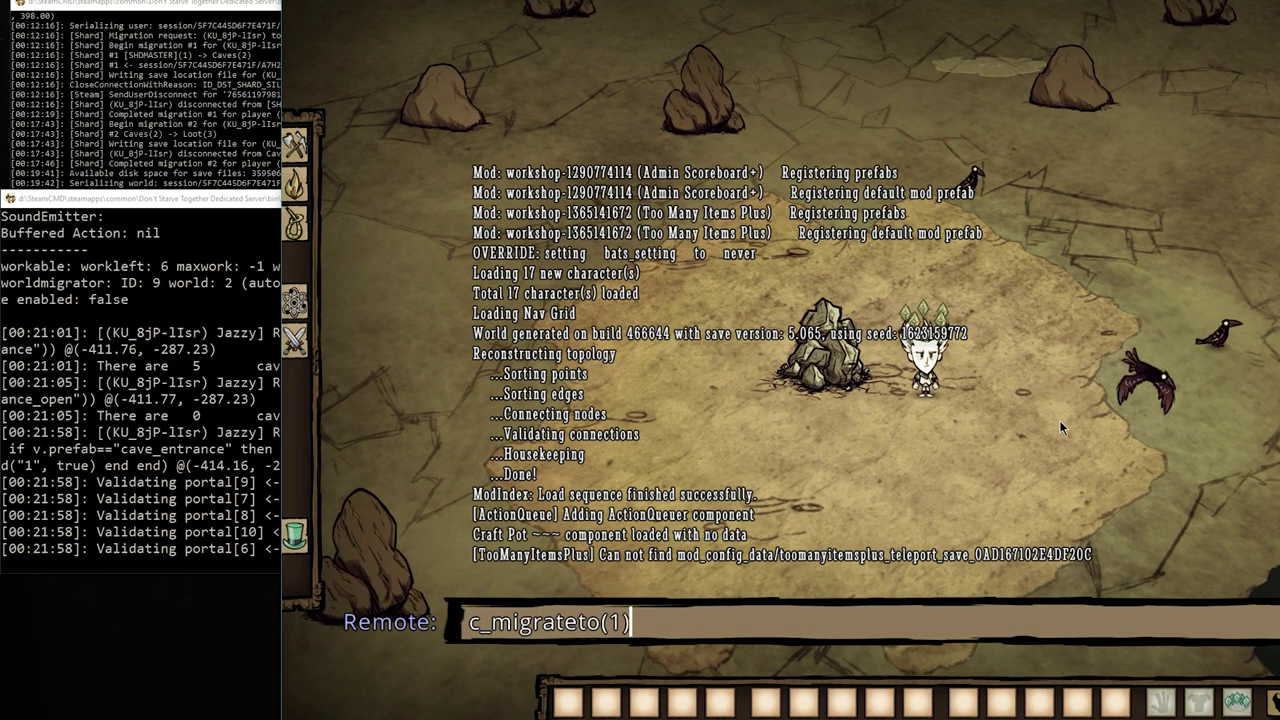
key("Return")
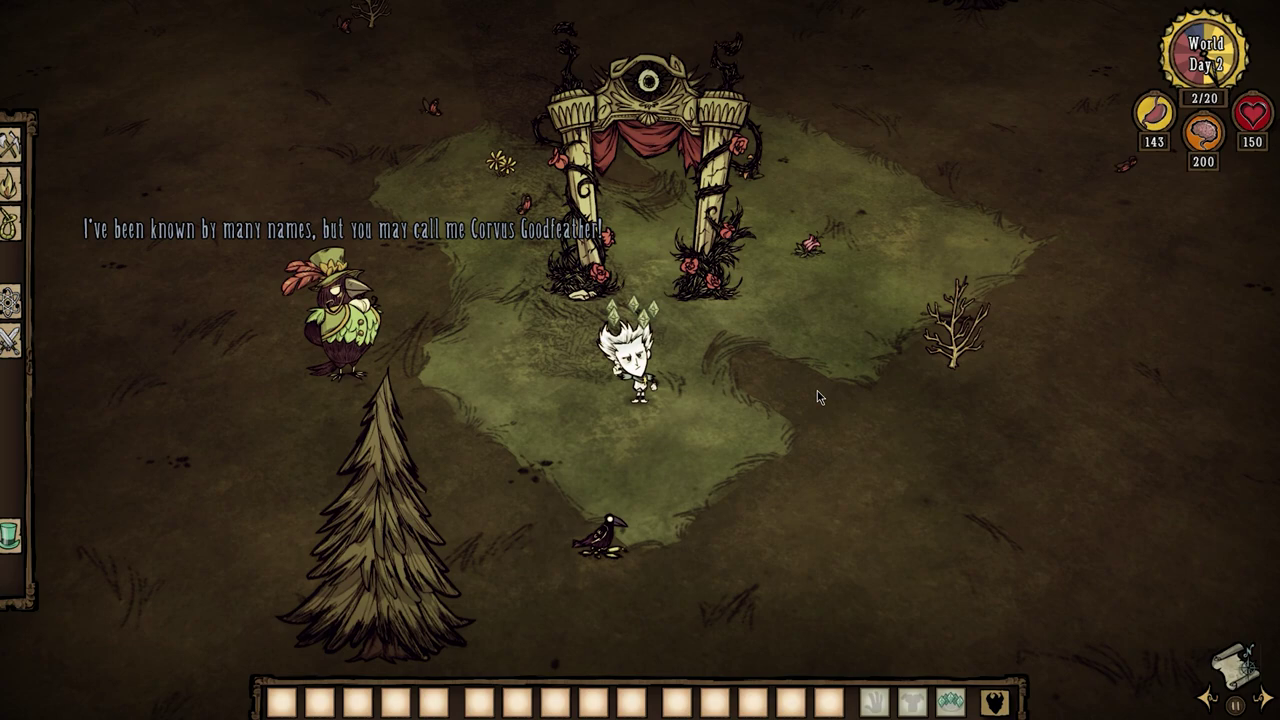
key("grave")
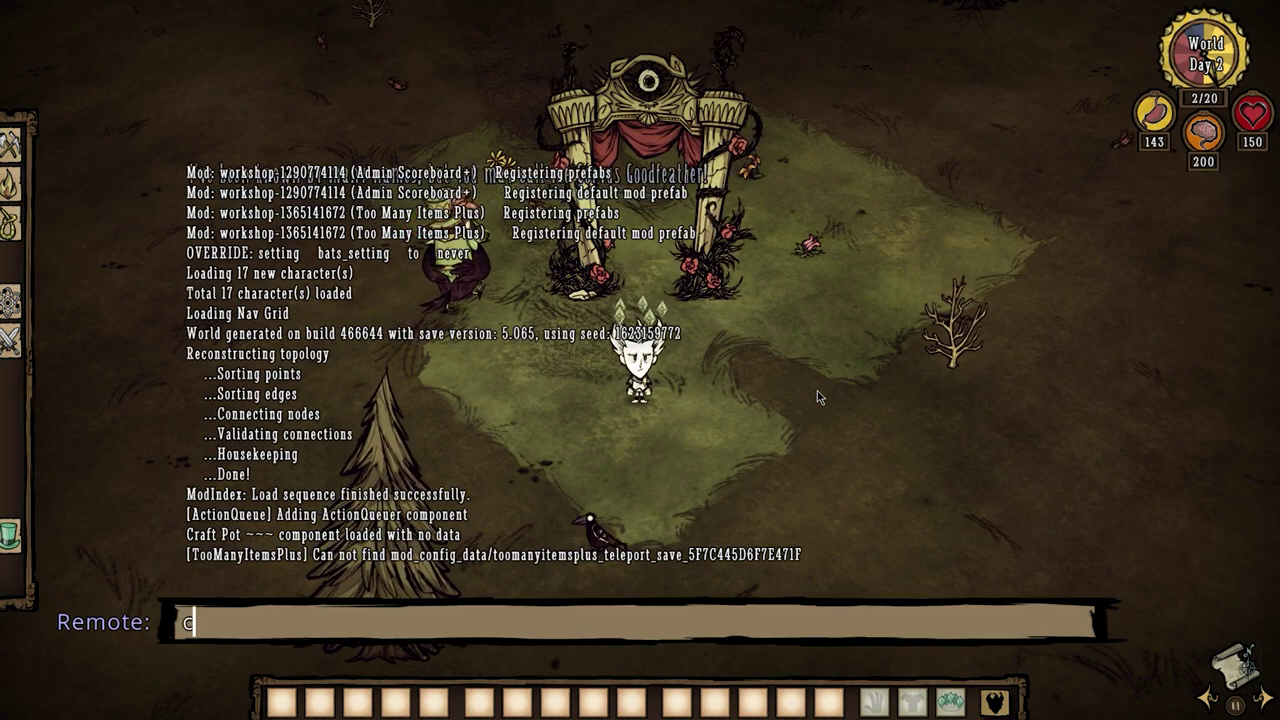
type("c_gonext(")
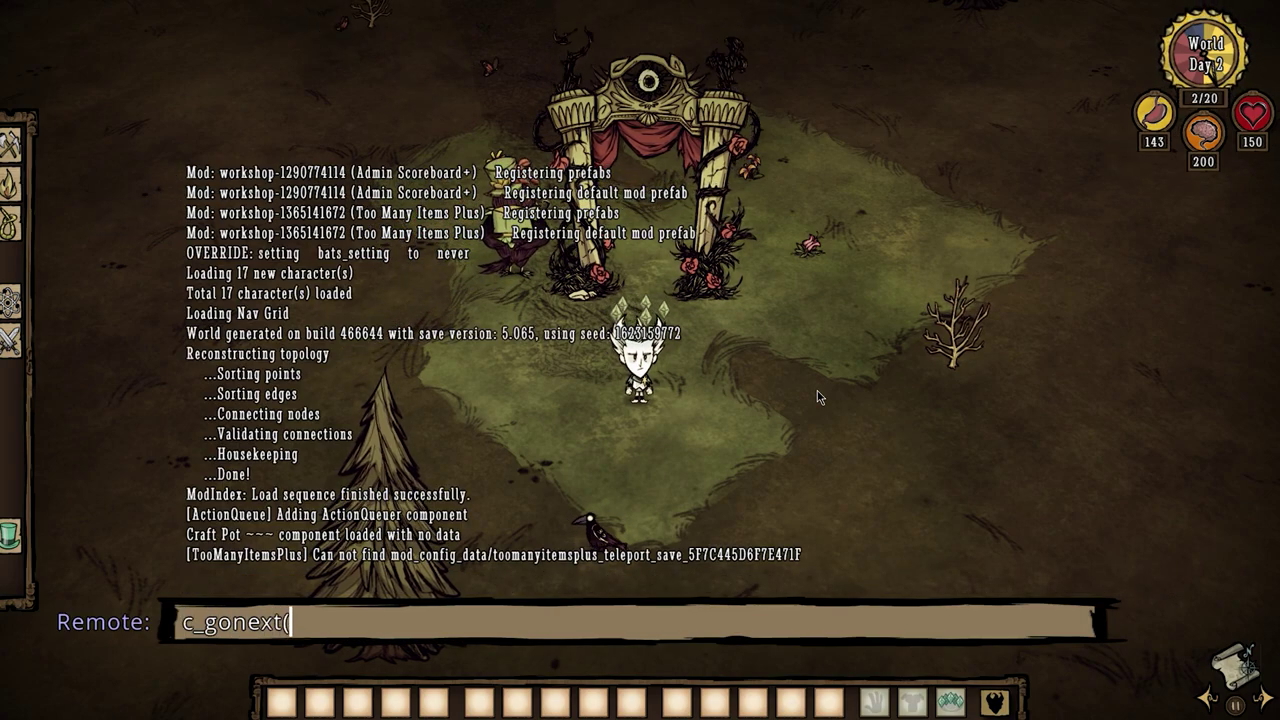
type("\"cave_entrance\")")
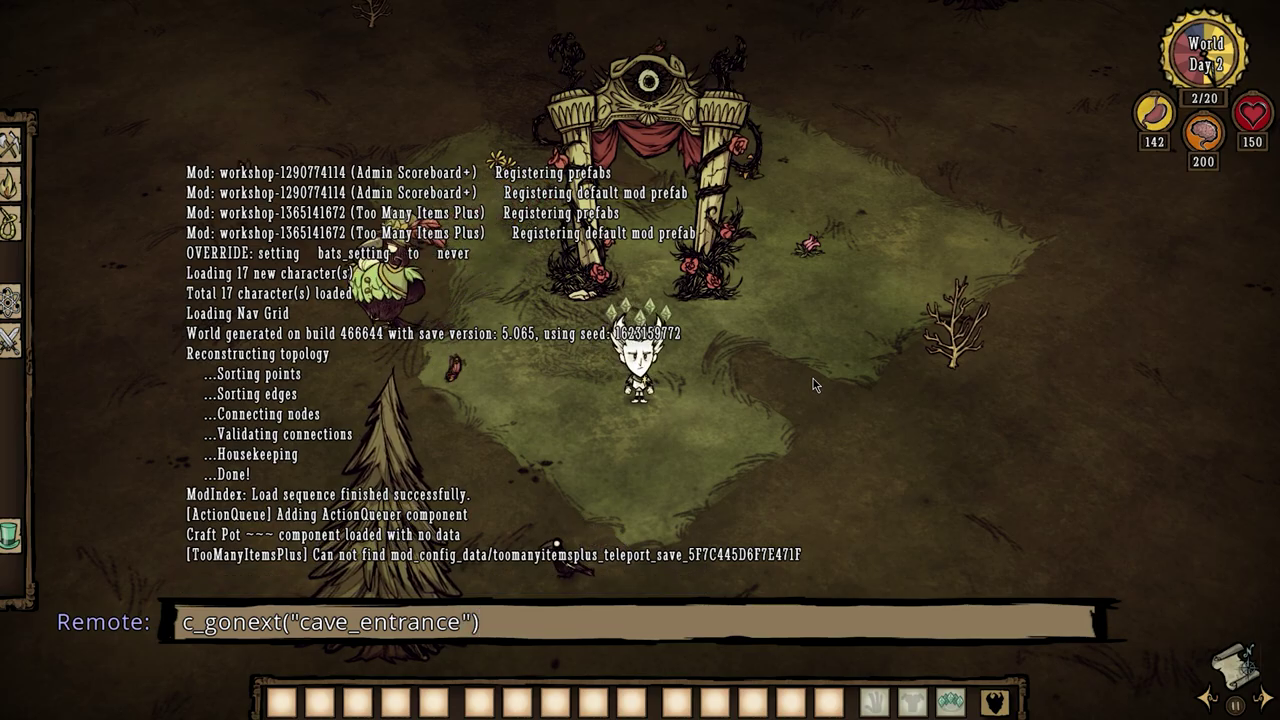
key("Return")
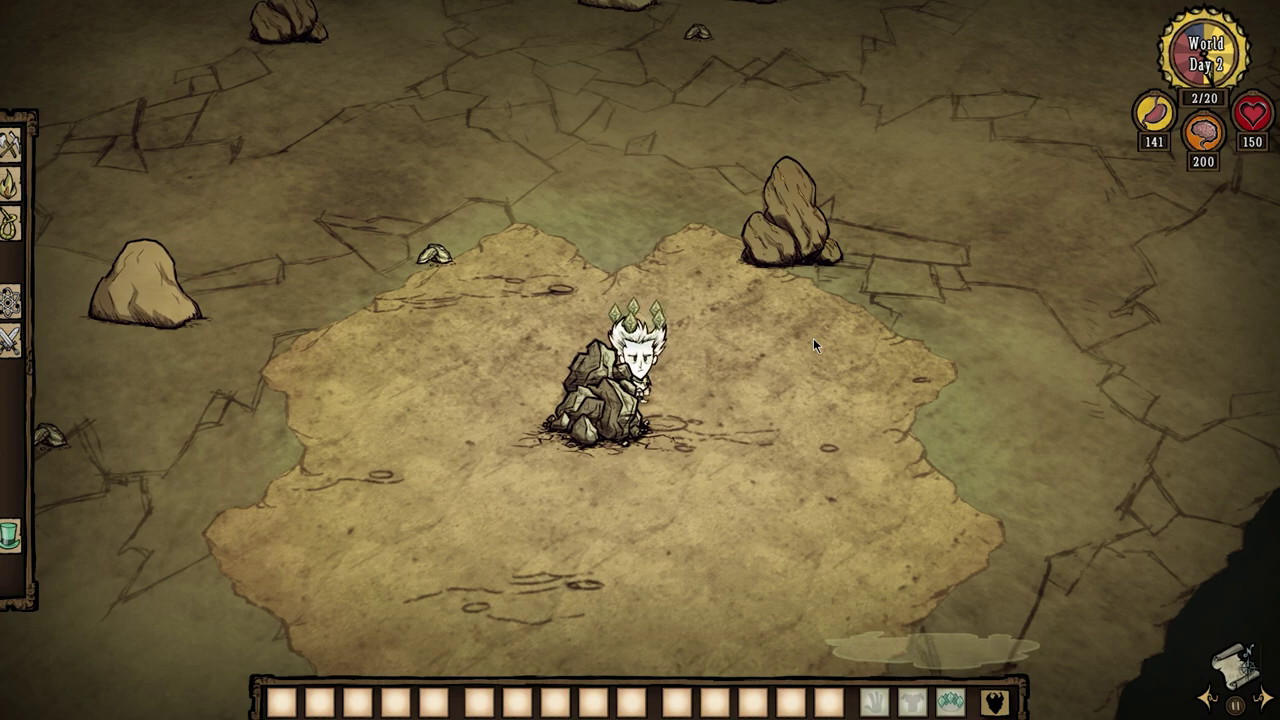
Print the nearby cave_entrance's debug string on the server and review the output.
key("grave")
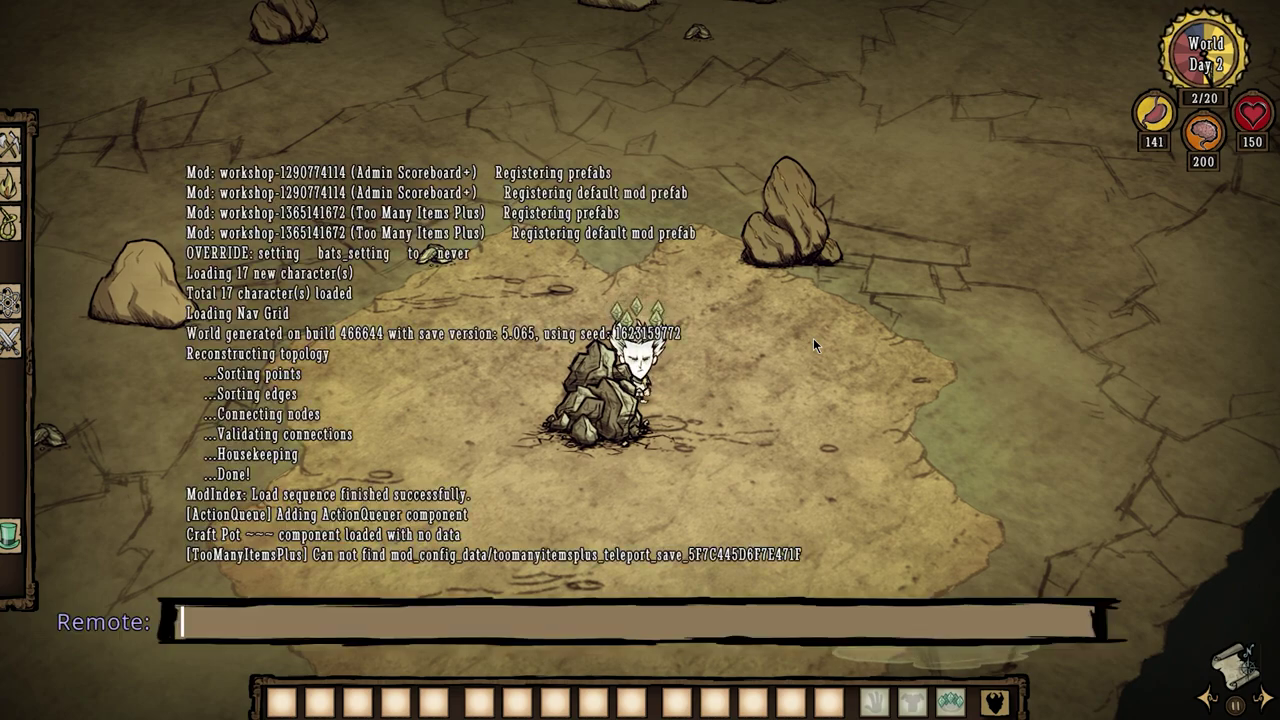
key("Up")
key("Down")
key("Up")
key("Up")
key("ctrl")
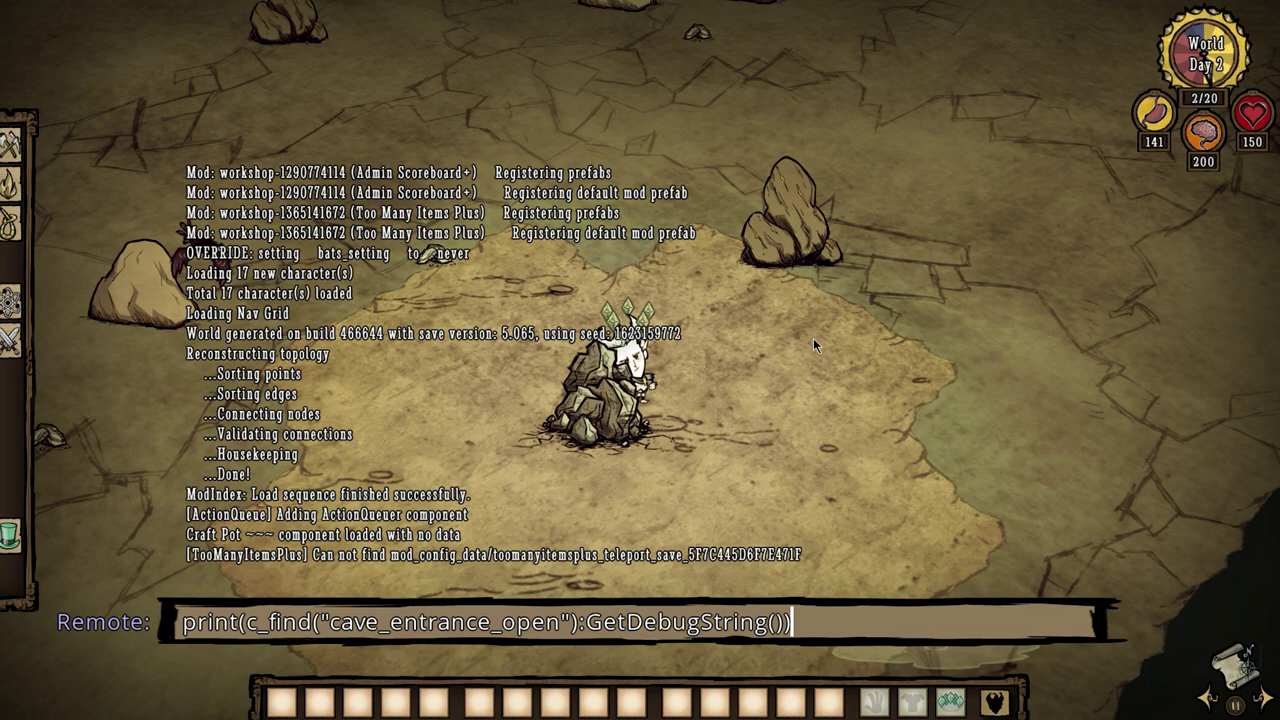
key("Home")
key("Right")
key("Right")
key("Right")
key("Right")
key("Right")
key("Right")
key("Right")
key("Right")
key("Right")
key("Right")
key("Right")
key("Right")
key("Right")
key("Right")
key("Right")
key("Right")
key("Right")
key("Right")
key("Right")
key("Right")
key("Right")
key("Right")
key("Right")
key("Right")
key("Right")
key("Right")
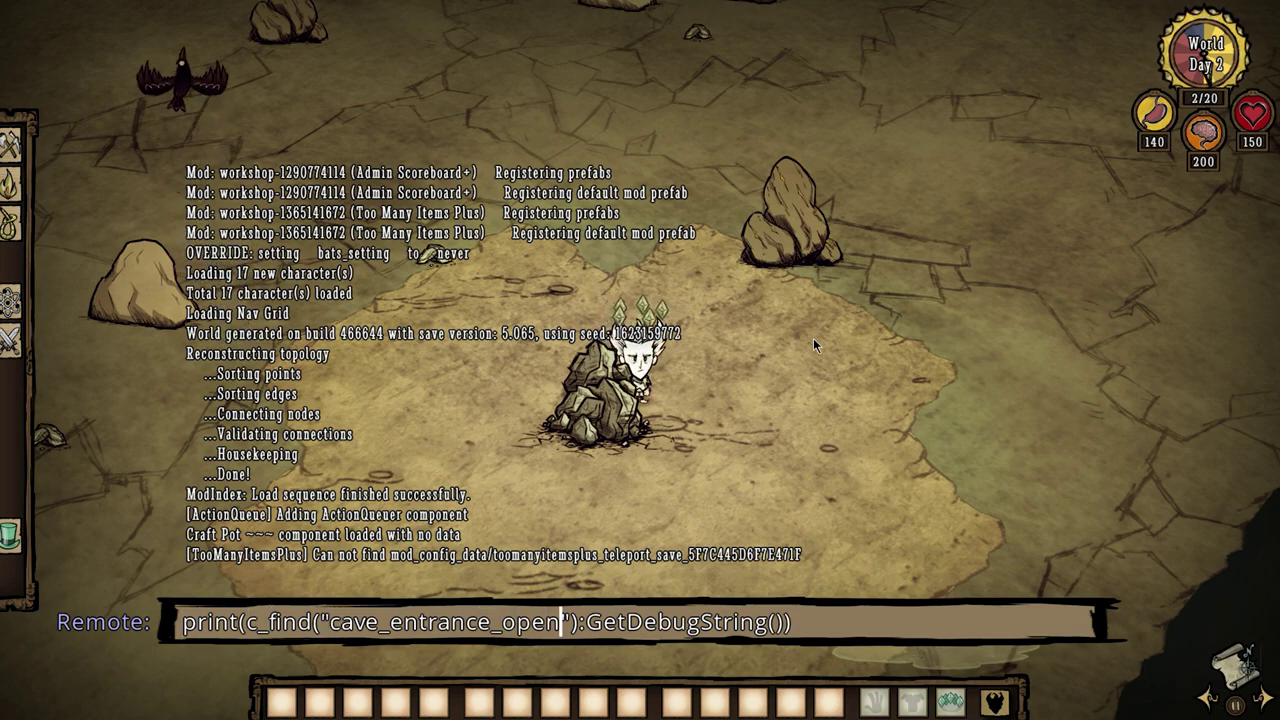
key("BackSpace")
key("BackSpace")
key("BackSpace")
key("BackSpace")
key("BackSpace")
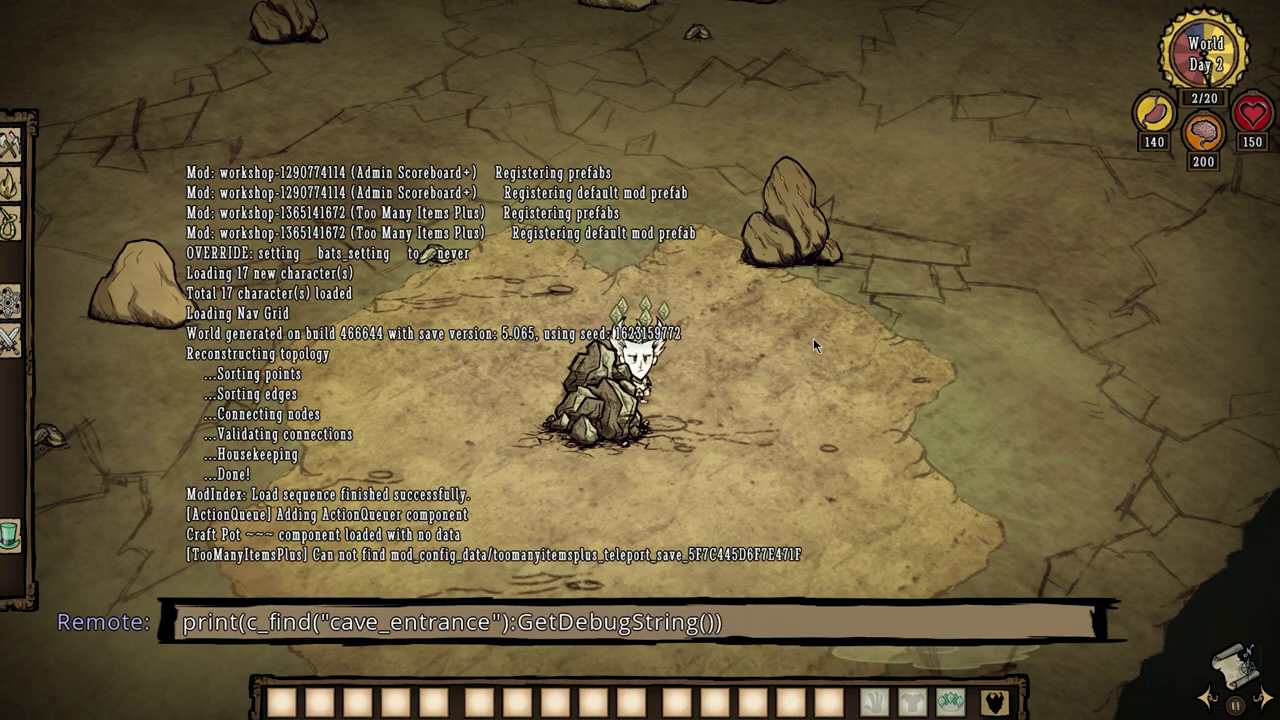
key("Return")
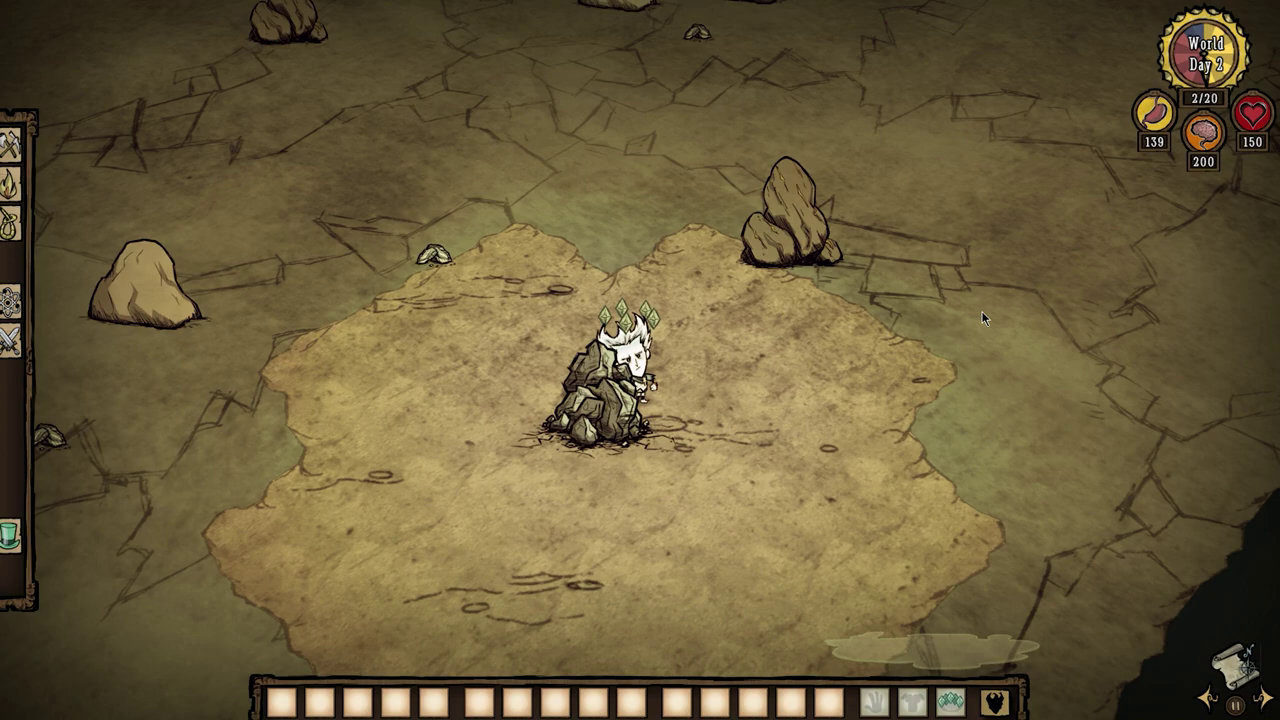
scroll(982, 311, "down", 1)
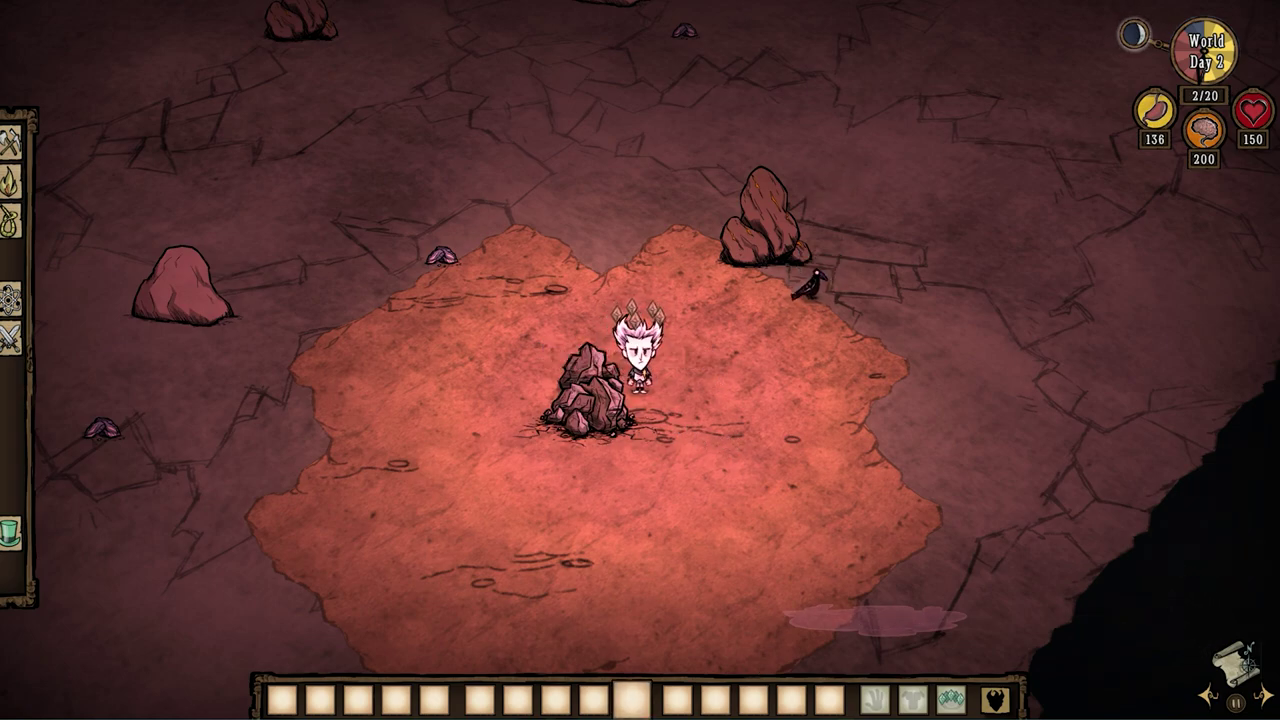
key("alt+Tab")
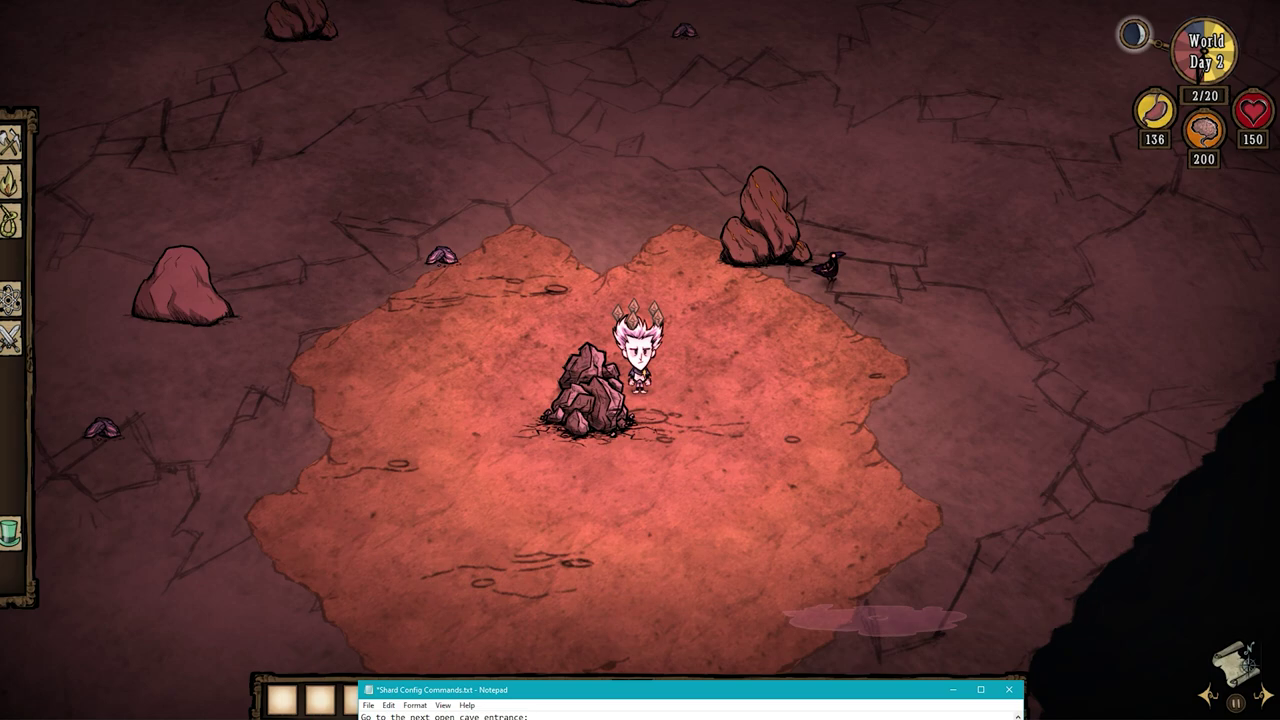
Link the current cave entrance to shard 3 with the pasted SetDestinationWorld command.
key("grave")
key("ctrl+v")
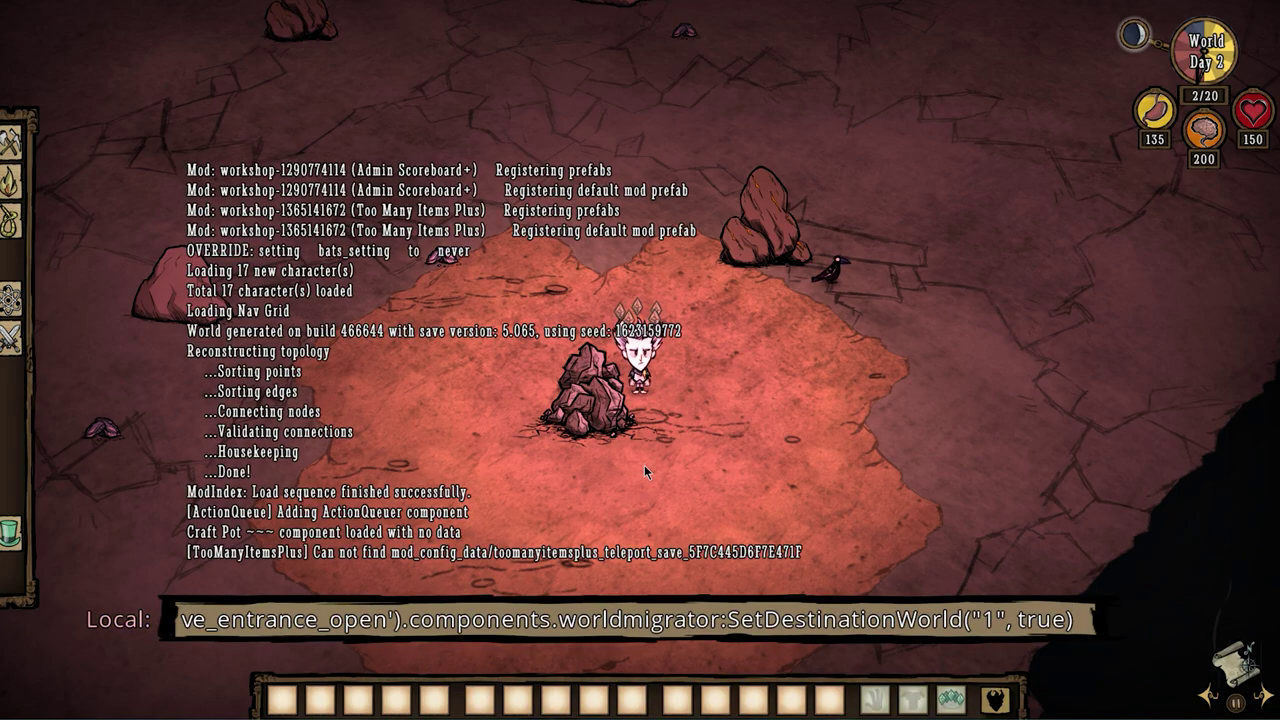
key("Right")
key("Right")
key("Right")
key("Right")
key("Right")
key("Right")
key("Right")
key("Right")
key("Right")
key("Right")
key("Right")
key("Right")
key("Right")
key("Right")
key("Right")
key("Right")
key("Right")
key("Right")
key("Right")
key("Right")
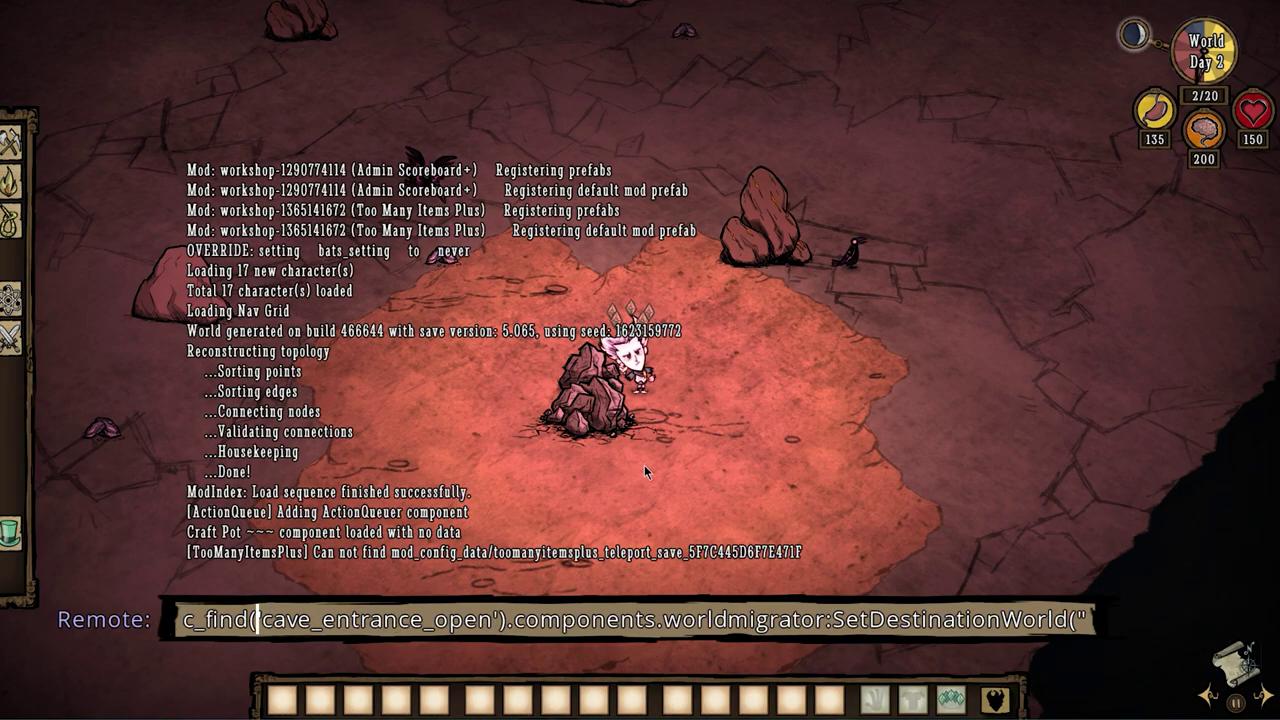
key("Delete")
key("Delete")
key("Delete")
key("Delete")
key("Delete")
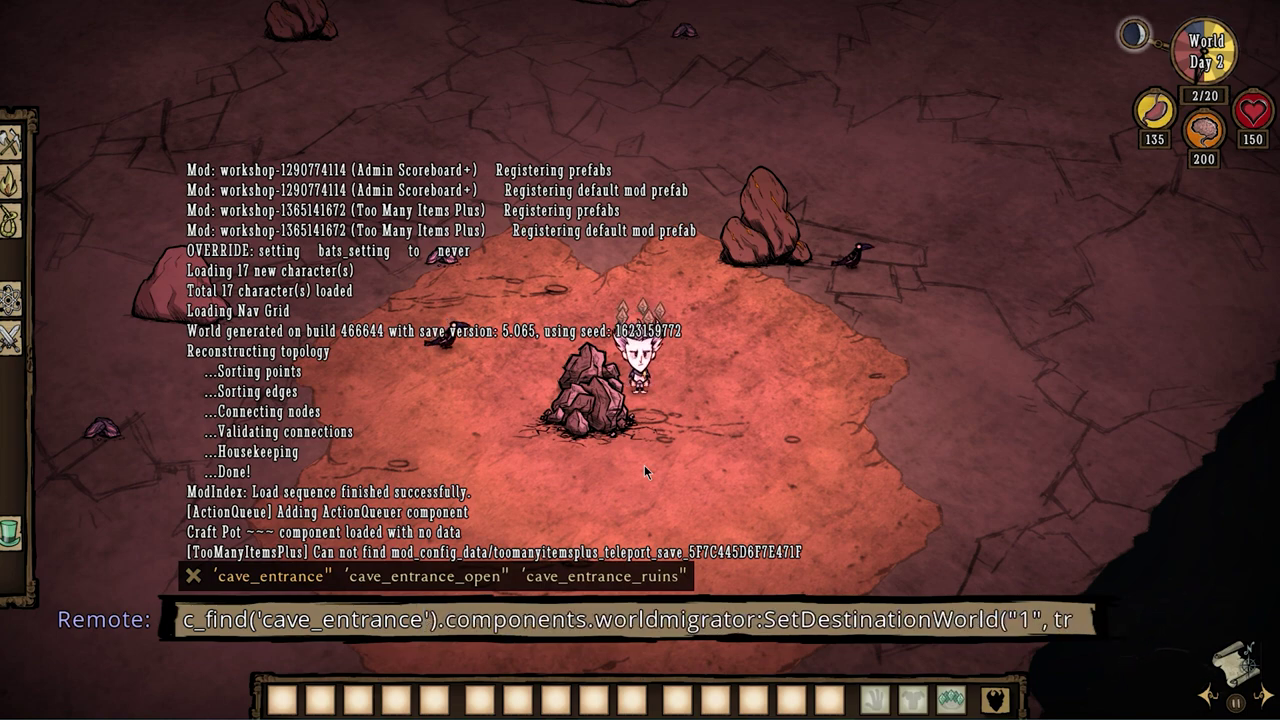
key("End")
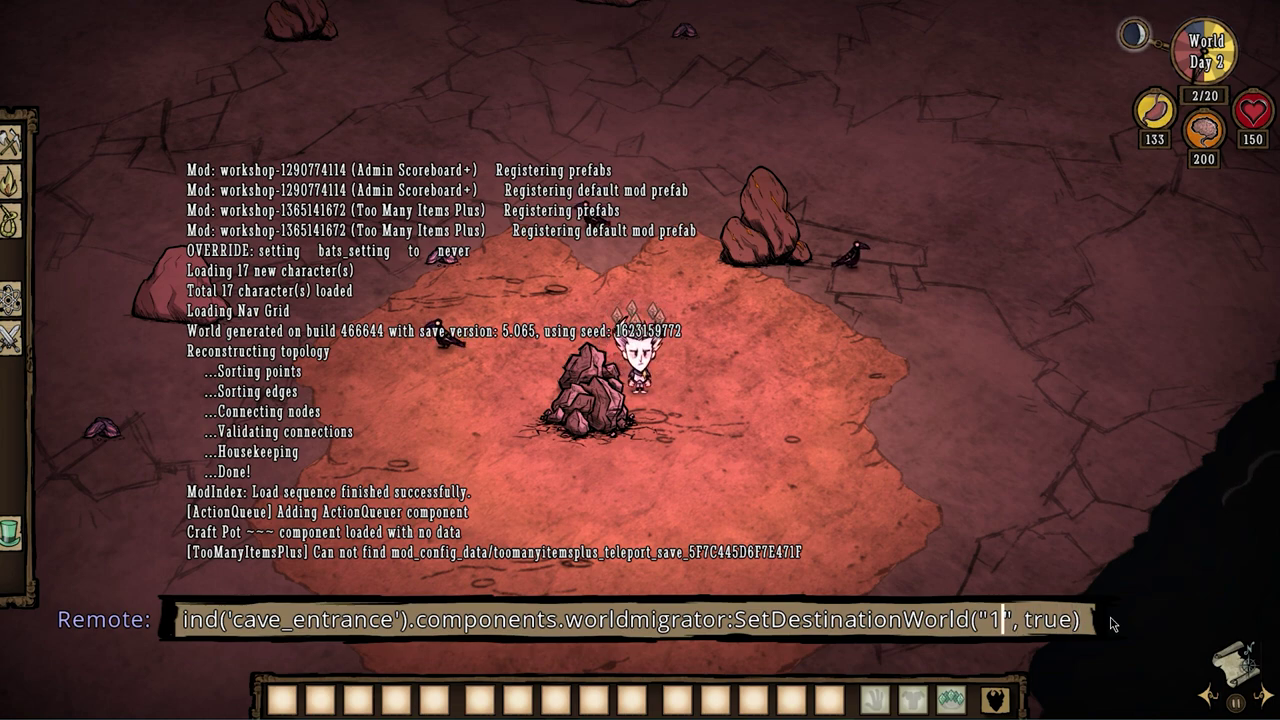
key("BackSpace")
type("3")
key("End")
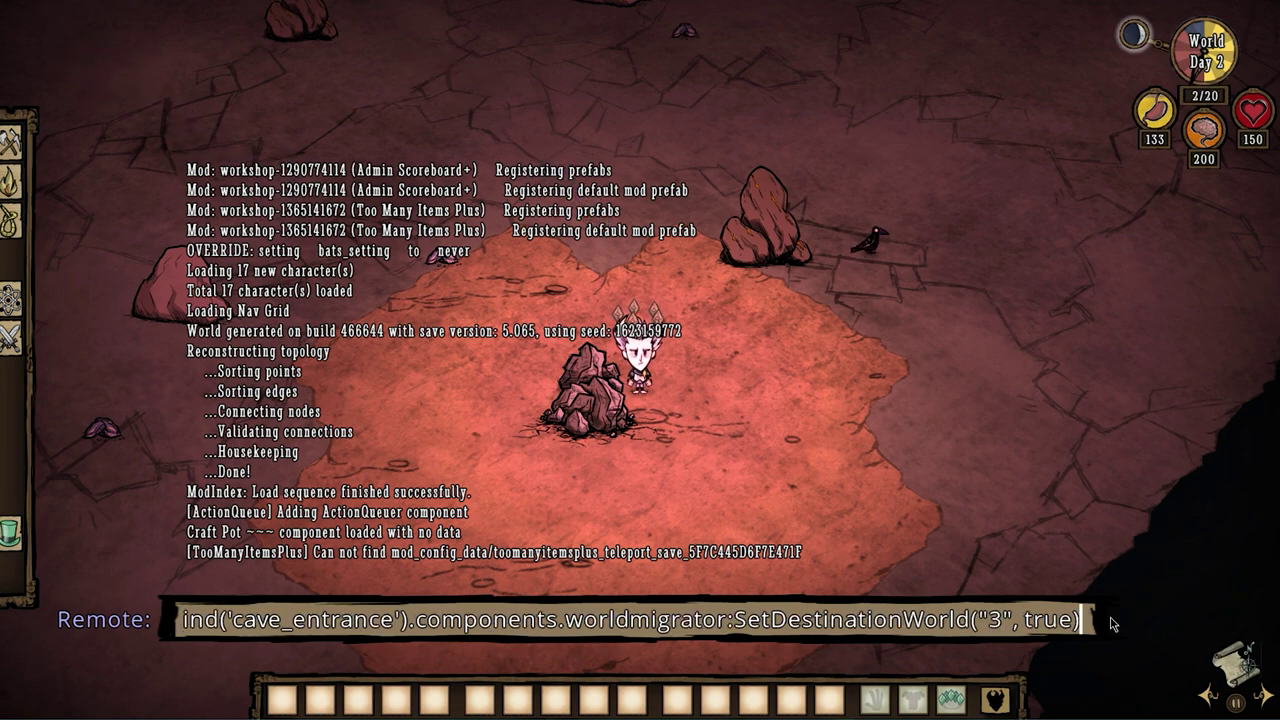
key("Return")
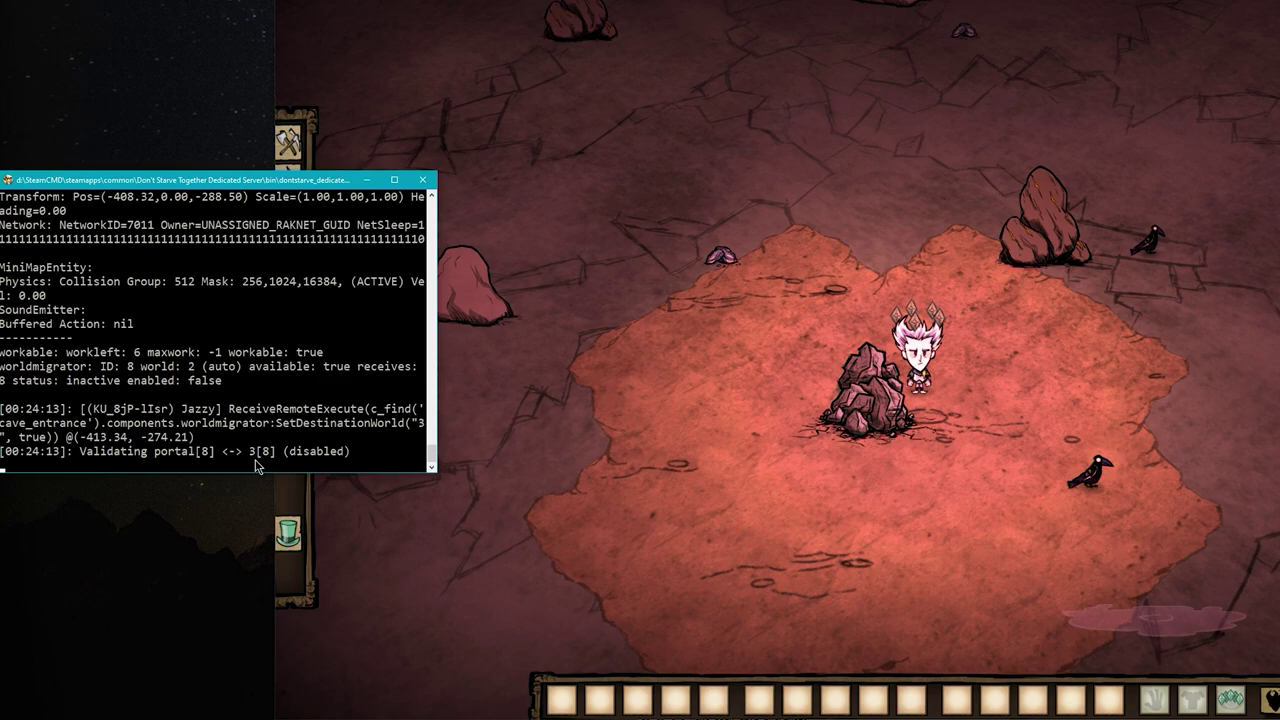
Teleport to the next cave entrance and print its debug details.
key("alt+Tab")
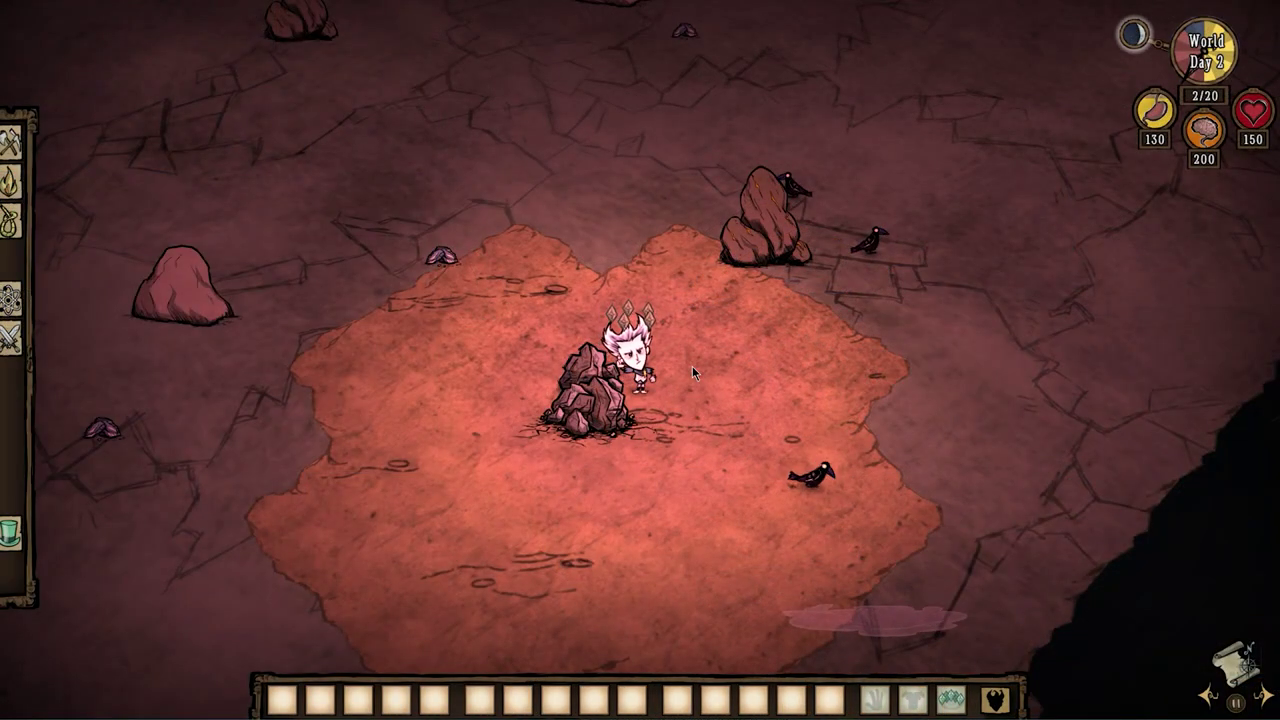
key("grave")
key("Up")
key("Up")
key("Return")
key("grave")
key("Up")
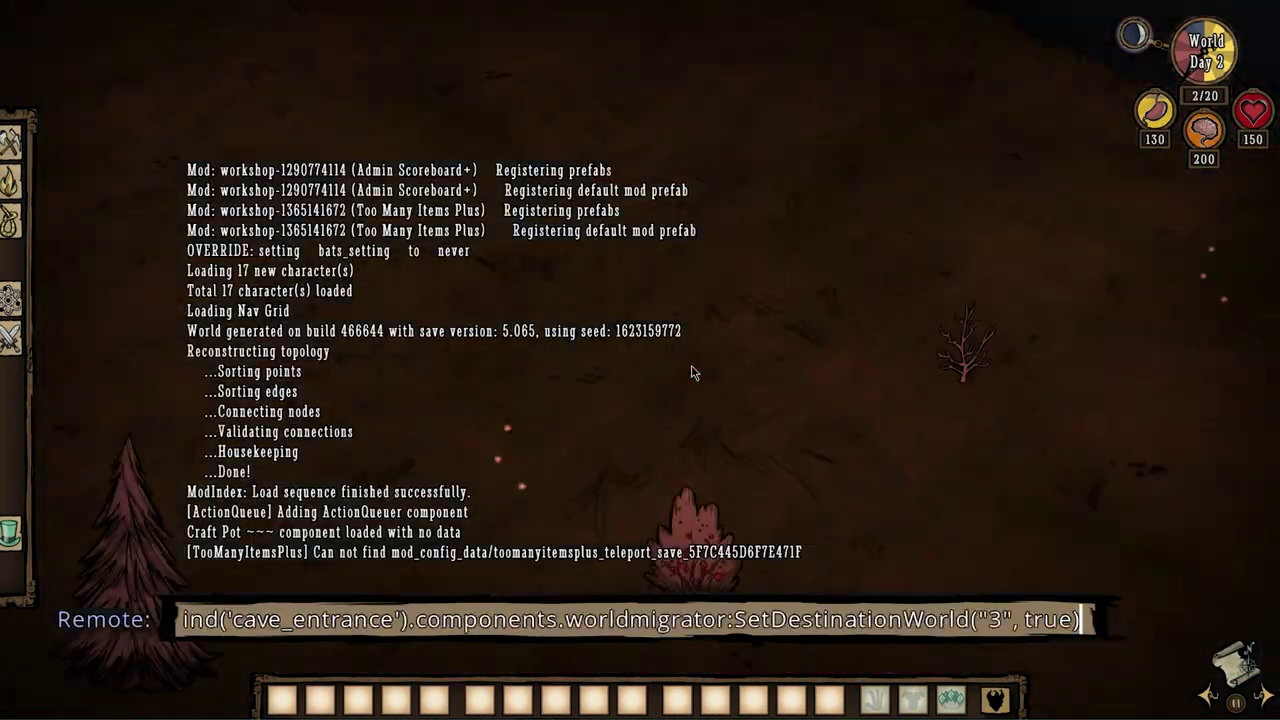
key("Up")
key("Return")
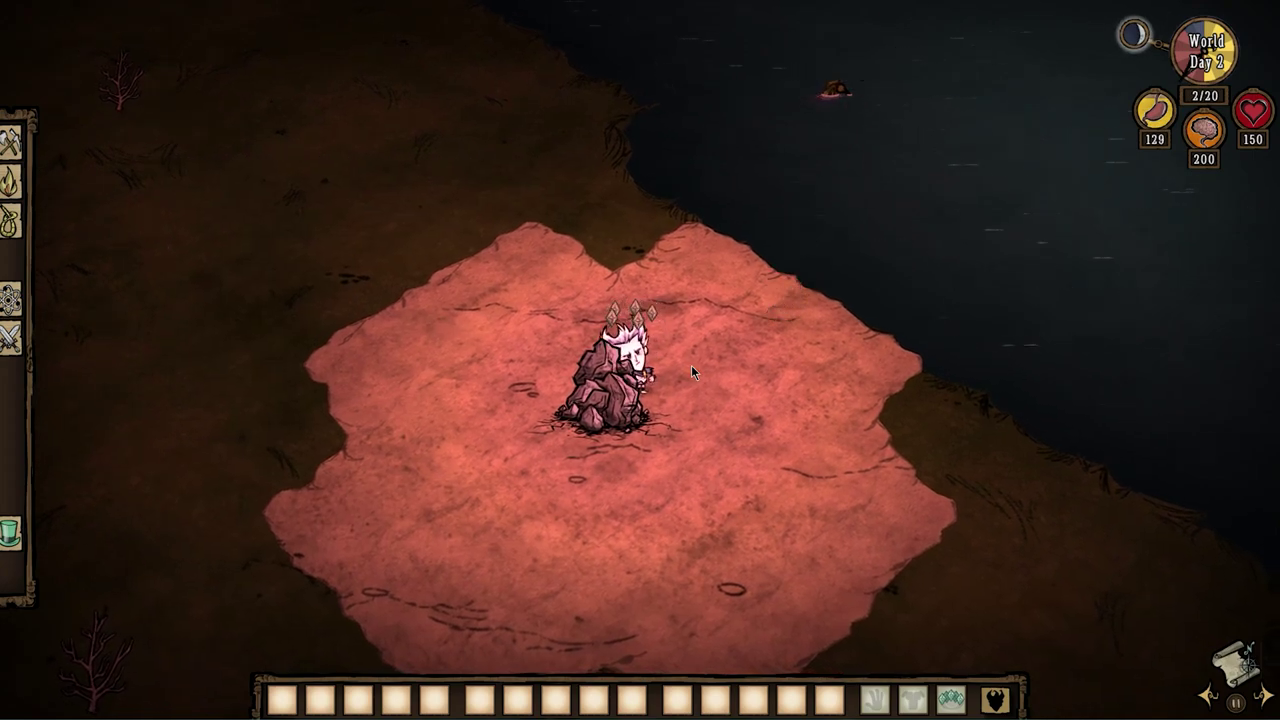
Link that cave entrance to shard 2.
key("grave")
key("Up")
key("Up")
key("Up")
key("Left")
key("Left")
key("Left")
key("Left")
key("Left")
key("Left")
key("Left")
key("Left")
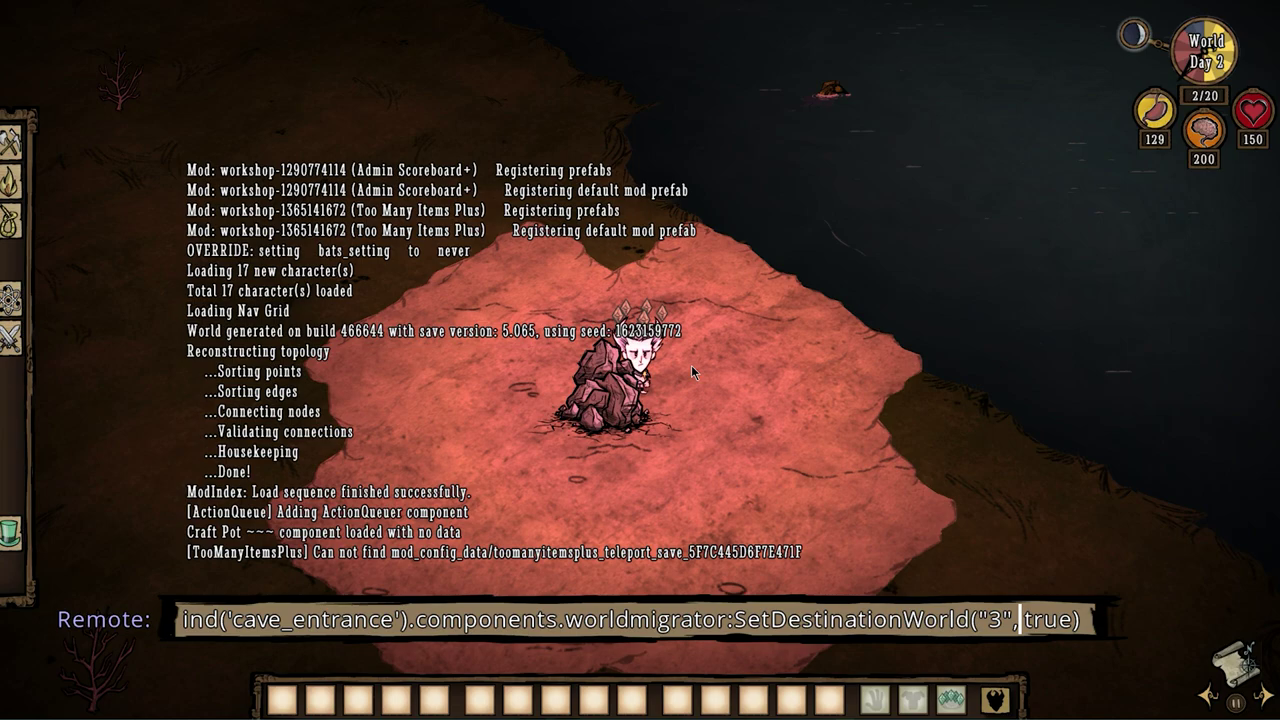
type("2")
key("Return")
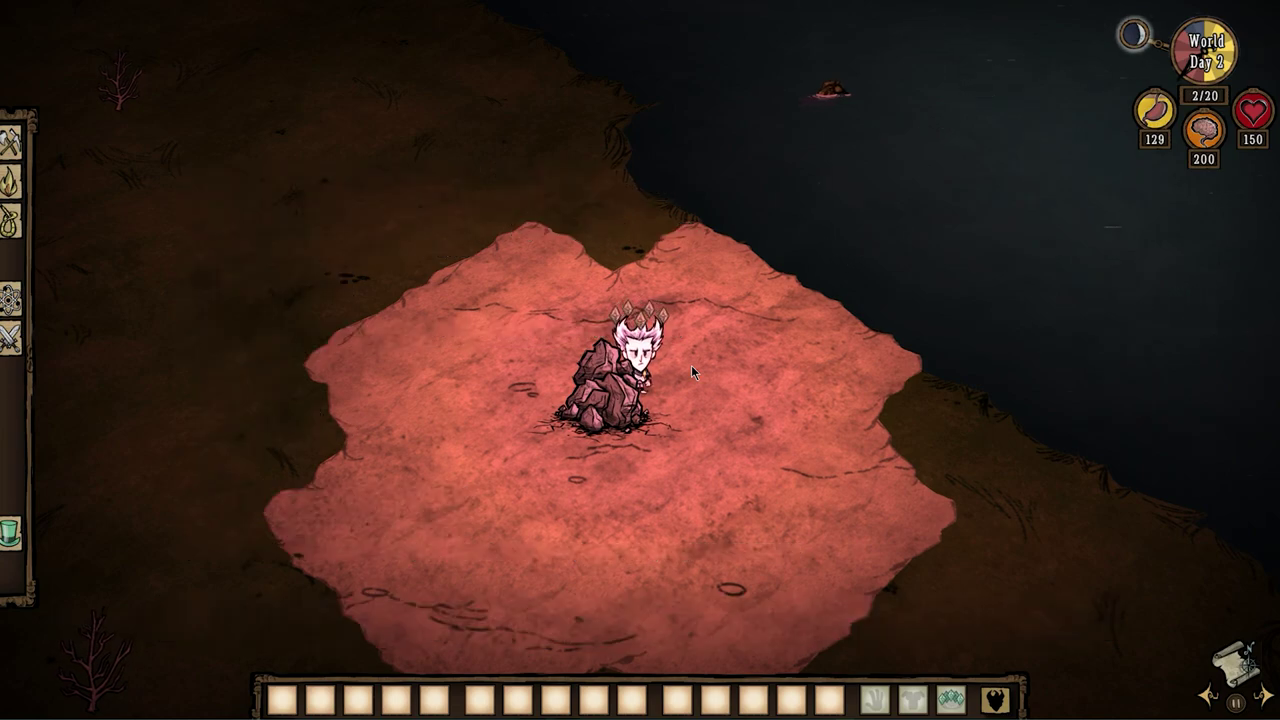
Move on to the following cave entrance and print its debug details.
key("grave")
key("Up")
key("Up")
key("Up")
key("Return")
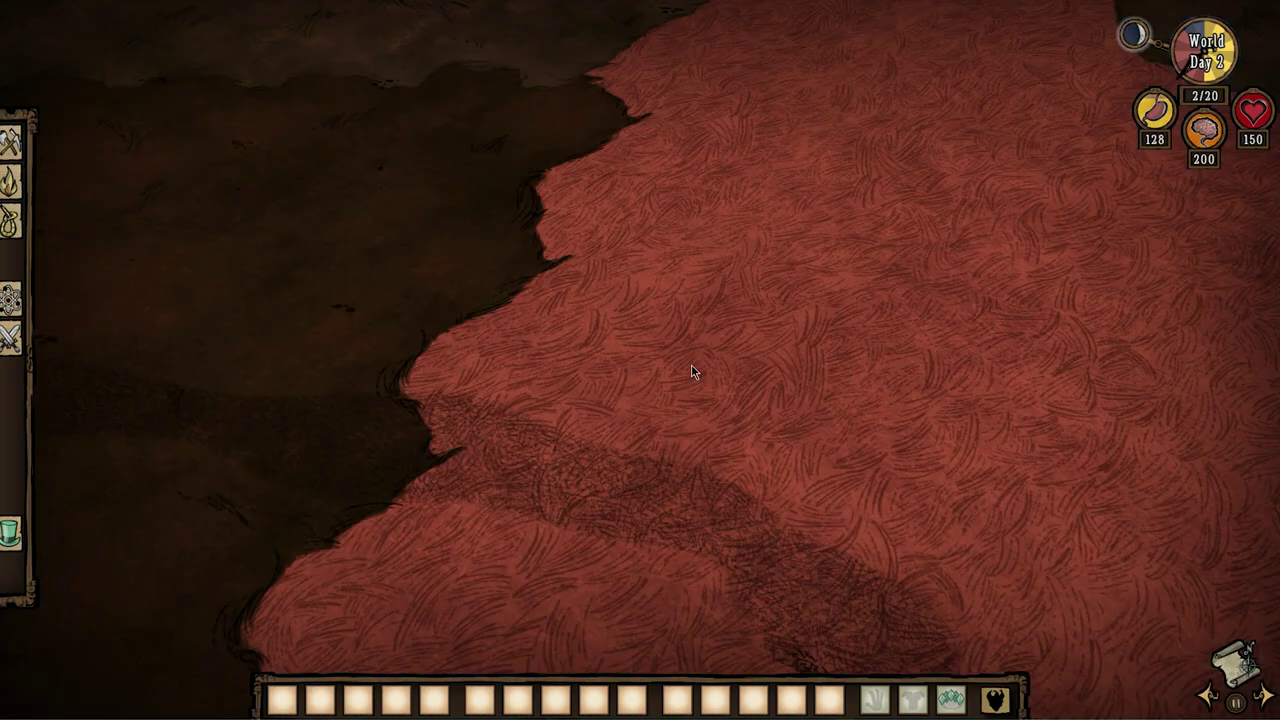
key("grave")
Link this entrance to shard 3 by changing the recalled shard number from 2.
key("Up")
key("Up")
key("Up")
key("Return")
key("grave")
key("Up")
key("Up")
key("Up")
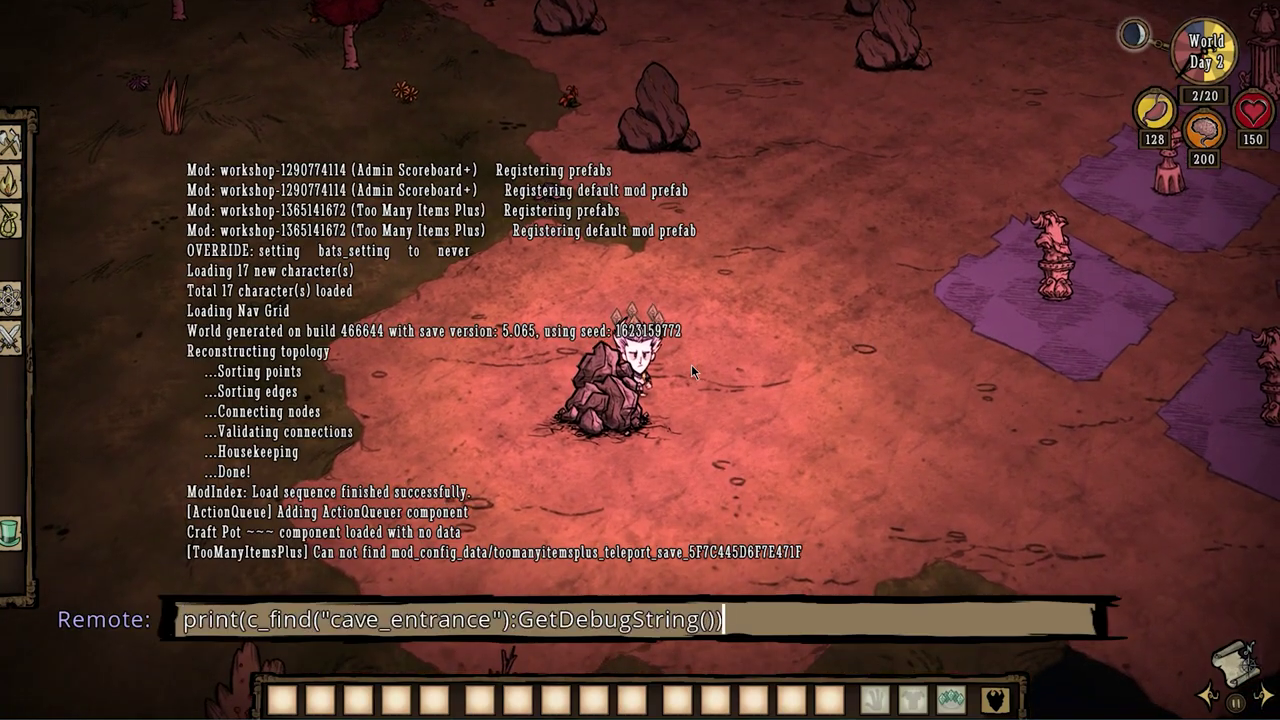
key("Left")
key("Left")
key("Left")
key("Left")
key("Left")
key("Left")
key("Left")
key("Left")
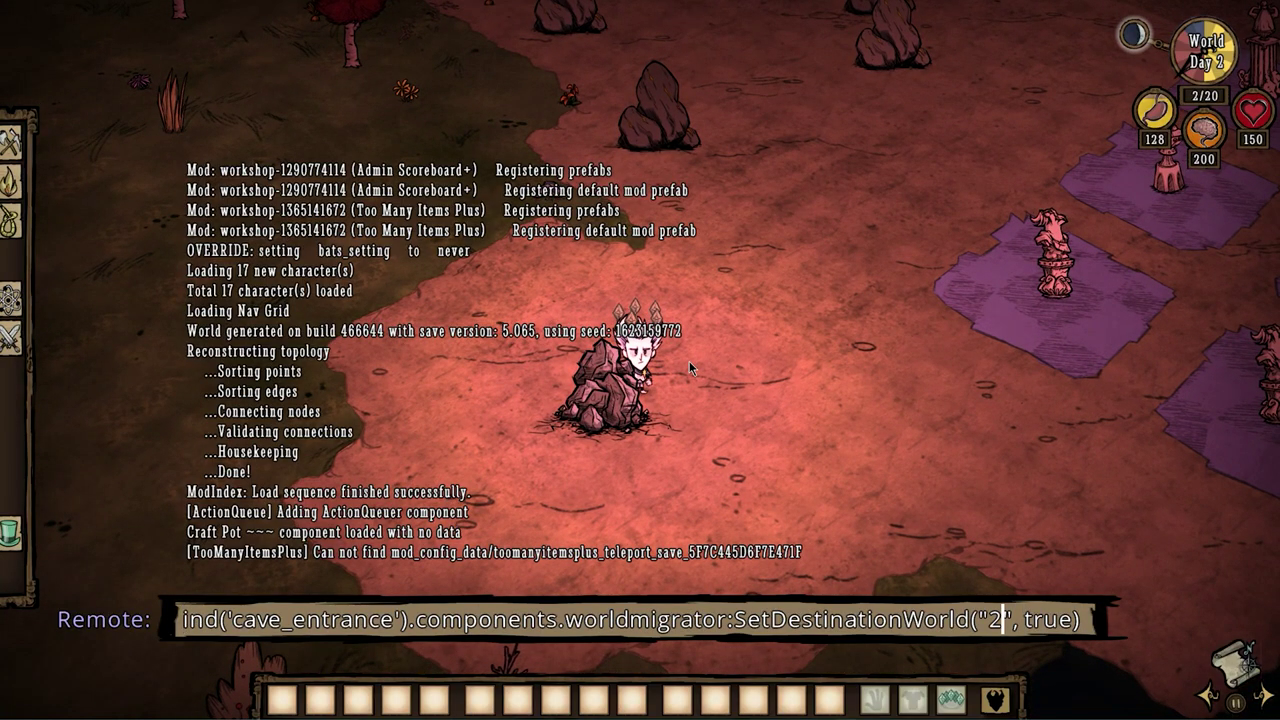
key("BackSpace")
type("3")
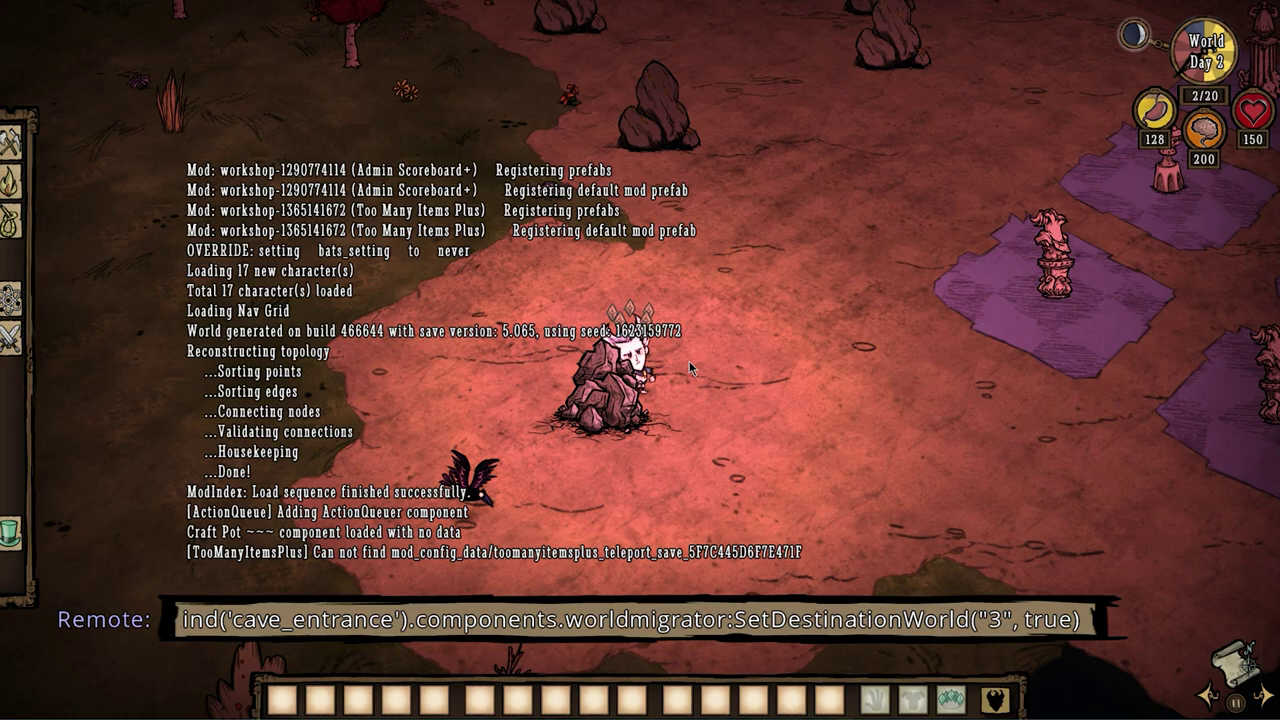
key("Return")
Go to another cave entrance and link it to shard 2, checking the server console.
key("grave")
key("Up")
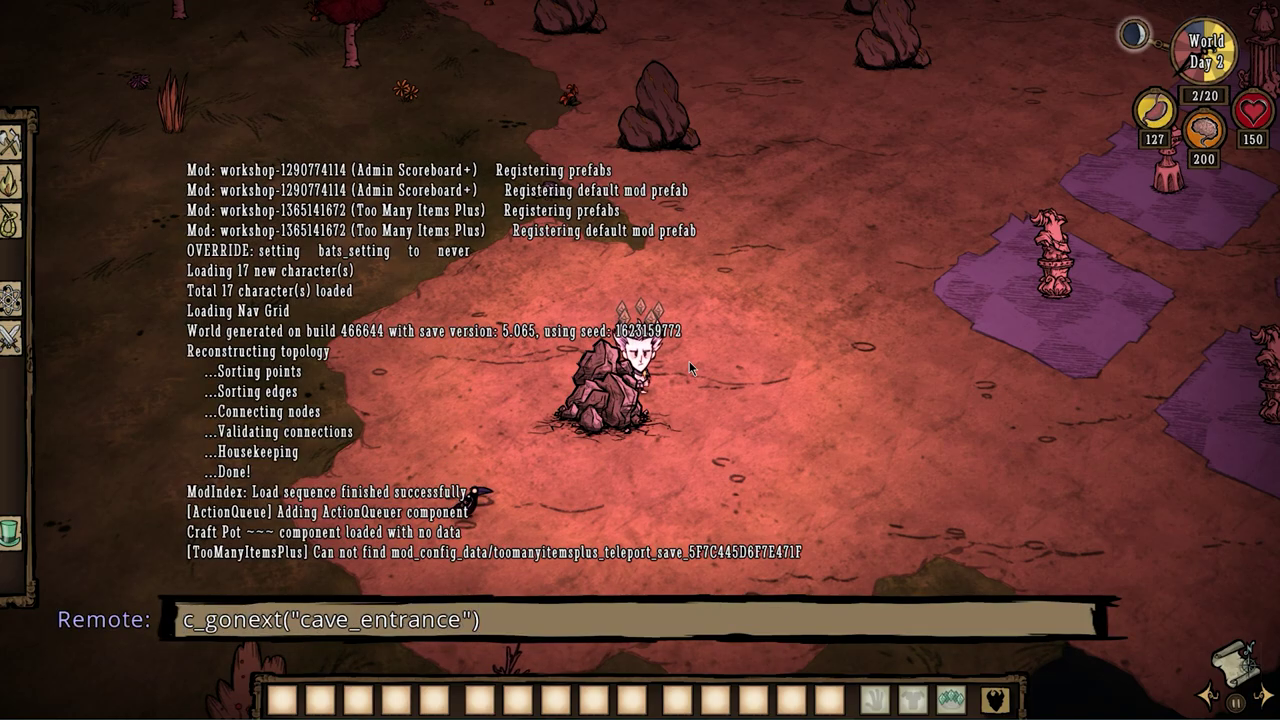
key("Return")
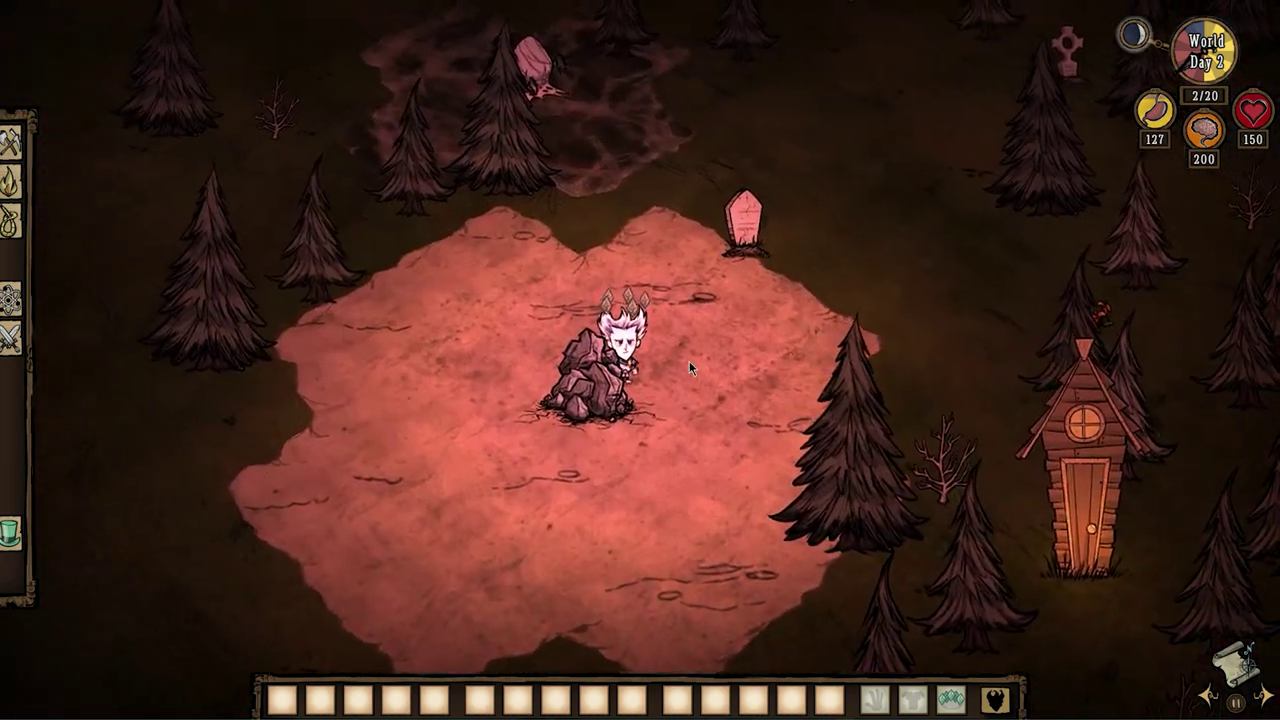
key("grave")
key("Up")
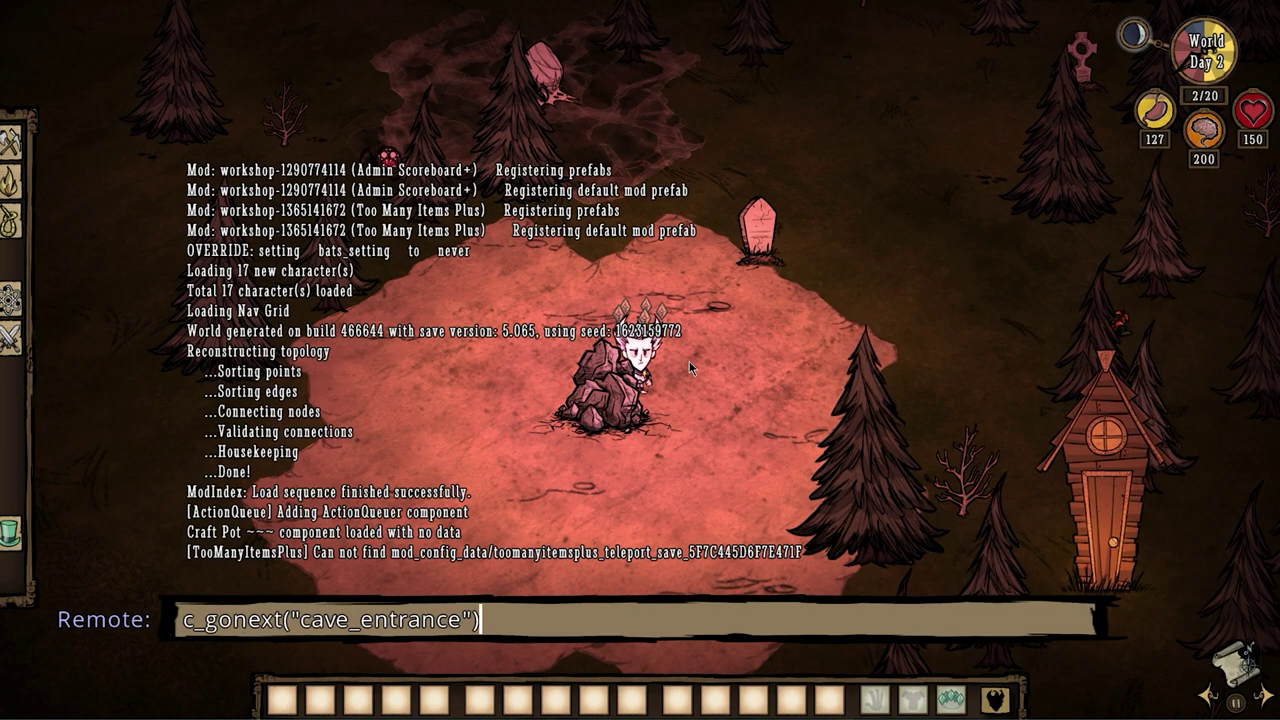
key("Up")
key("Up")
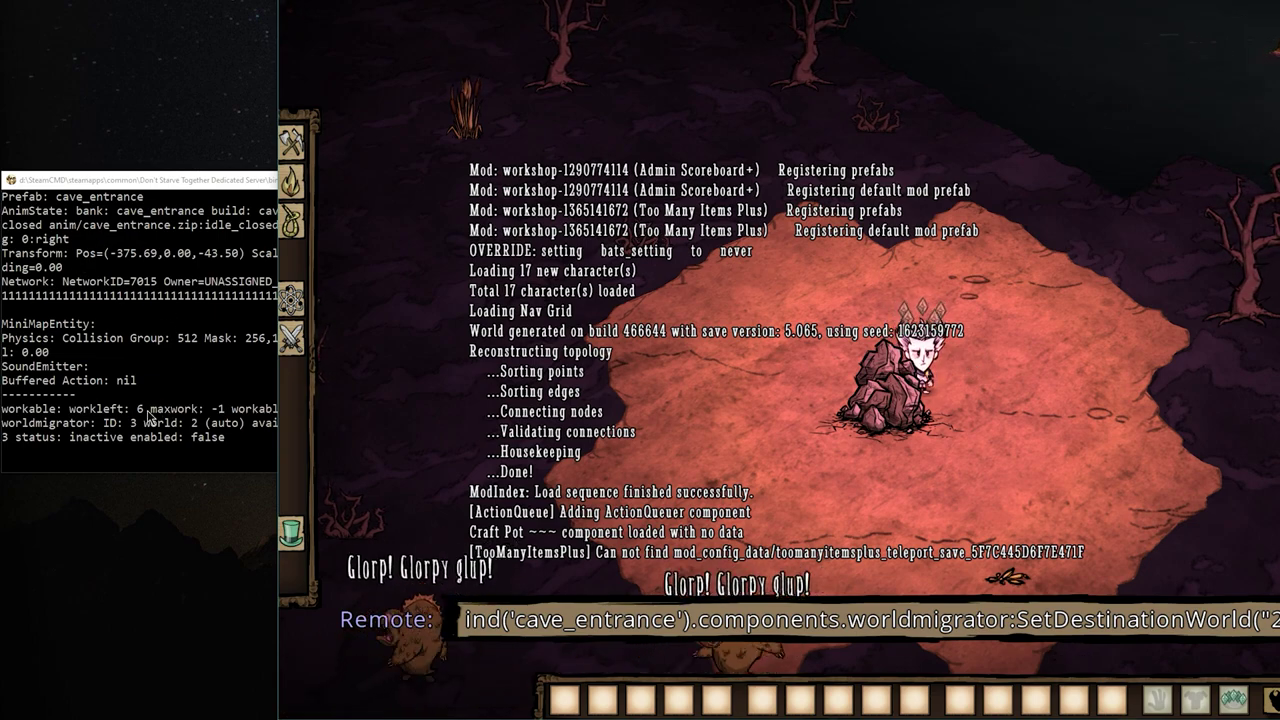
left_click(218, 440)
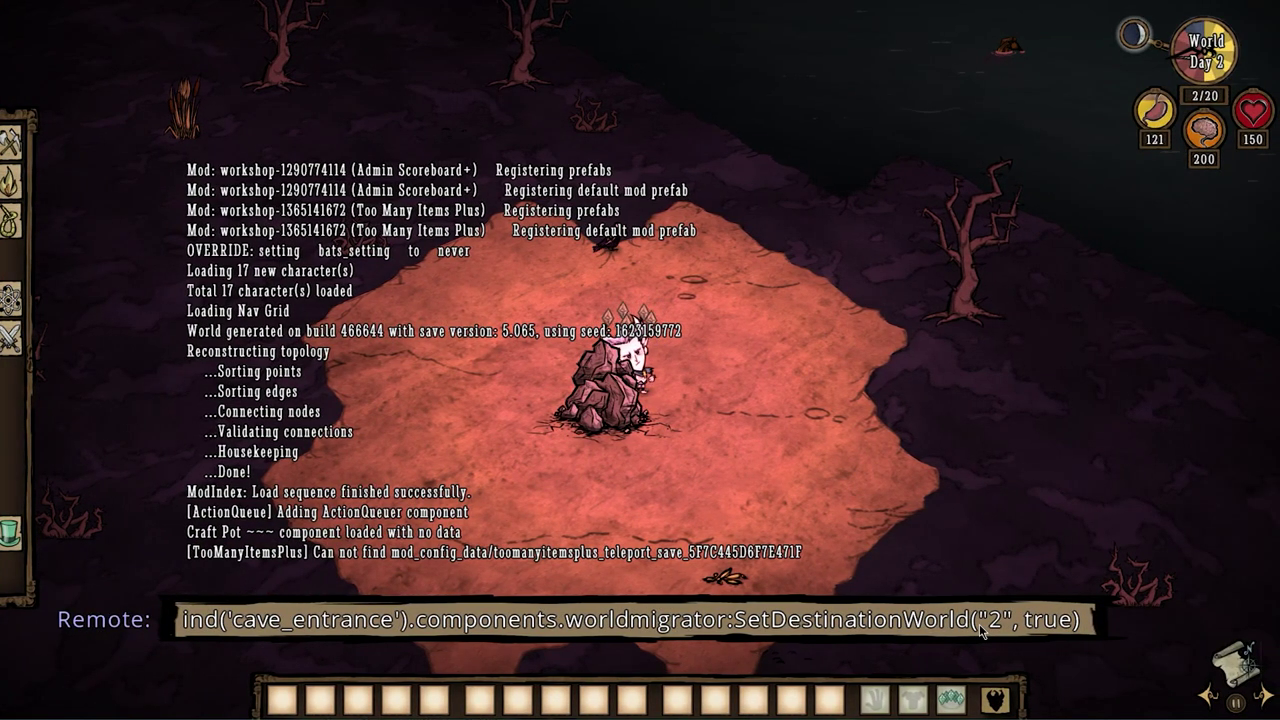
key("Return")
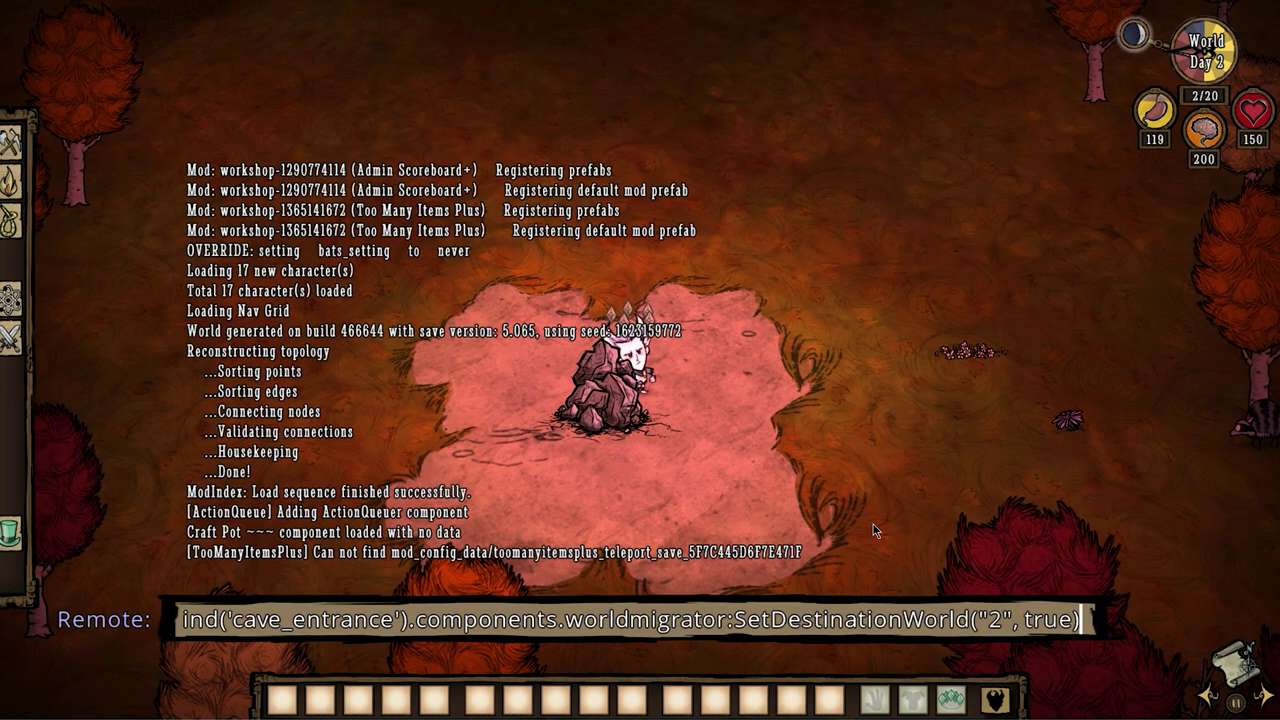
key("Return")
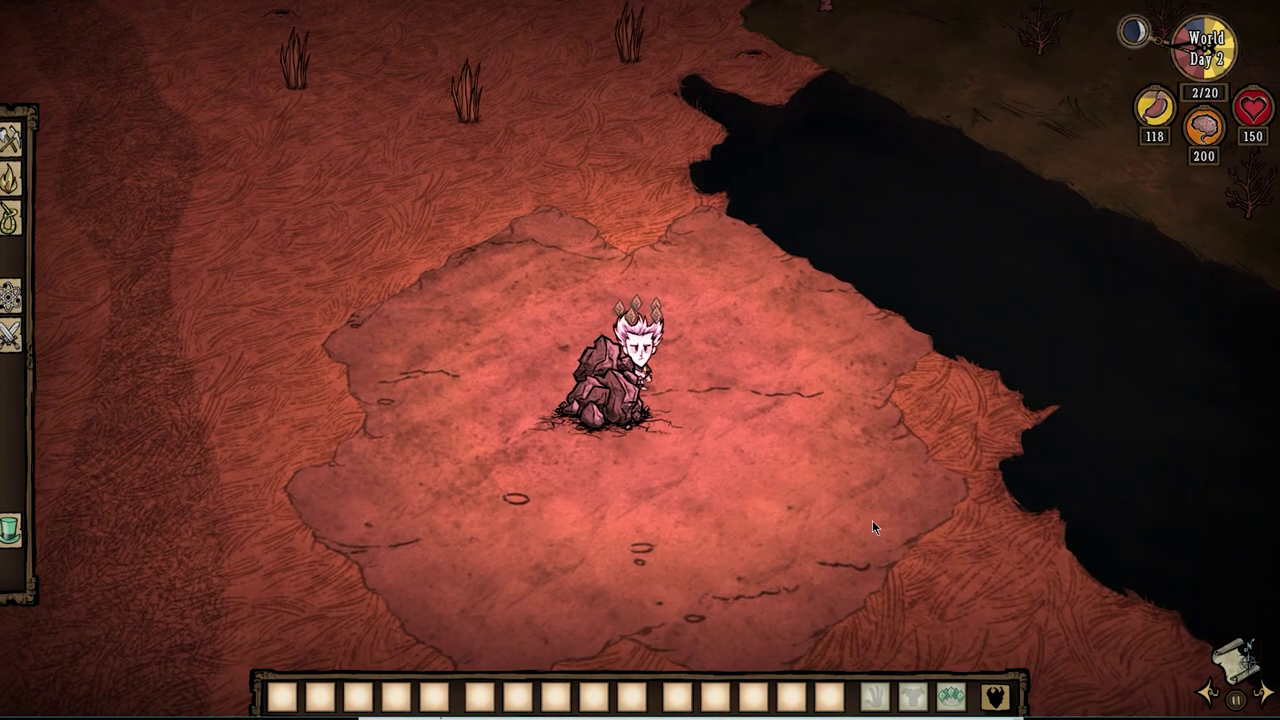
Edit the recalled linking command to shard 2 and run it for this entrance.
key("grave")
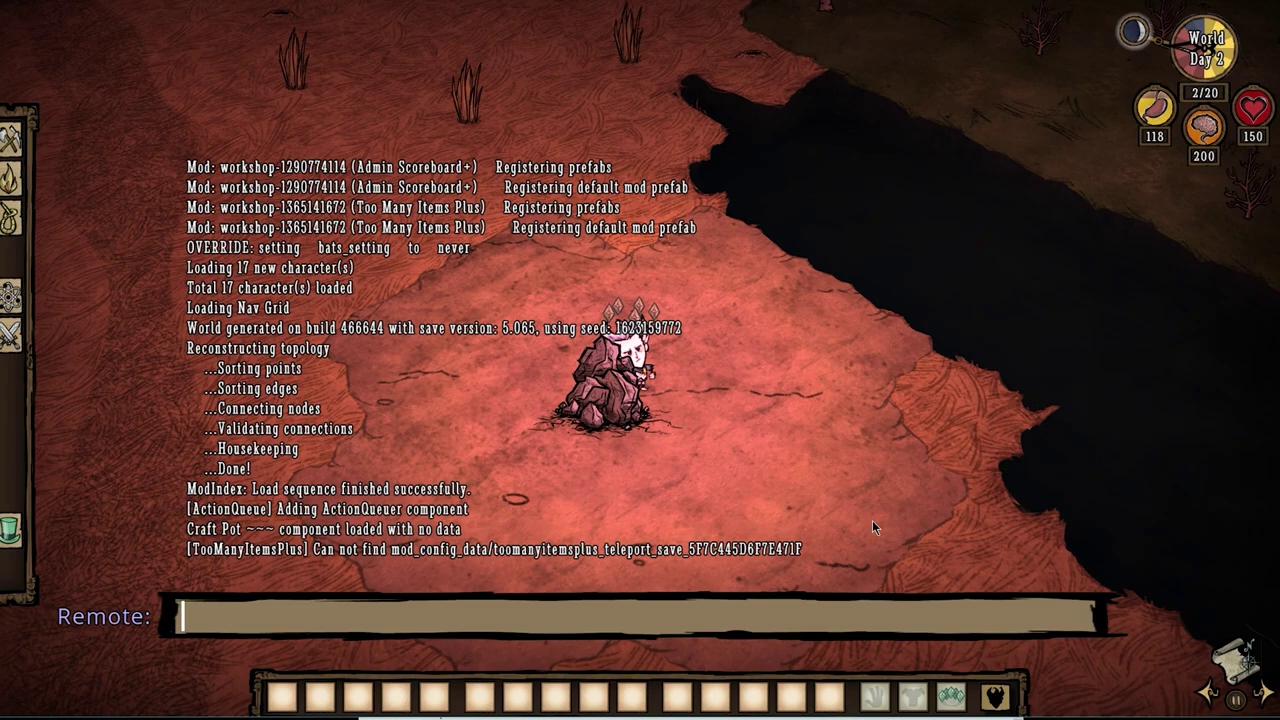
key("Up")
key("Left")
key("Left")
key("Left")
key("Left")
key("Left")
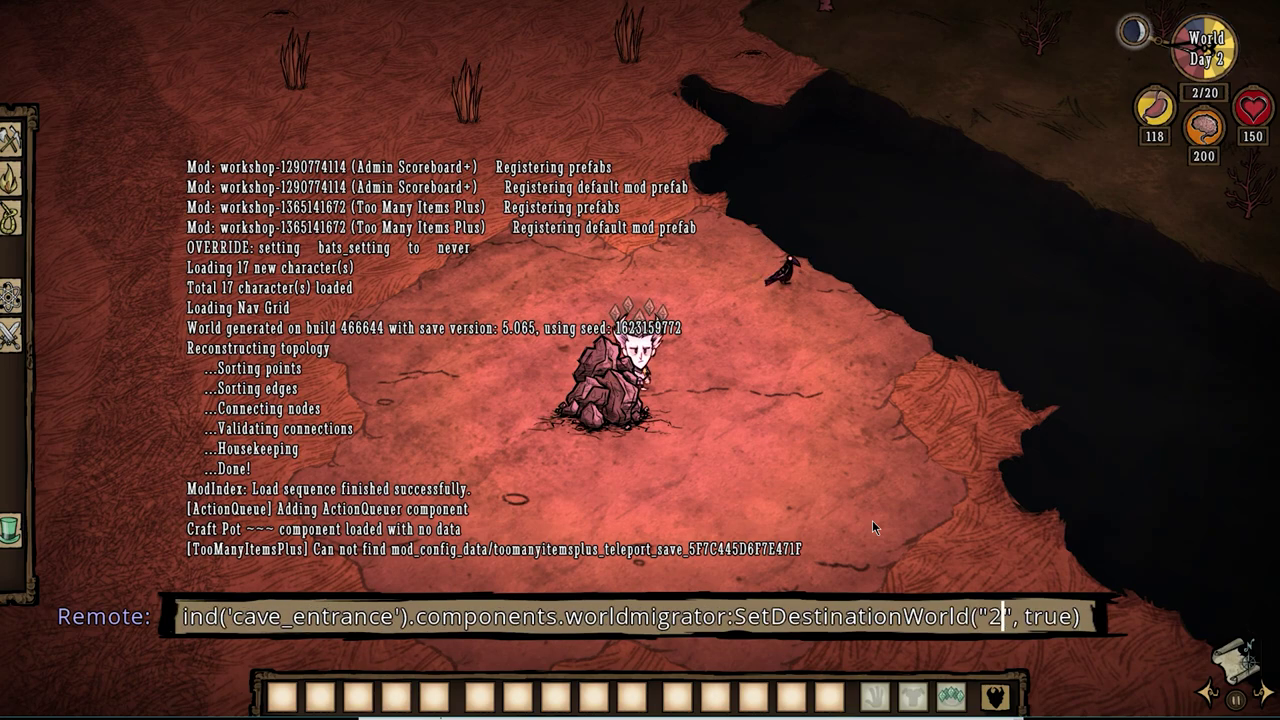
key("Return")
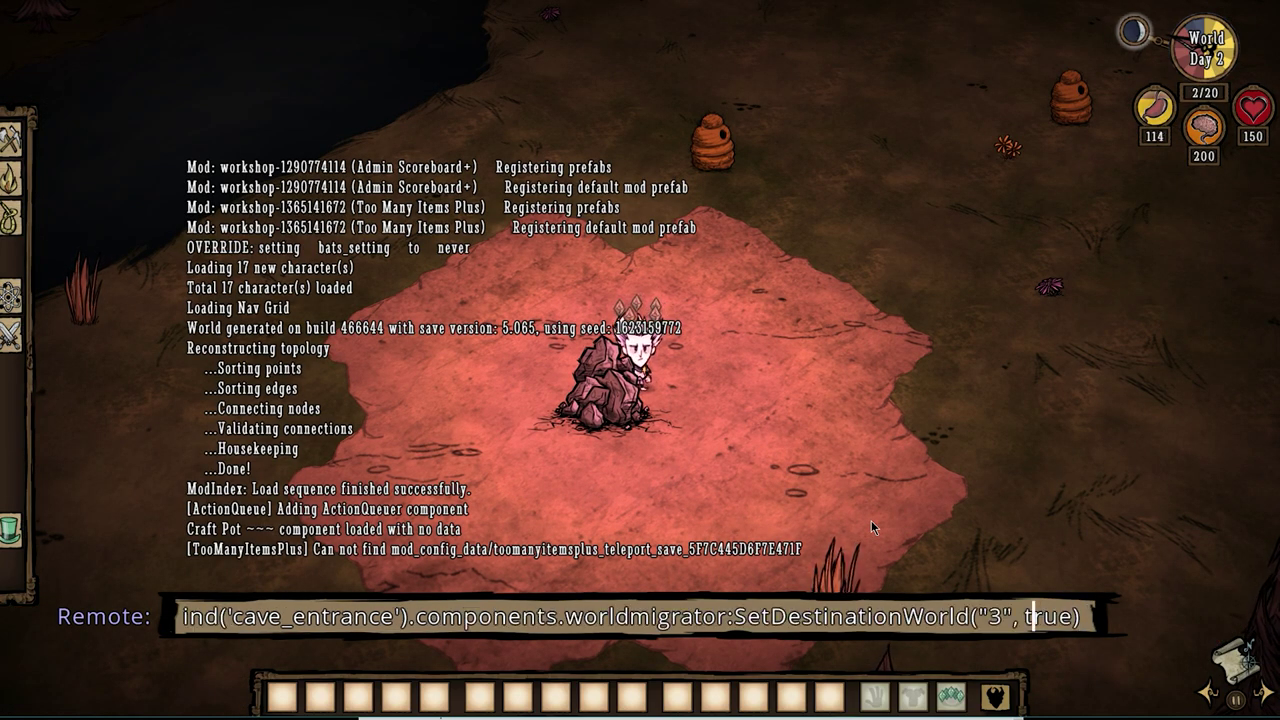
key("Left")
key("Left")
key("Left")
key("Left")
key("Left")
key("Left")
key("Left")
key("Left")
key("BackSpace")
type("2")
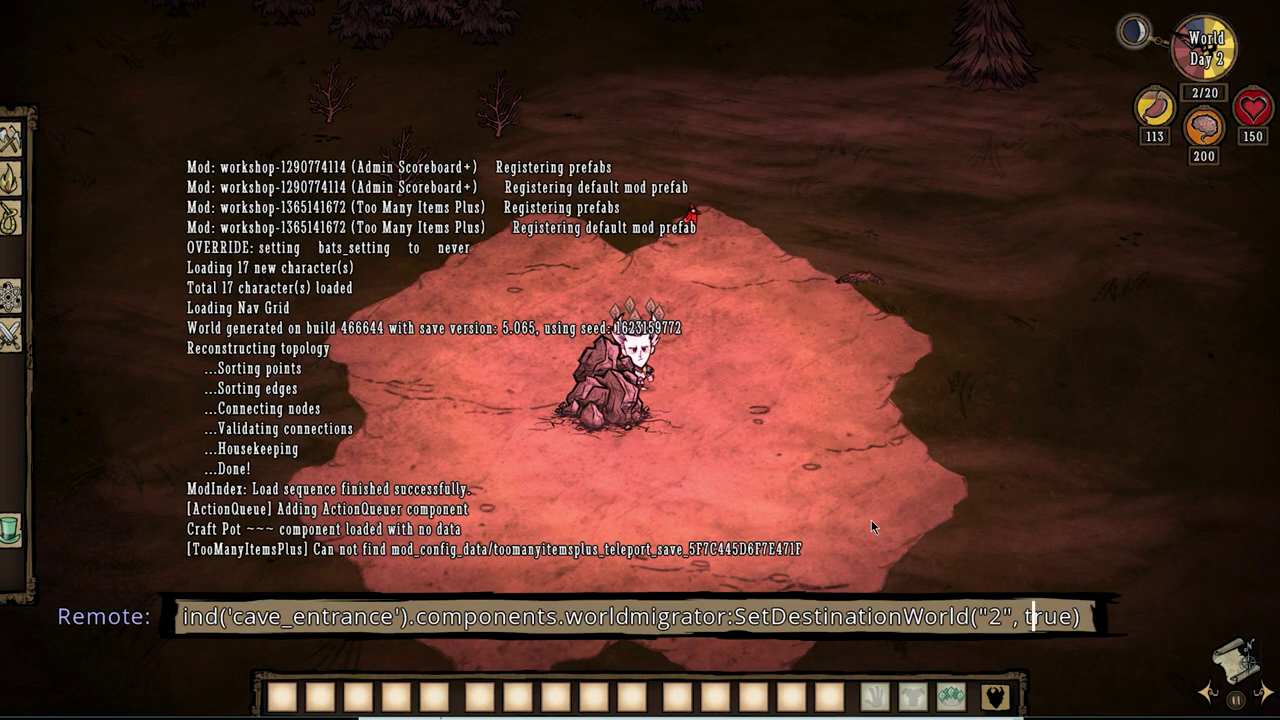
key("Up")
key("Return")
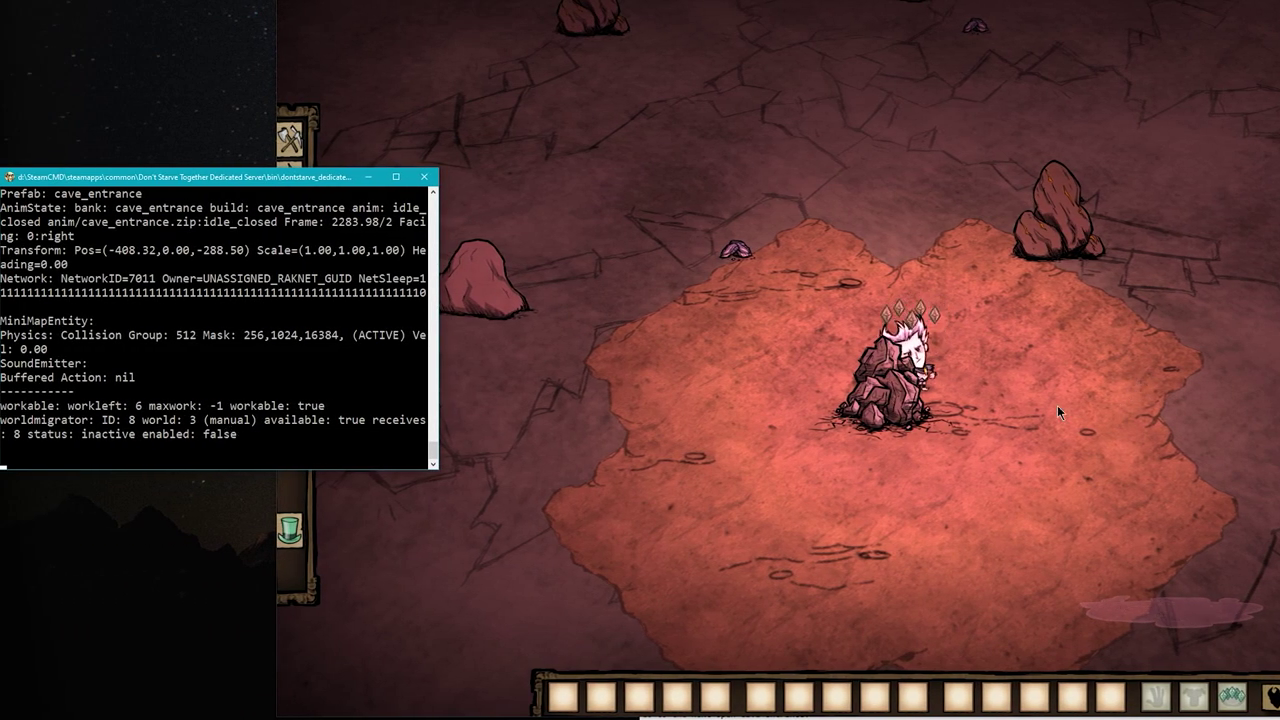
Search for an open cave entrance with c_gonext("cave_entrance_open").
left_click(986, 438)
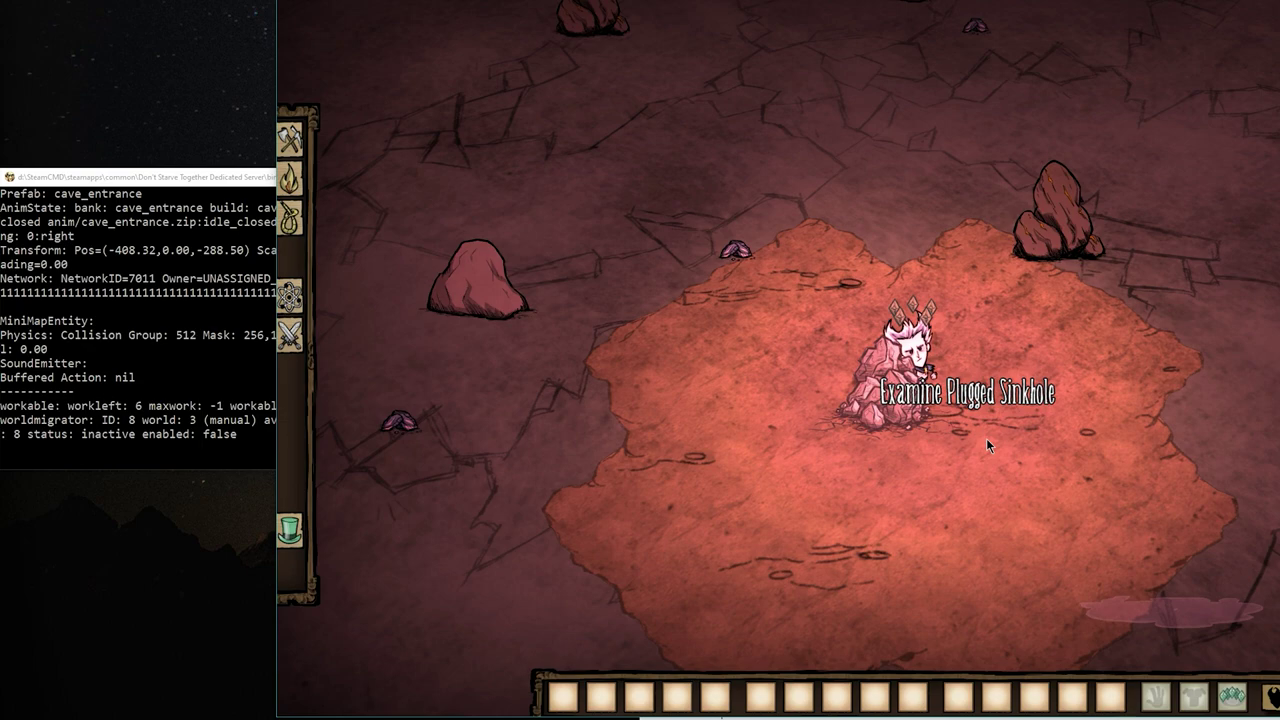
key("grave")
type("c_")
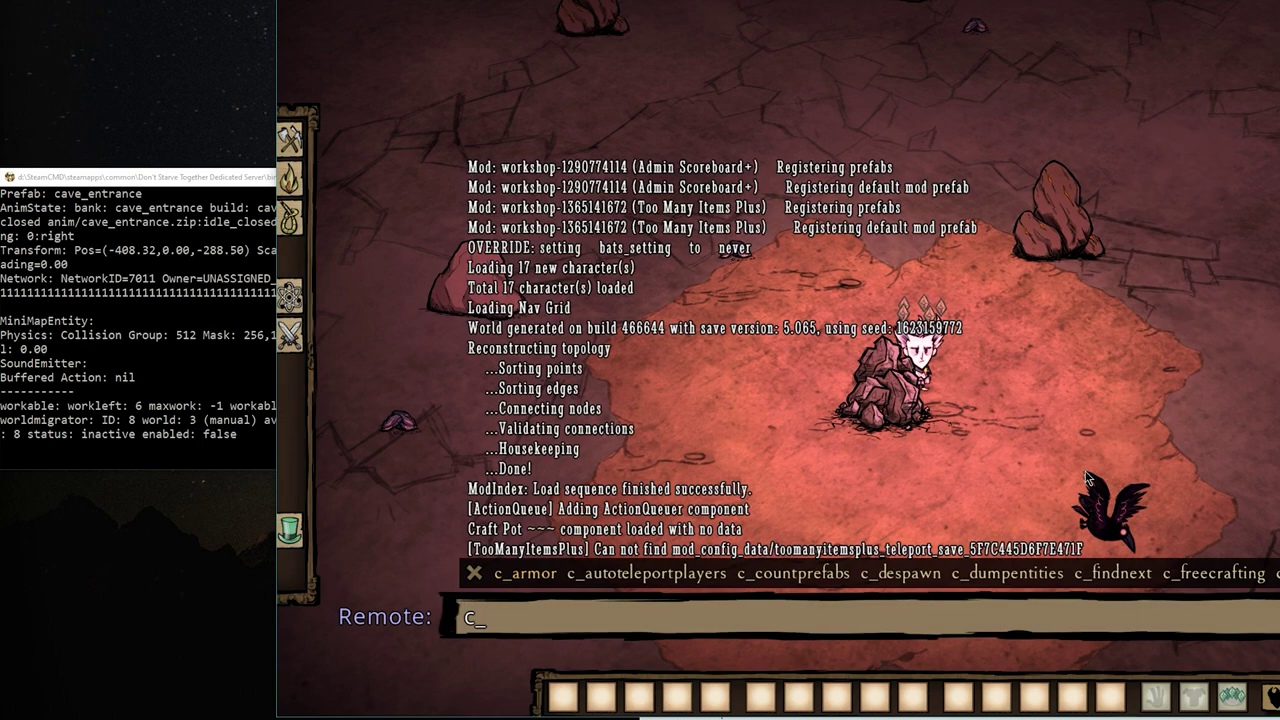
type("gonext(\"c")
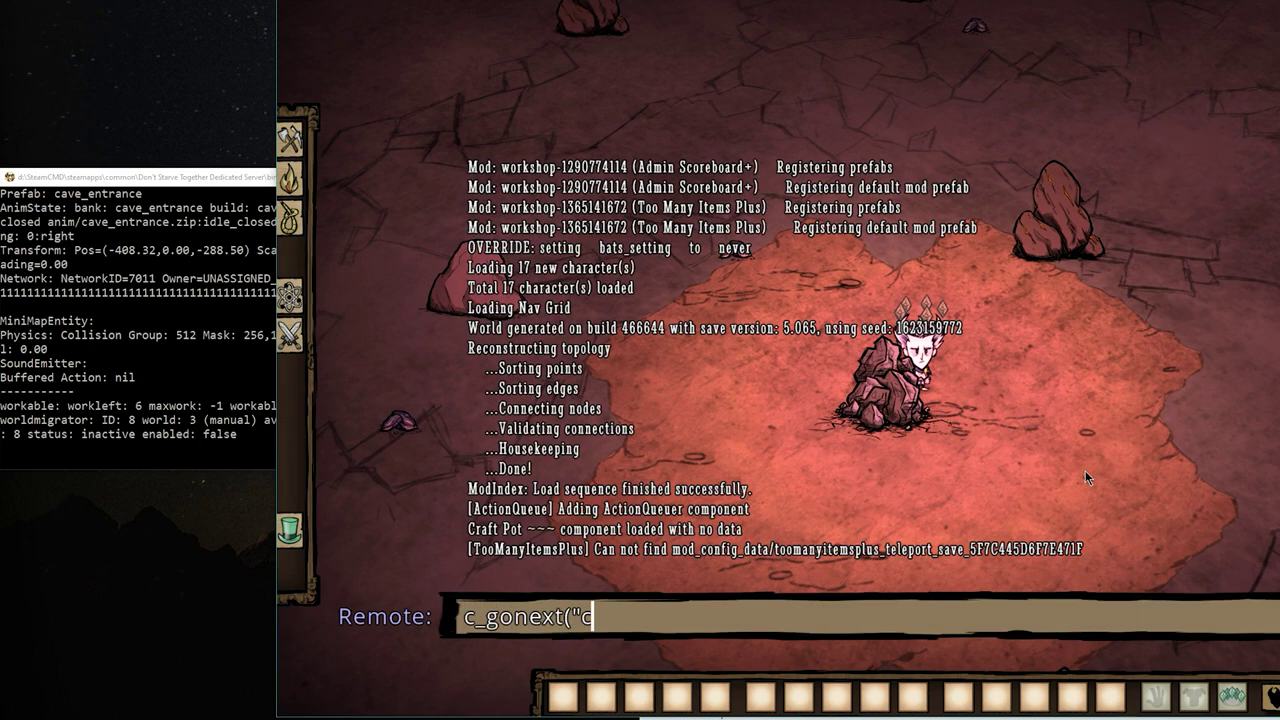
type("ave_entrance_open\")")
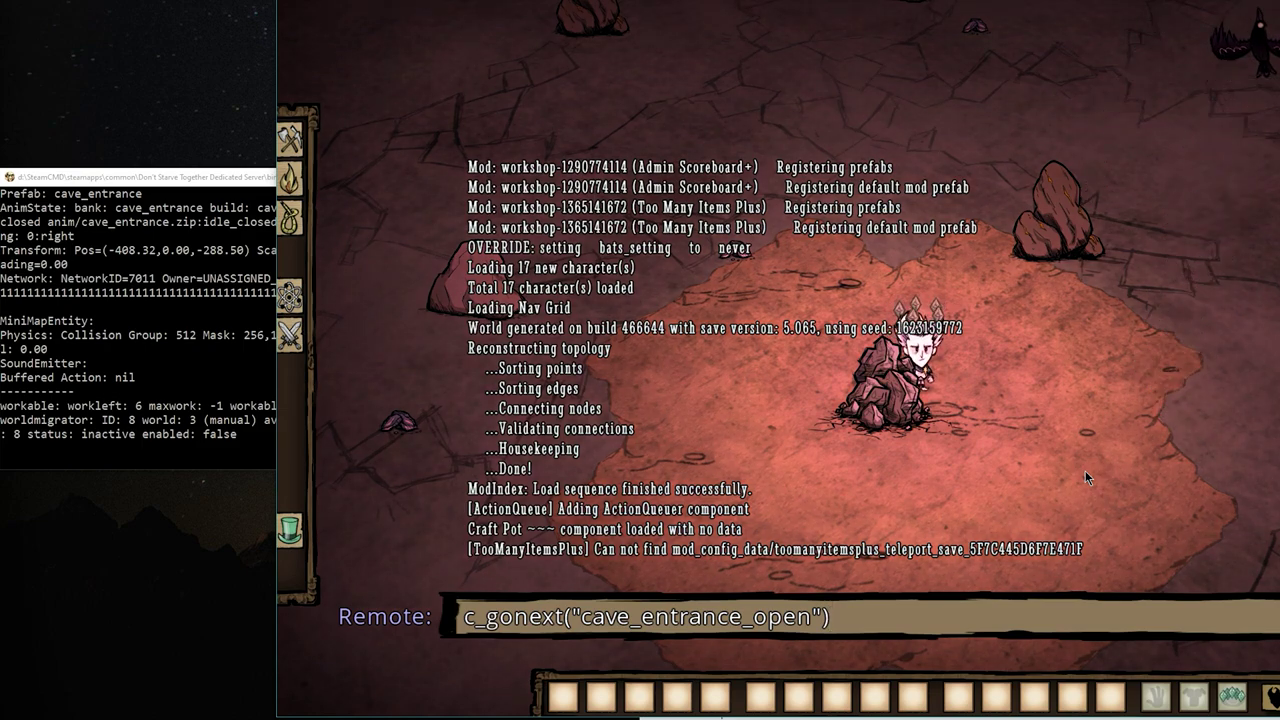
key("Return")
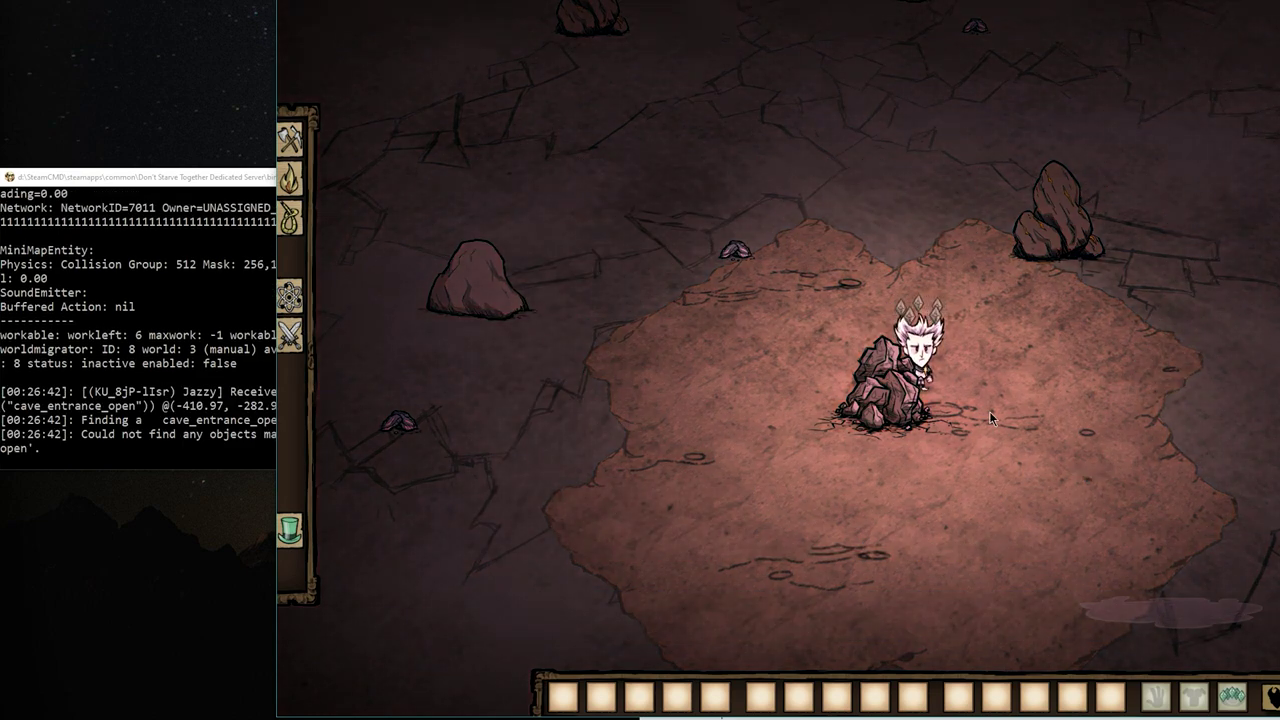
Count cave entrances with c_countprefabs("cave_entrance") and confirm 10 in the server console.
key("grave")
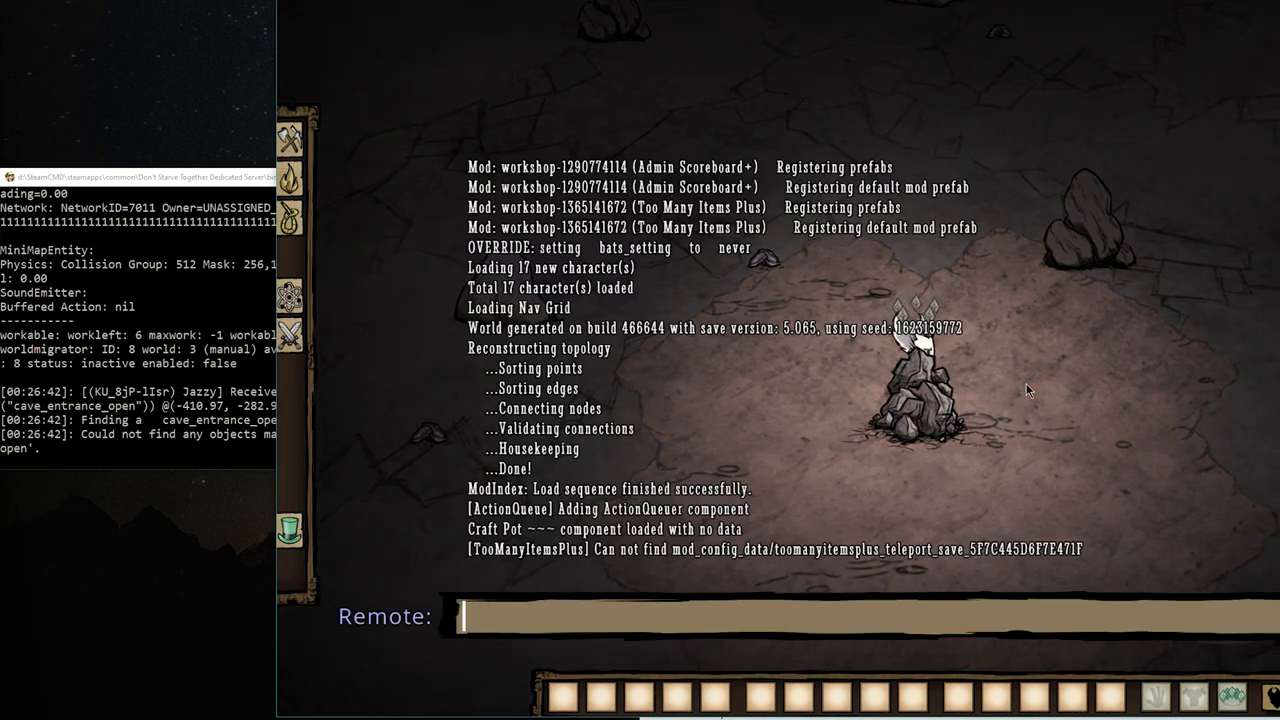
type("c_")
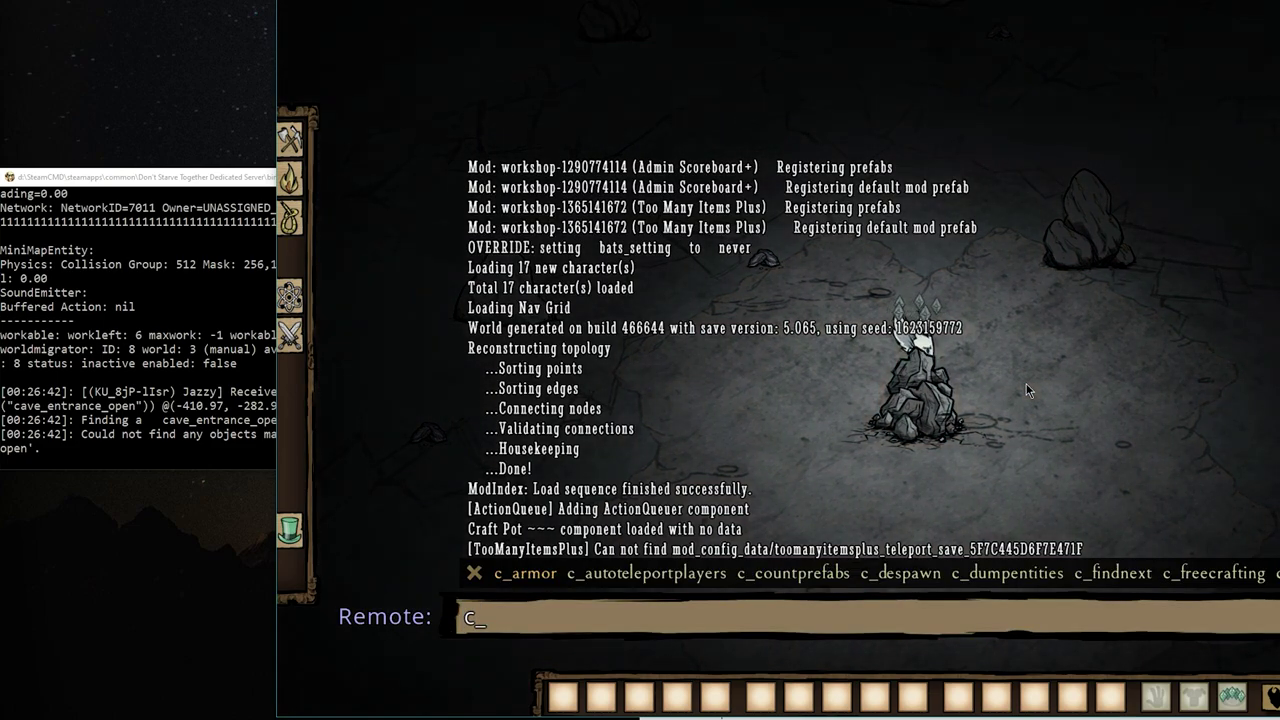
type("countprefa")
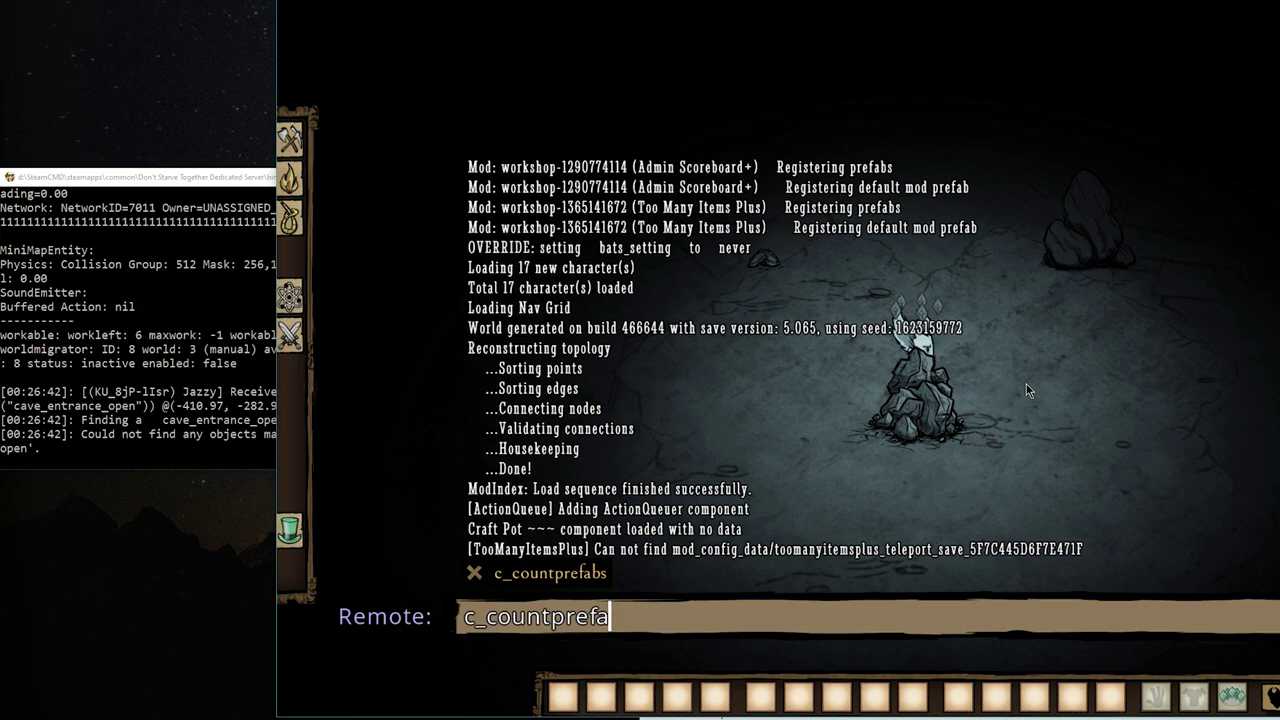
type("bs(\"cave_entrance\")")
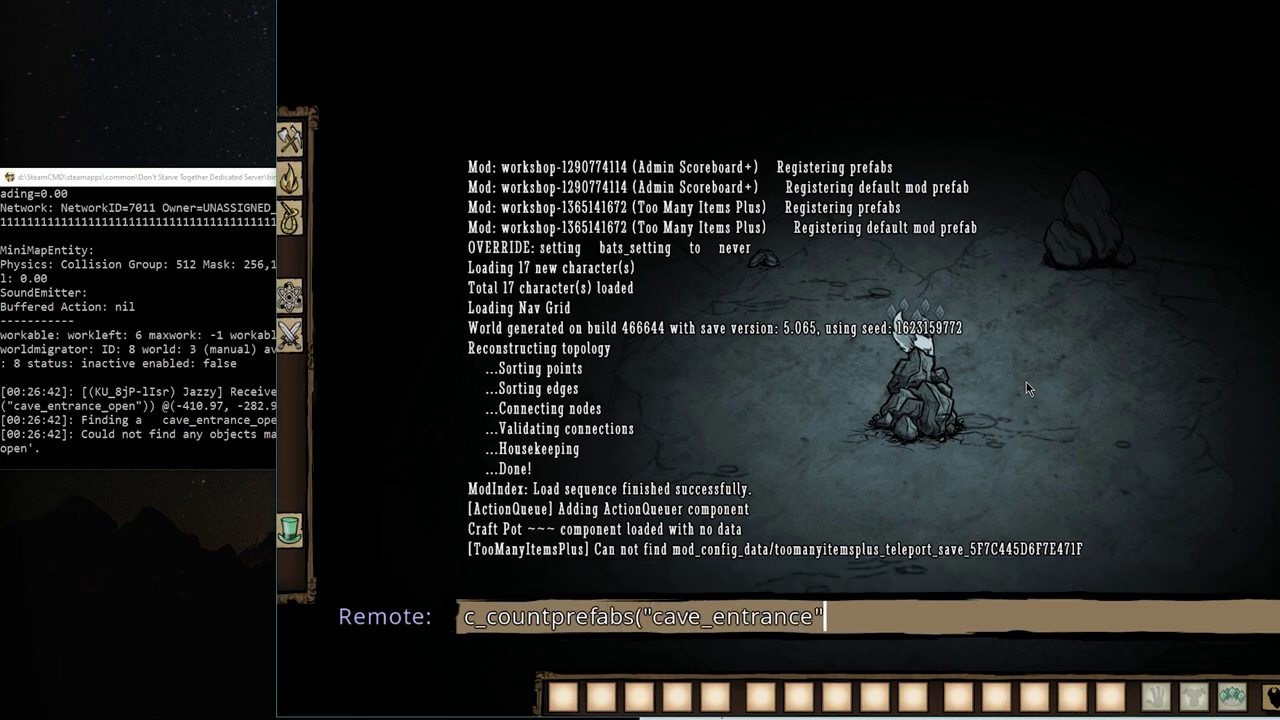
key("Return")
left_click(152, 444)
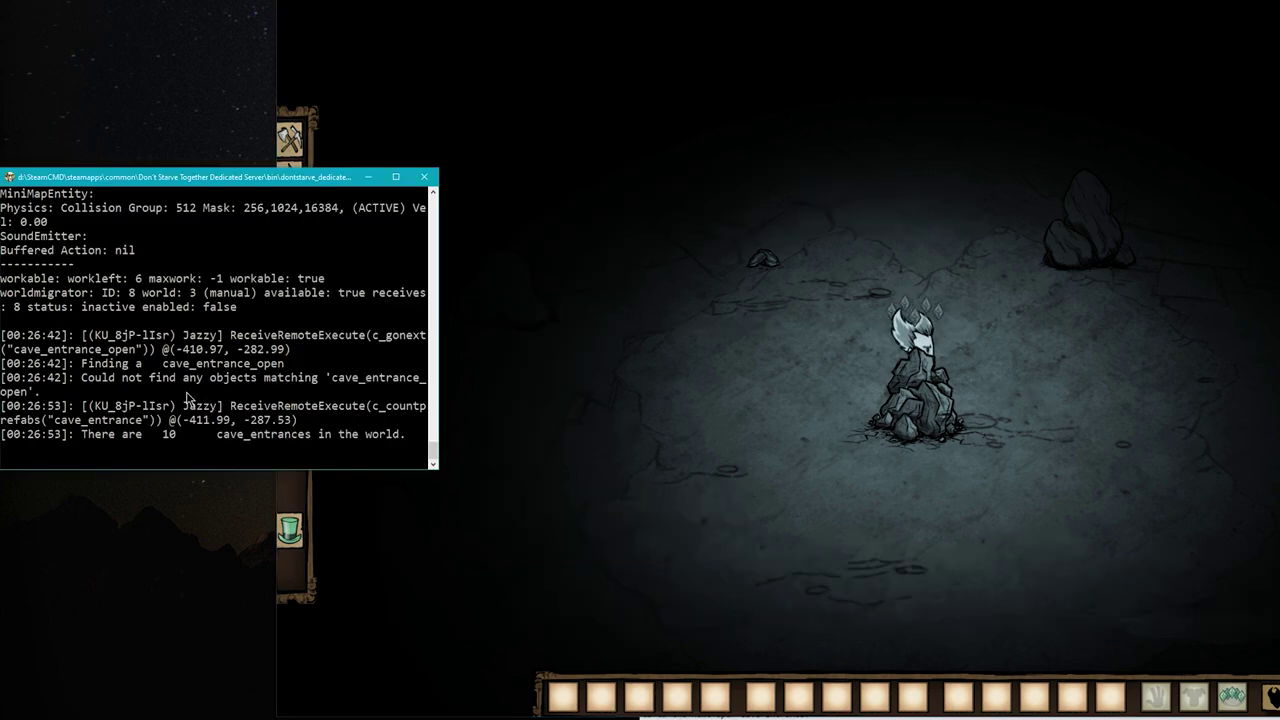
left_click(810, 470)
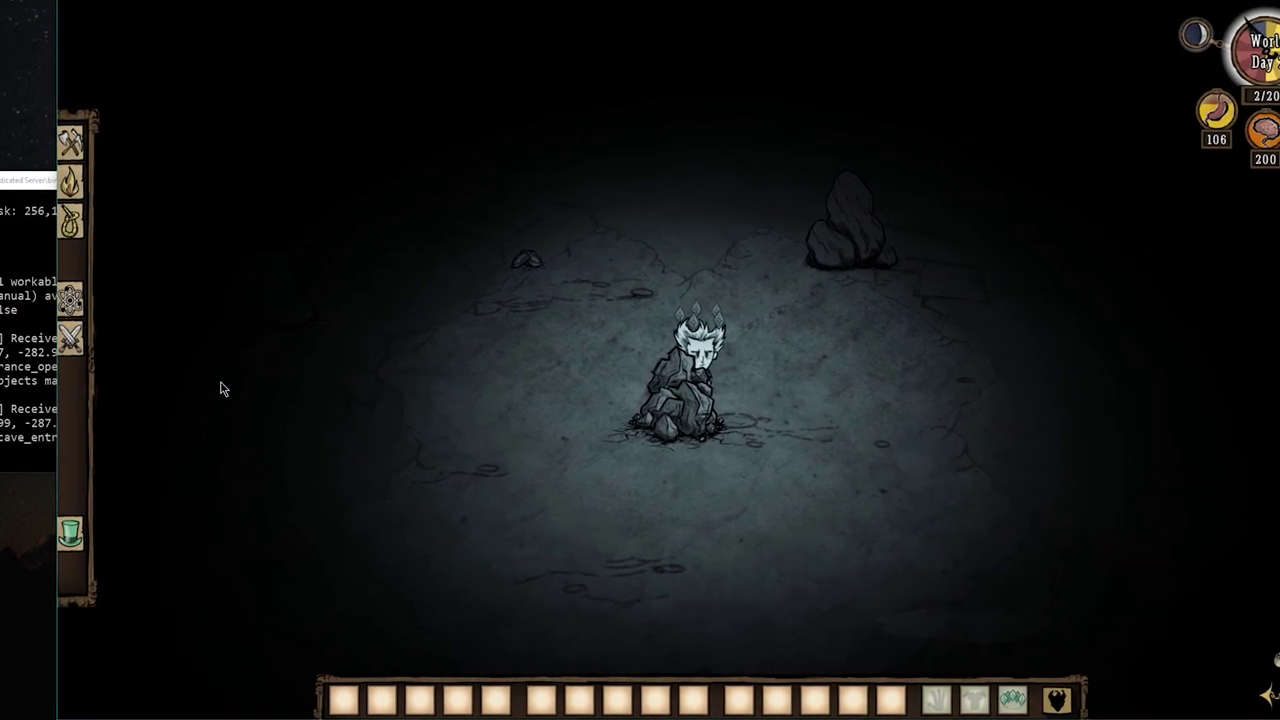
Enable Creative Mode in the admin panel and travel through the opened sinkhole to shard 3.
key("t")
left_click(204, 581)
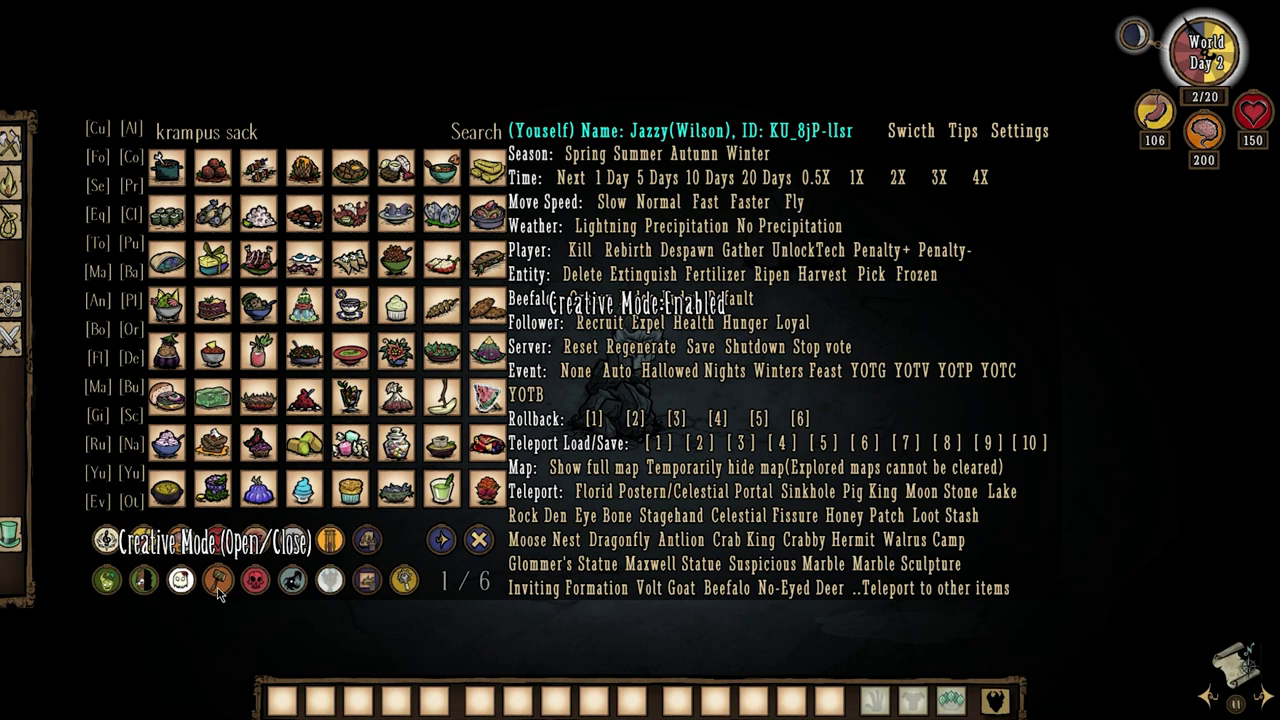
key("t")
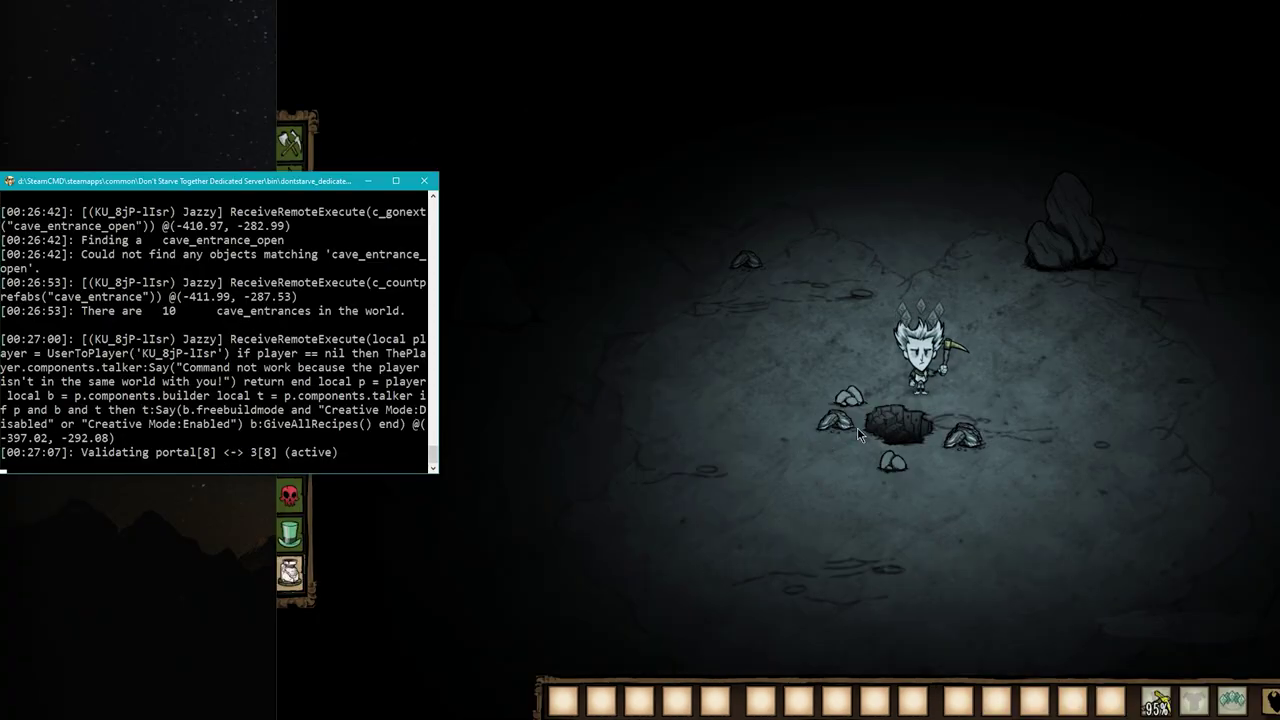
left_click(885, 430)
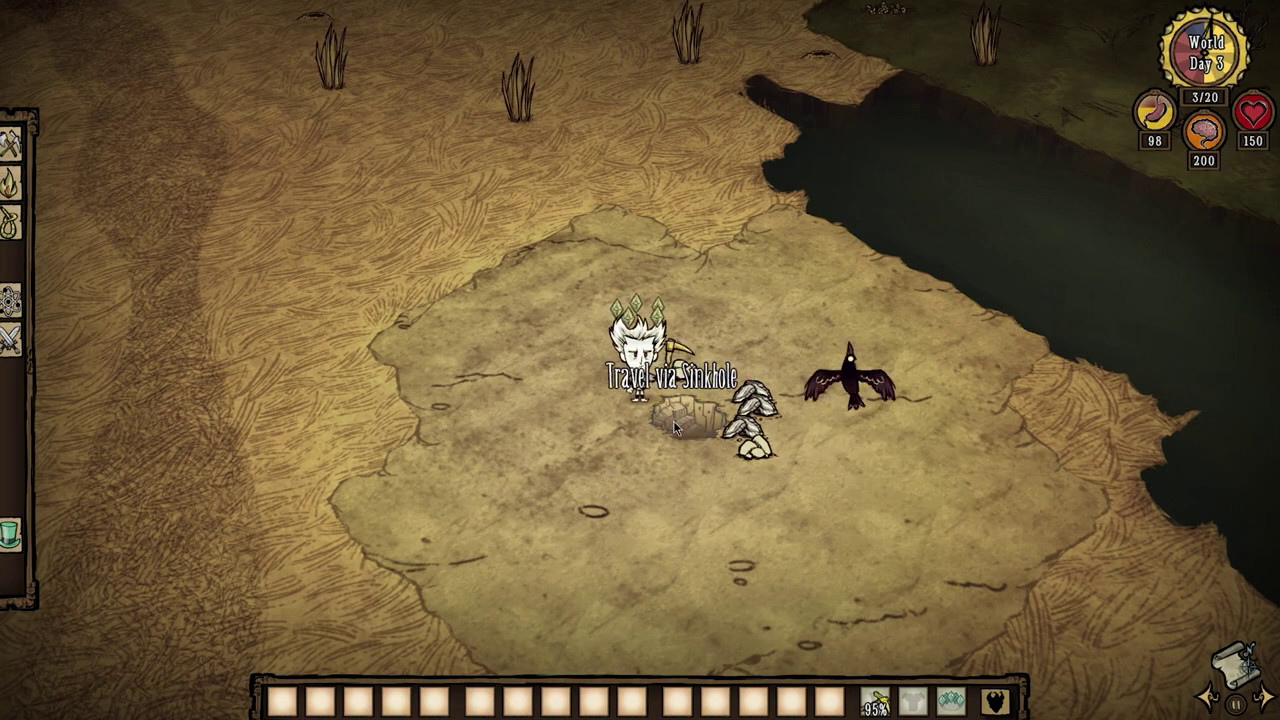
Jump to another cave entrance with c_gonext("cave_entrance") and step off it.
left_click(675, 428)
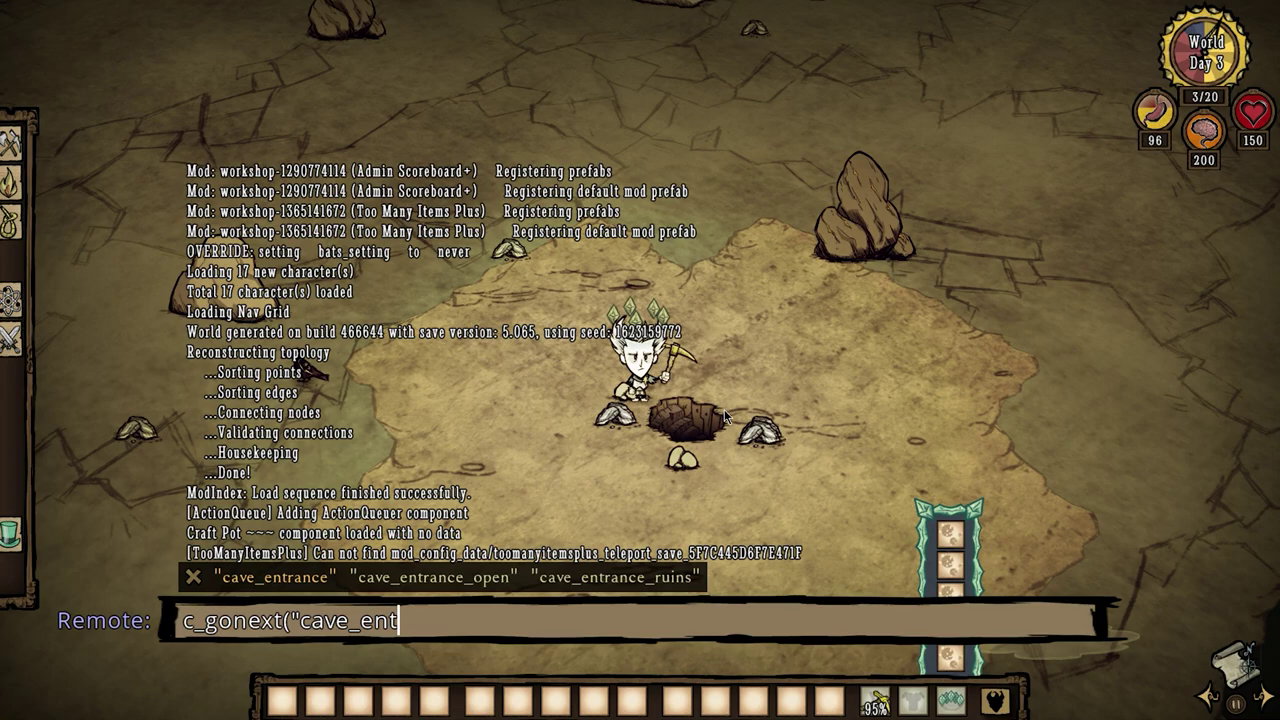
type("ranc")
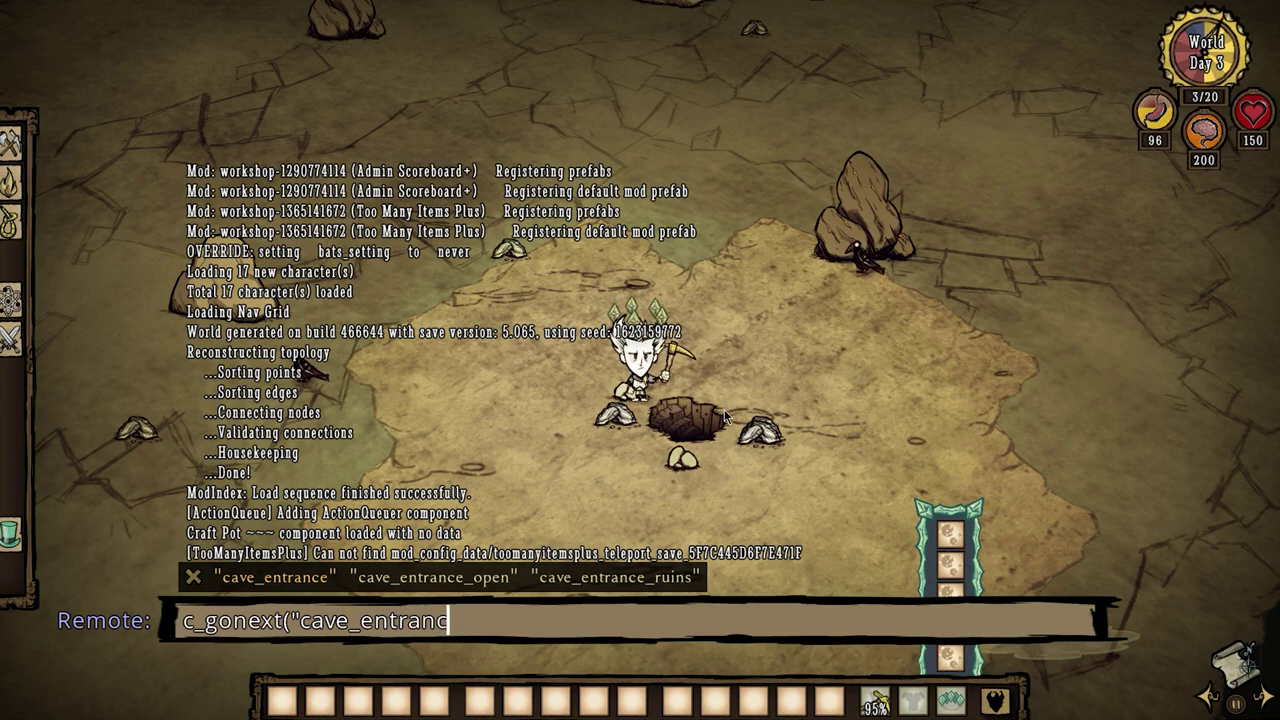
type("e\")")
key("Return")
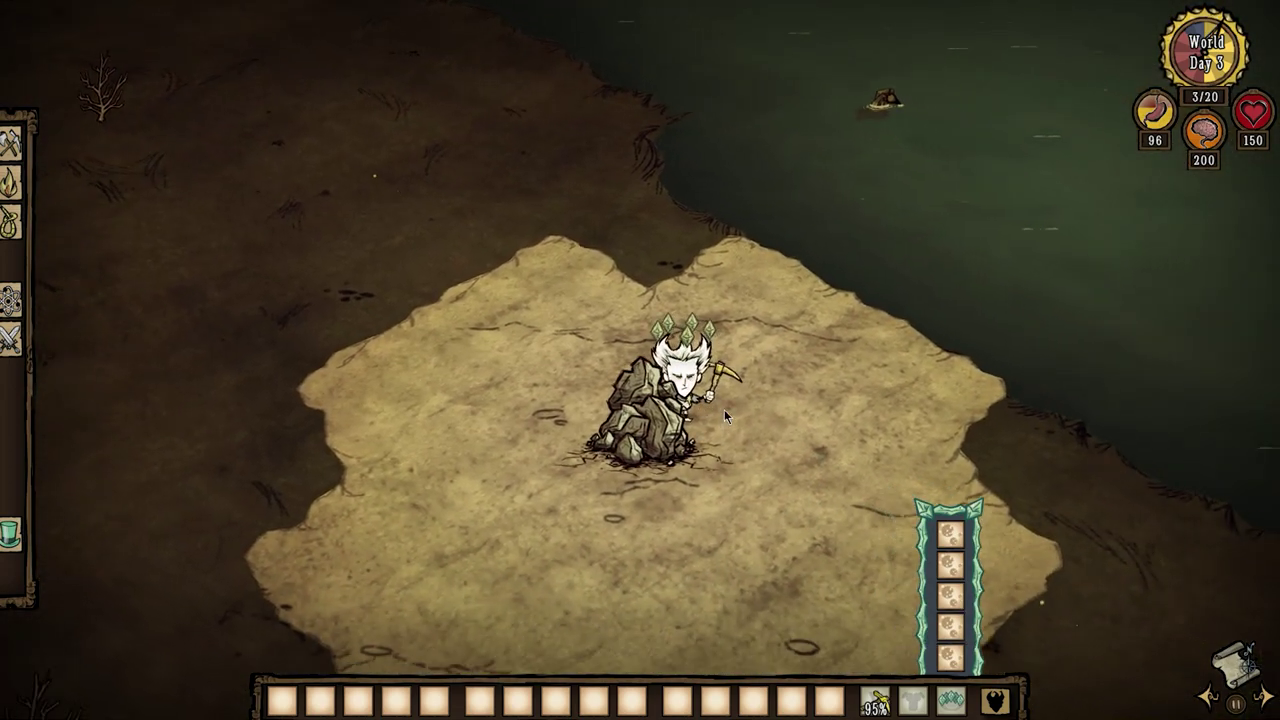
left_click(724, 409)
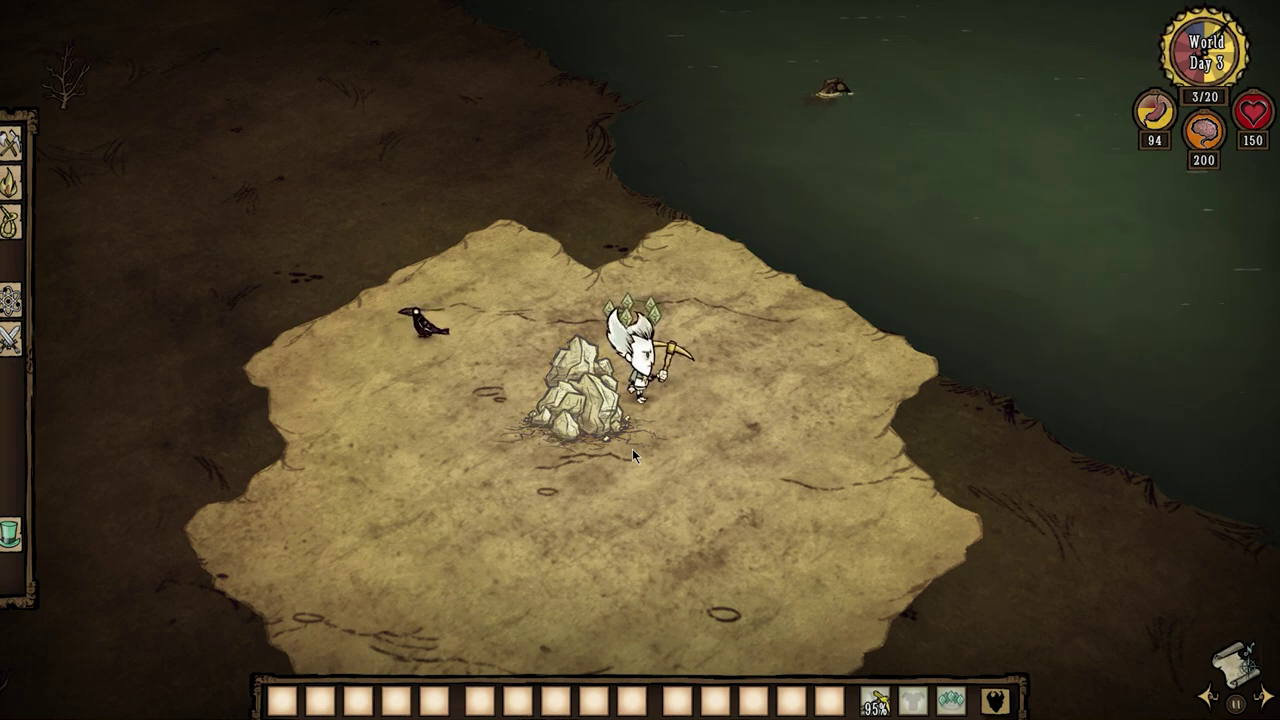
Mine open the plugged sinkhole with the pickaxe and travel through it.
left_click(598, 424)
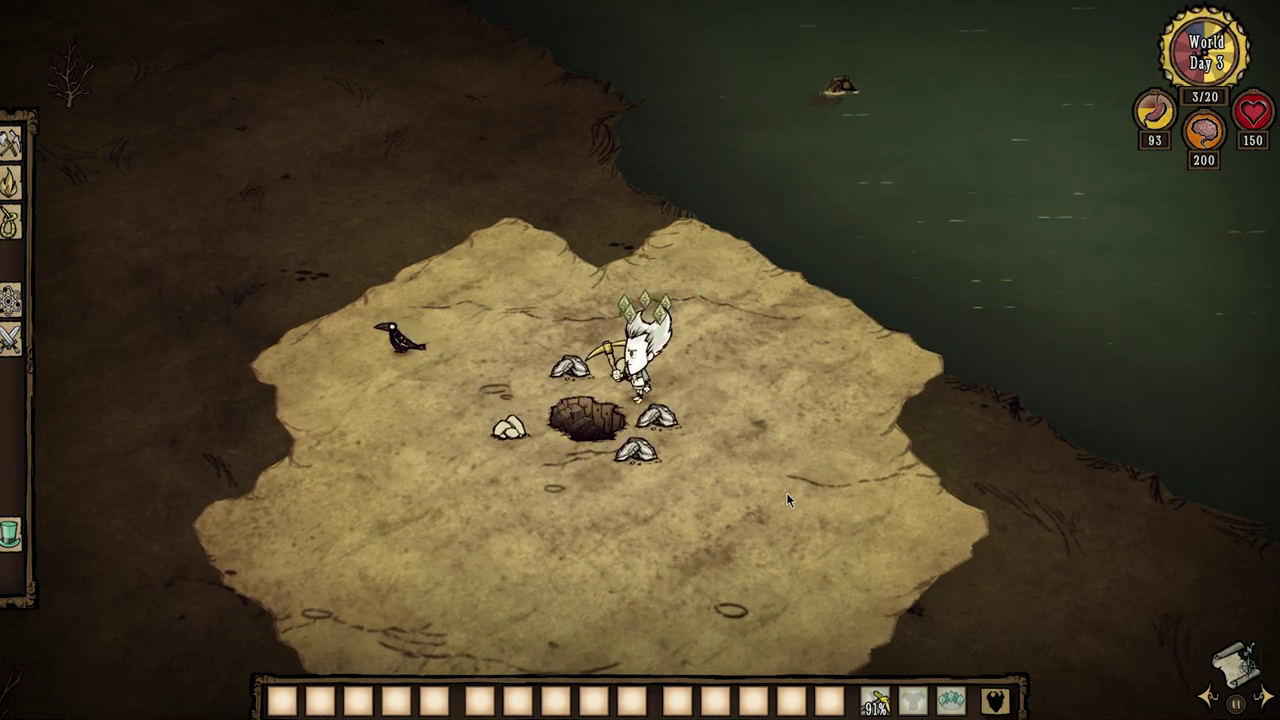
scroll(786, 493, "down", 2)
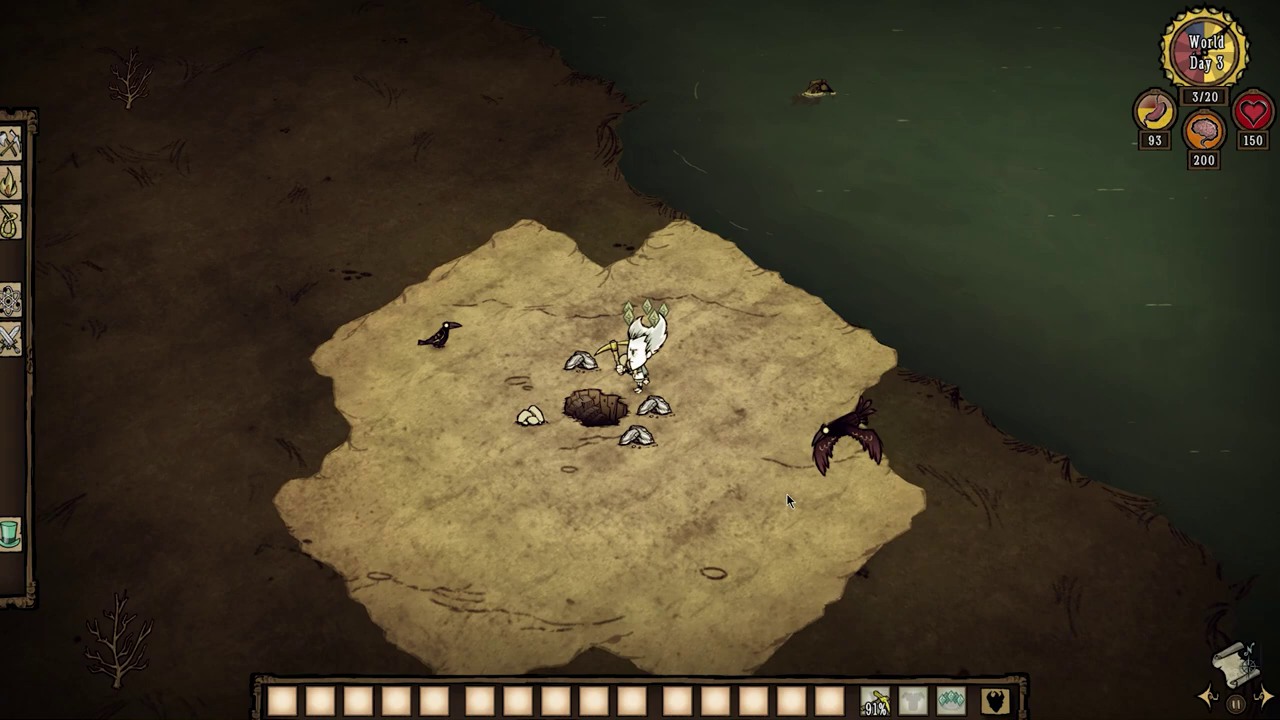
scroll(786, 496, "up", 1)
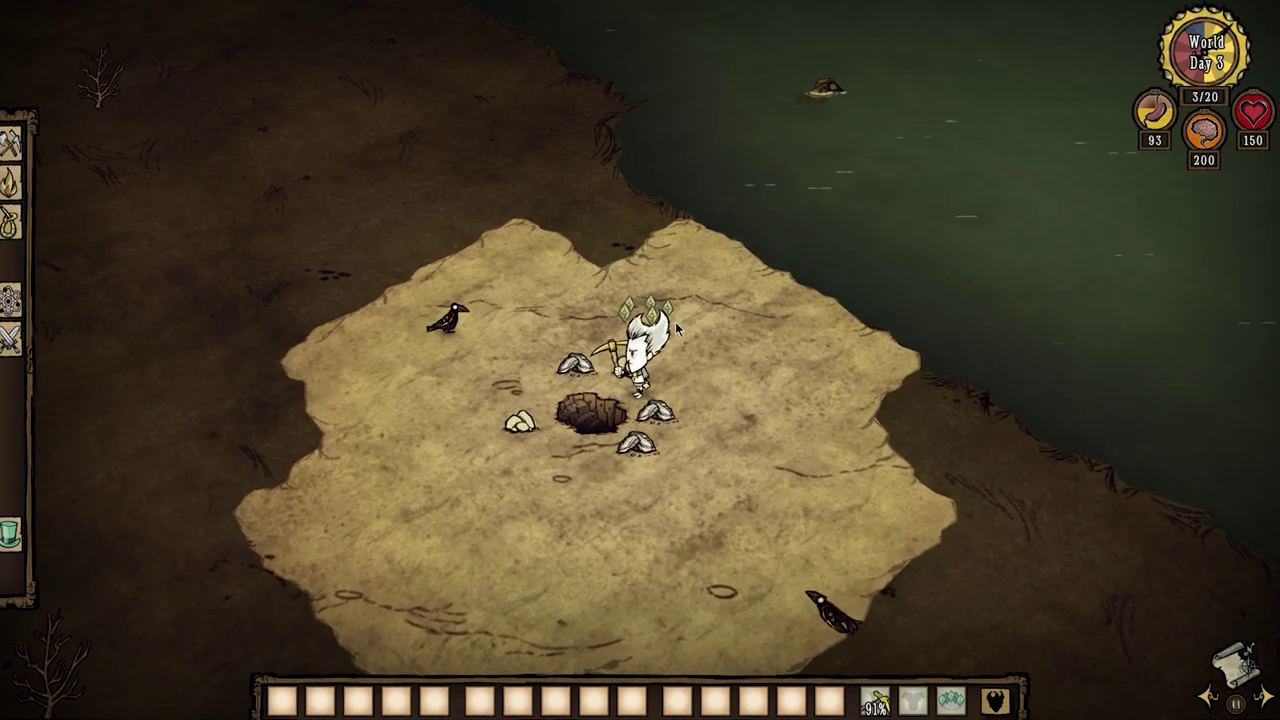
left_click(573, 410)
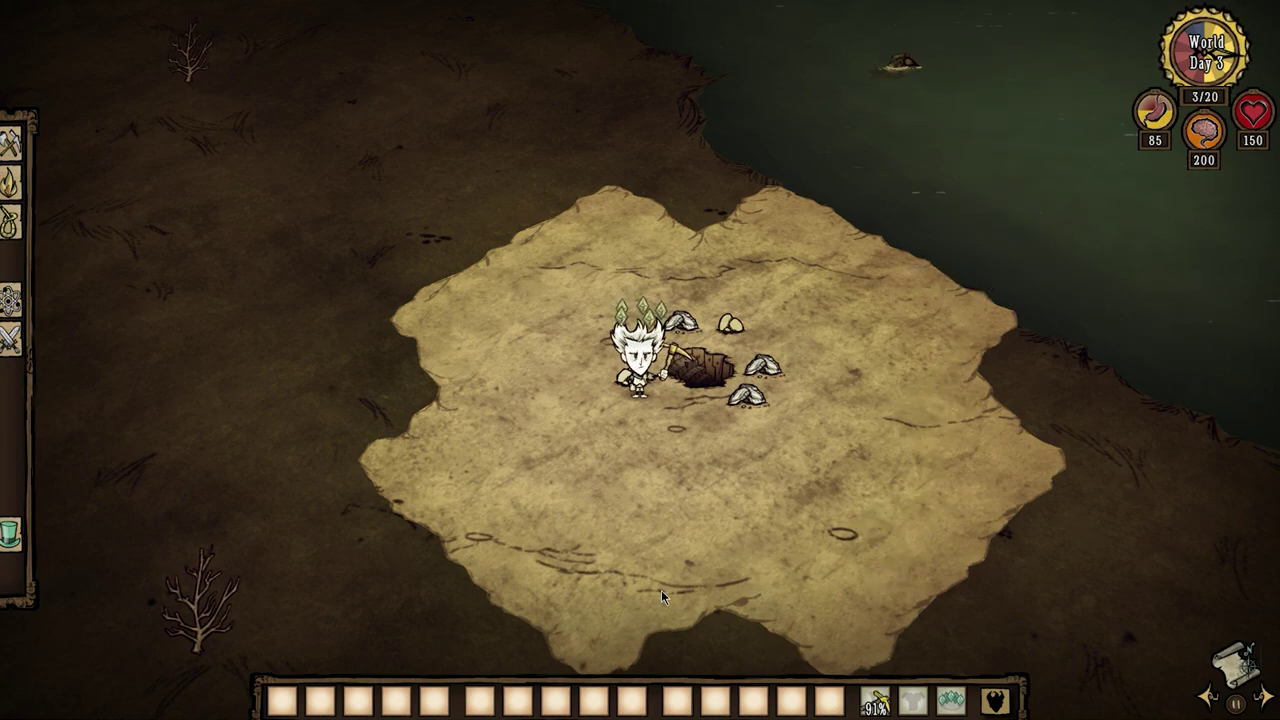
Walk Wilson left, a few steps away from the open sinkhole.
key("a")
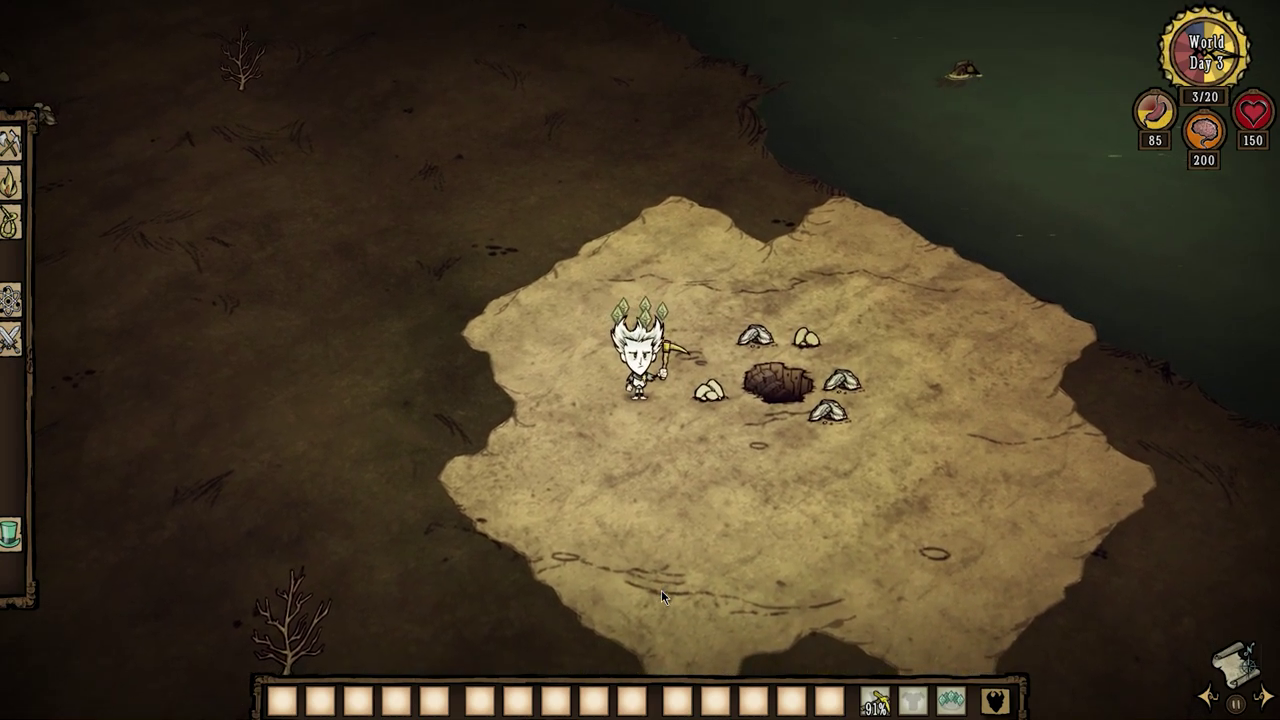